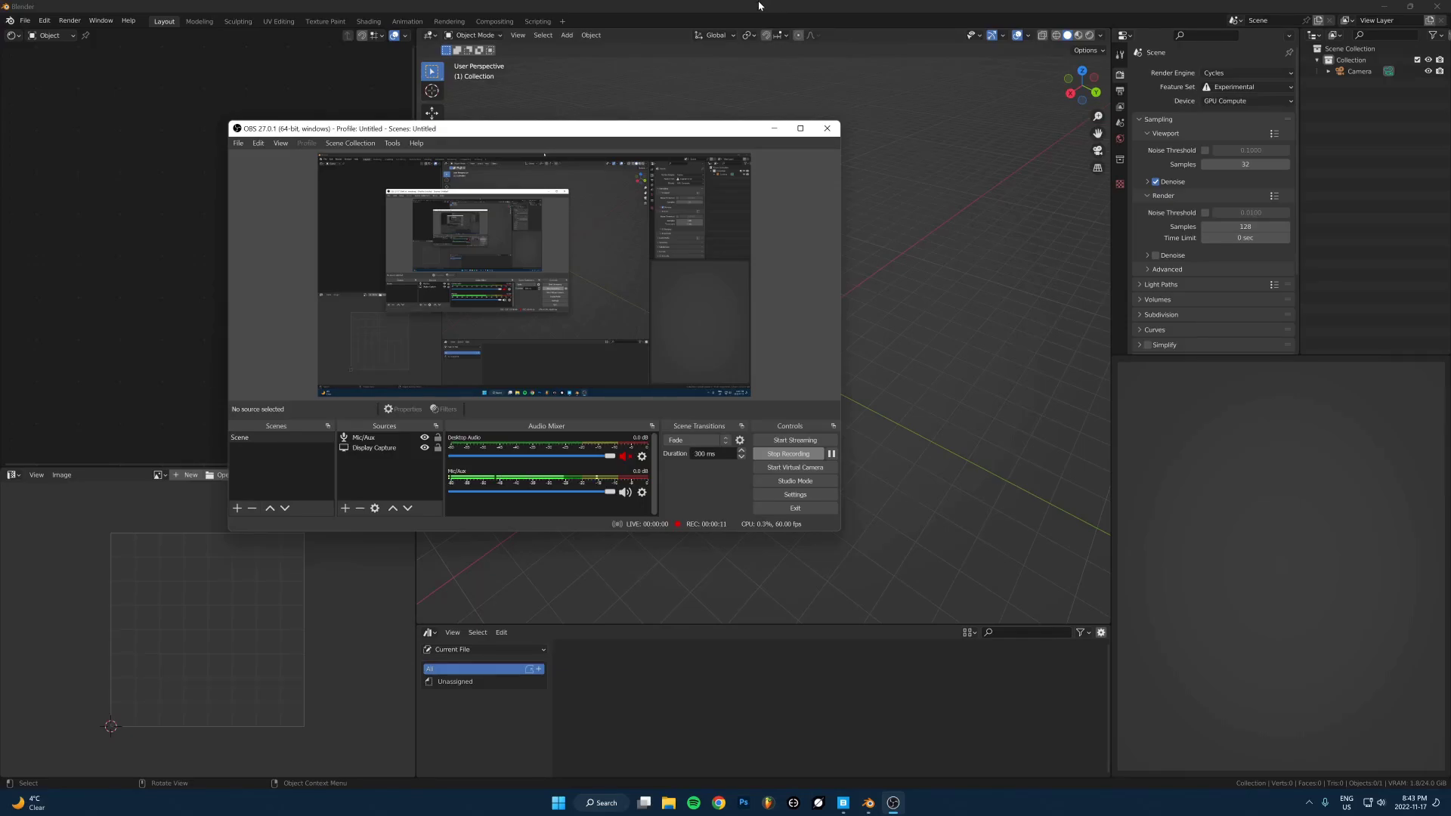
{"action": "left_click", "coordinate": [338, 9]}
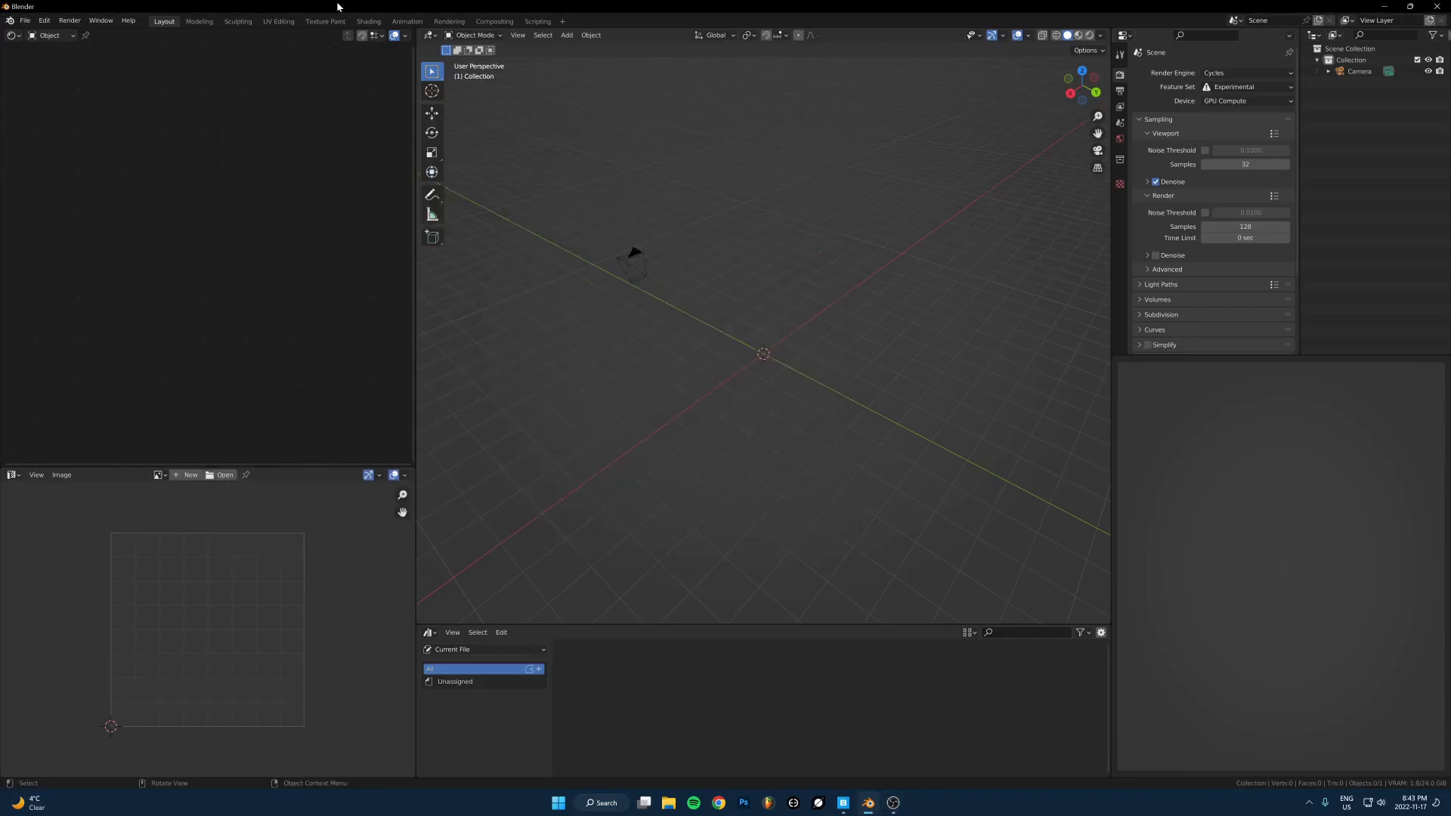
{"action": "left_click", "coordinate": [893, 803]}
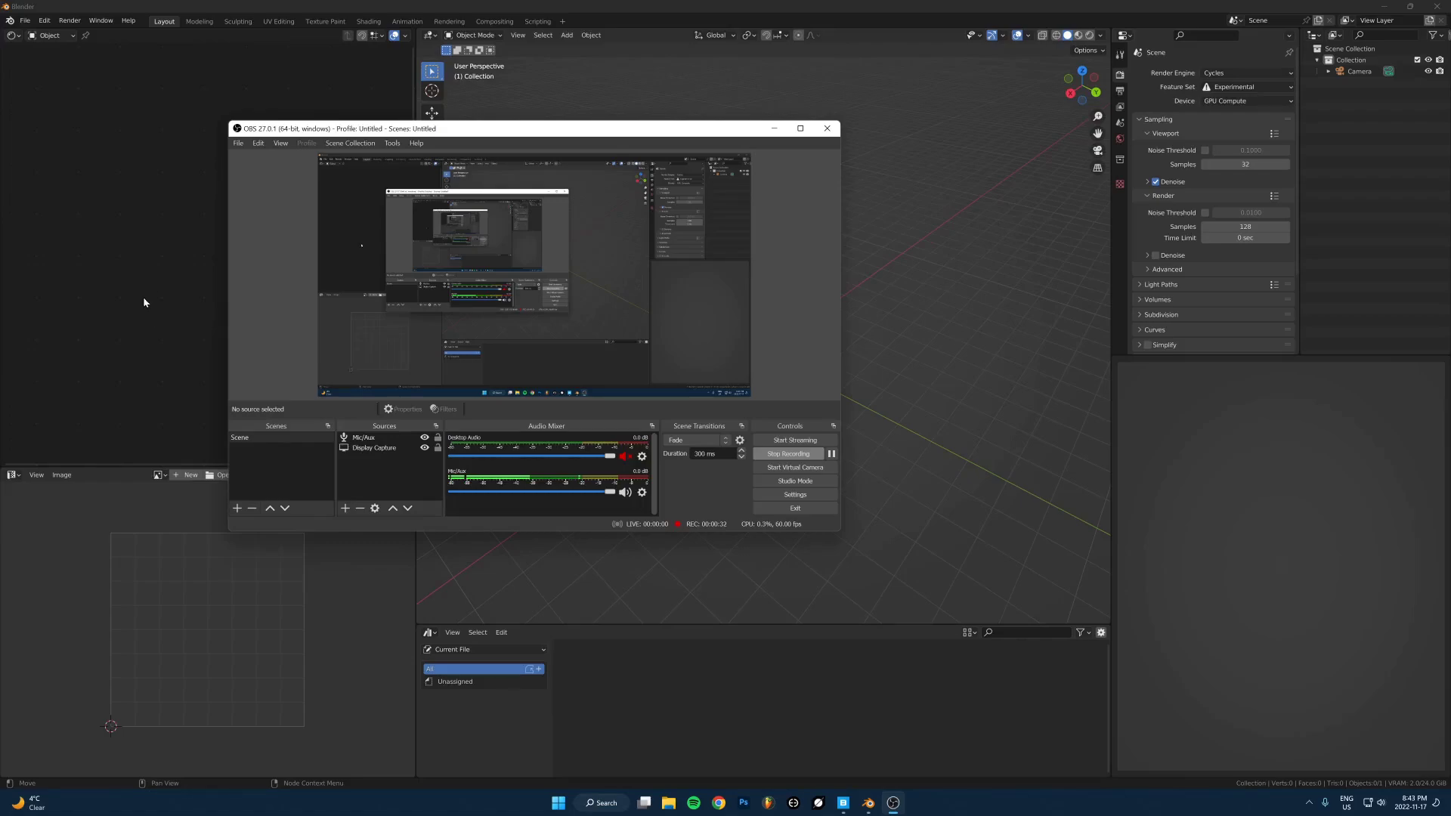
{"action": "left_click", "coordinate": [136, 175]}
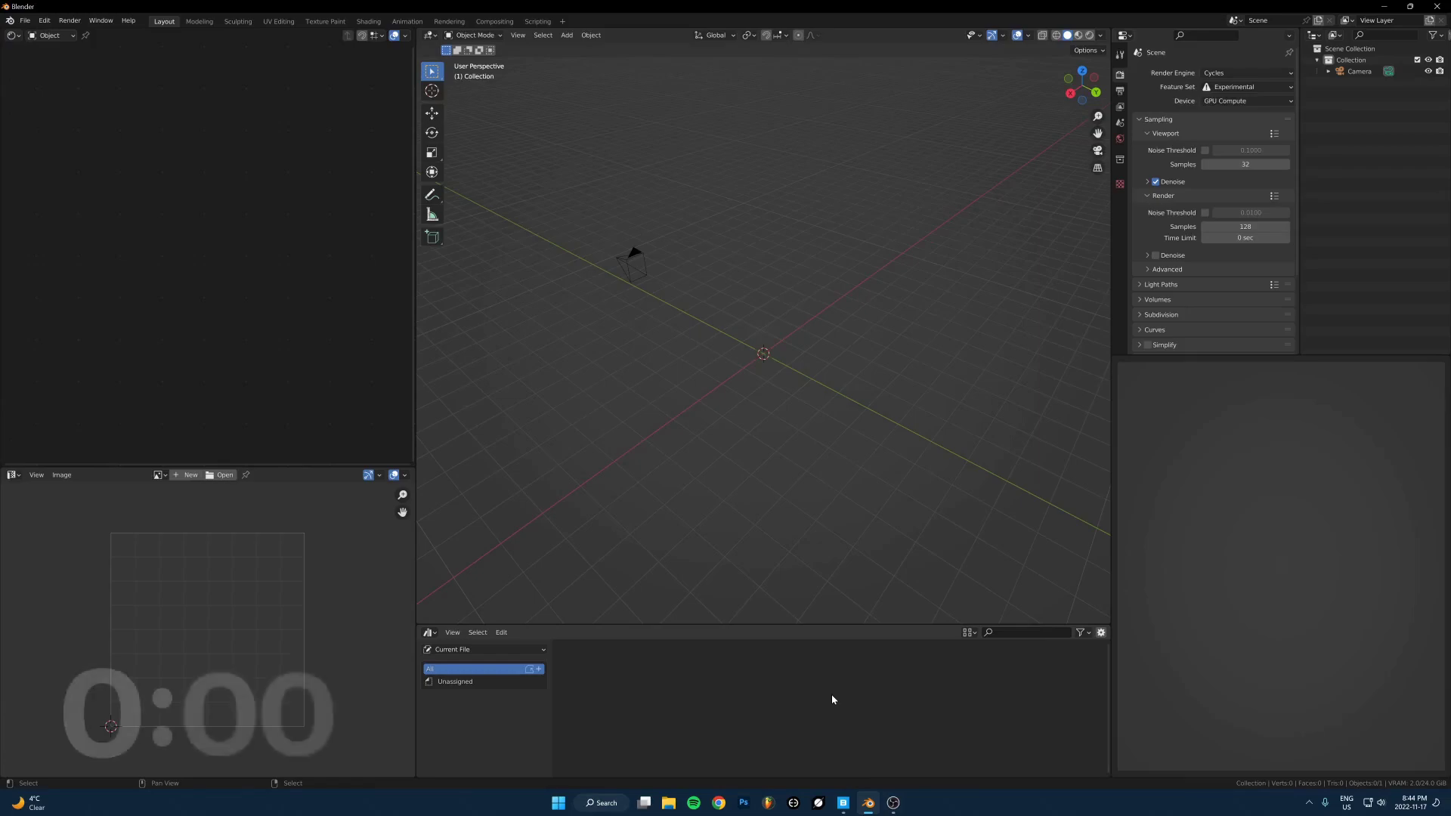
Add a plane mesh and scale it up into a large ground surface
{"action": "key", "text": "shift+a"}
{"action": "mouse_move", "coordinate": [754, 340]}
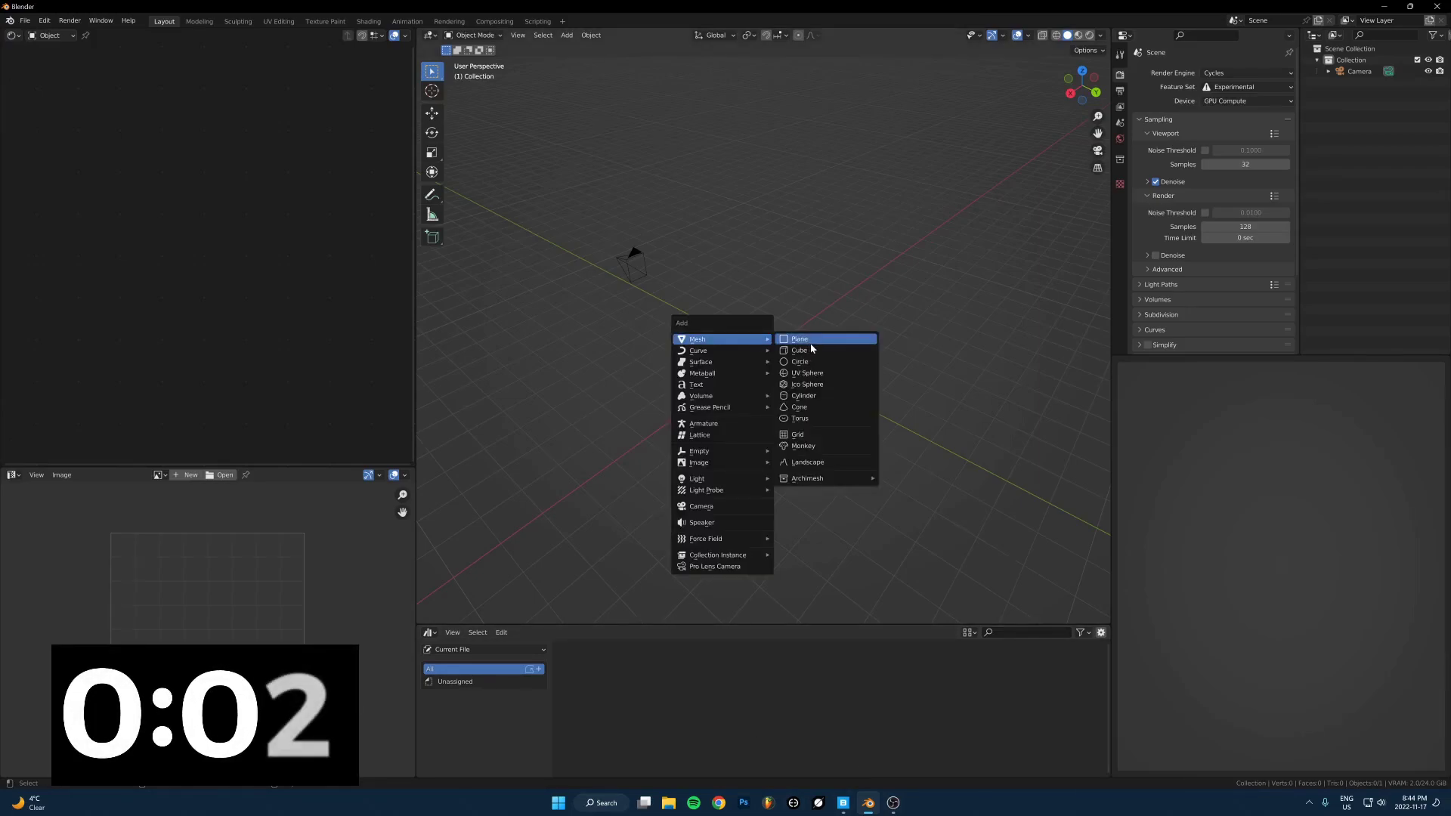
{"action": "left_click", "coordinate": [804, 339]}
{"action": "key", "text": "s"}
{"action": "left_click", "coordinate": [3, 4]}
Append the collection from Materials.blend in the assets materials folder into the scene
{"action": "left_click", "coordinate": [25, 21]}
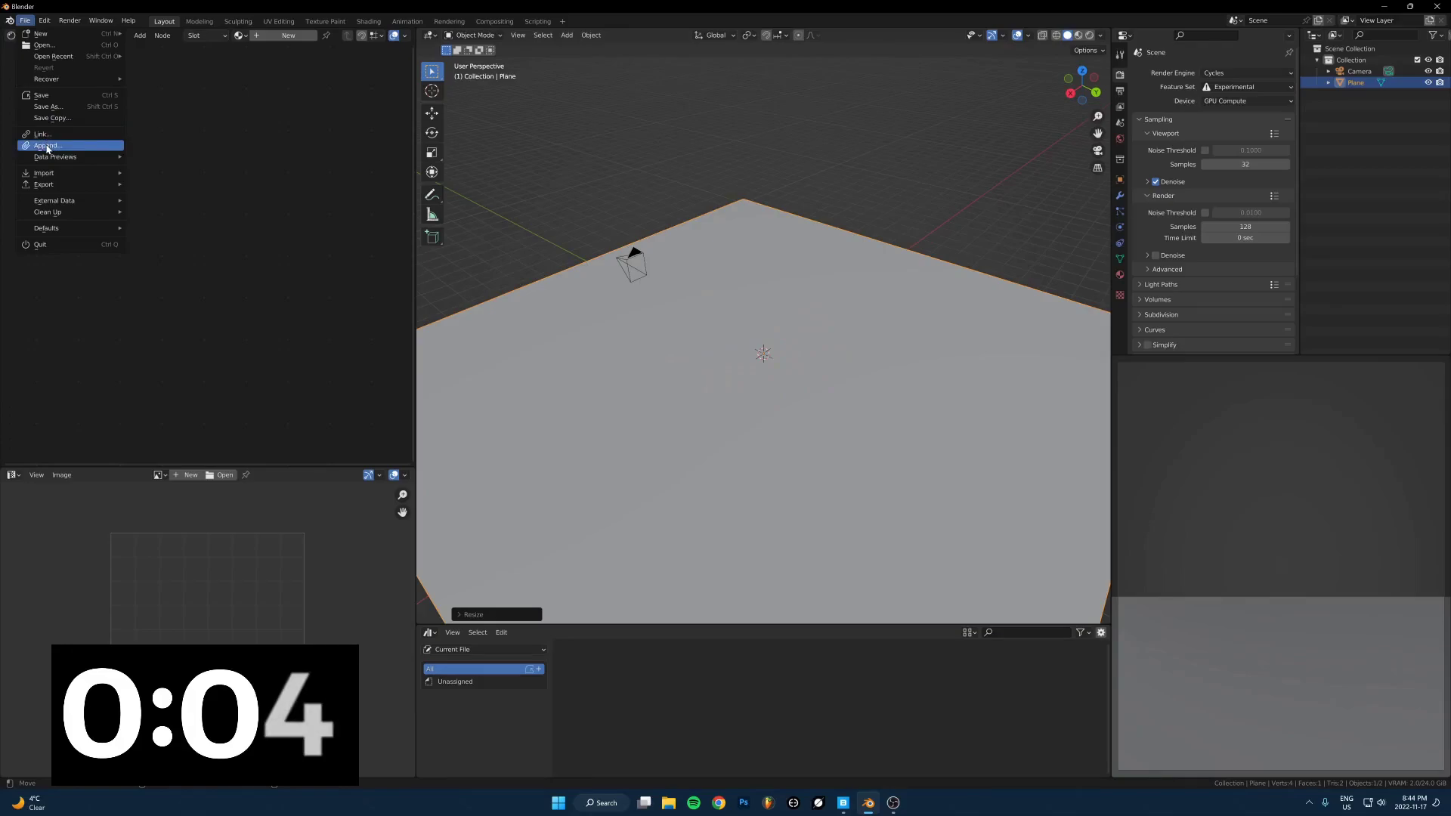
{"action": "left_click", "coordinate": [45, 146]}
{"action": "left_click", "coordinate": [371, 463]}
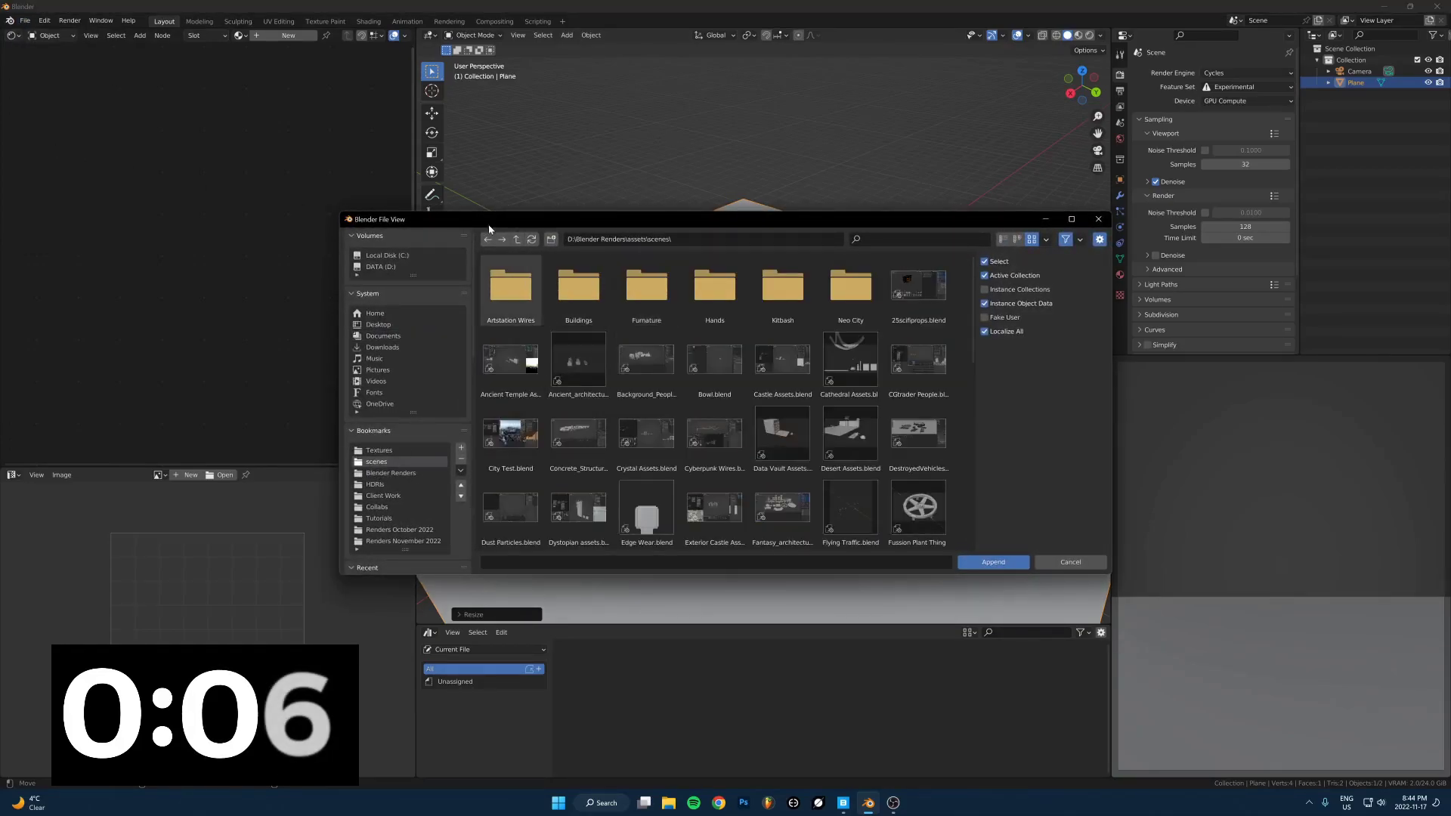
{"action": "left_click", "coordinate": [517, 239]}
{"action": "double_click", "coordinate": [579, 286]}
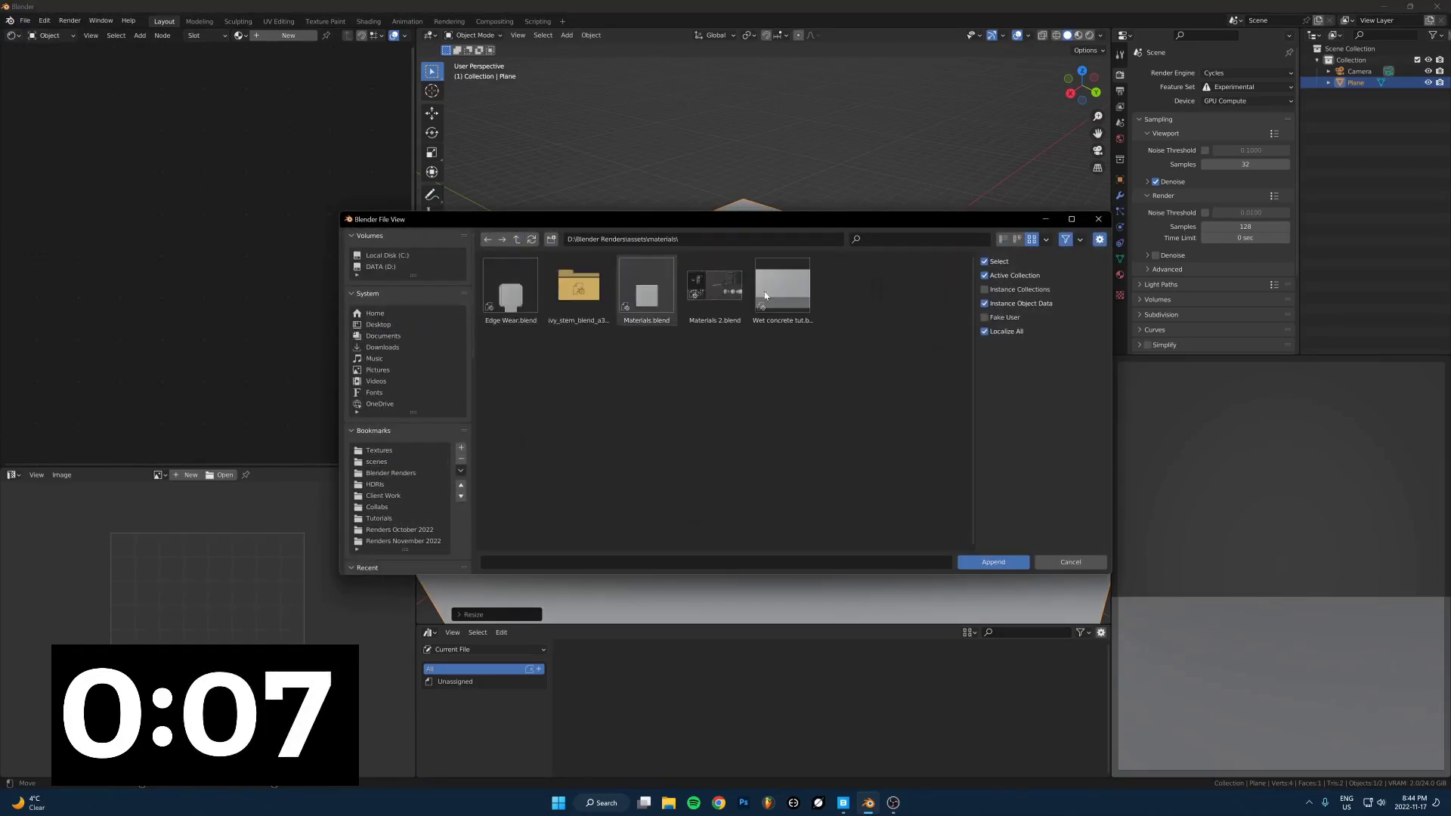
{"action": "double_click", "coordinate": [659, 288]}
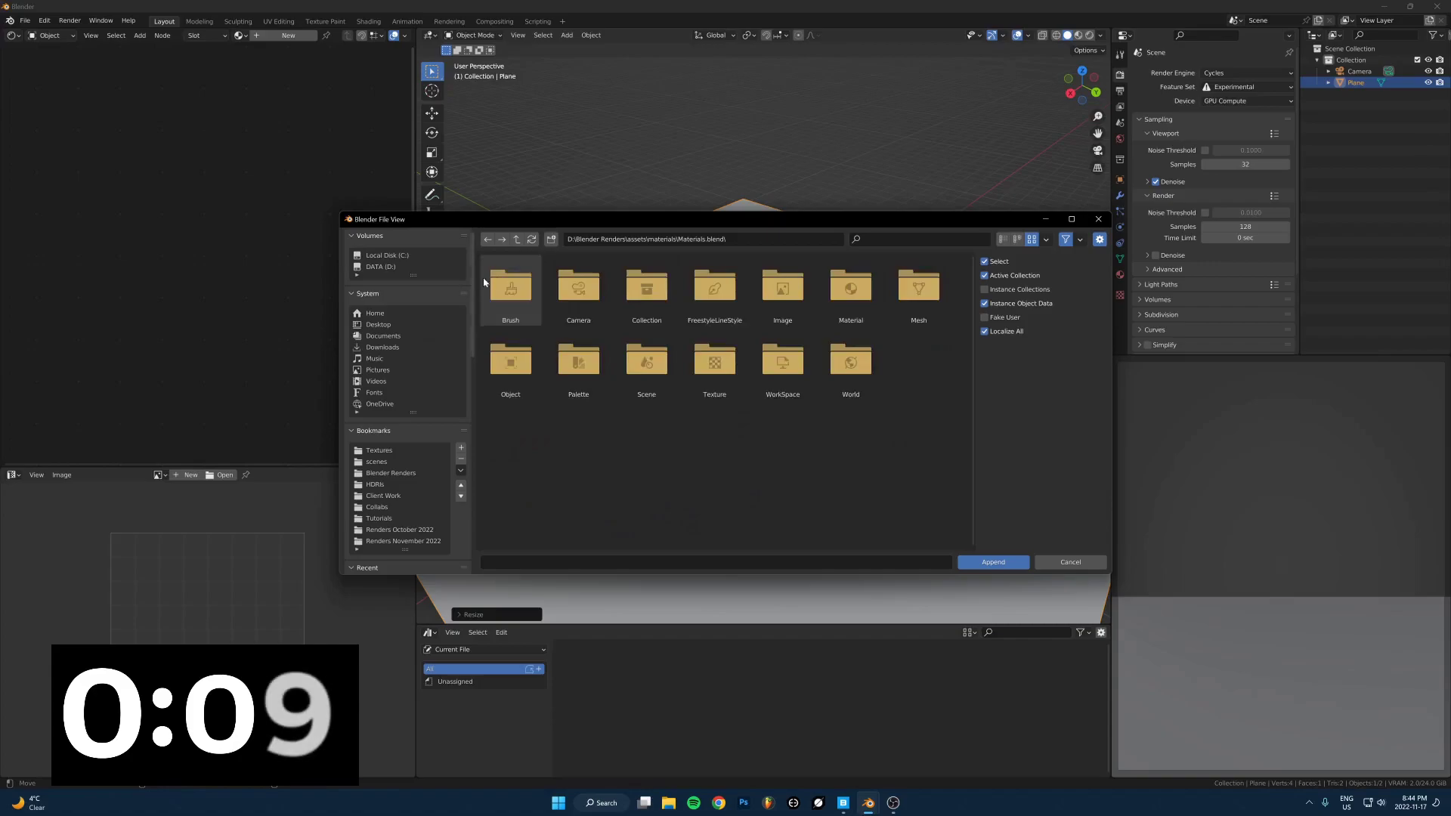
{"action": "double_click", "coordinate": [646, 289]}
{"action": "double_click", "coordinate": [517, 294]}
Move the appended cube and camera off the edge of the ground plane and delete the appended camera
{"action": "scroll", "coordinate": [677, 366], "scroll_direction": "down", "scroll_amount": 5}
{"action": "key", "text": "g"}
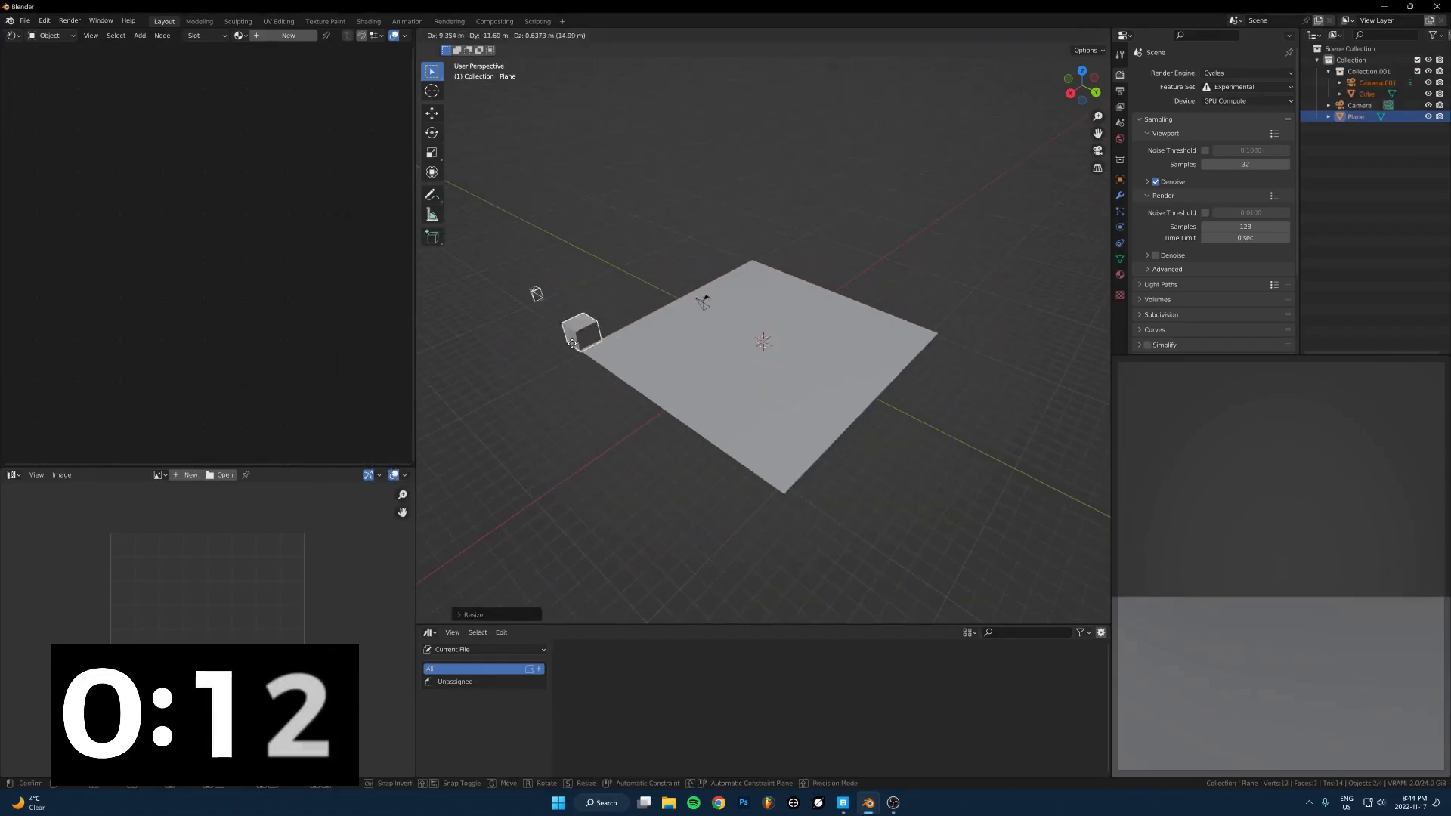
{"action": "left_click", "coordinate": [508, 309]}
{"action": "left_click", "coordinate": [508, 297]}
{"action": "key", "text": "Delete"}
Link the Wet Concrete material from the appended cube to the ground plane
{"action": "left_click", "coordinate": [647, 352]}
{"action": "left_click", "coordinate": [554, 329], "text": "shift"}
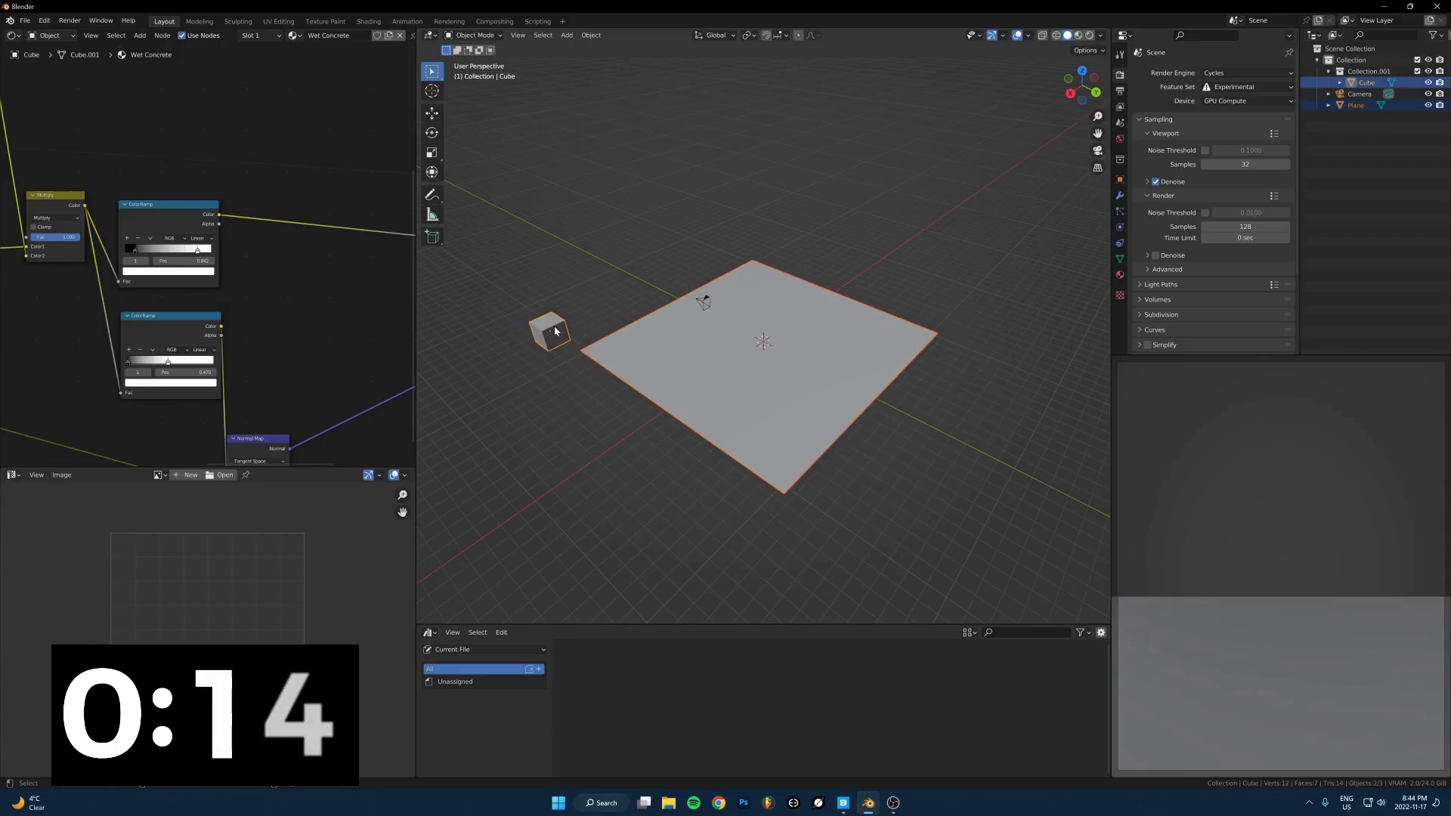
{"action": "key", "text": "ctrl+l"}
{"action": "key", "text": "m"}
Delete the appended material cube beside the ground plane
{"action": "left_click", "coordinate": [557, 330]}
{"action": "key", "text": "x"}
{"action": "left_click", "coordinate": [564, 332]}
Unwrap the ground plane with Cube Projection and expand its UV Maps settings
{"action": "left_click", "coordinate": [736, 364]}
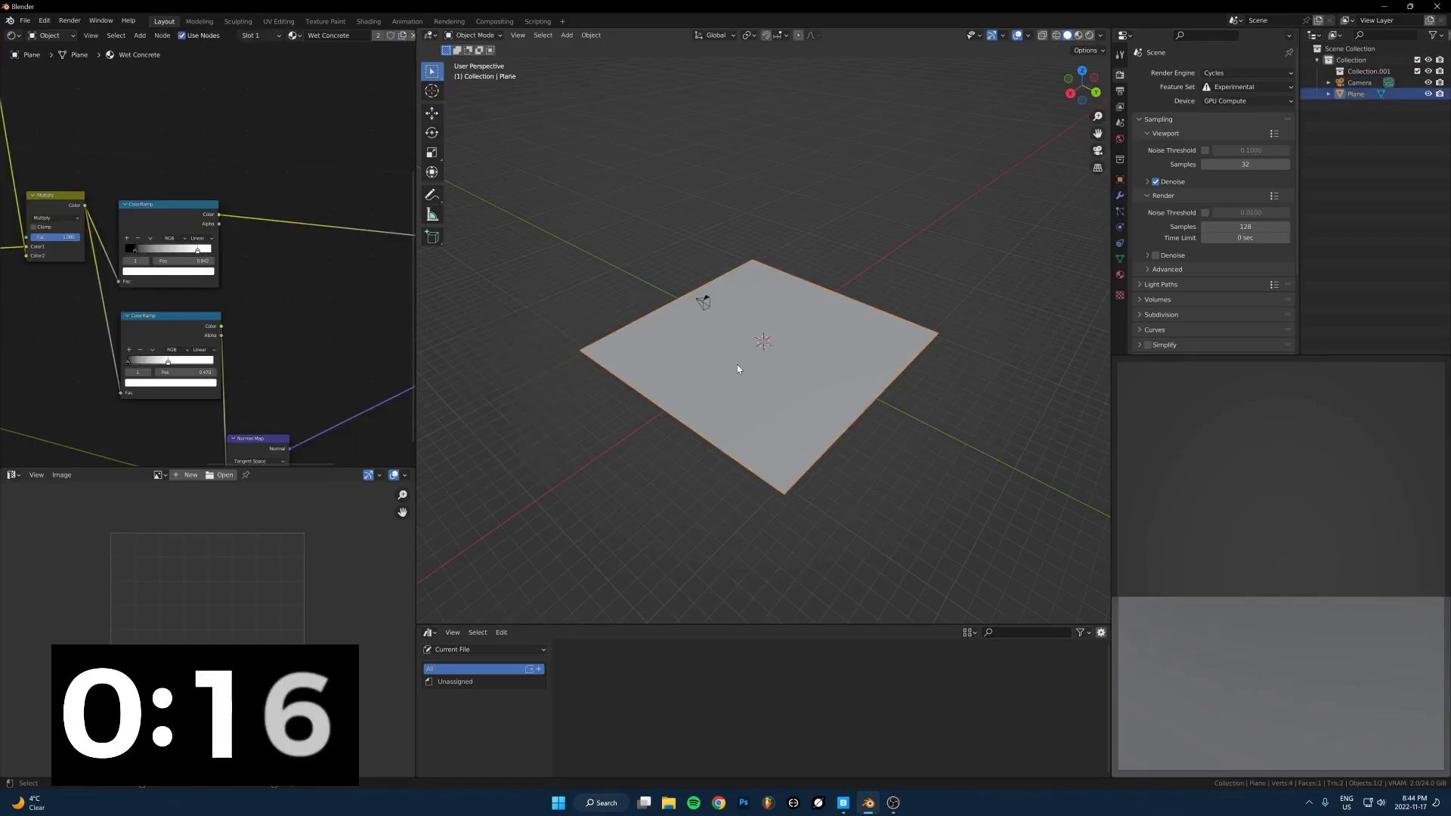
{"action": "scroll", "coordinate": [737, 357], "scroll_direction": "up", "scroll_amount": 4}
{"action": "key", "text": "Tab"}
{"action": "key", "text": "u"}
{"action": "left_click", "coordinate": [718, 408]}
{"action": "scroll", "coordinate": [121, 542], "scroll_direction": "down", "scroll_amount": 6}
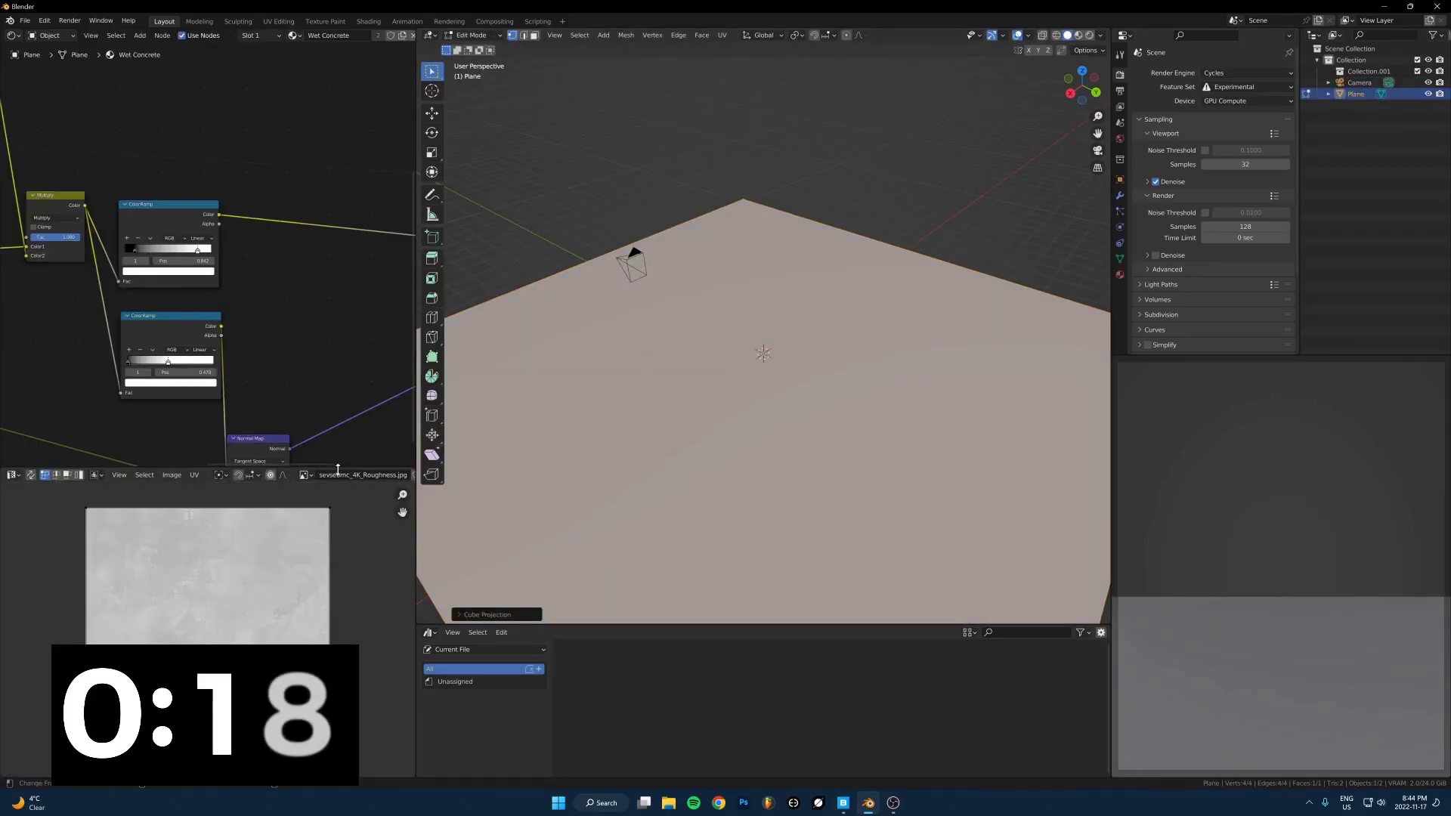
{"action": "left_click", "coordinate": [1120, 259]}
{"action": "left_click", "coordinate": [1166, 244]}
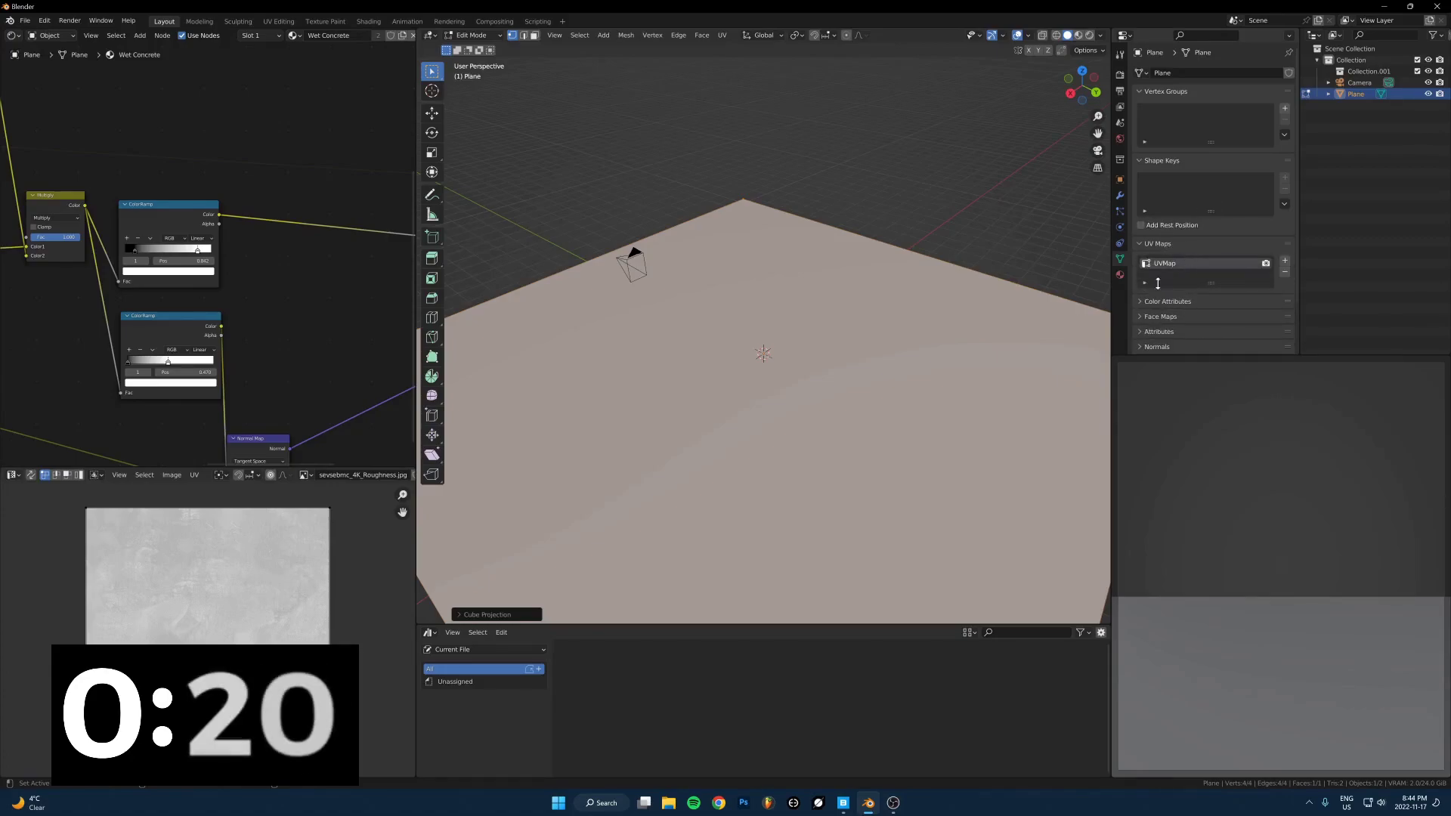
{"action": "scroll", "coordinate": [755, 325], "scroll_direction": "down", "scroll_amount": 4}
{"action": "key", "text": "Tab"}
Switch the viewport to rendered shading
{"action": "key", "text": "z"}
{"action": "left_click", "coordinate": [765, 324]}
{"action": "scroll", "coordinate": [731, 322], "scroll_direction": "up", "scroll_amount": 5}
{"action": "middle_click_drag", "start_coordinate": [731, 323], "coordinate": [868, 319]}
{"action": "scroll", "coordinate": [867, 319], "scroll_direction": "down", "scroll_amount": 3}
Delete the sky texture node from the world shader
{"action": "left_click", "coordinate": [49, 35]}
{"action": "left_click", "coordinate": [77, 63]}
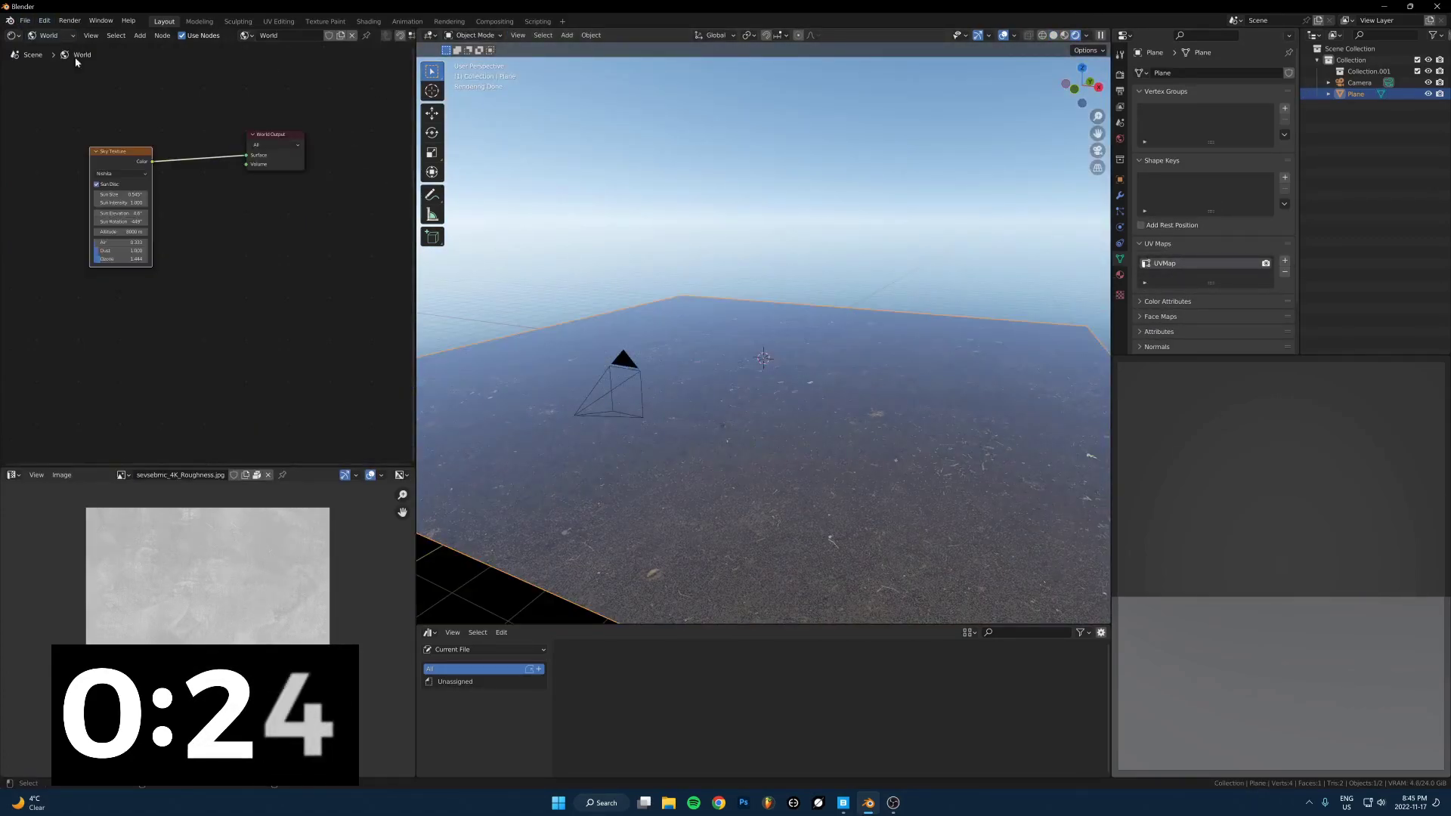
{"action": "key", "text": "x"}
Add a cube, raise it along Z and move it back along Y
{"action": "key", "text": "shift+a"}
{"action": "mouse_move", "coordinate": [823, 379]}
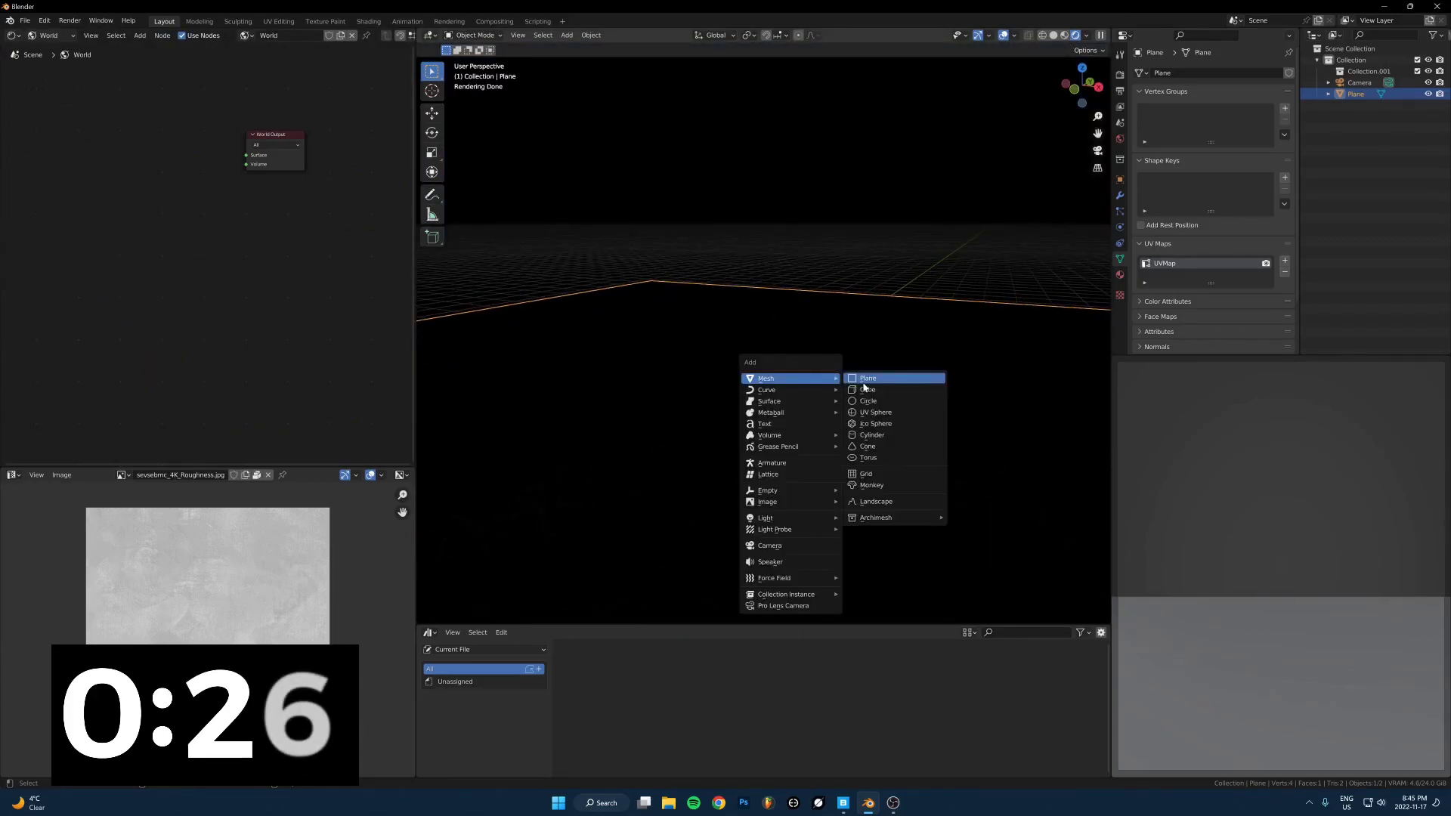
{"action": "left_click", "coordinate": [873, 390]}
{"action": "key", "text": "g"}
{"action": "key", "text": "z"}
{"action": "left_click", "coordinate": [873, 361]}
{"action": "key", "text": "g"}
{"action": "key", "text": "y"}
{"action": "left_click", "coordinate": [950, 289]}
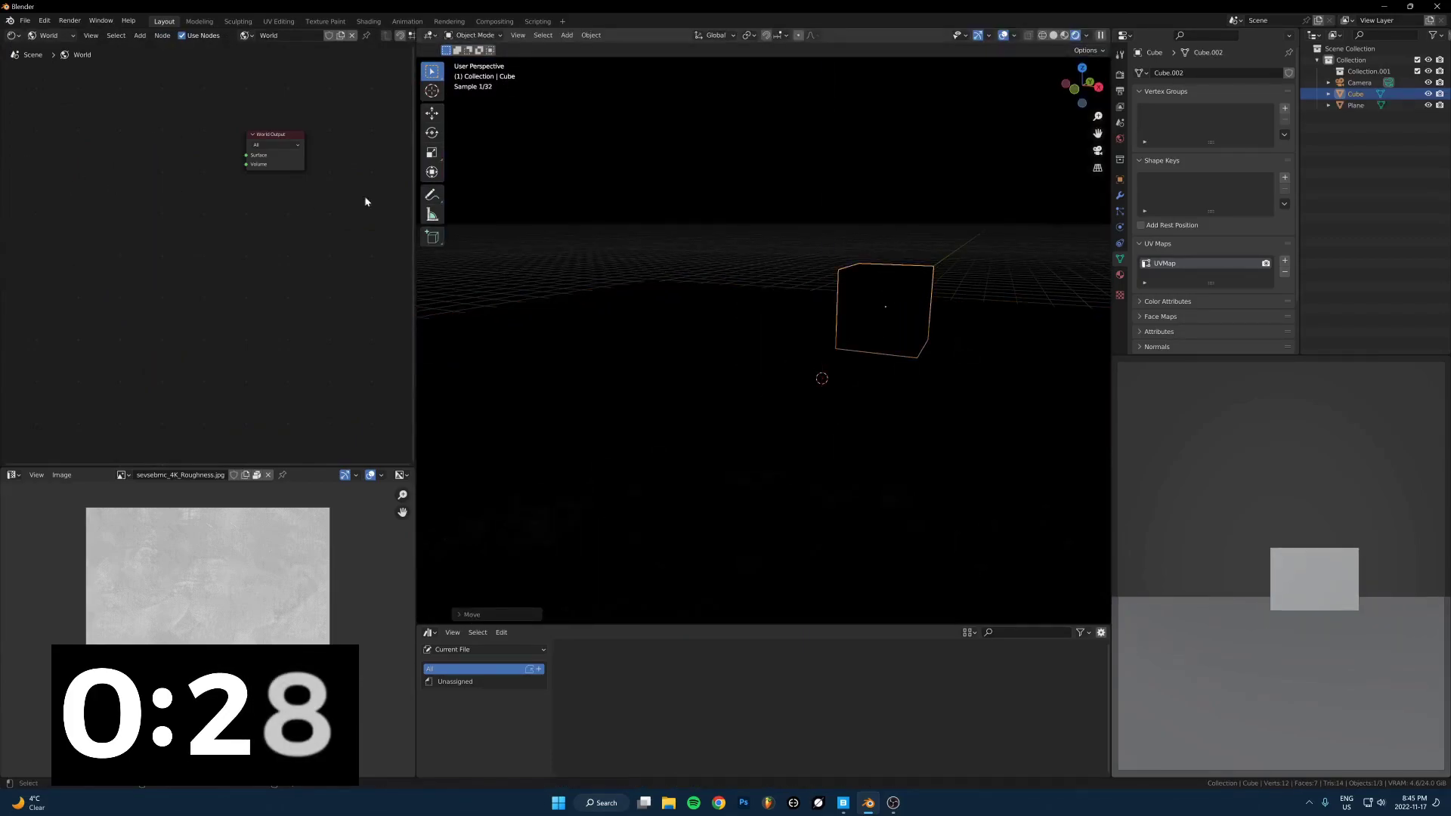
Give the cube a new material with a full white emission color
{"action": "left_click", "coordinate": [59, 36]}
{"action": "left_click", "coordinate": [55, 50]}
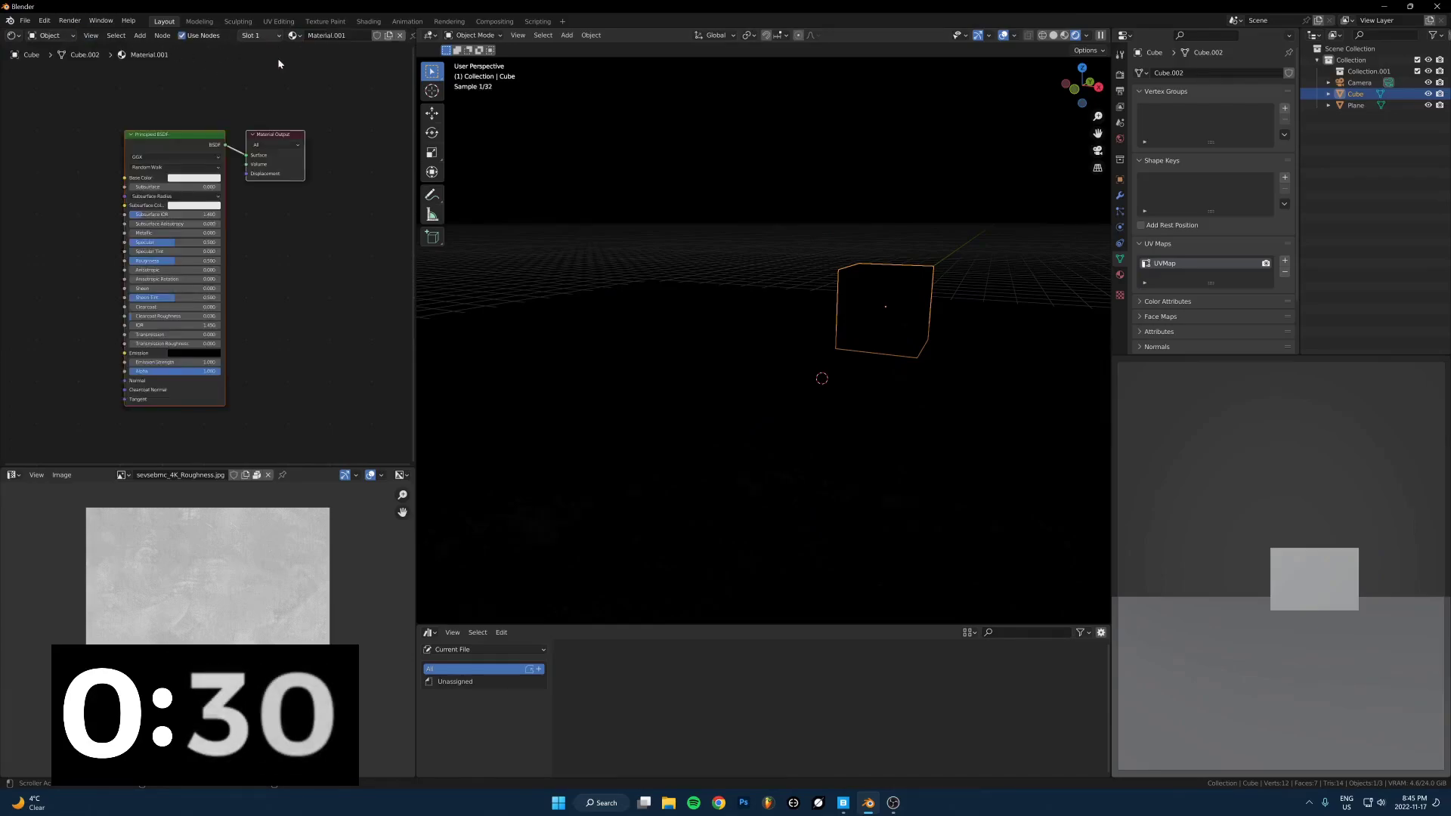
{"action": "left_click", "coordinate": [194, 353]}
{"action": "left_click", "coordinate": [241, 239]}
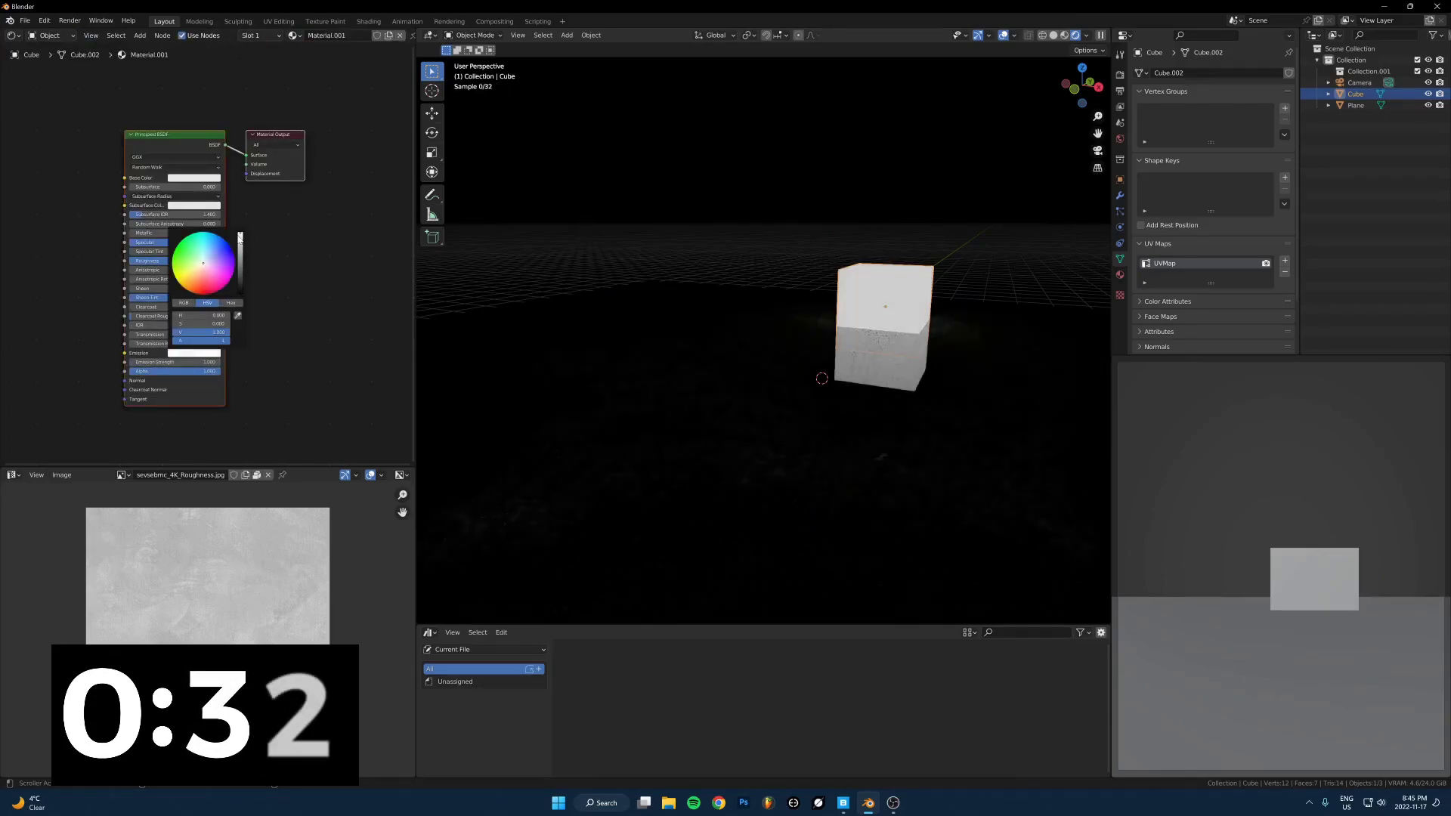
Raise the glowing cube higher along Z so it floats above the ground plane
{"action": "scroll", "coordinate": [799, 346], "scroll_direction": "down", "scroll_amount": 1}
{"action": "key", "text": "g"}
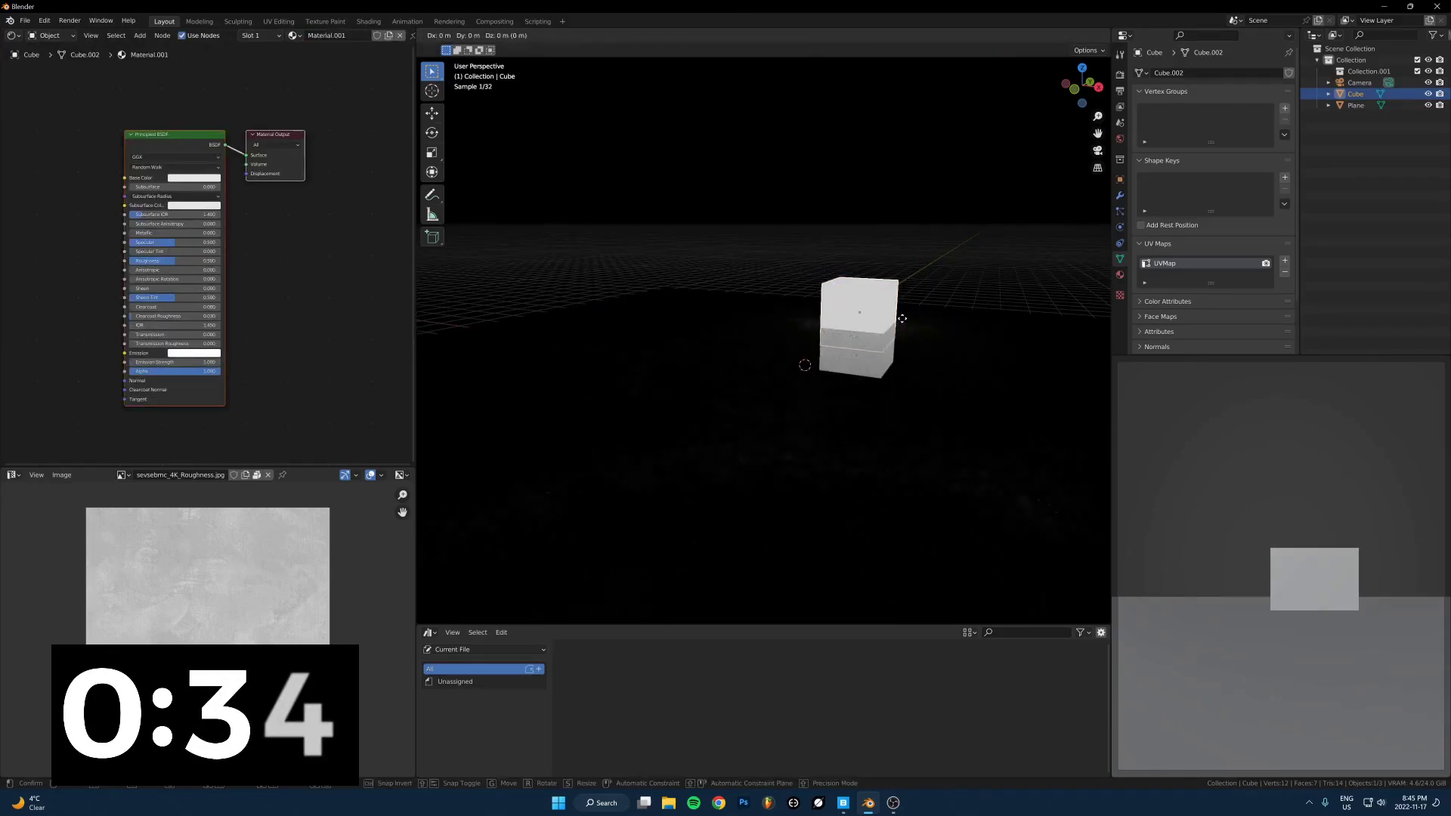
{"action": "key", "text": "z"}
{"action": "left_click", "coordinate": [898, 272]}
Examine the ground plane's UV layout and its Wet Concrete material nodes
{"action": "left_click", "coordinate": [851, 389]}
{"action": "scroll", "coordinate": [280, 609], "scroll_direction": "down", "scroll_amount": 5}
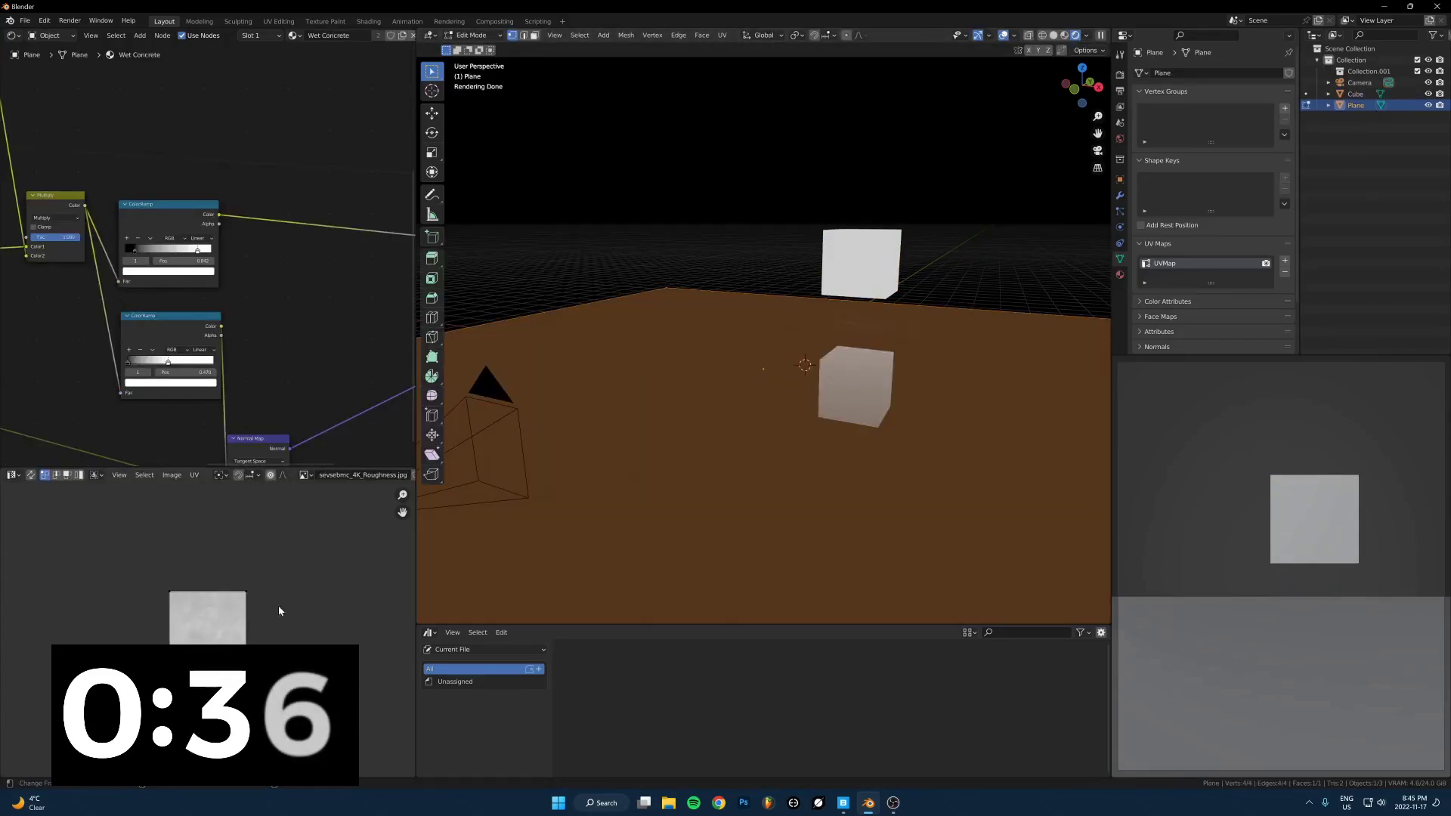
{"action": "scroll", "coordinate": [811, 384], "scroll_direction": "up", "scroll_amount": 1}
{"action": "middle_click_drag", "start_coordinate": [801, 354], "coordinate": [735, 347], "text": "shift"}
{"action": "key", "text": "q"}
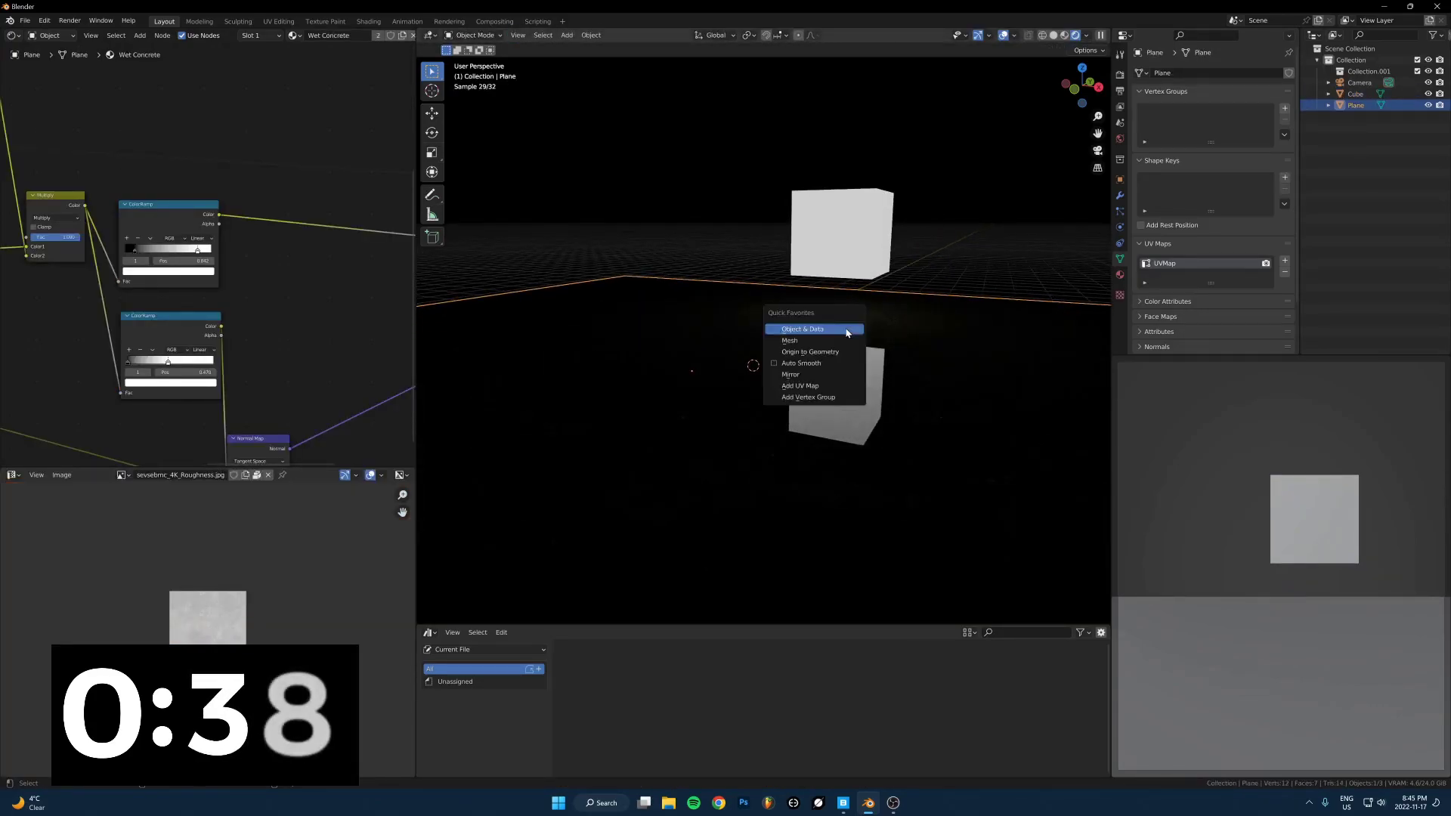
{"action": "scroll", "coordinate": [298, 350], "scroll_direction": "down", "scroll_amount": 10}
{"action": "scroll", "coordinate": [87, 353], "scroll_direction": "up", "scroll_amount": 3}
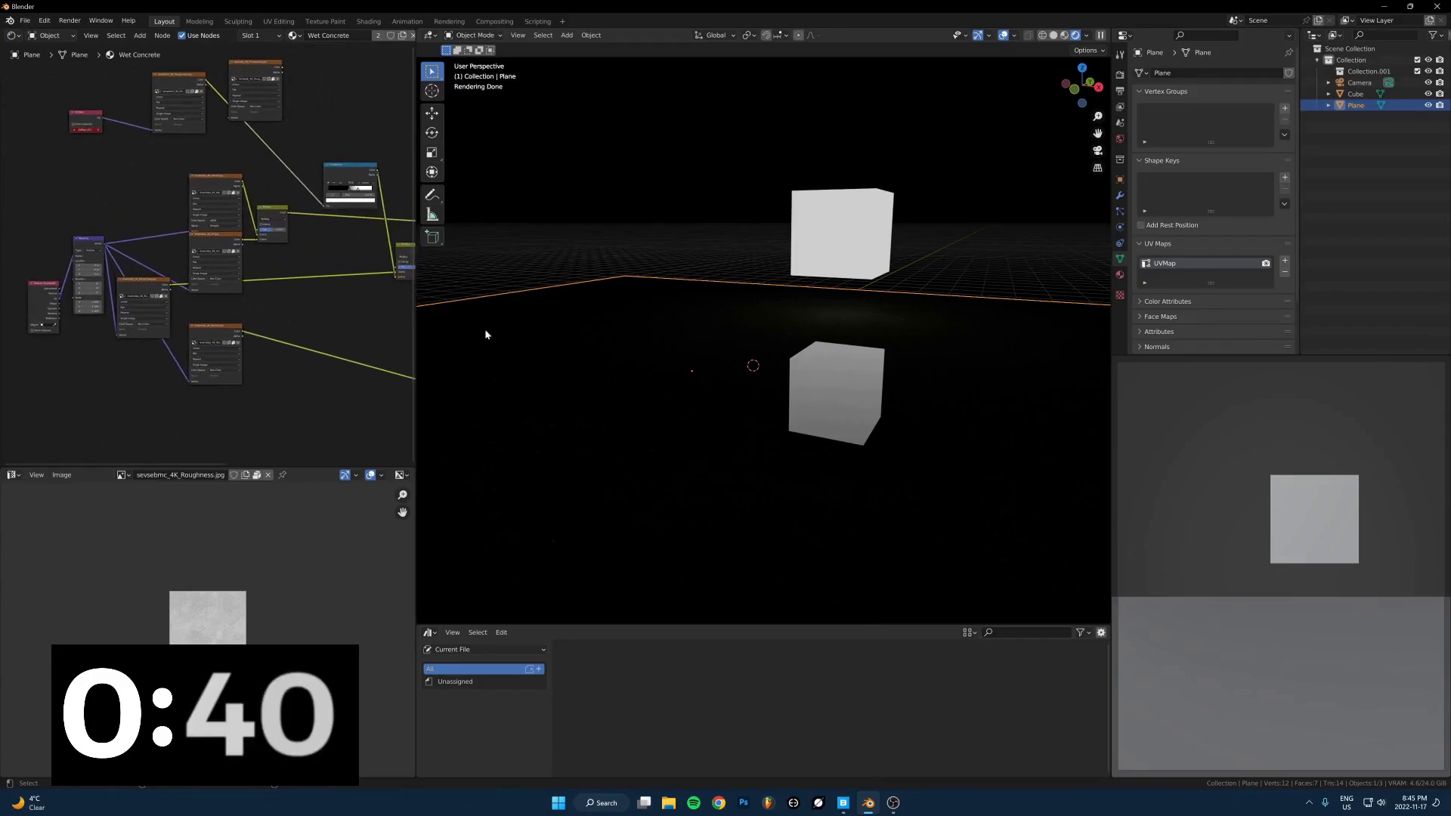
Add a second UV map to the ground plane and adjust its UV layout in edit mode
{"action": "key", "text": "q"}
{"action": "left_click", "coordinate": [805, 433]}
{"action": "scroll", "coordinate": [877, 347], "scroll_direction": "up", "scroll_amount": 3}
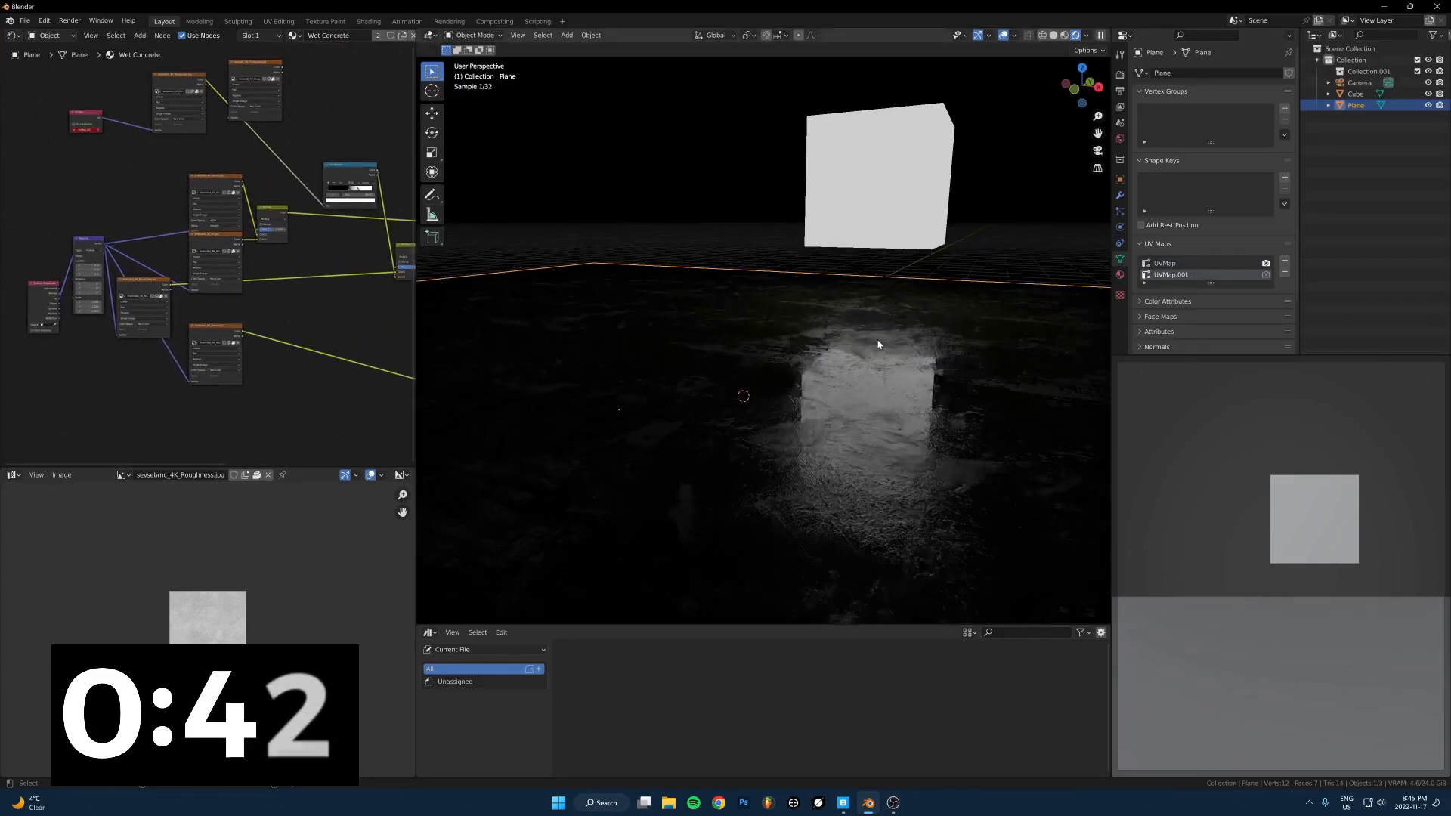
{"action": "middle_click_drag", "start_coordinate": [828, 340], "coordinate": [795, 344], "text": "shift"}
{"action": "scroll", "coordinate": [795, 348], "scroll_direction": "down", "scroll_amount": 2}
{"action": "key", "text": "Tab"}
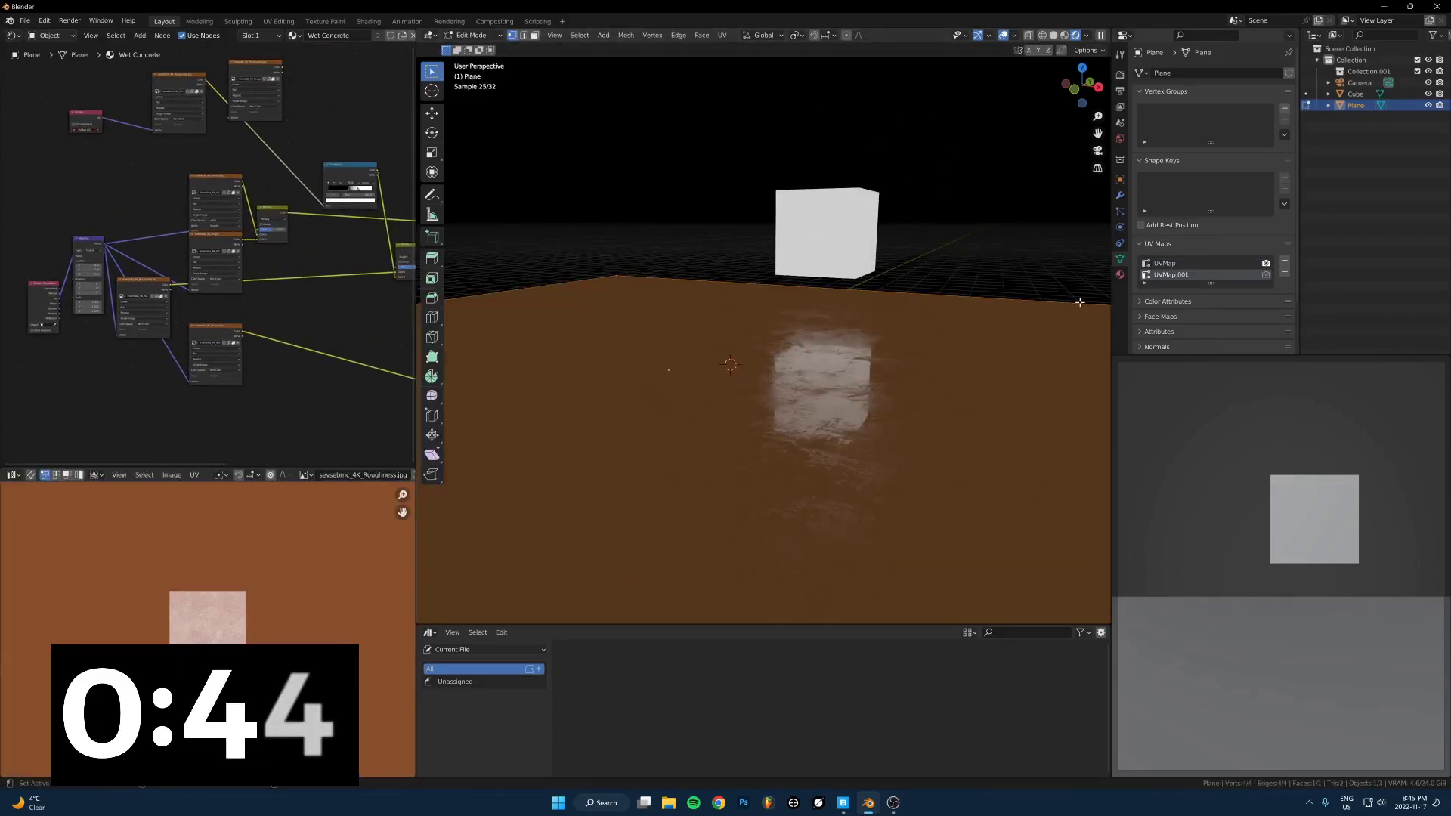
{"action": "key", "text": "Tab"}
Delete the glowing test cube above the ground plane
{"action": "scroll", "coordinate": [863, 416], "scroll_direction": "up", "scroll_amount": 1}
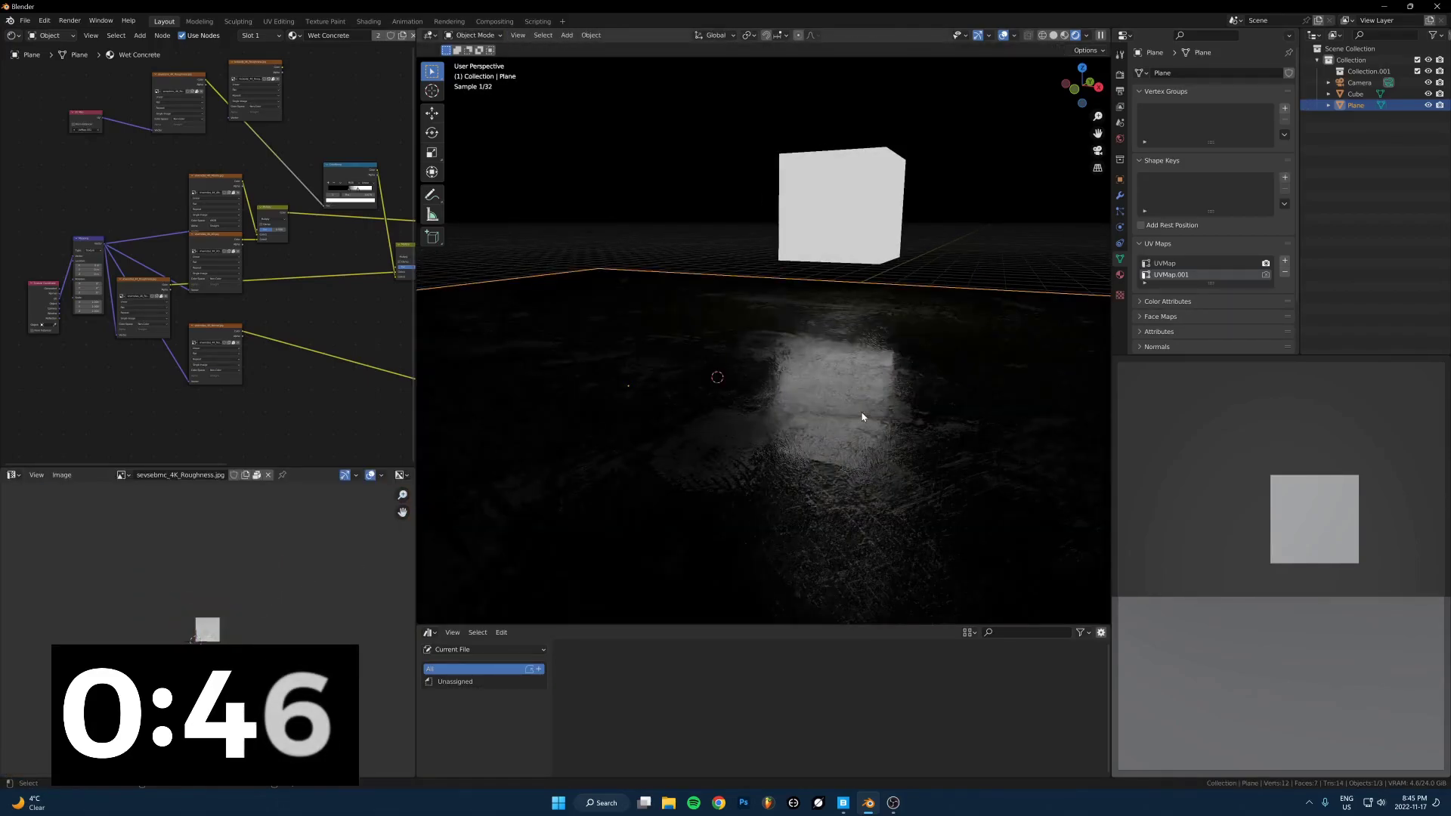
{"action": "mouse_move", "coordinate": [862, 417]}
{"action": "middle_mouse_down"}
{"action": "mouse_move", "coordinate": [849, 450]}
{"action": "mouse_move", "coordinate": [846, 428]}
{"action": "middle_mouse_up"}
{"action": "scroll", "coordinate": [240, 331], "scroll_direction": "up", "scroll_amount": 2}
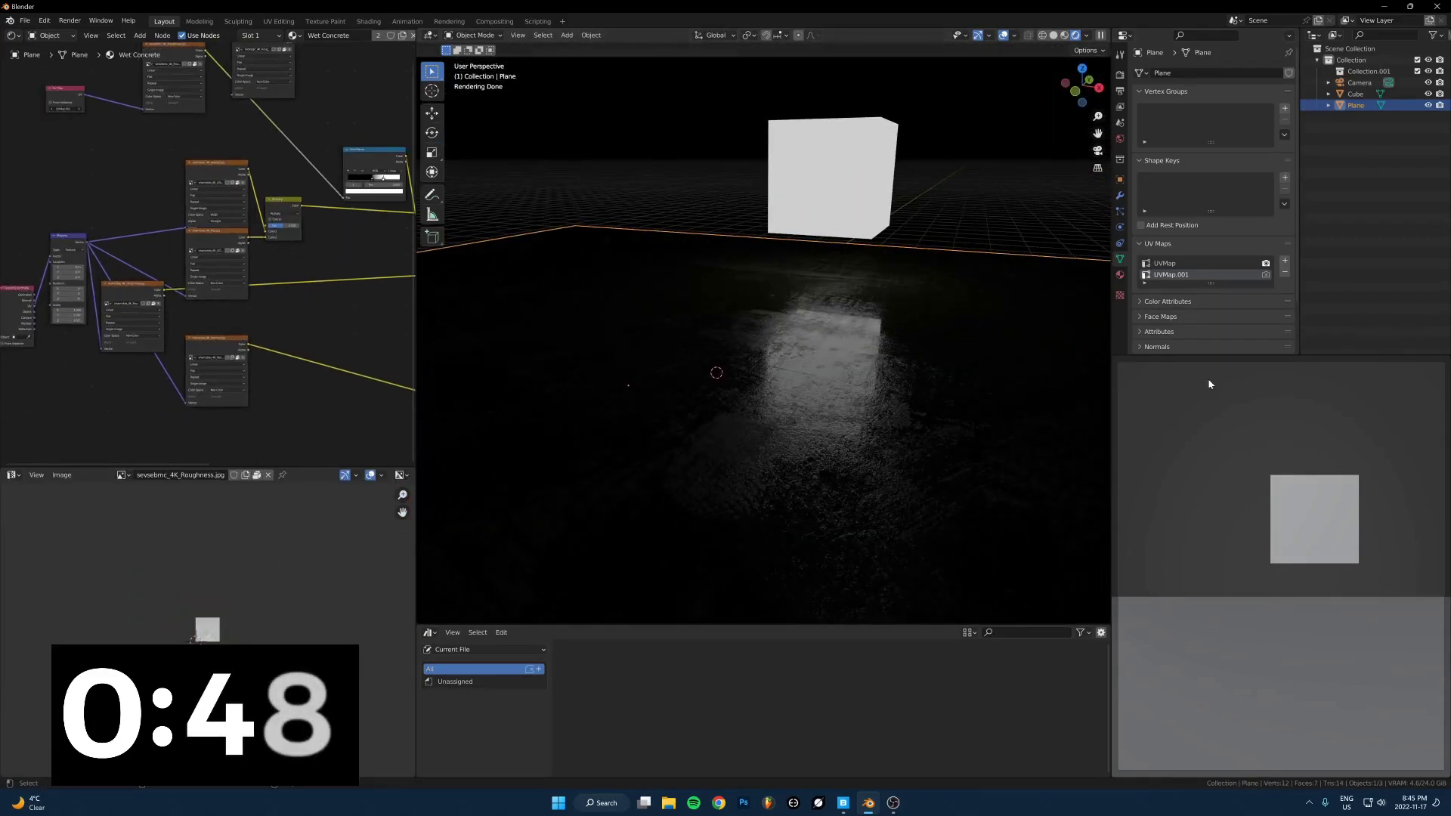
{"action": "scroll", "coordinate": [834, 251], "scroll_direction": "down", "scroll_amount": 2}
{"action": "left_click", "coordinate": [834, 251]}
{"action": "key", "text": "x"}
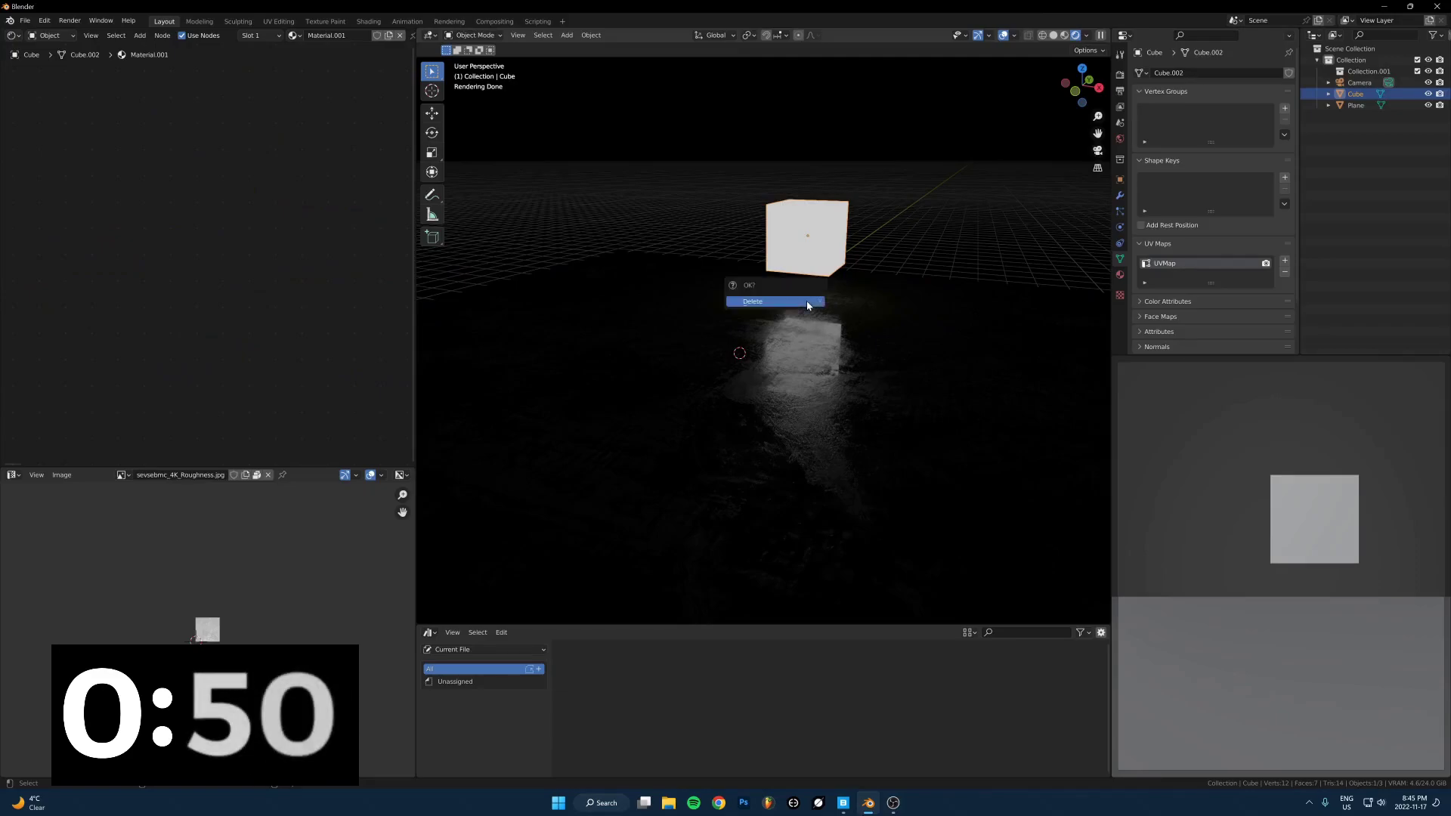
{"action": "left_click", "coordinate": [810, 302]}
Add a new plane and rotate it 90° about X so it stands upright
{"action": "key", "text": "shift+a"}
{"action": "left_click", "coordinate": [852, 303]}
{"action": "type", "text": "rx90"}
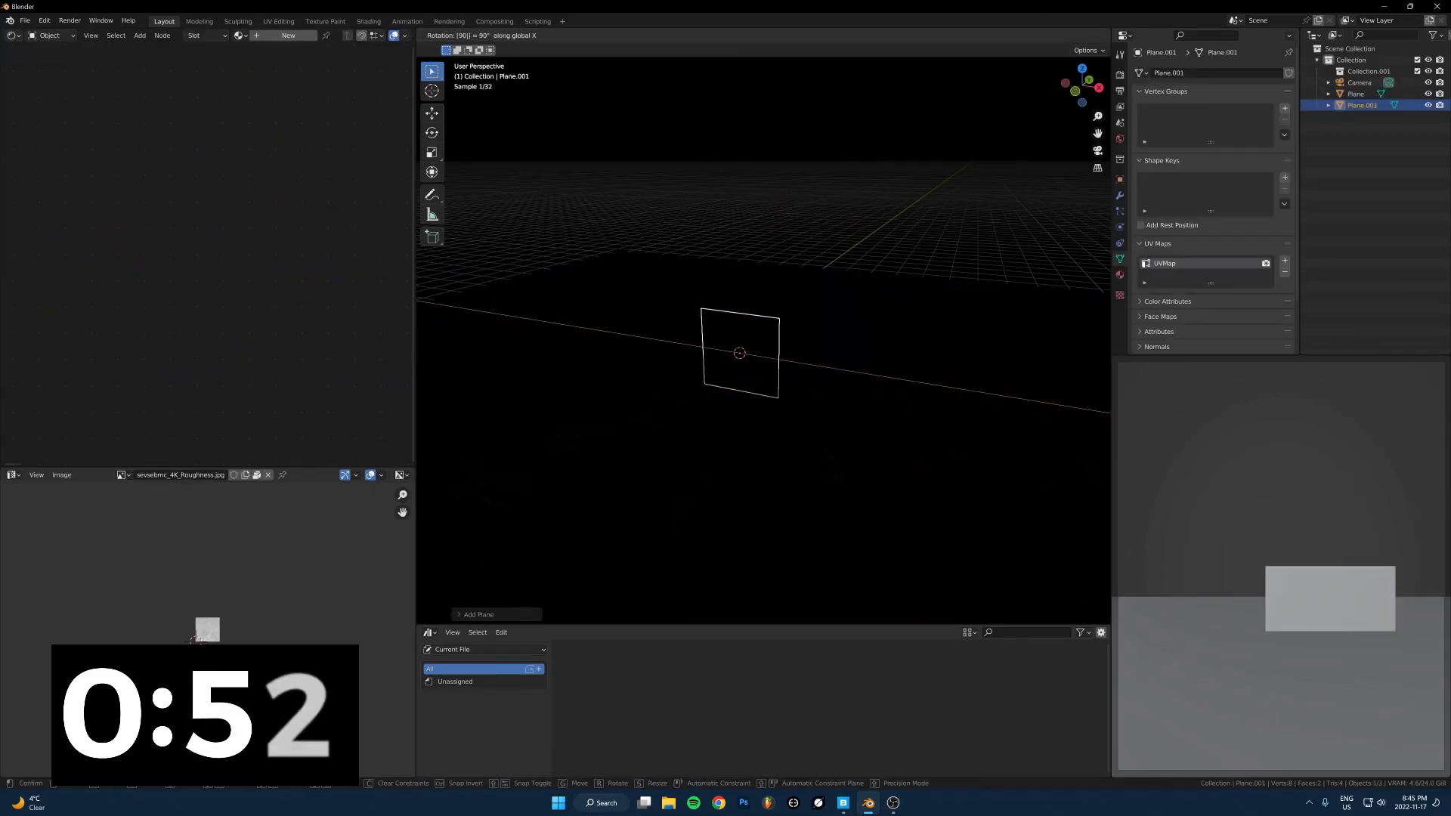
{"action": "key", "text": "Return"}
Raise the upright plane along Z and move it back along Y
{"action": "key", "text": "g"}
{"action": "key", "text": "z"}
{"action": "left_click", "coordinate": [827, 321]}
{"action": "key", "text": "g"}
{"action": "key", "text": "y"}
{"action": "left_click", "coordinate": [856, 301]}
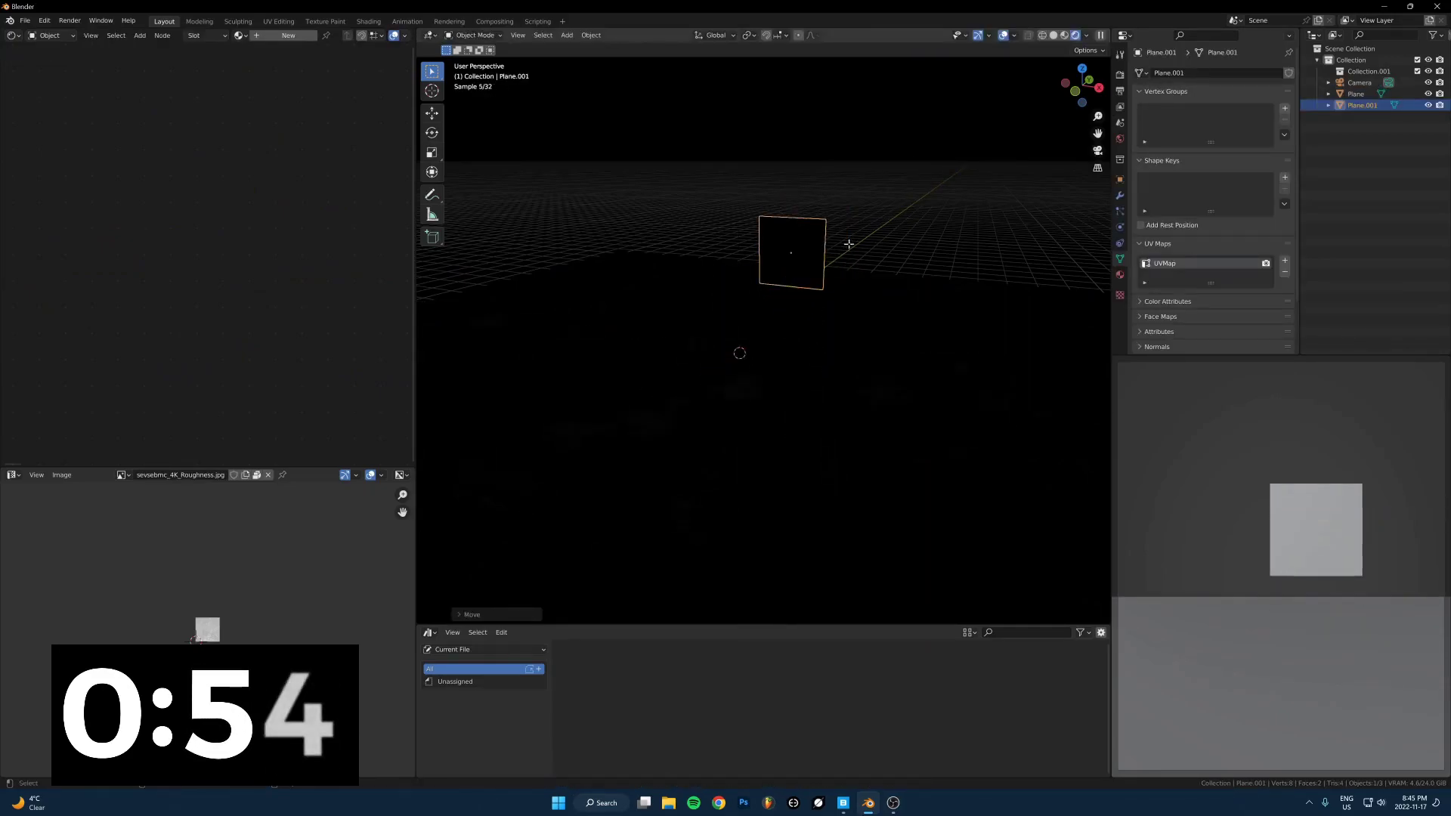
{"action": "key", "text": "Tab"}
{"action": "key", "text": "s"}
{"action": "right_click", "coordinate": [878, 288]}
{"action": "key", "text": "Tab"}
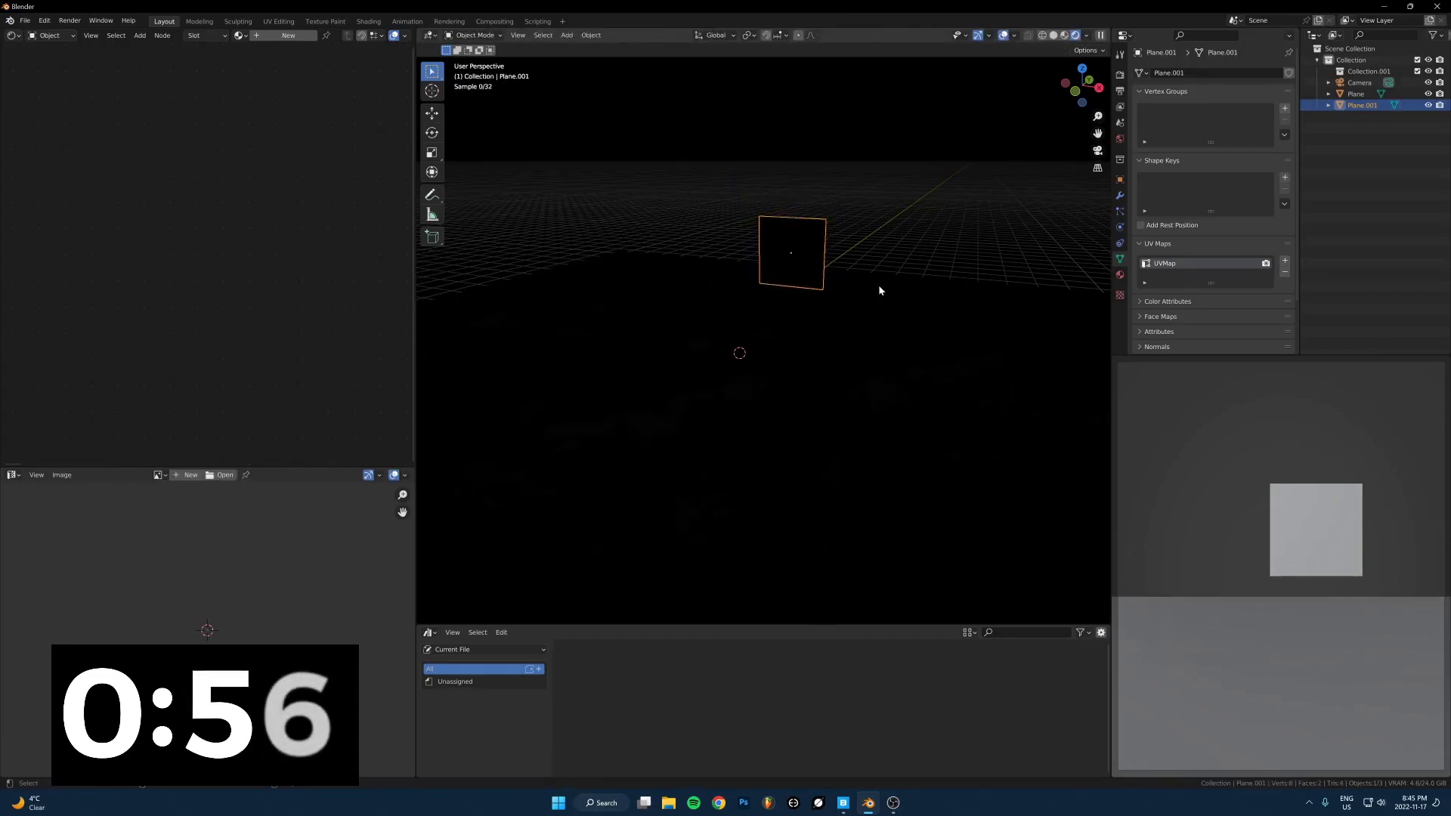
Enlarge the upright plane, raise it along Z and stretch it vertically into a tall rectangle
{"action": "key", "text": "s"}
{"action": "left_click", "coordinate": [933, 294]}
{"action": "key", "text": "g"}
{"action": "key", "text": "z"}
{"action": "left_click", "coordinate": [898, 264]}
{"action": "key", "text": "s"}
{"action": "key", "text": "z"}
{"action": "left_click", "coordinate": [1044, 262]}
{"action": "key", "text": "Tab"}
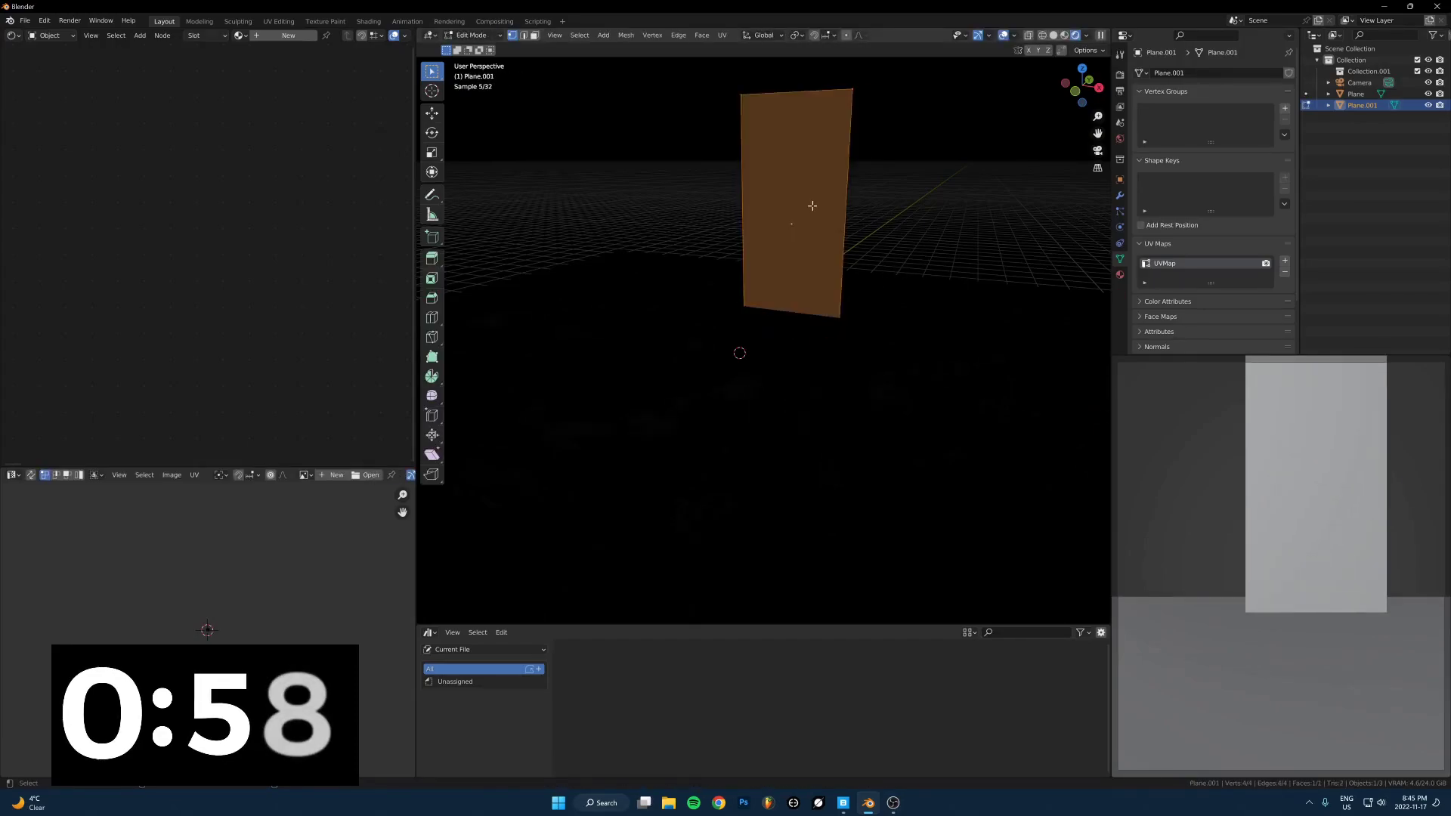
{"action": "key", "text": "i"}
{"action": "right_click", "coordinate": [981, 204]}
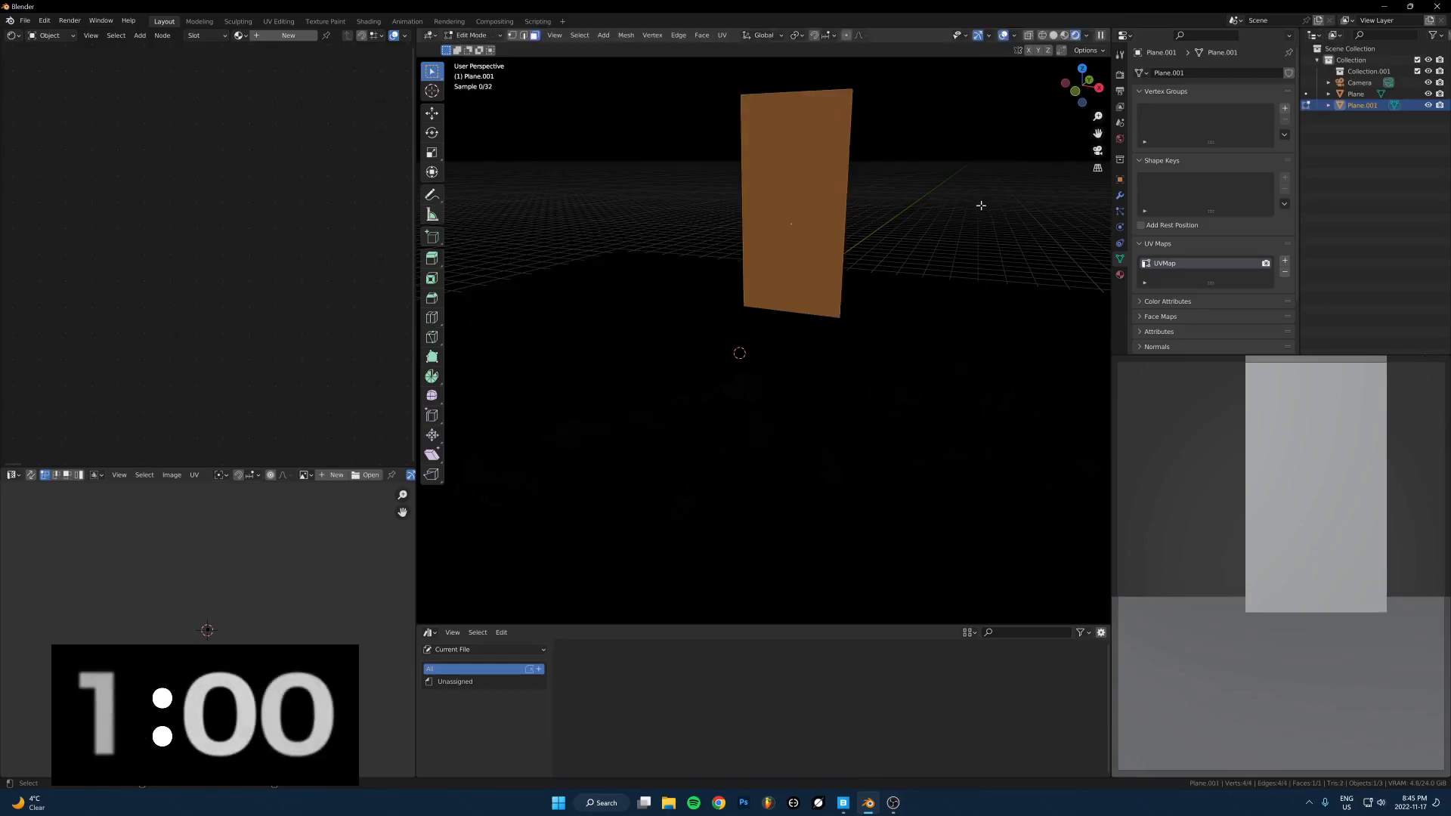
Apply the tall plane's scale, inset its face slightly and delete the inner face to leave a thin rectangular frame
{"action": "key", "text": "Tab"}
{"action": "key", "text": "ctrl+a"}
{"action": "left_click", "coordinate": [962, 243]}
{"action": "key", "text": "Tab"}
{"action": "key", "text": "i"}
{"action": "left_click", "coordinate": [993, 203]}
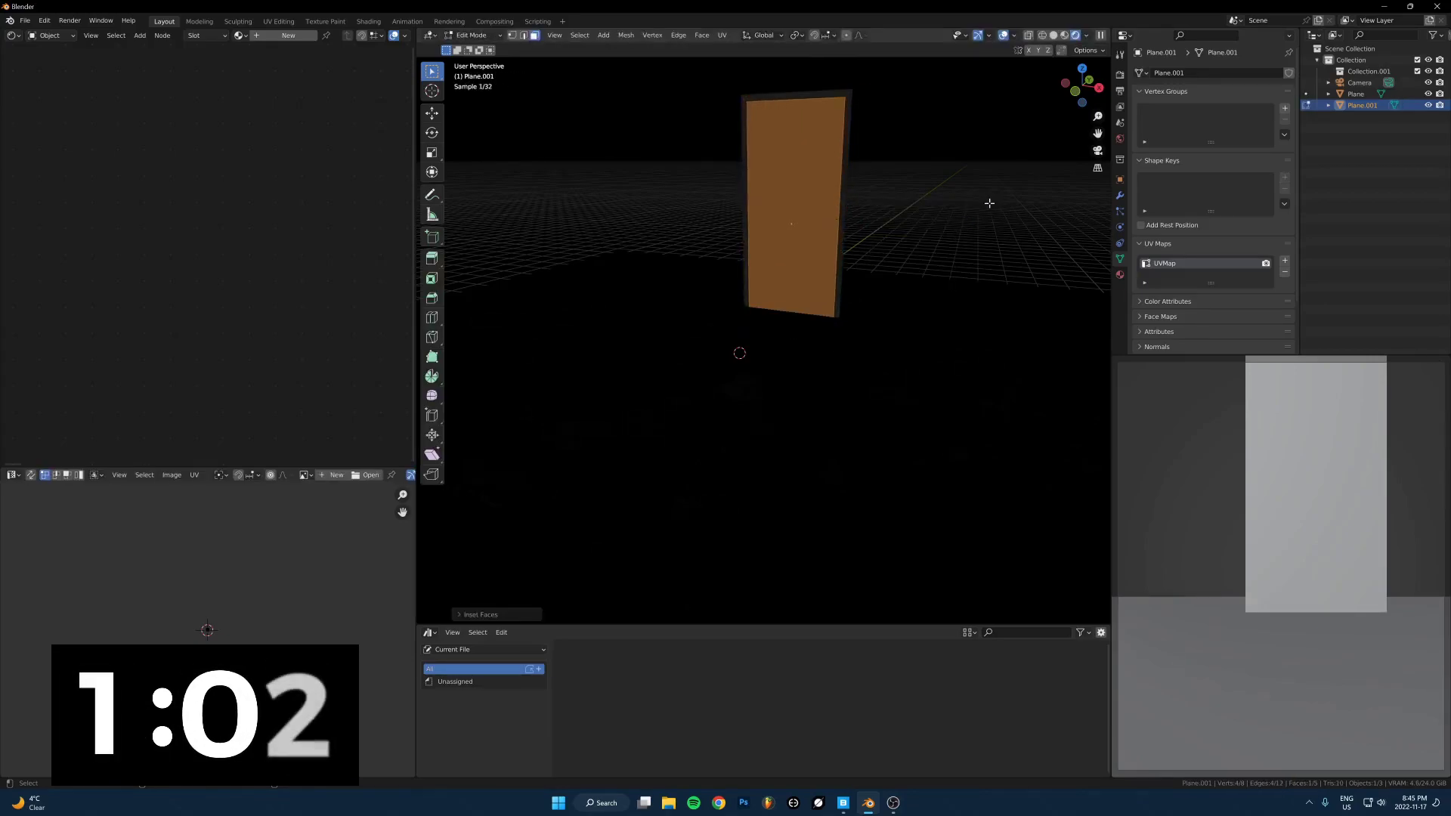
{"action": "key", "text": "Tab"}
Give the frame a new material with a white emission color and an emission strength of about 5.8
{"action": "left_click", "coordinate": [288, 36]}
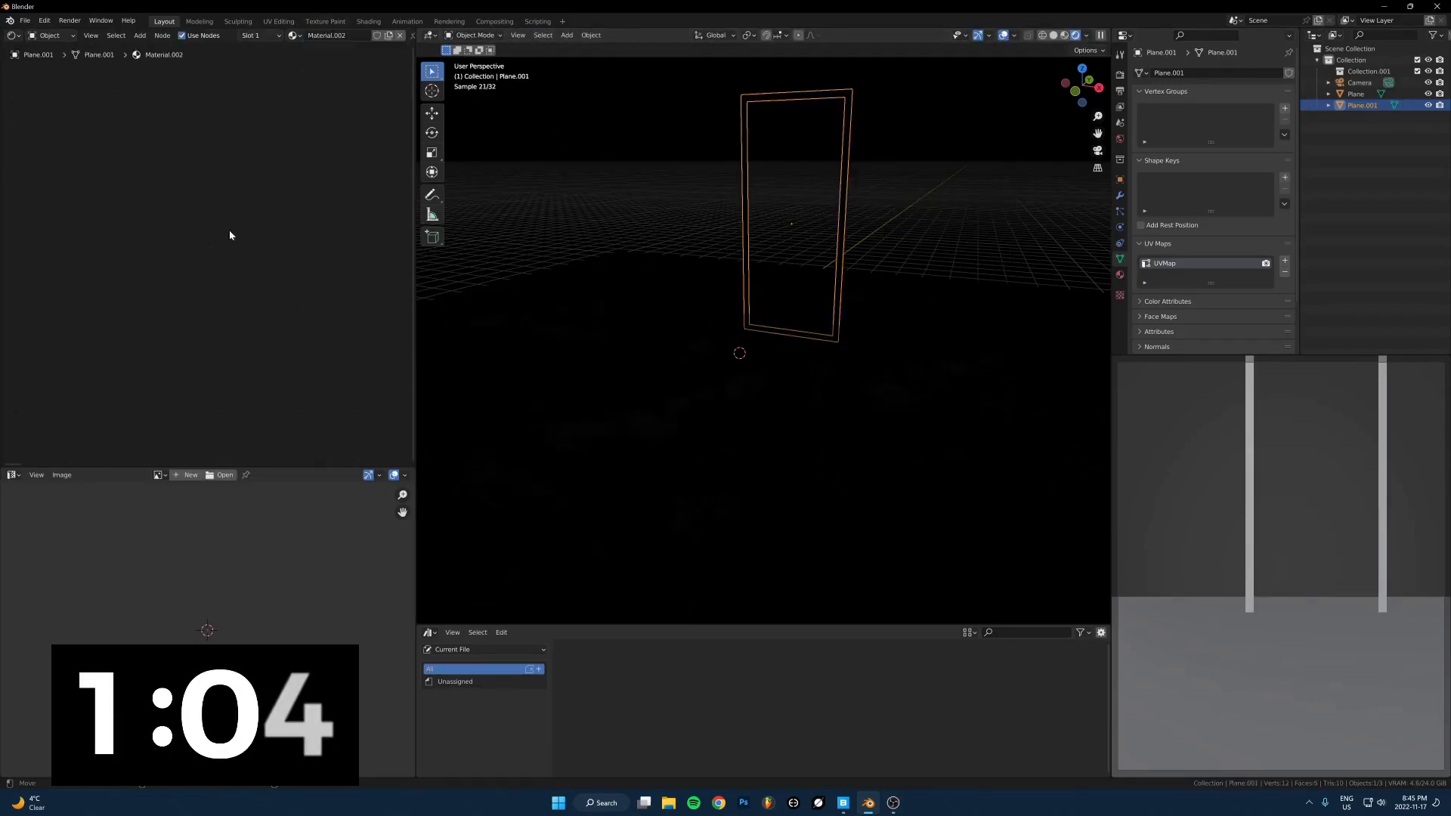
{"action": "scroll", "coordinate": [142, 321], "scroll_direction": "up", "scroll_amount": 7}
{"action": "middle_click_drag", "start_coordinate": [160, 431], "coordinate": [249, 301]}
{"action": "scroll", "coordinate": [249, 300], "scroll_direction": "up", "scroll_amount": 11}
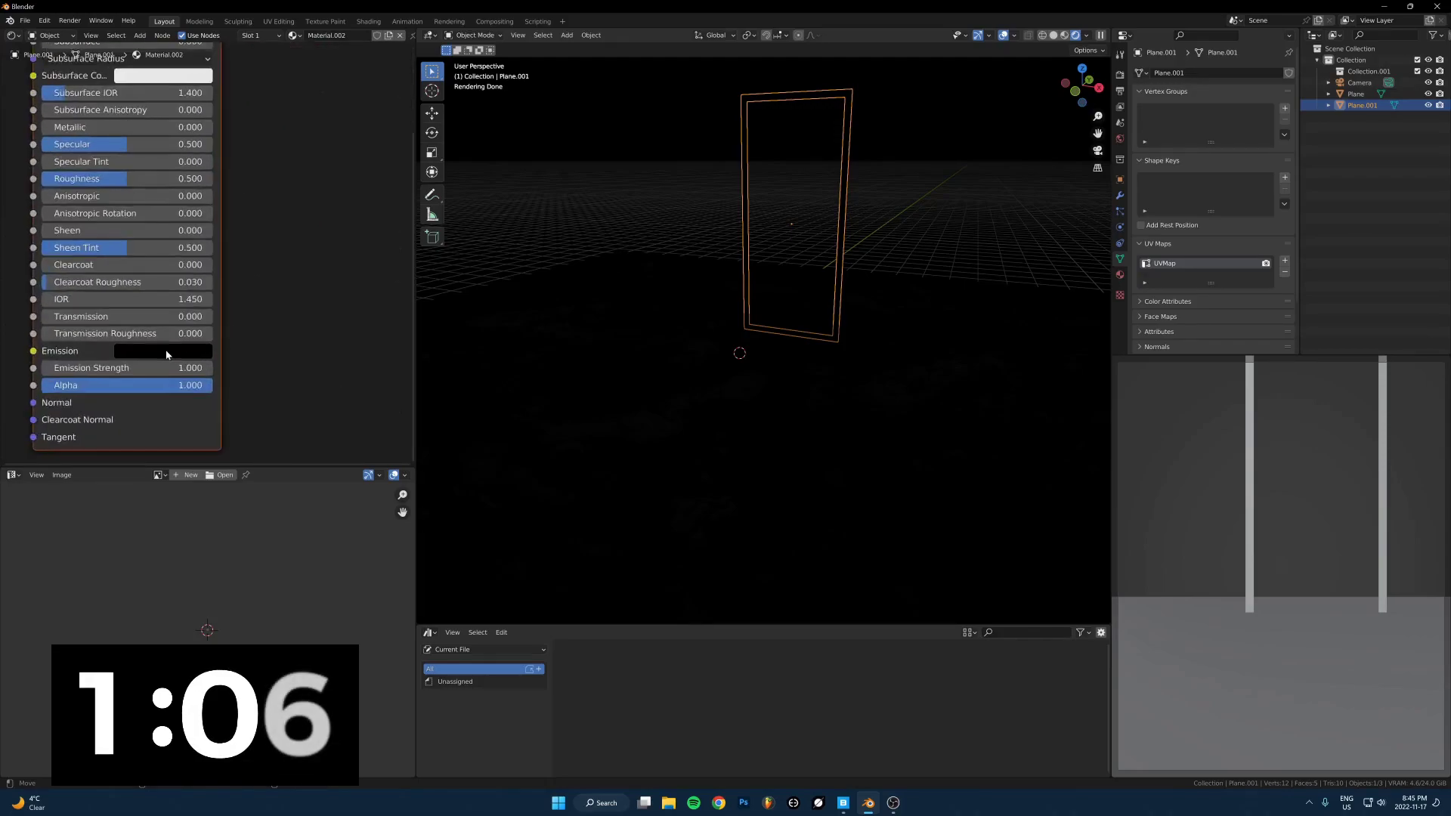
{"action": "left_click", "coordinate": [166, 352]}
{"action": "left_click_drag", "start_coordinate": [249, 209], "coordinate": [248, 124]}
{"action": "scroll", "coordinate": [318, 288], "scroll_direction": "down", "scroll_amount": 3}
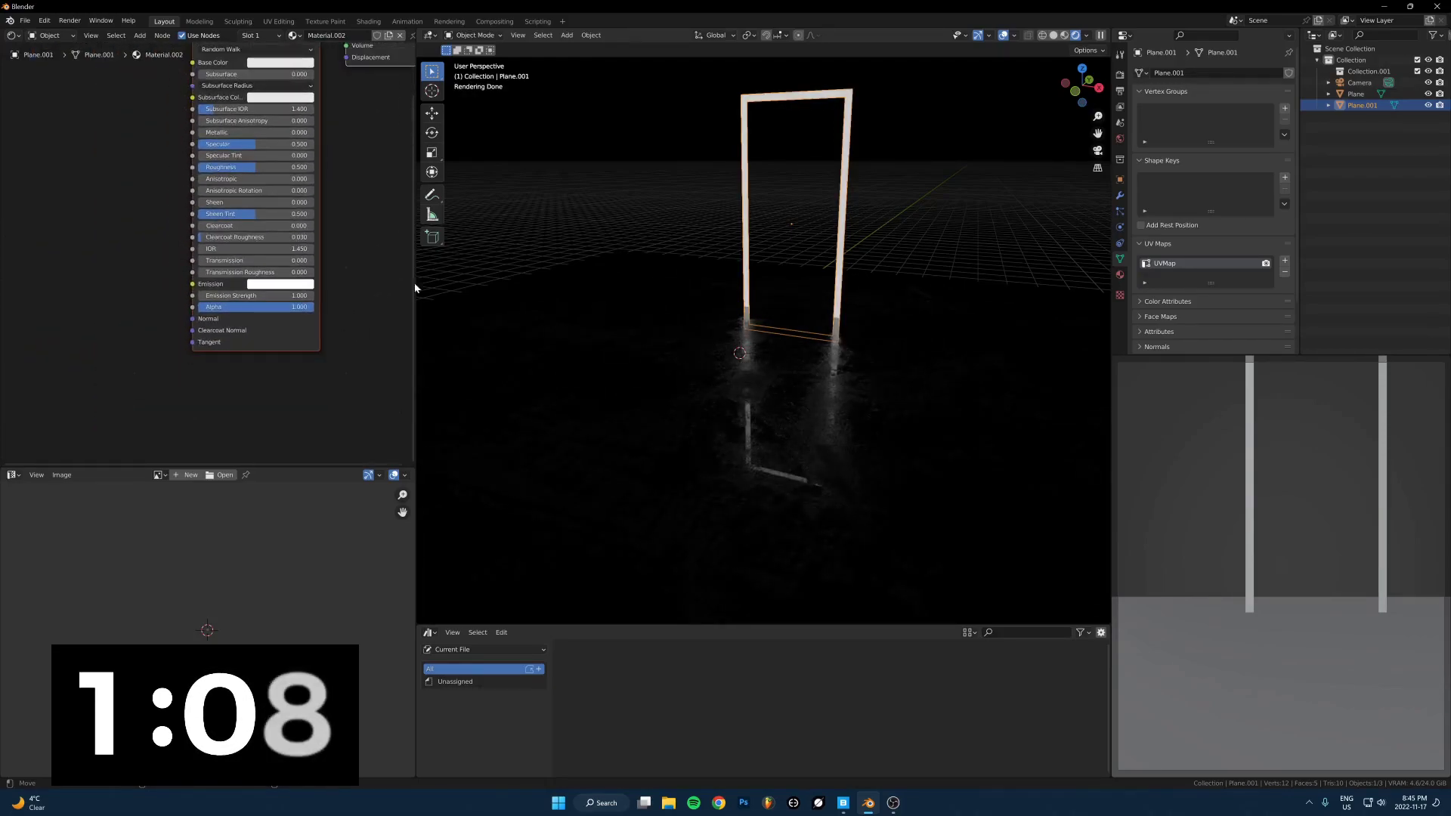
{"action": "left_click_drag", "start_coordinate": [255, 296], "coordinate": [310, 295]}
{"action": "scroll", "coordinate": [377, 318], "scroll_direction": "down", "scroll_amount": 3}
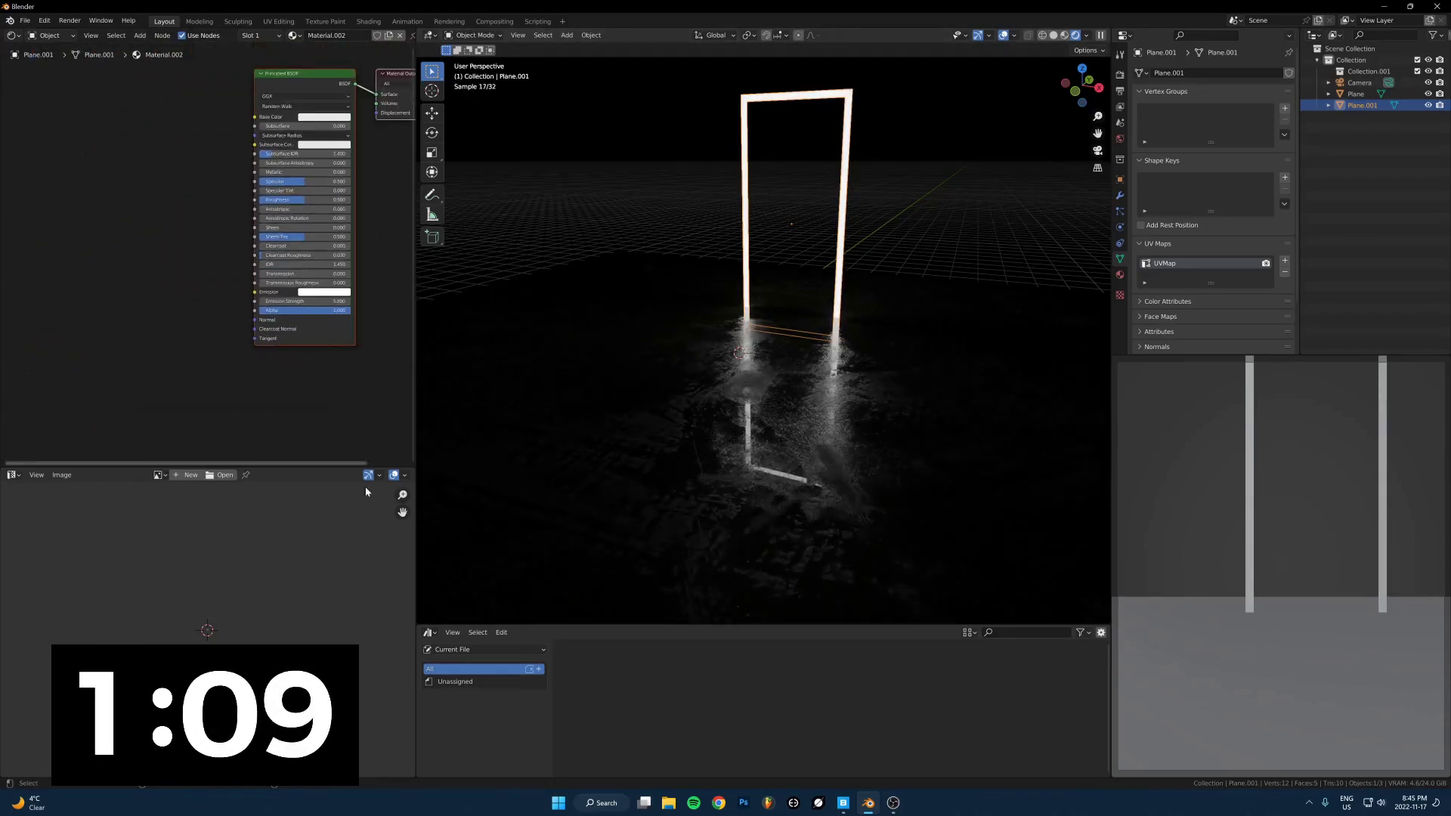
Bring the o127_3.jpg image from the LocationTextures Displacement Maps folder into the frame's material as a texture node
{"action": "left_click", "coordinate": [668, 802]}
{"action": "left_click", "coordinate": [480, 442]}
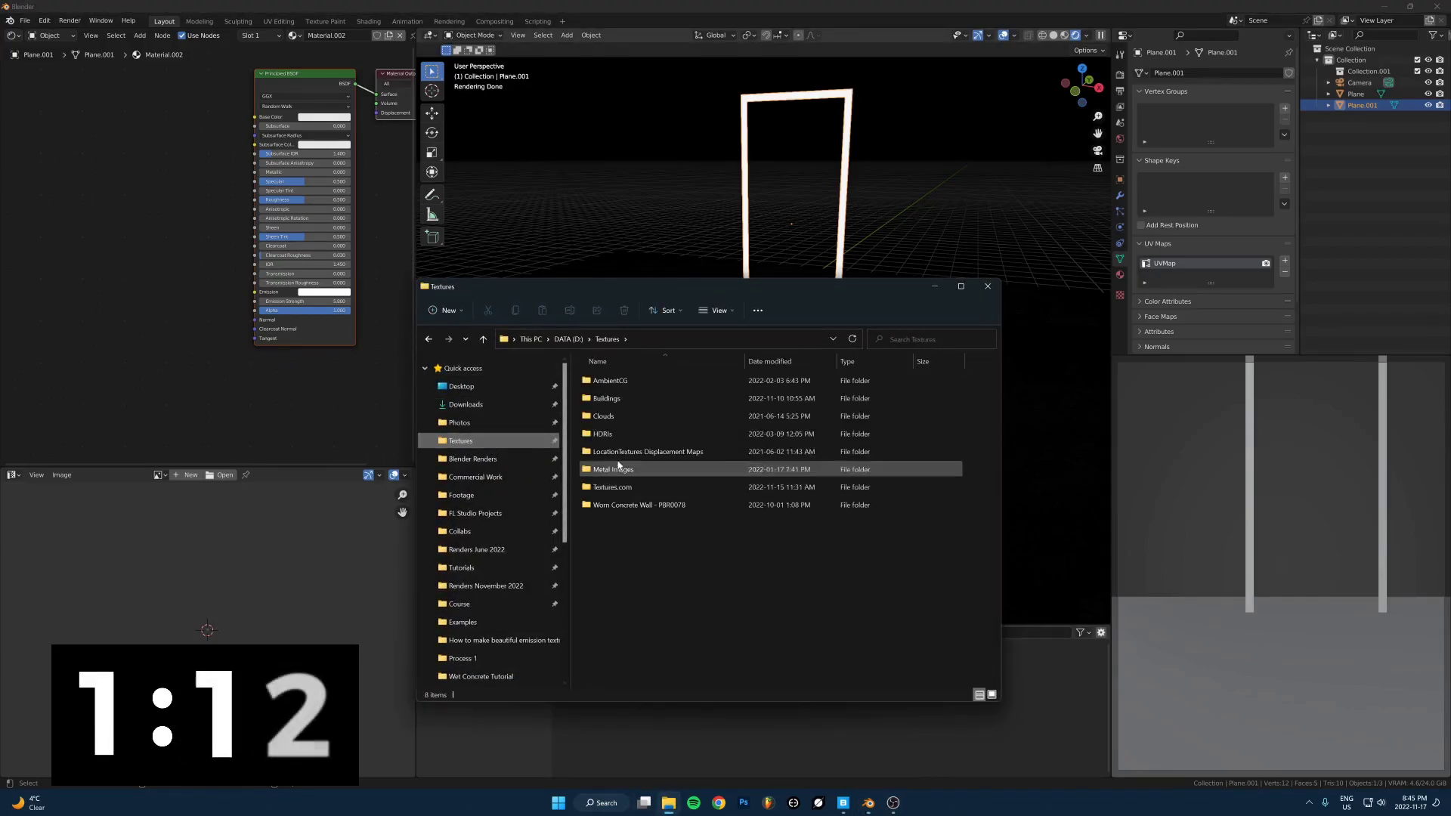
{"action": "double_click", "coordinate": [647, 451]}
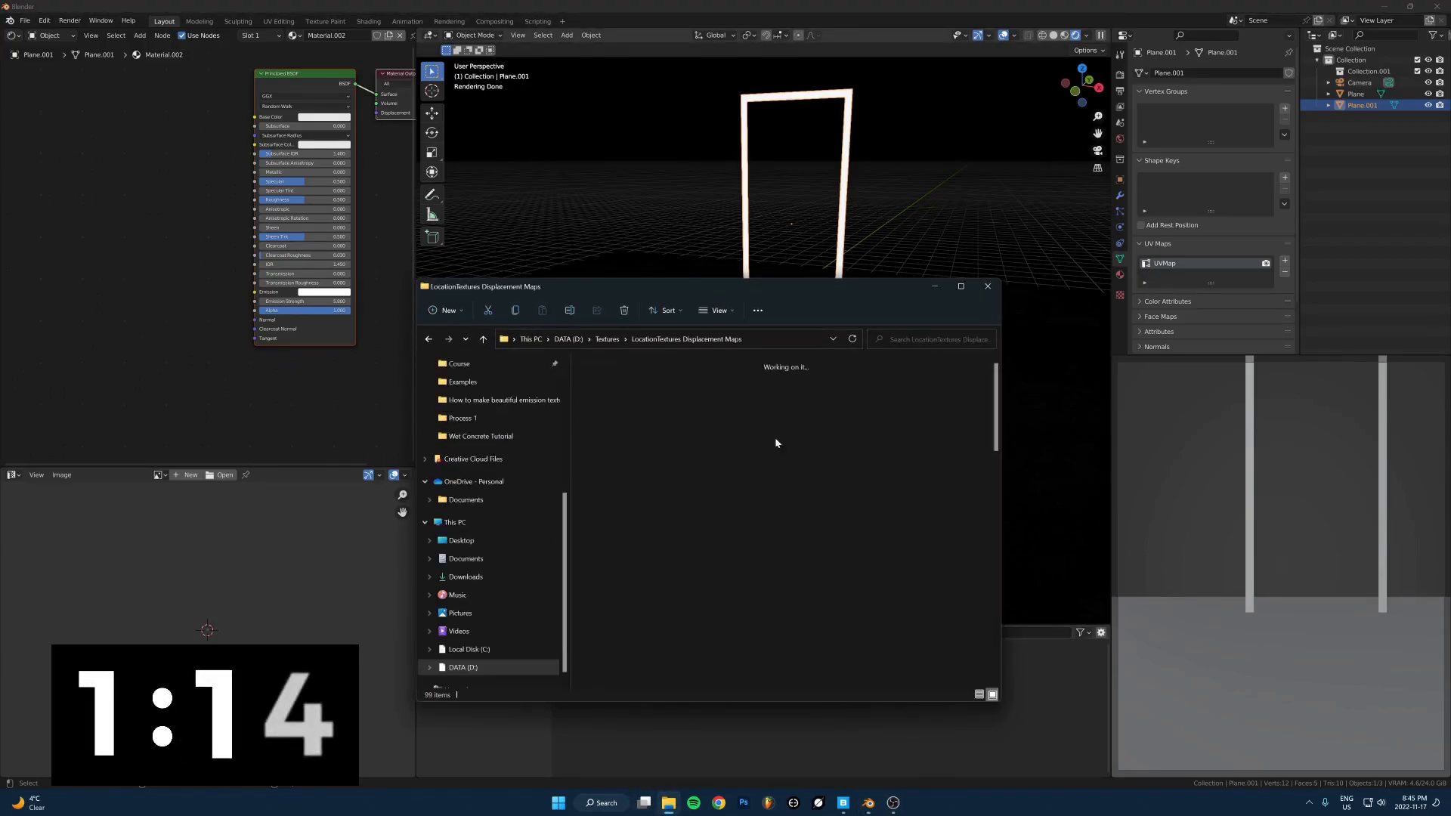
{"action": "left_click_drag", "start_coordinate": [677, 453], "coordinate": [281, 337]}
Insert a ColorRamp between the image texture's color and the Alpha input of the frame's Principled BSDF
{"action": "scroll", "coordinate": [138, 265], "scroll_direction": "up", "scroll_amount": 5}
{"action": "key", "text": "shift+a"}
{"action": "left_click", "coordinate": [227, 302]}
{"action": "type", "text": "col"}
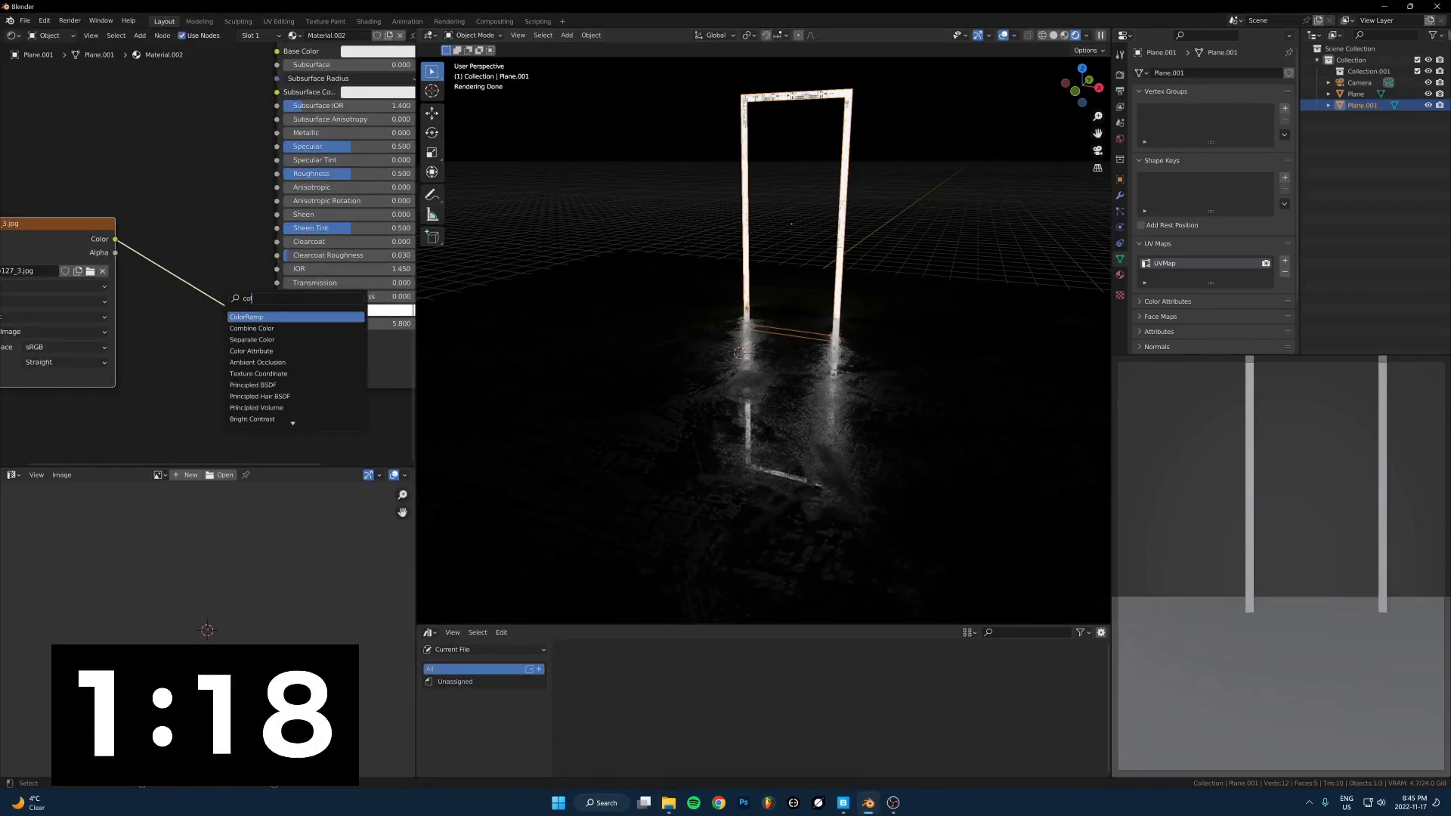
{"action": "key", "text": "Return"}
{"action": "left_click", "coordinate": [228, 318]}
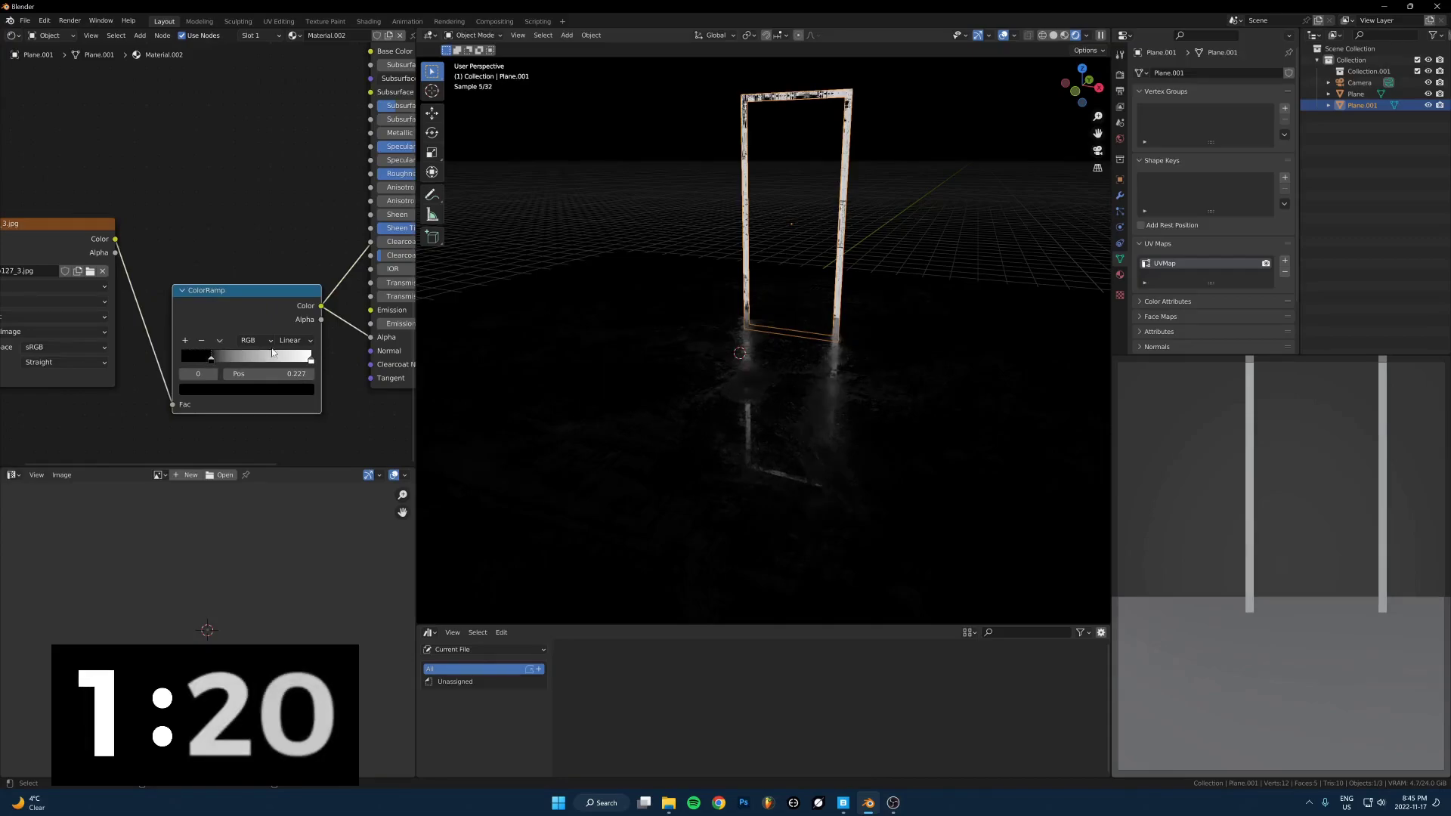
Unwrap the frame with Cube Projection and rescale its UVs over the o127_3.jpg texture
{"action": "scroll", "coordinate": [319, 167], "scroll_direction": "down", "scroll_amount": 2}
{"action": "key", "text": "Tab"}
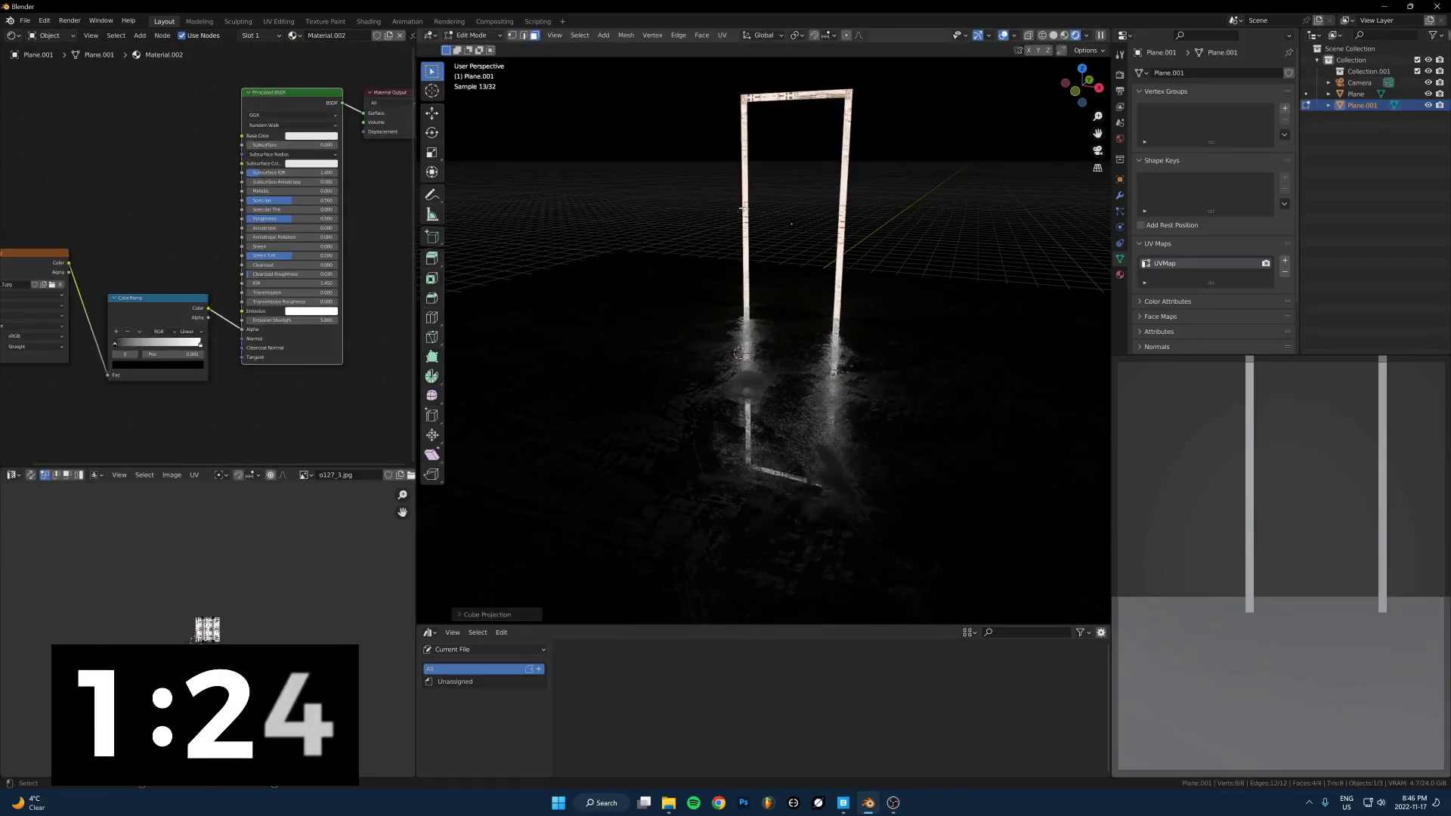
{"action": "scroll", "coordinate": [208, 627], "scroll_direction": "up", "scroll_amount": 10}
{"action": "key", "text": "s"}
{"action": "key", "text": "Return"}
{"action": "key", "text": "Tab"}
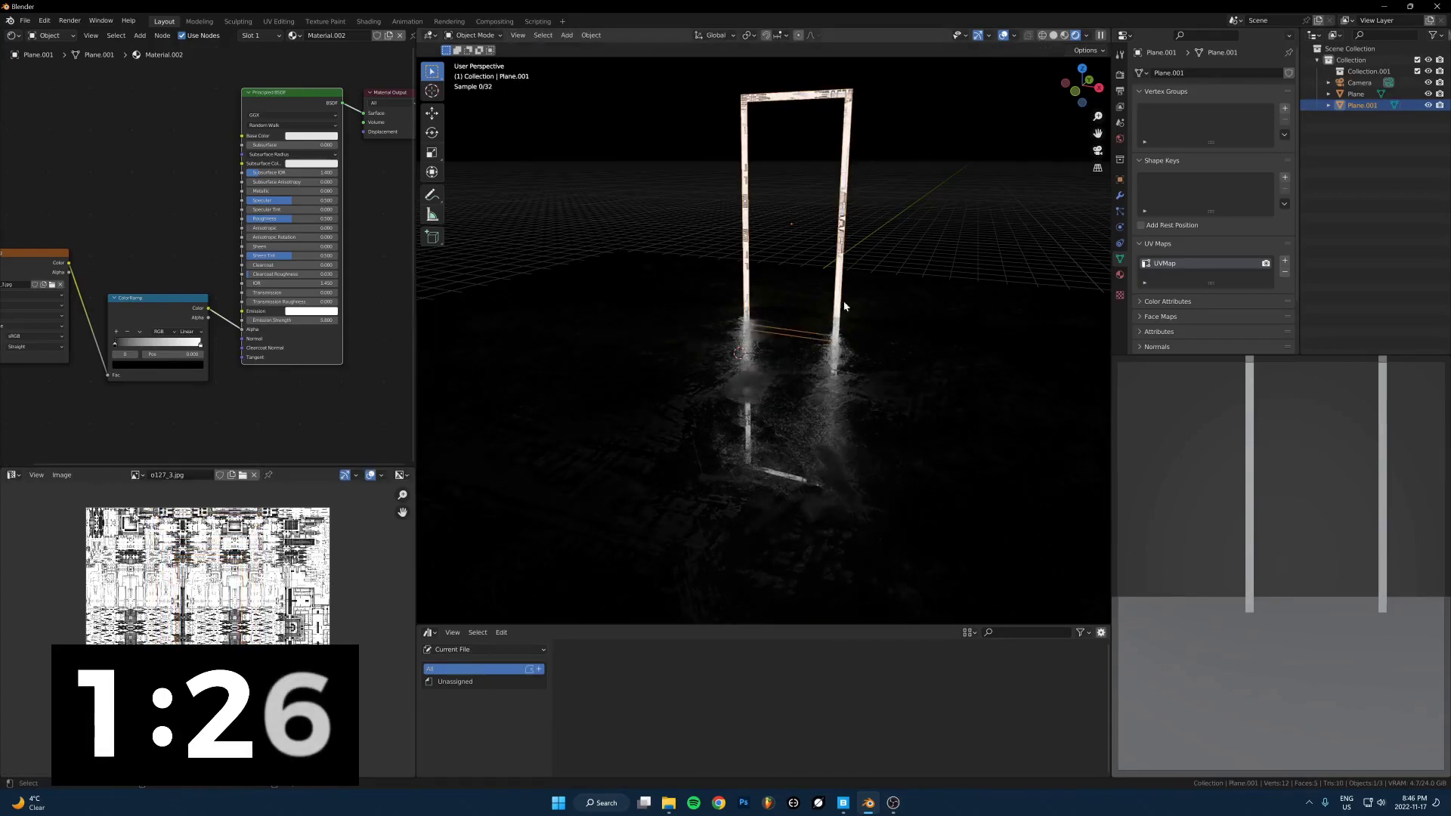
Move the ColorRamp stops closer together for stronger contrast and raise the emission strength to about 21
{"action": "left_click_drag", "start_coordinate": [115, 343], "coordinate": [179, 343]}
{"action": "left_click_drag", "start_coordinate": [303, 320], "coordinate": [336, 320]}
{"action": "scroll", "coordinate": [648, 350], "scroll_direction": "down", "scroll_amount": 4}
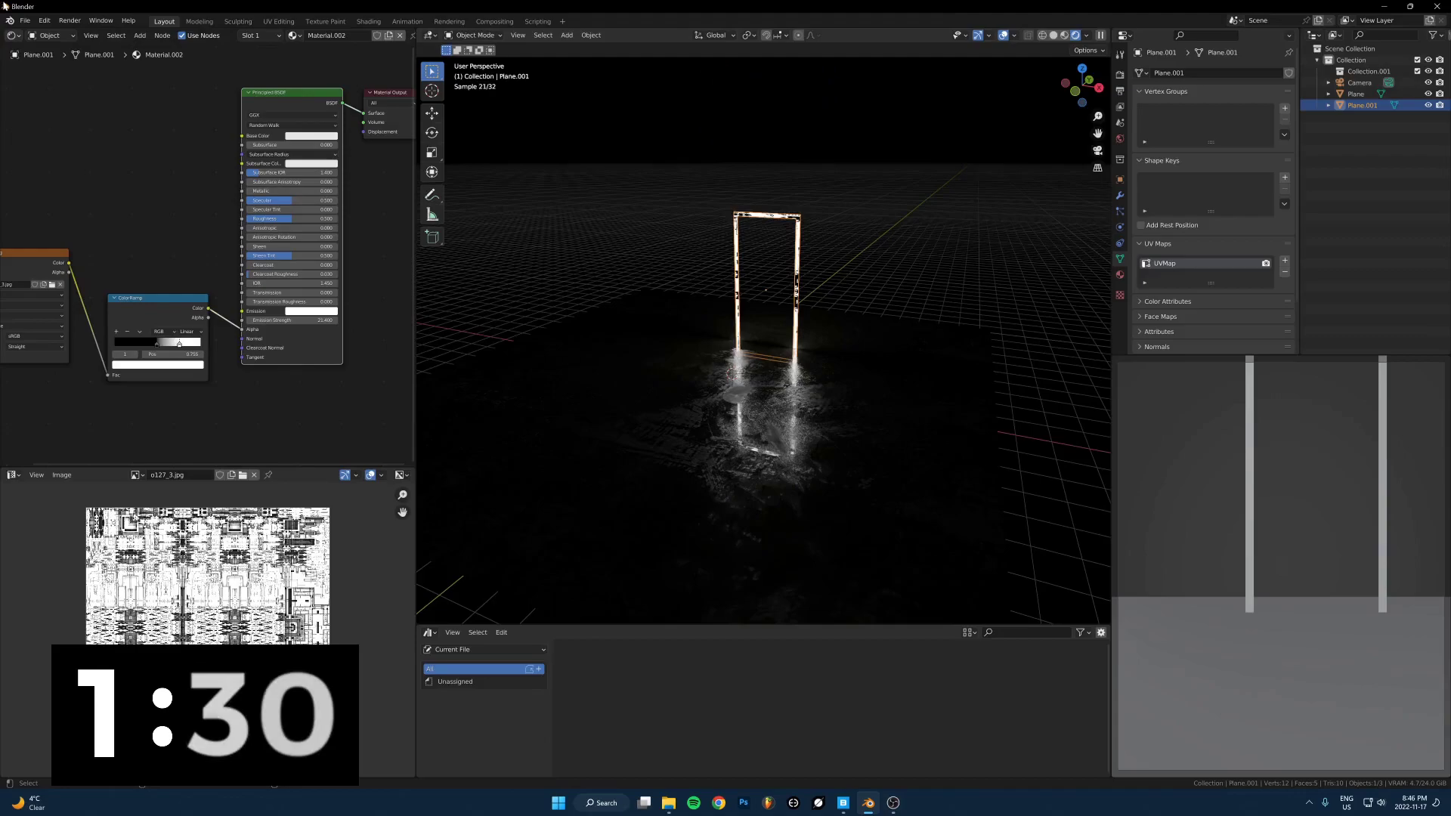
Add a Principled Volume node to the world shader and connect it to the World Output's Volume input
{"action": "left_click", "coordinate": [47, 35]}
{"action": "left_click", "coordinate": [46, 62]}
{"action": "scroll", "coordinate": [114, 234], "scroll_direction": "down", "scroll_amount": 5}
{"action": "scroll", "coordinate": [181, 197], "scroll_direction": "up", "scroll_amount": 5}
{"action": "key", "text": "shift+a"}
{"action": "left_click", "coordinate": [213, 164]}
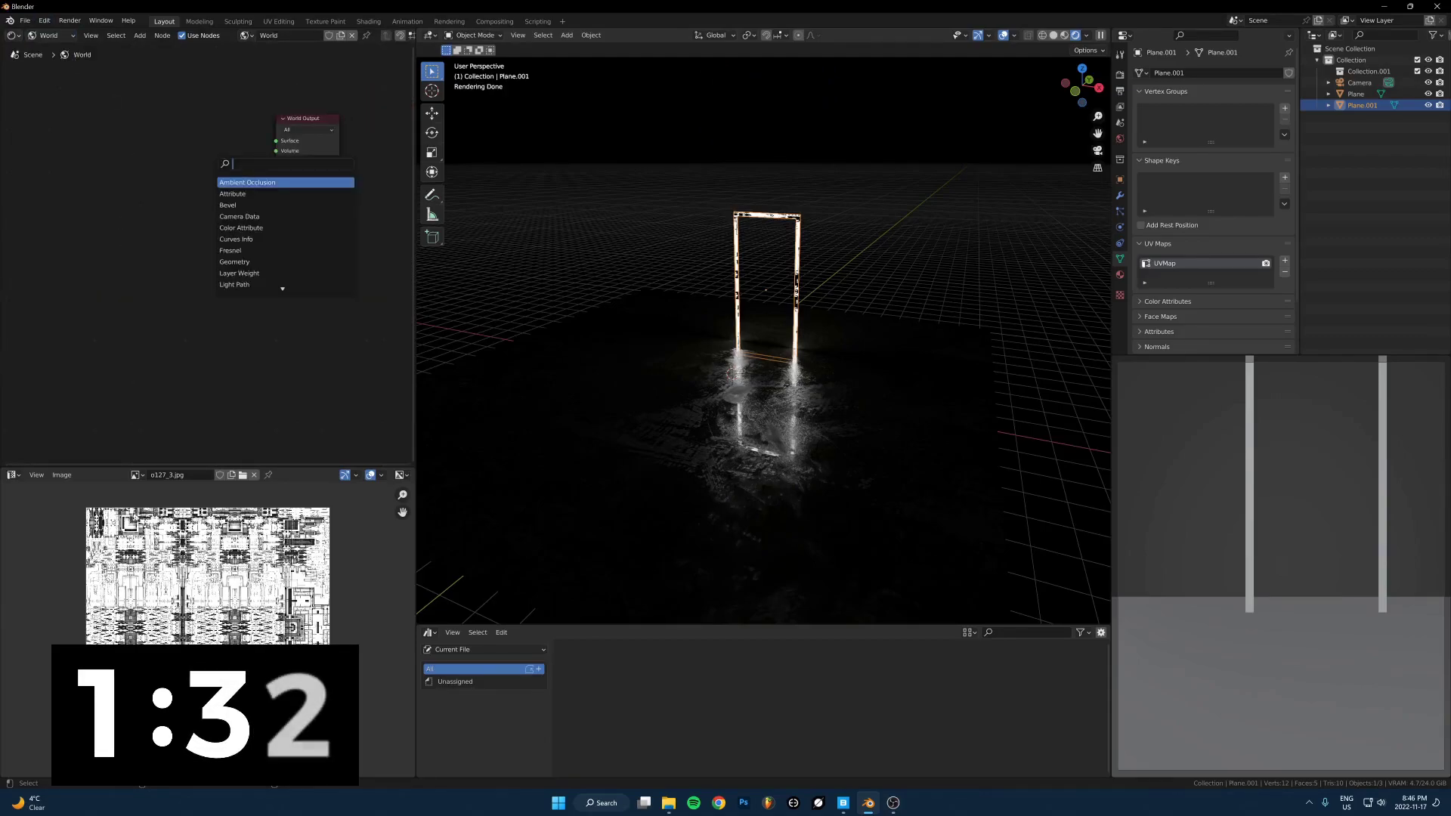
{"action": "type", "text": "vol"}
{"action": "left_click", "coordinate": [257, 205]}
{"action": "left_click", "coordinate": [205, 214]}
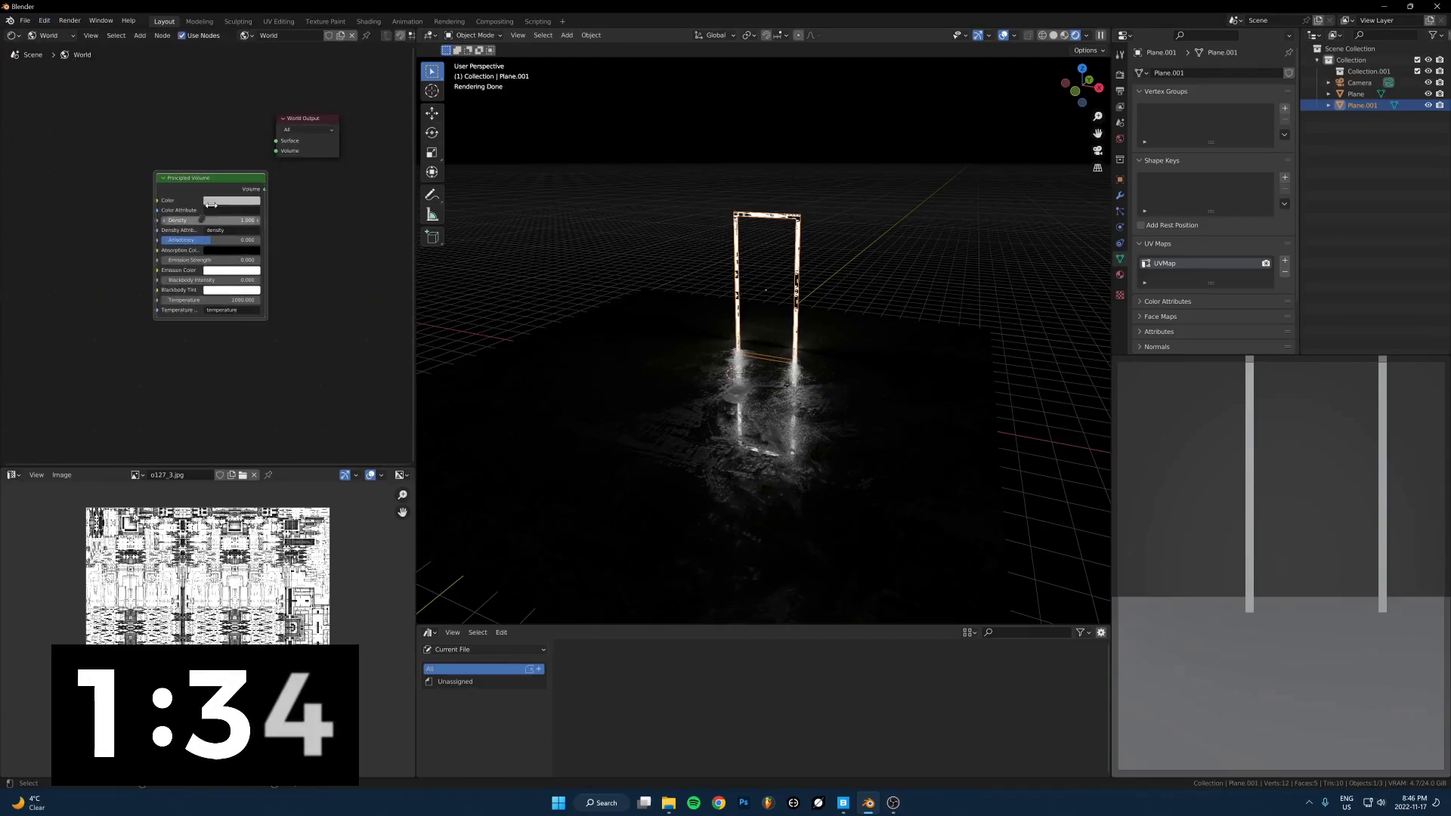
{"action": "left_click_drag", "start_coordinate": [264, 189], "coordinate": [276, 150]}
{"action": "left_click_drag", "start_coordinate": [223, 179], "coordinate": [169, 157]}
Lower the world volume's density for thin fog and set its anisotropy to 0.7
{"action": "left_click", "coordinate": [156, 198]}
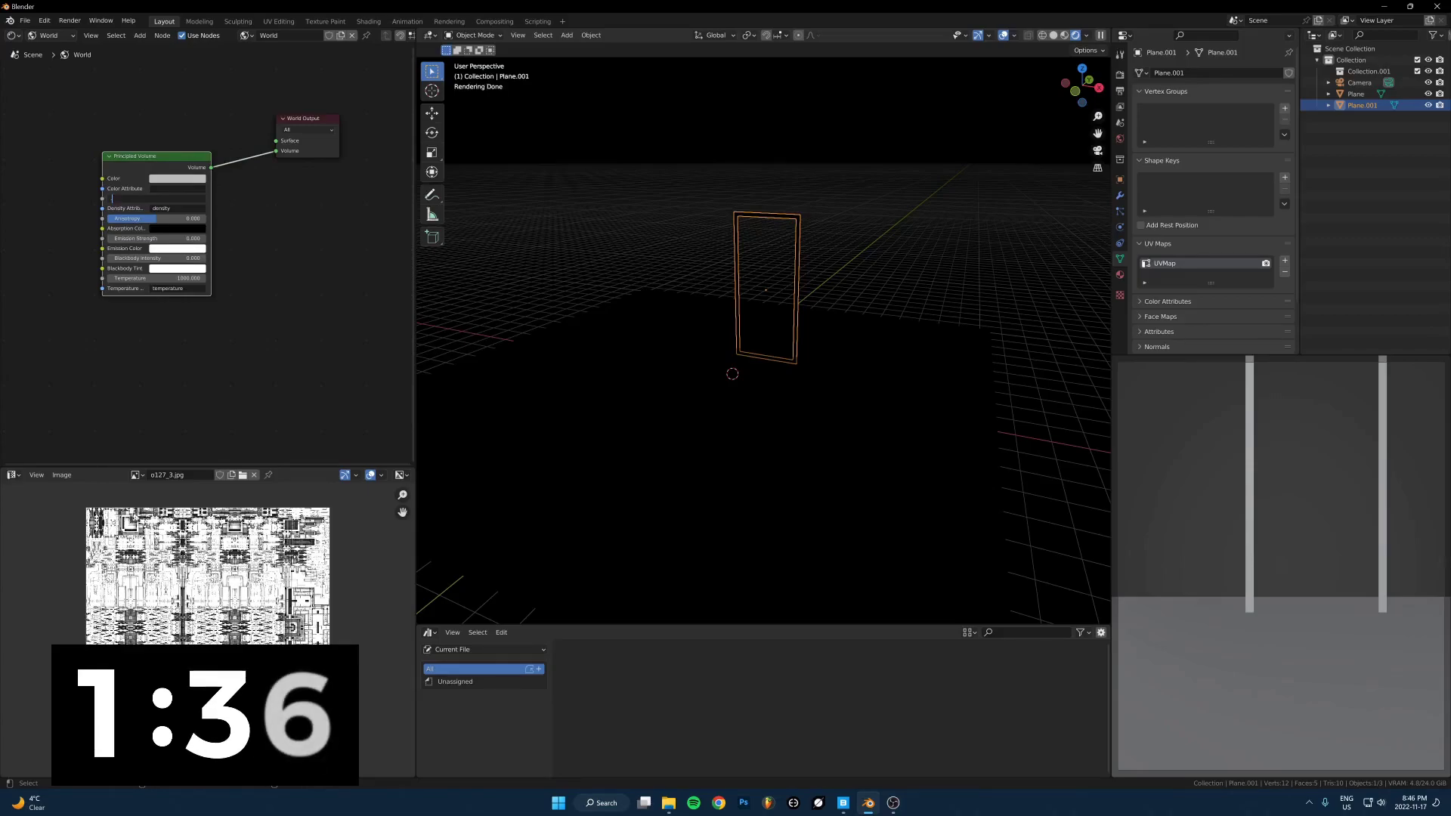
{"action": "key", "text": "Tab"}
{"action": "key", "text": "Tab"}
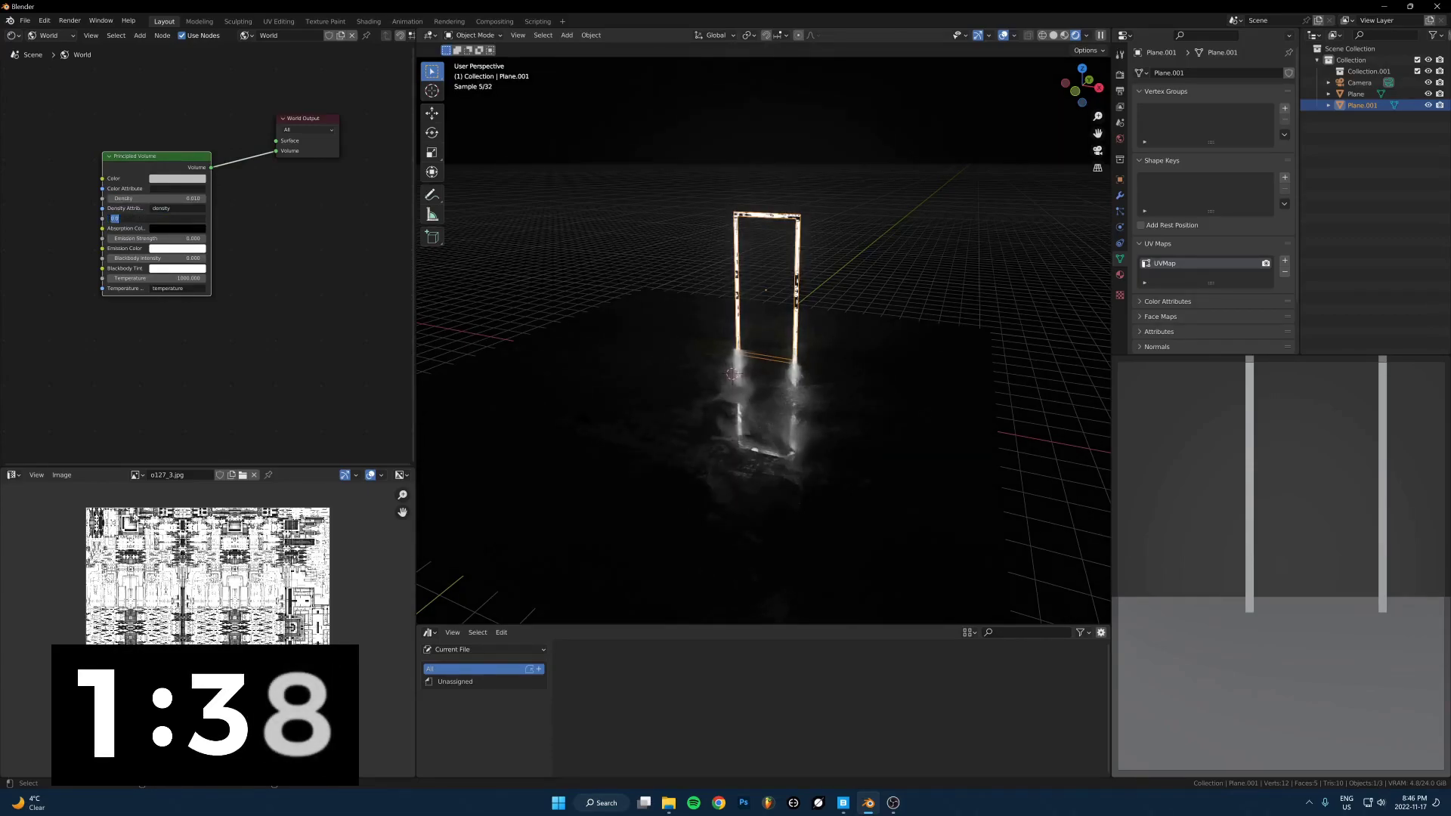
{"action": "key", "text": "Return"}
{"action": "scroll", "coordinate": [786, 365], "scroll_direction": "up", "scroll_amount": 3}
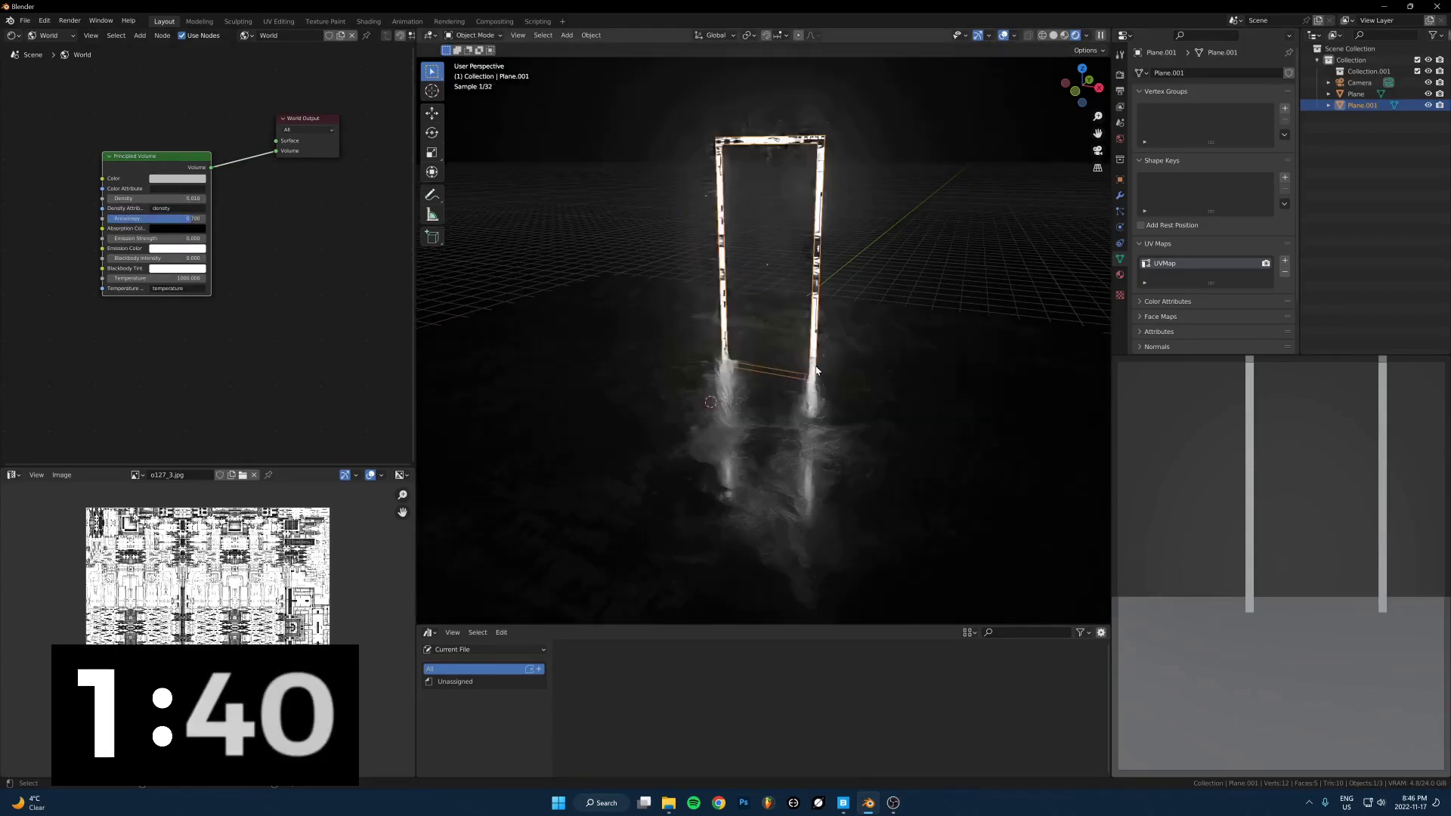
Set the main viewport to solid shading and the camera preview to rendered shading
{"action": "key", "text": "z"}
{"action": "left_click", "coordinate": [835, 365]}
{"action": "key", "text": "z"}
{"action": "left_click", "coordinate": [1157, 542]}
Move the frame farther back from the camera and raise it along Z so it floats above the ground
{"action": "scroll", "coordinate": [958, 444], "scroll_direction": "down", "scroll_amount": 4}
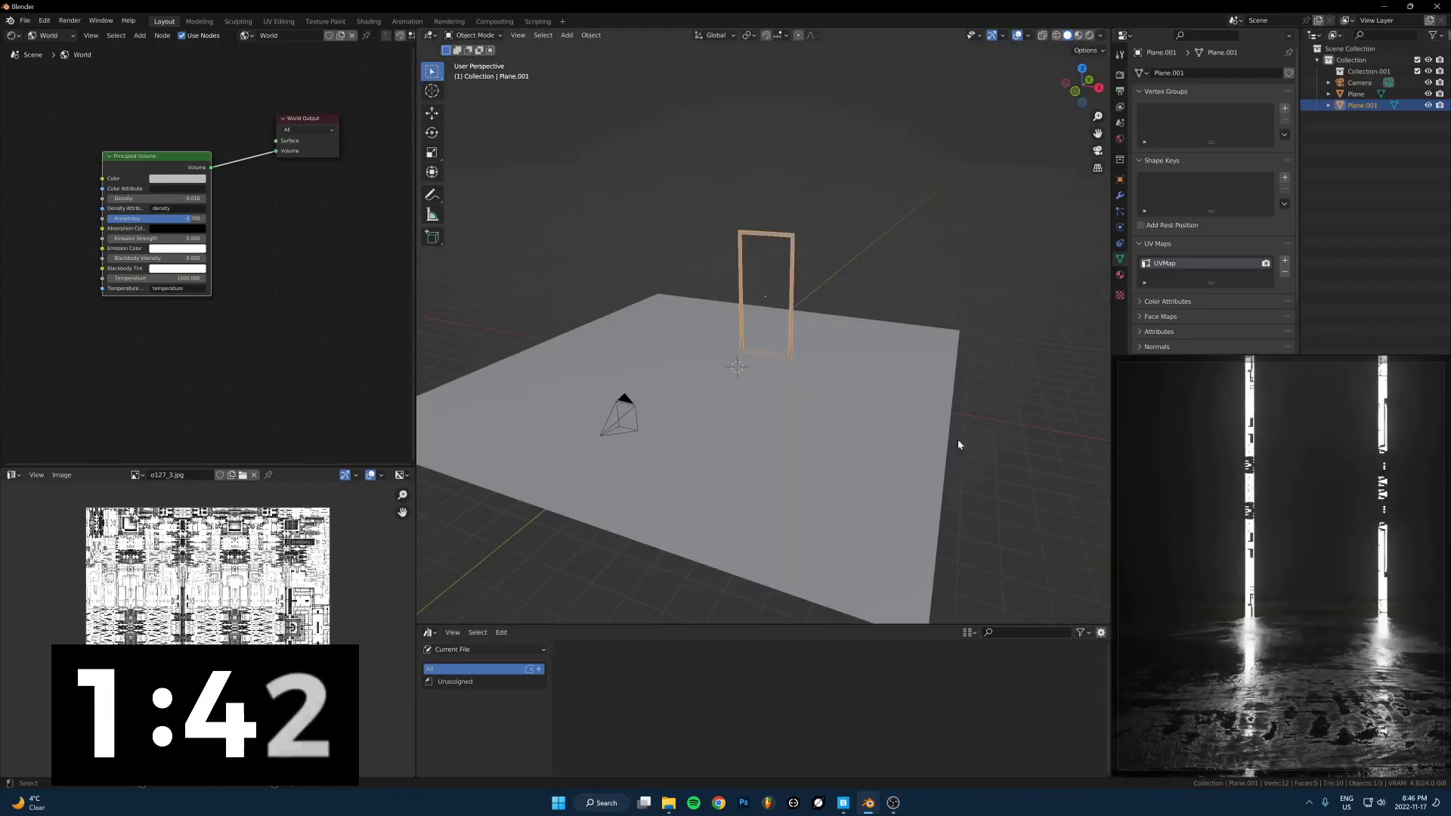
{"action": "key", "text": "g"}
{"action": "key", "text": "z"}
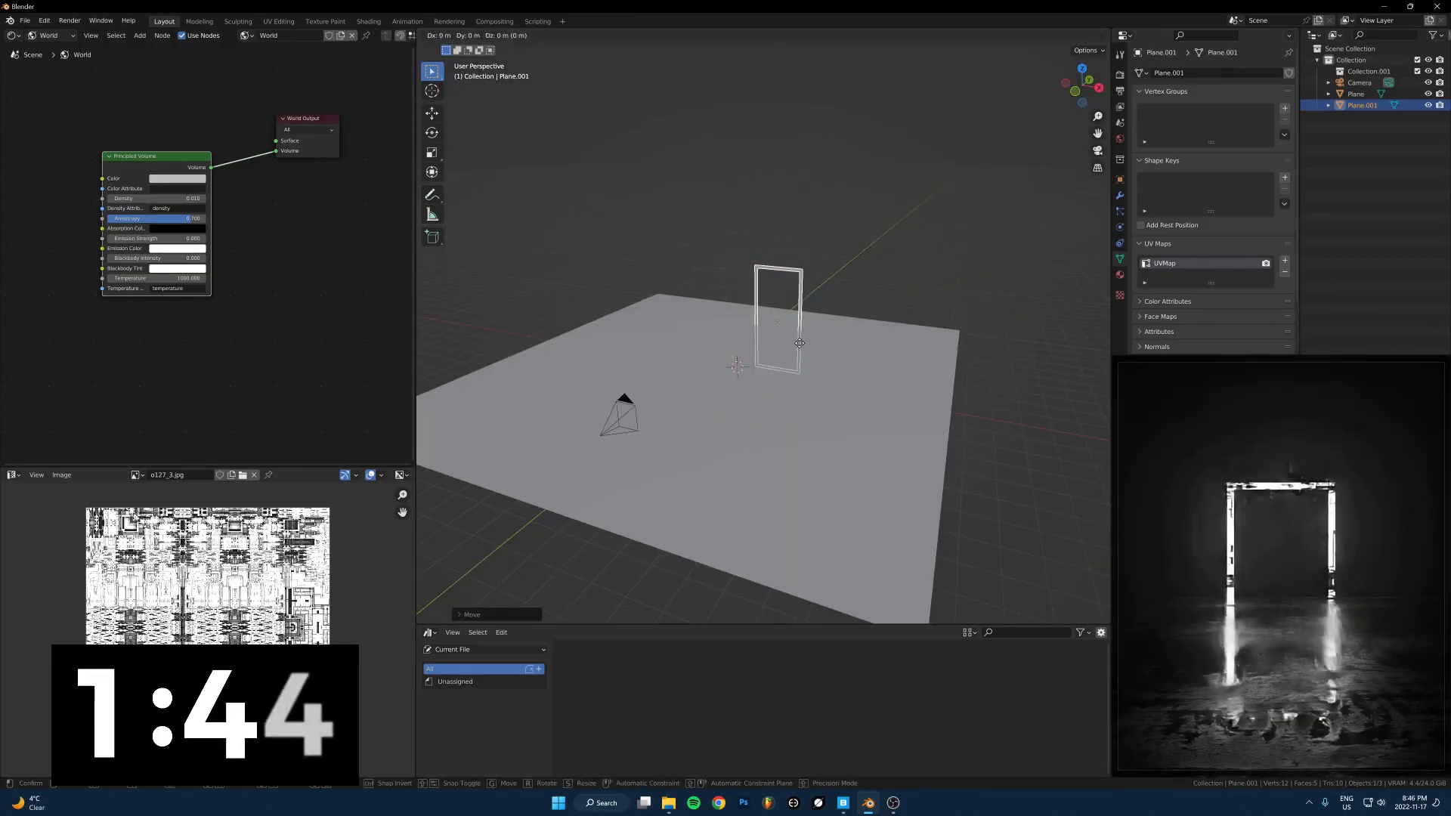
{"action": "left_click", "coordinate": [796, 283]}
Tilt the camera about the X axis and set its focal length to 24 mm
{"action": "left_click", "coordinate": [635, 402]}
{"action": "key", "text": "r"}
{"action": "key", "text": "x"}
{"action": "left_click", "coordinate": [742, 384]}
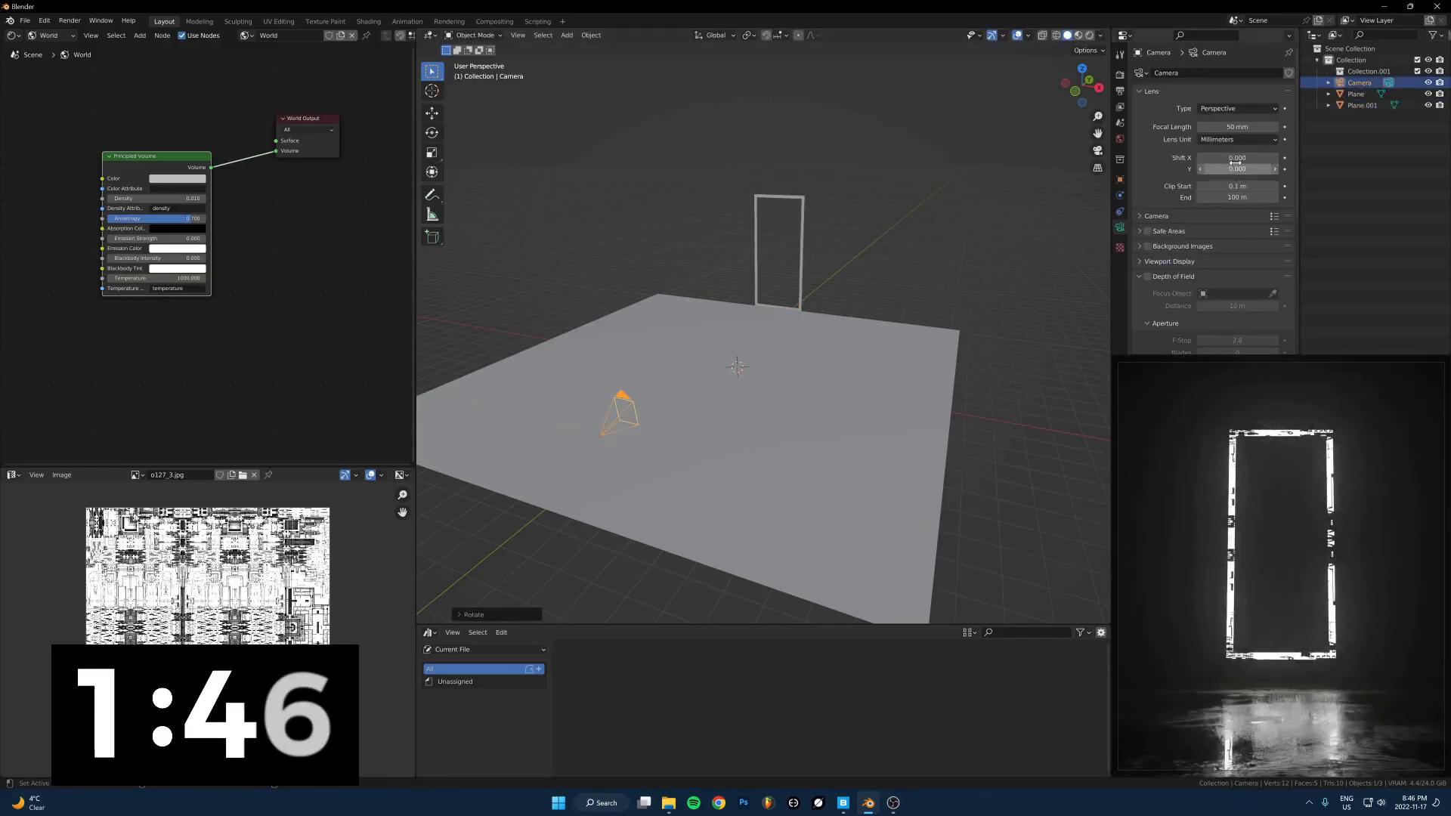
{"action": "left_click", "coordinate": [1237, 127]}
{"action": "type", "text": "24"}
{"action": "key", "text": "Return"}
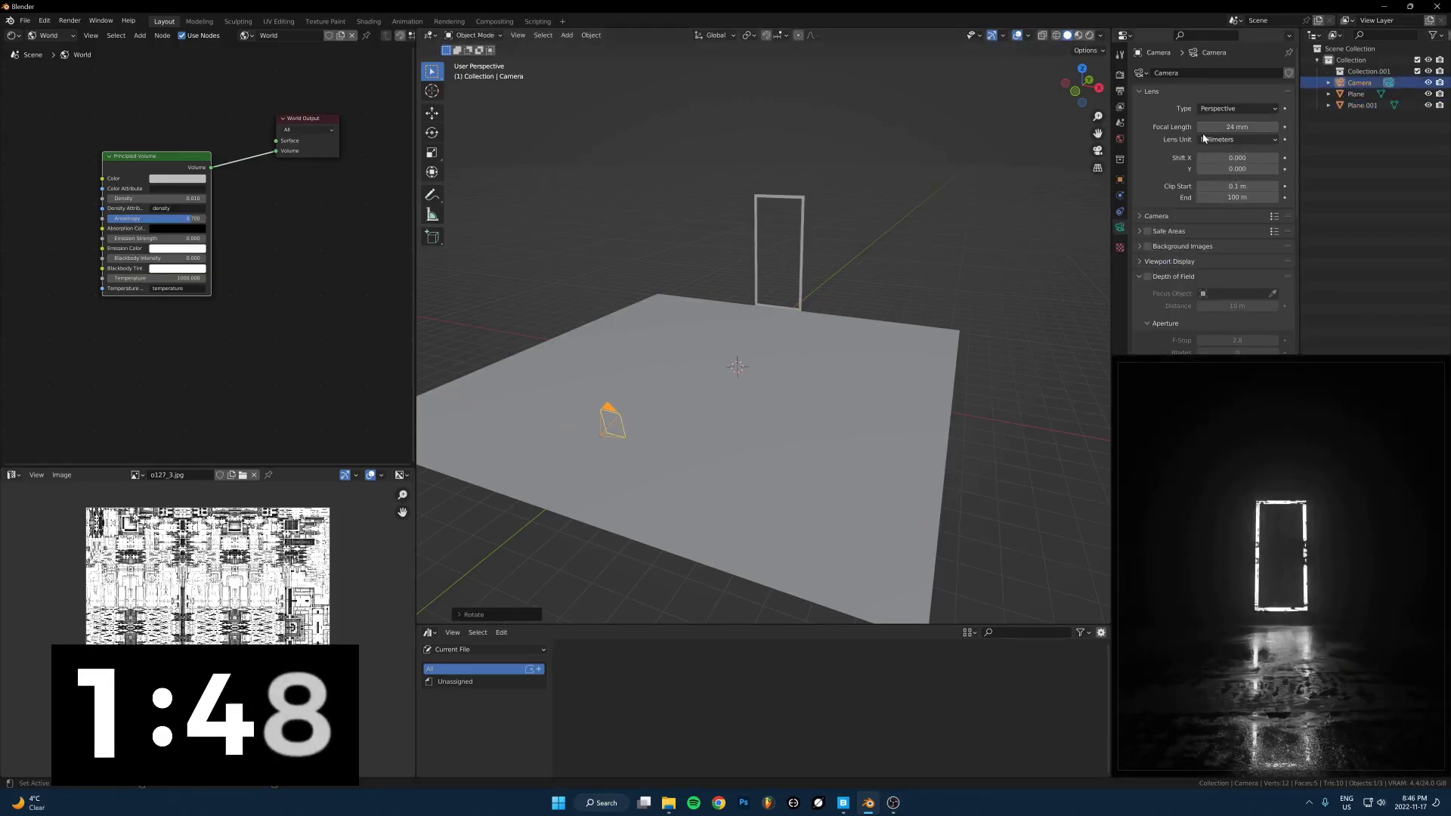
{"action": "key", "text": "ctrl+s"}
{"action": "key", "text": "Escape"}
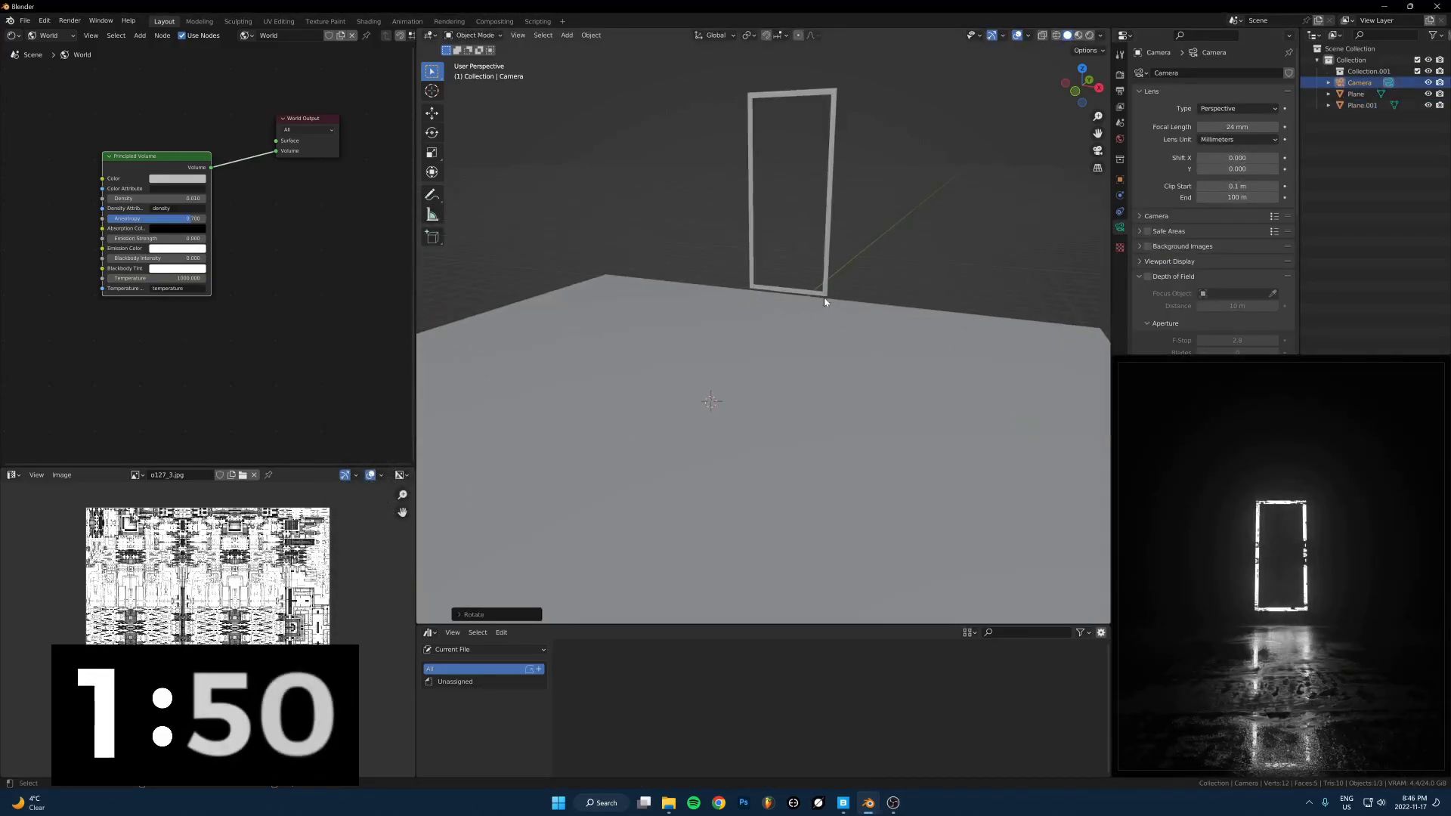
Enable the camera's depth of field with the frame as focus object and an F-Stop of 4.0
{"action": "left_click", "coordinate": [1148, 276]}
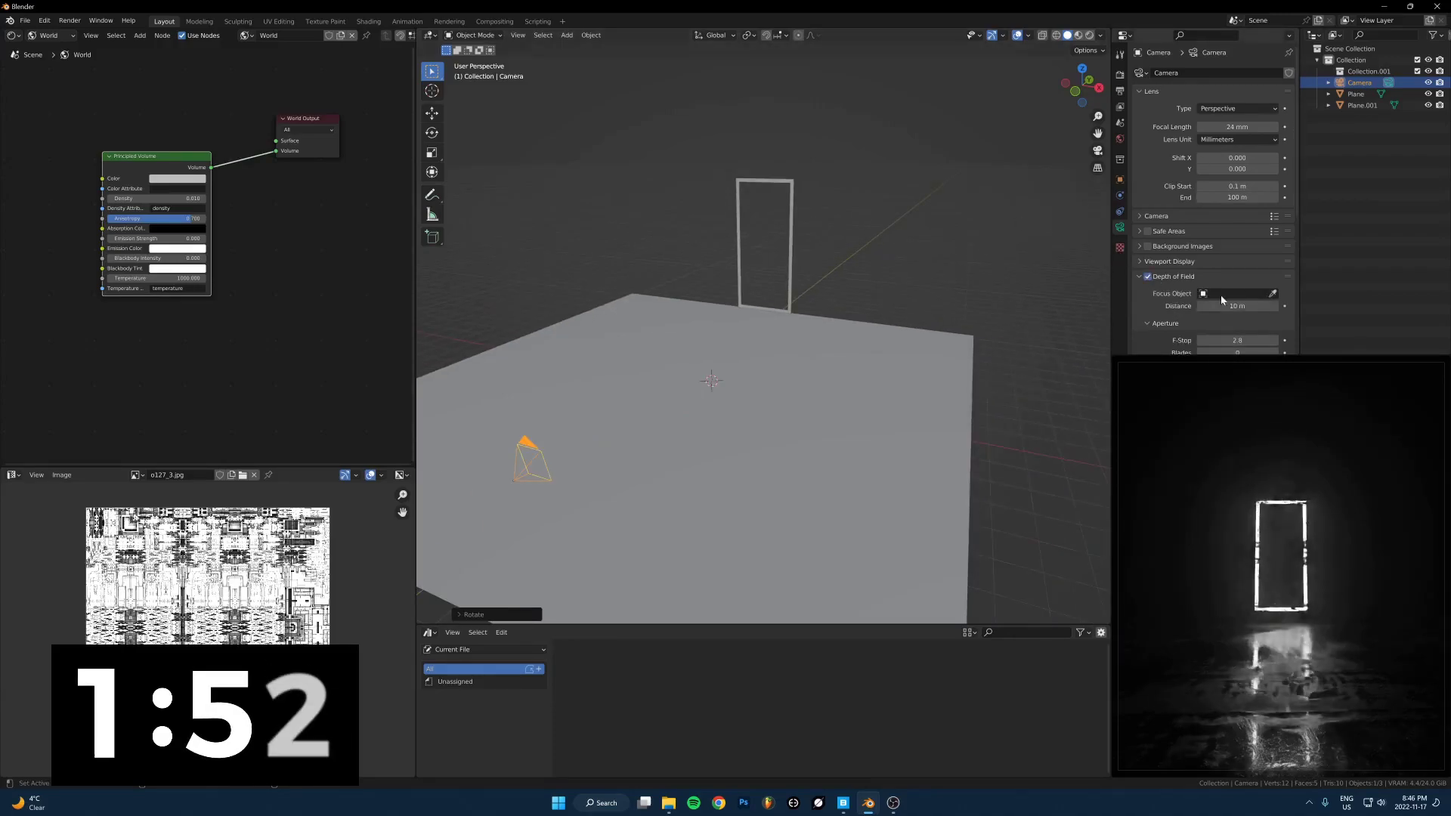
{"action": "left_click", "coordinate": [1272, 293]}
{"action": "left_click", "coordinate": [764, 180]}
{"action": "scroll", "coordinate": [1224, 328], "scroll_direction": "down", "scroll_amount": 1}
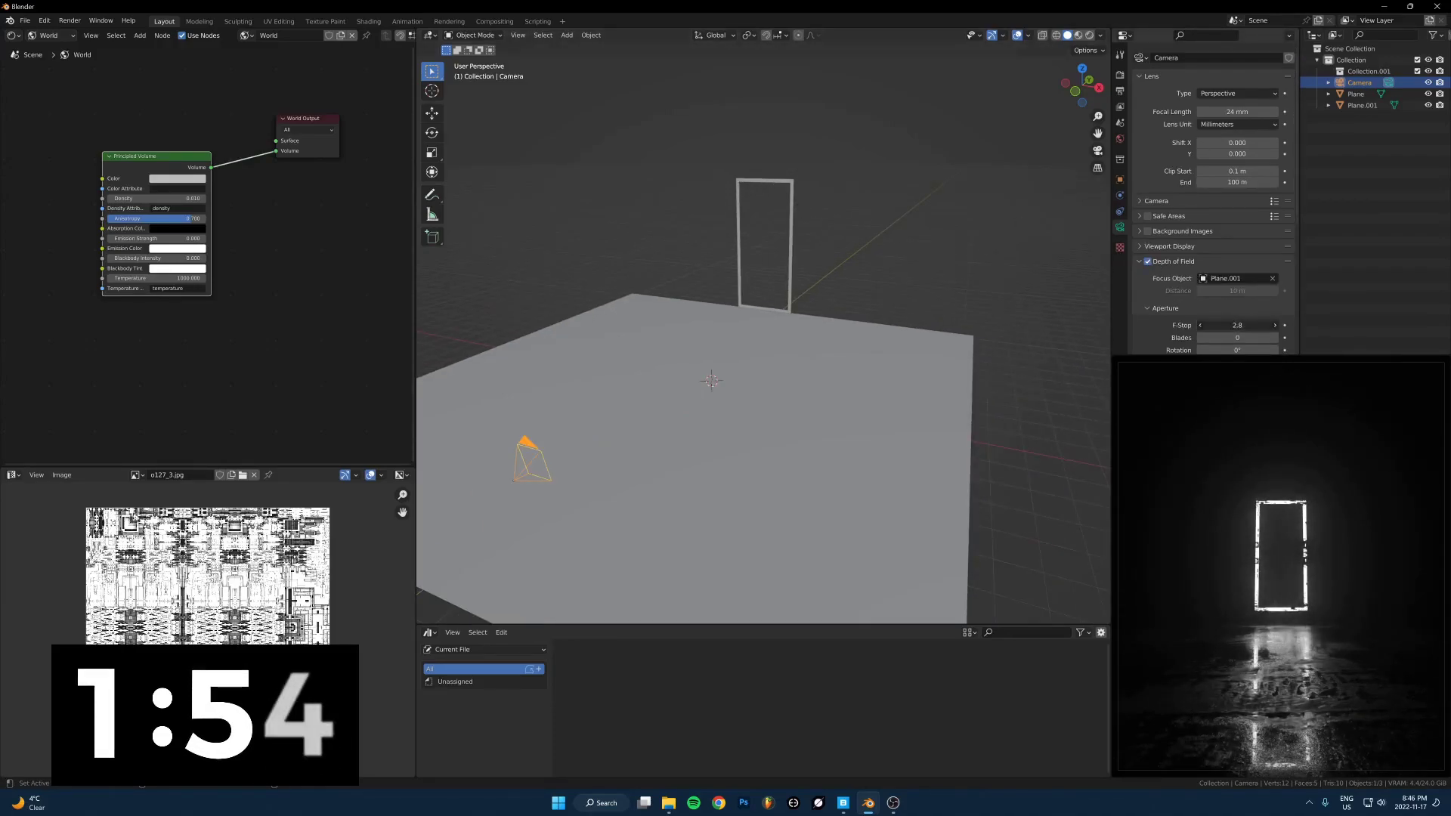
{"action": "key", "text": "Return"}
{"action": "scroll", "coordinate": [673, 372], "scroll_direction": "down", "scroll_amount": 2}
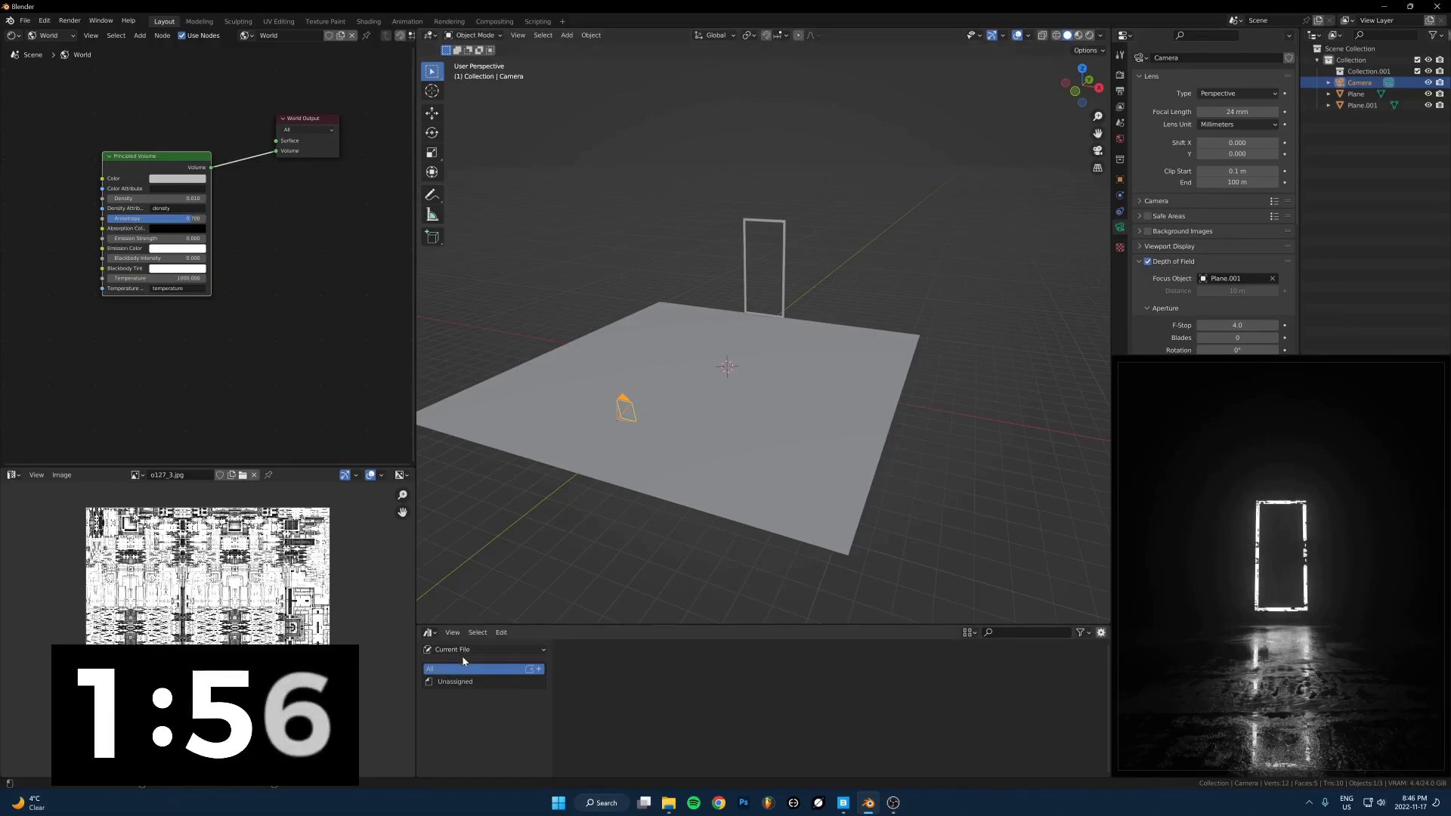
Load the User Library in the asset browser and show its My Buildings catalog
{"action": "left_click", "coordinate": [451, 651]}
{"action": "left_click", "coordinate": [453, 693]}
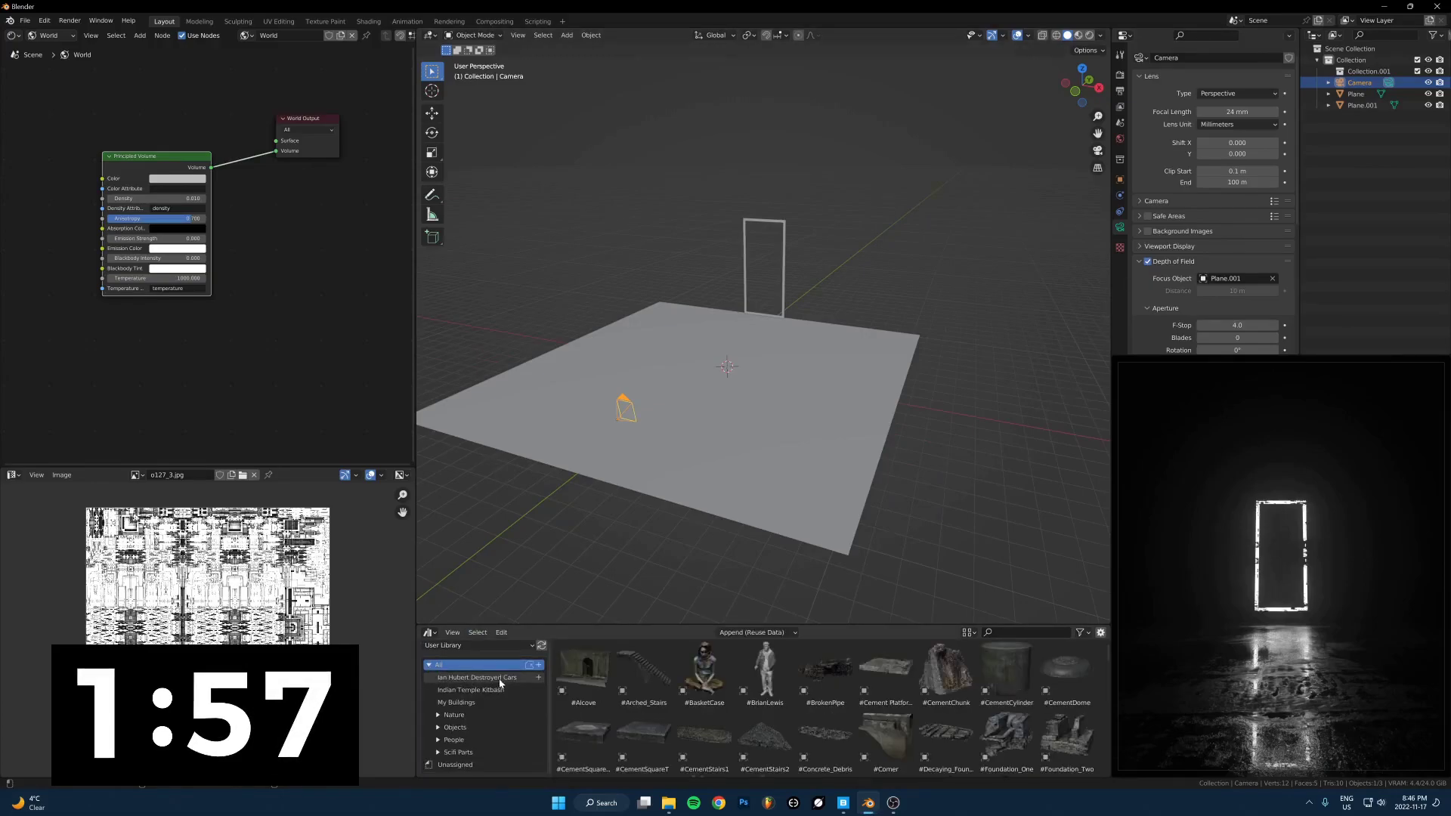
{"action": "left_click", "coordinate": [460, 727]}
{"action": "scroll", "coordinate": [467, 731], "scroll_direction": "down", "scroll_amount": 3}
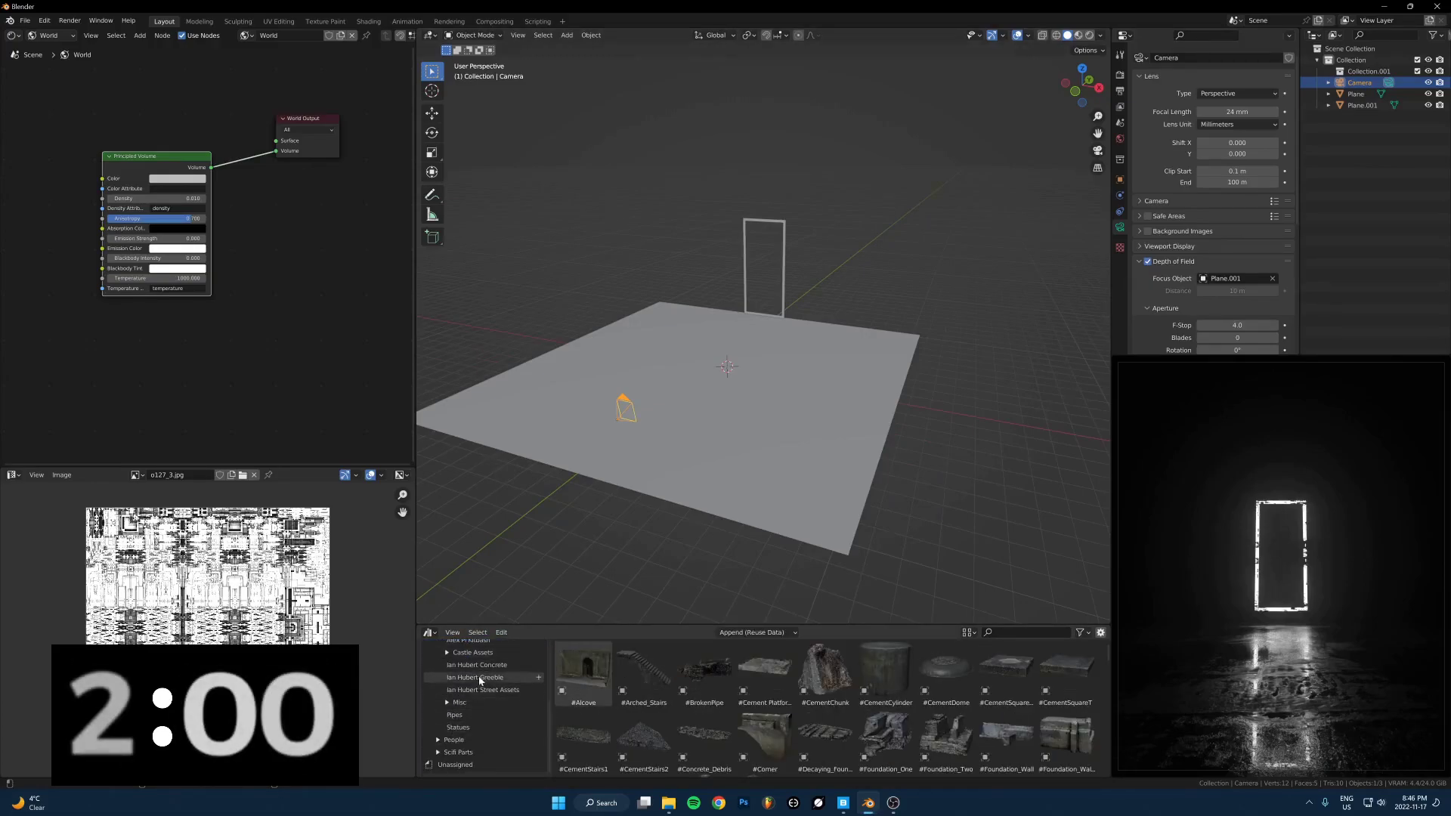
{"action": "left_click", "coordinate": [458, 660]}
{"action": "left_click", "coordinate": [457, 648]}
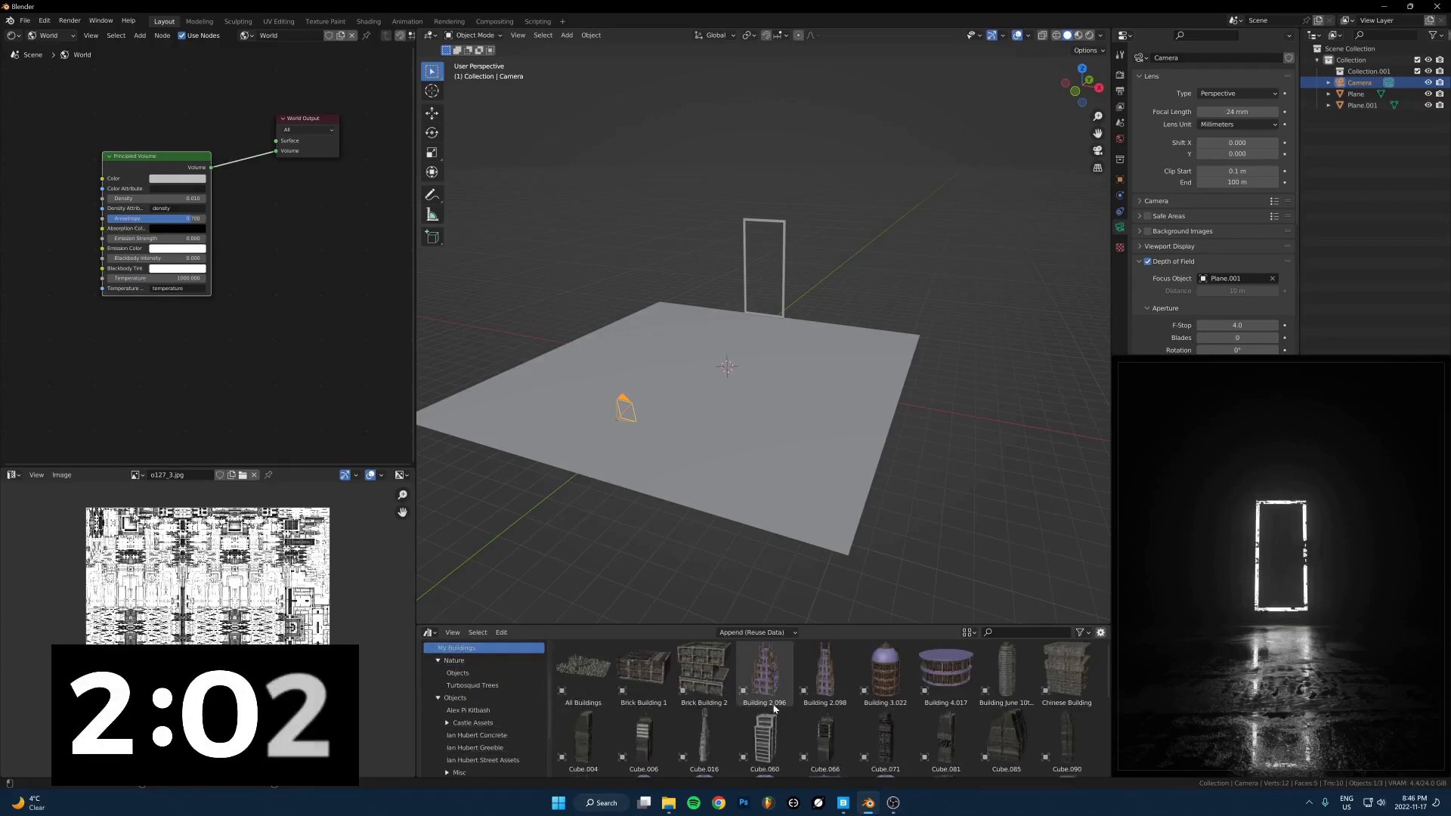
Place the Modern Building asset in the scene and rotate it 90° about Z
{"action": "scroll", "coordinate": [810, 675], "scroll_direction": "down", "scroll_amount": 2}
{"action": "scroll", "coordinate": [810, 675], "scroll_direction": "down", "scroll_amount": 2}
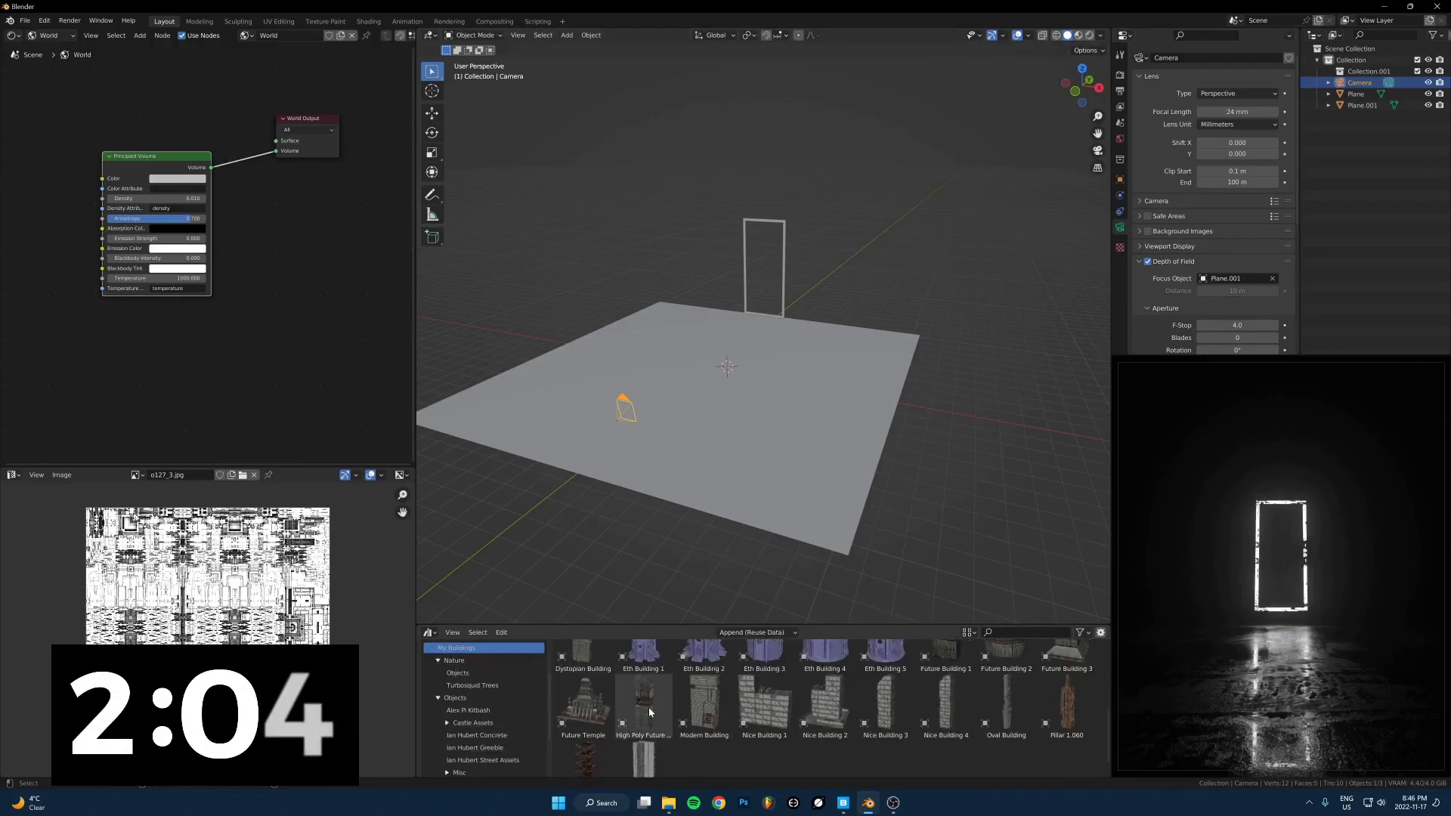
{"action": "left_click_drag", "start_coordinate": [705, 718], "coordinate": [685, 346]}
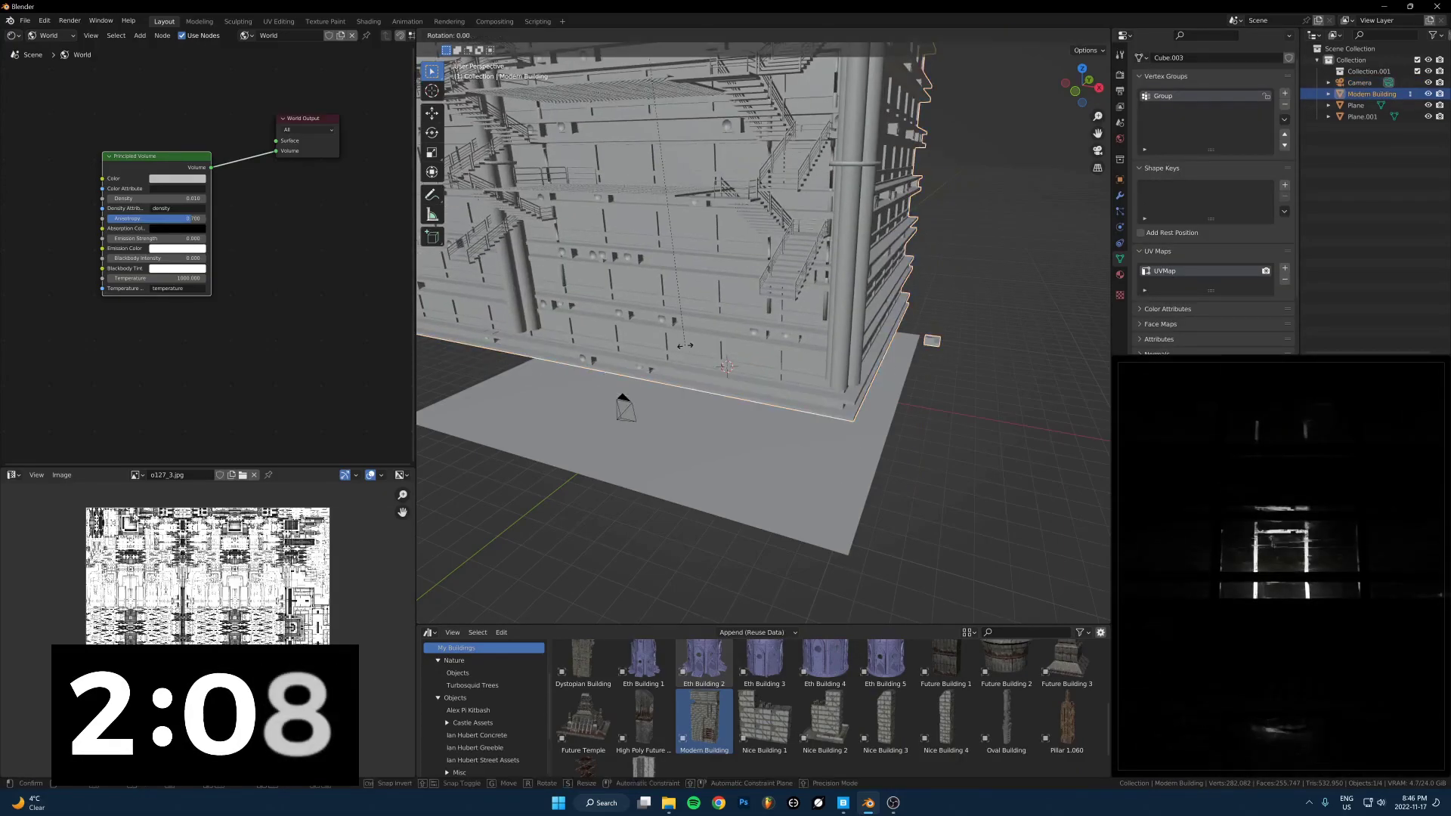
{"action": "type", "text": "z90"}
{"action": "left_click", "coordinate": [858, 256]}
Scale the building down and move it alongside one edge of the ground plane
{"action": "scroll", "coordinate": [859, 257], "scroll_direction": "down", "scroll_amount": 2}
{"action": "key", "text": "s"}
{"action": "left_click", "coordinate": [728, 32]}
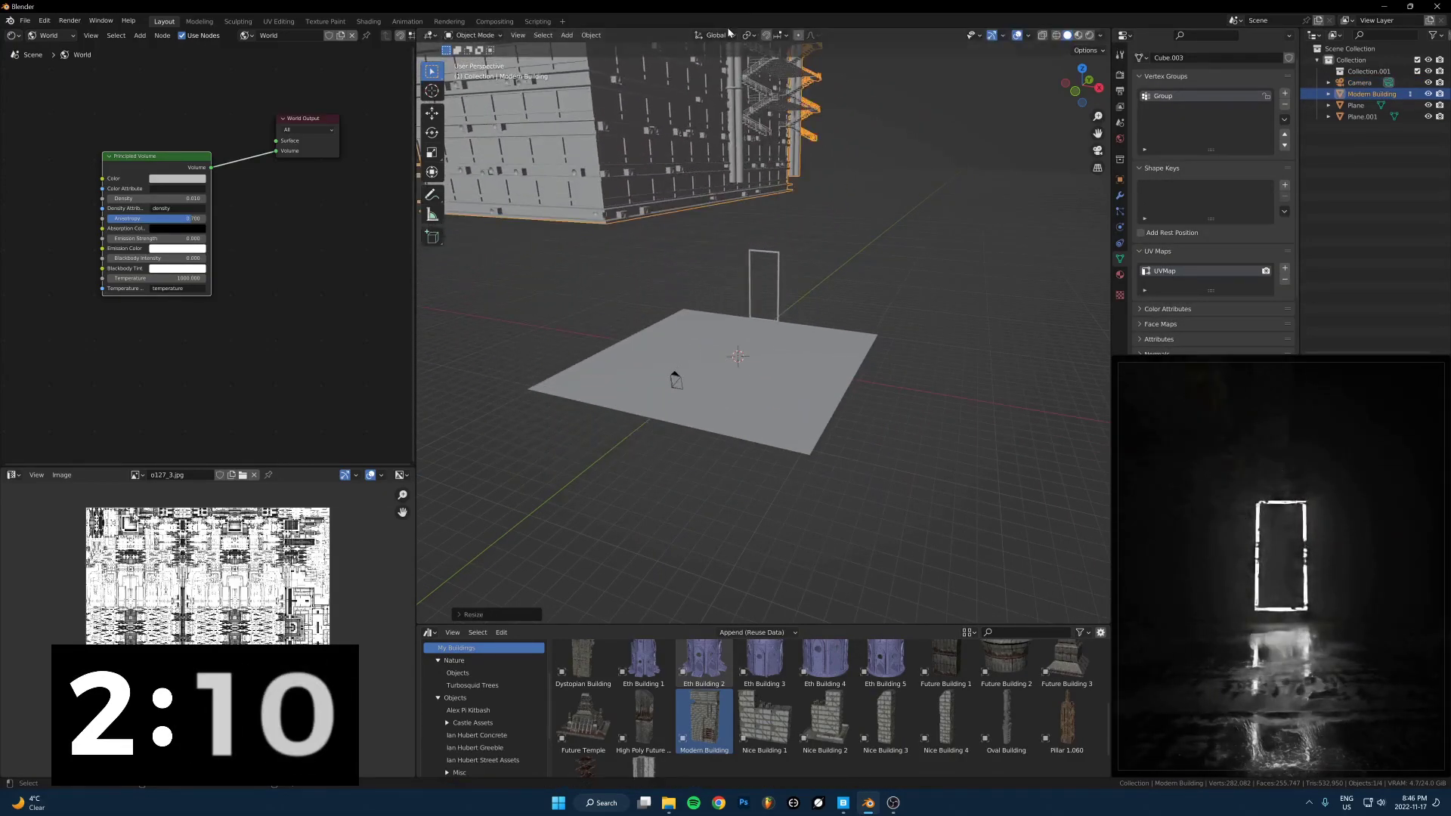
{"action": "key", "text": "g"}
{"action": "left_click", "coordinate": [748, 98]}
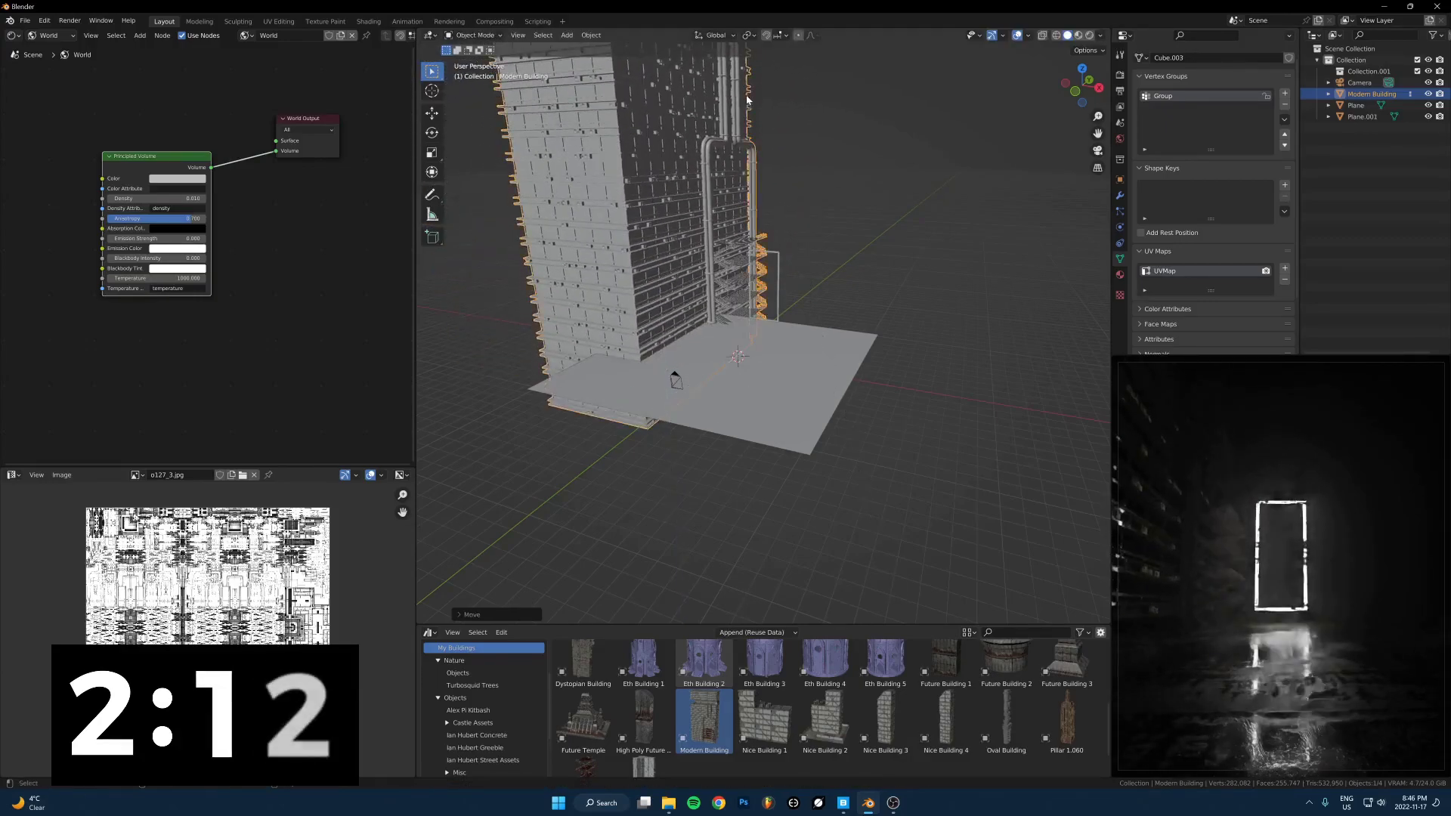
Adjust the building's height along Z so its base sits slightly below ground level, and shift it outward
{"action": "key", "text": "g"}
{"action": "key", "text": "z"}
{"action": "left_click", "coordinate": [726, 216]}
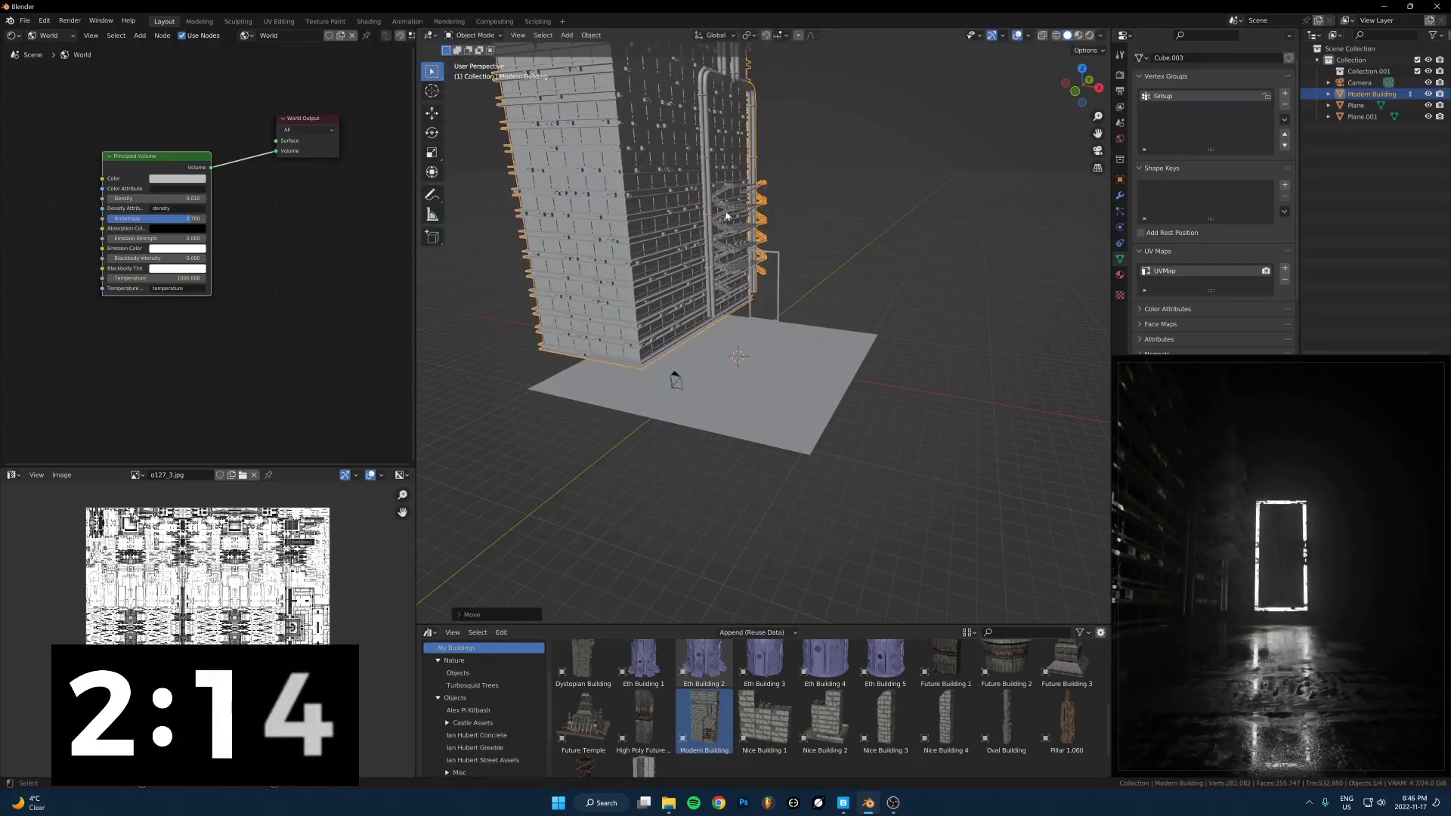
{"action": "key", "text": "g"}
{"action": "key", "text": "z"}
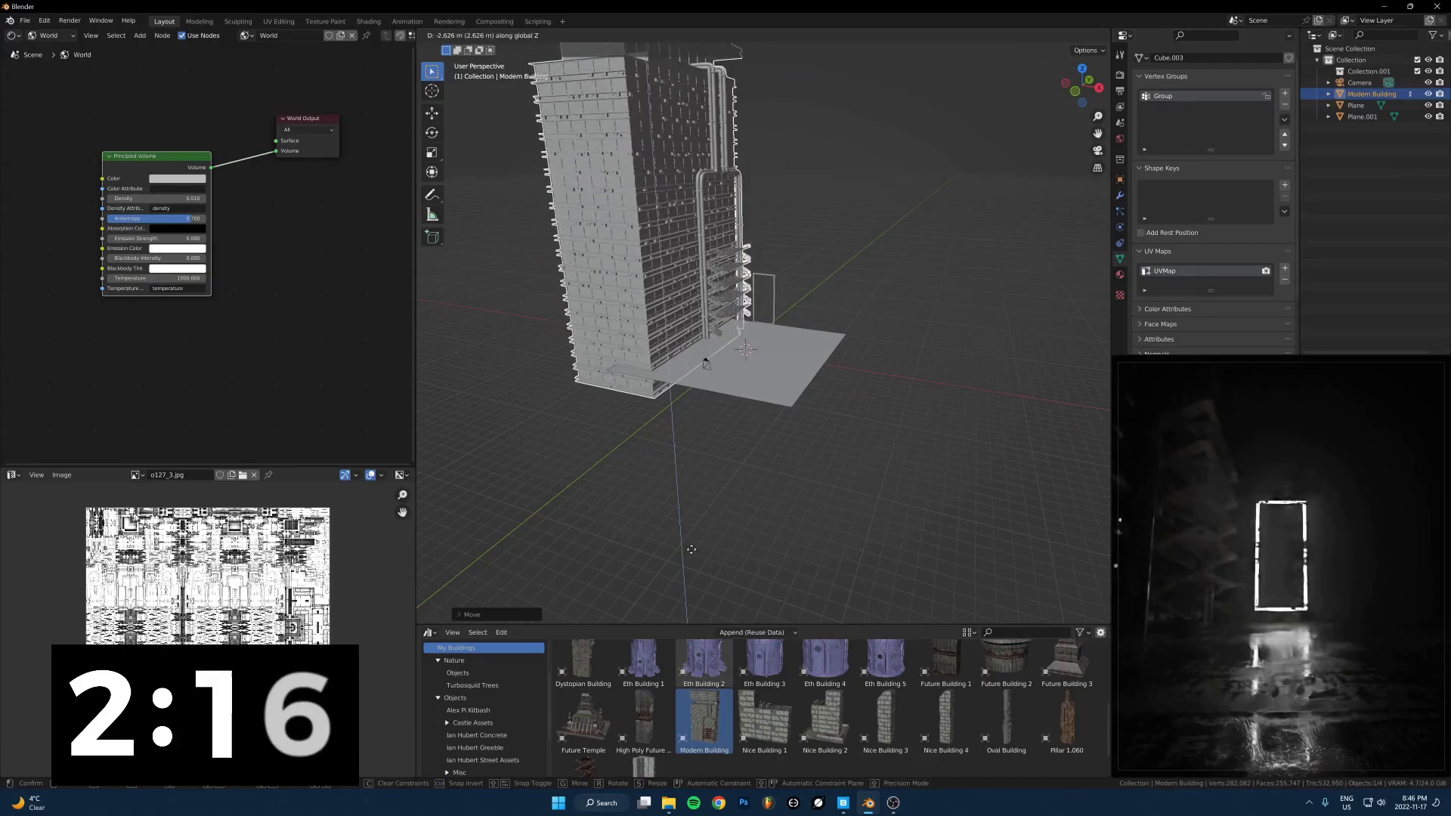
{"action": "left_click", "coordinate": [679, 316]}
Make a linked duplicate of the building and place it on the opposite side of the ground plane
{"action": "scroll", "coordinate": [679, 314], "scroll_direction": "up", "scroll_amount": 2}
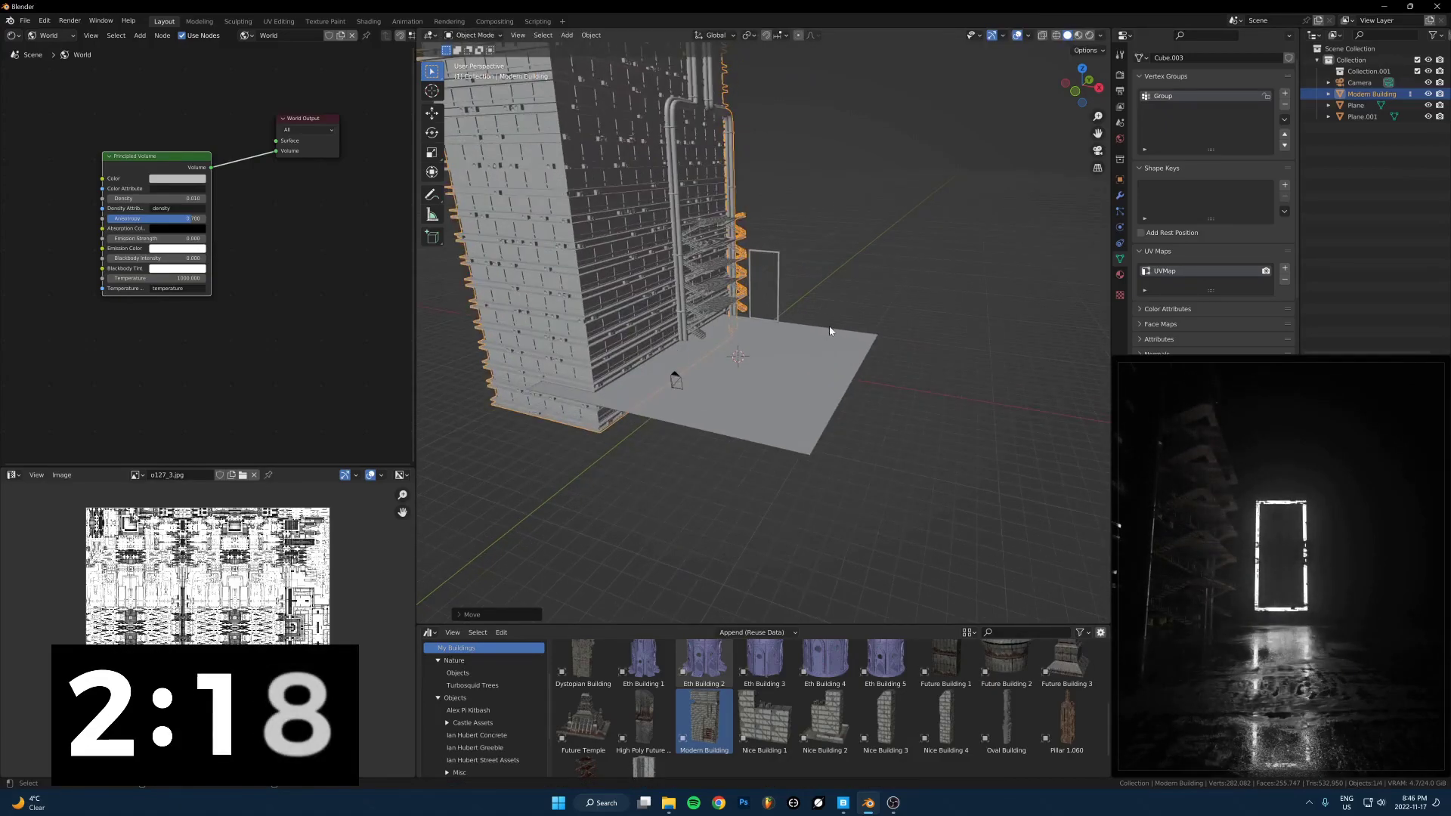
{"action": "key", "text": "alt+d"}
{"action": "left_click", "coordinate": [910, 432]}
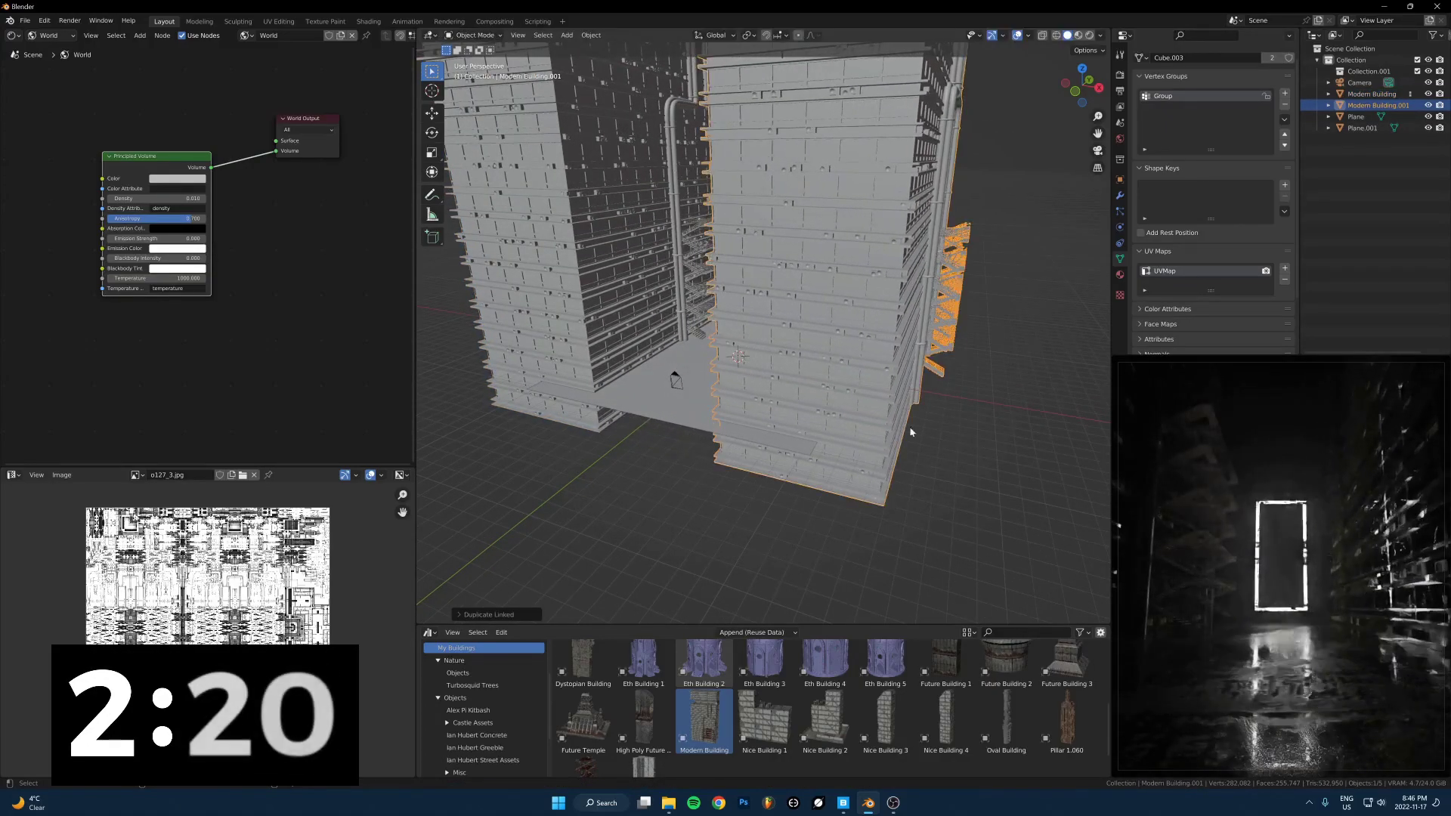
Place the Nice Building 3 asset between the two flanking buildings and scale it down
{"action": "left_click_drag", "start_coordinate": [885, 722], "coordinate": [707, 329]}
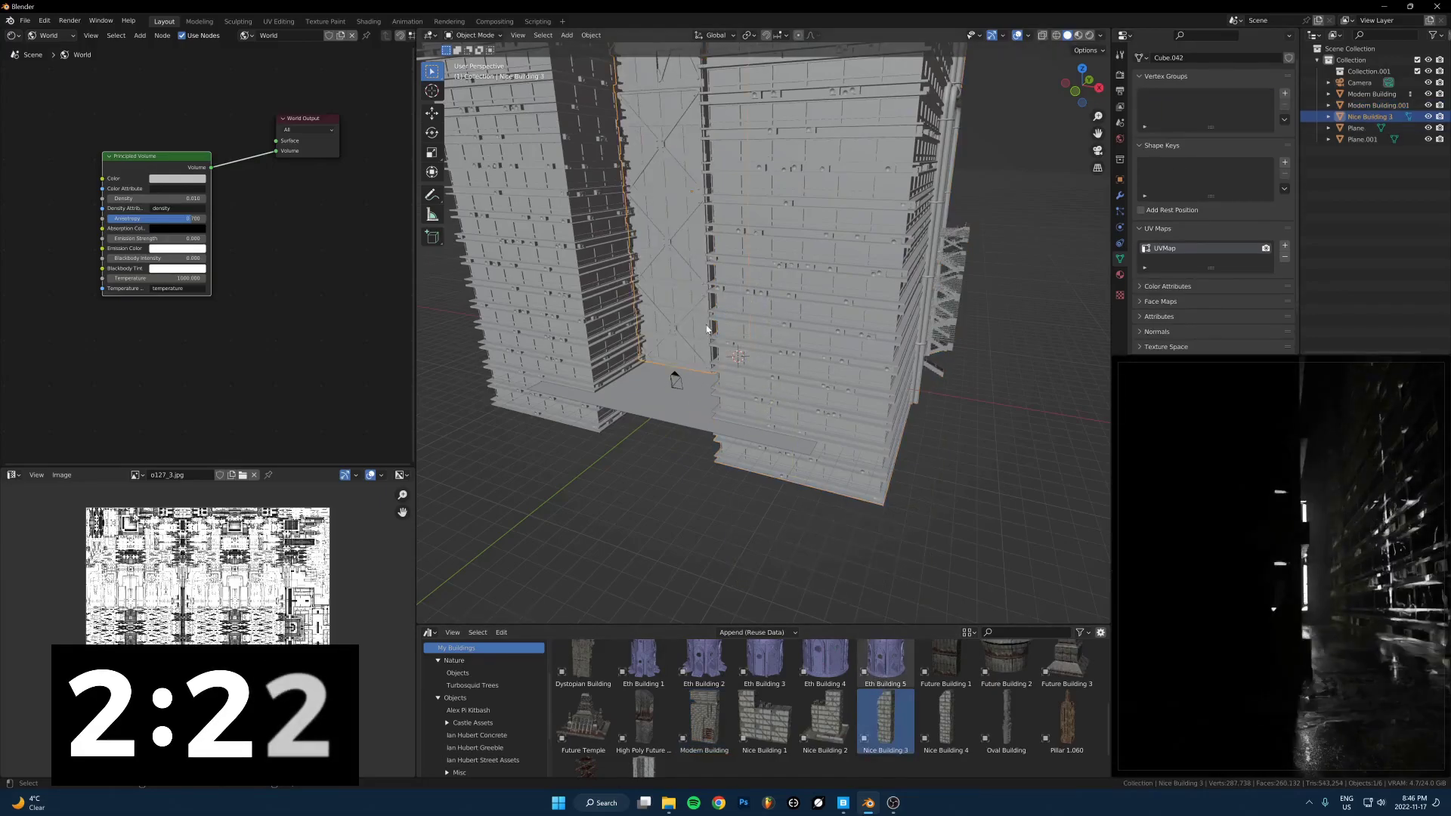
{"action": "key", "text": "KP_7"}
{"action": "key", "text": "g"}
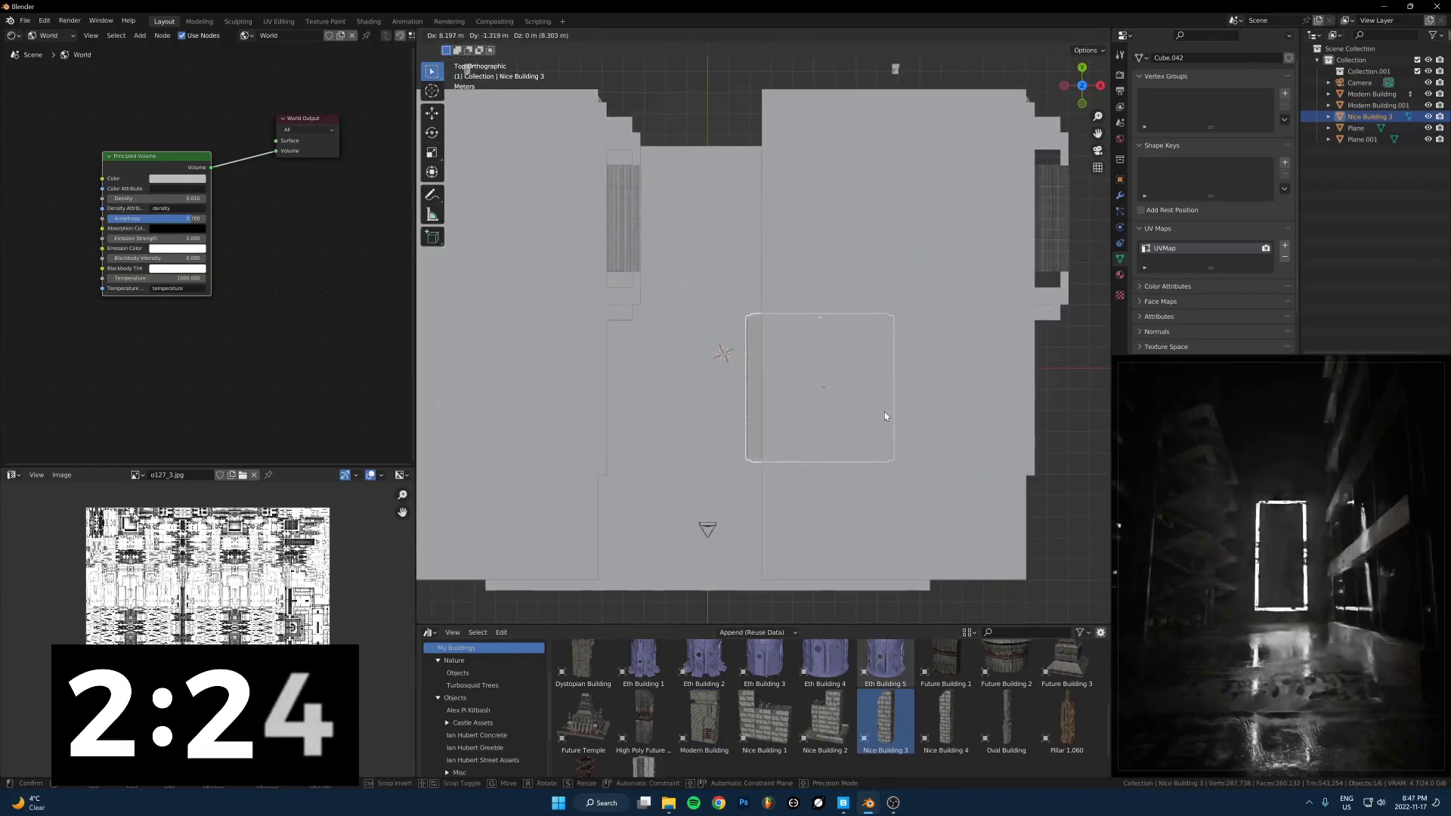
{"action": "left_click", "coordinate": [883, 369]}
{"action": "scroll", "coordinate": [984, 279], "scroll_direction": "down", "scroll_amount": 4}
Move Nice Building 3 against the alley-facing side of the duplicated Modern Building
{"action": "key", "text": "g"}
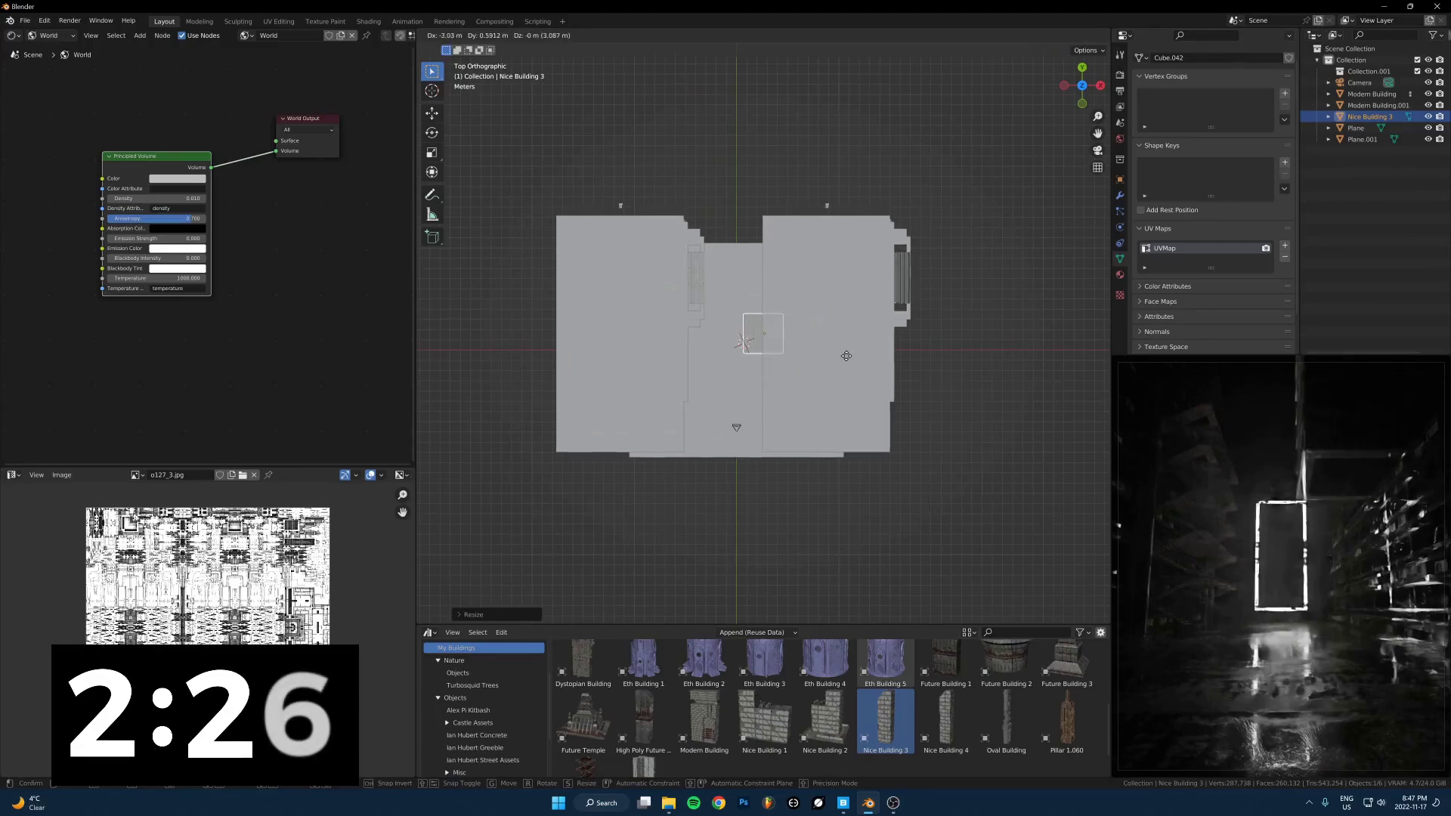
{"action": "left_click", "coordinate": [846, 356]}
{"action": "scroll", "coordinate": [781, 370], "scroll_direction": "down", "scroll_amount": 1}
{"action": "key", "text": "g"}
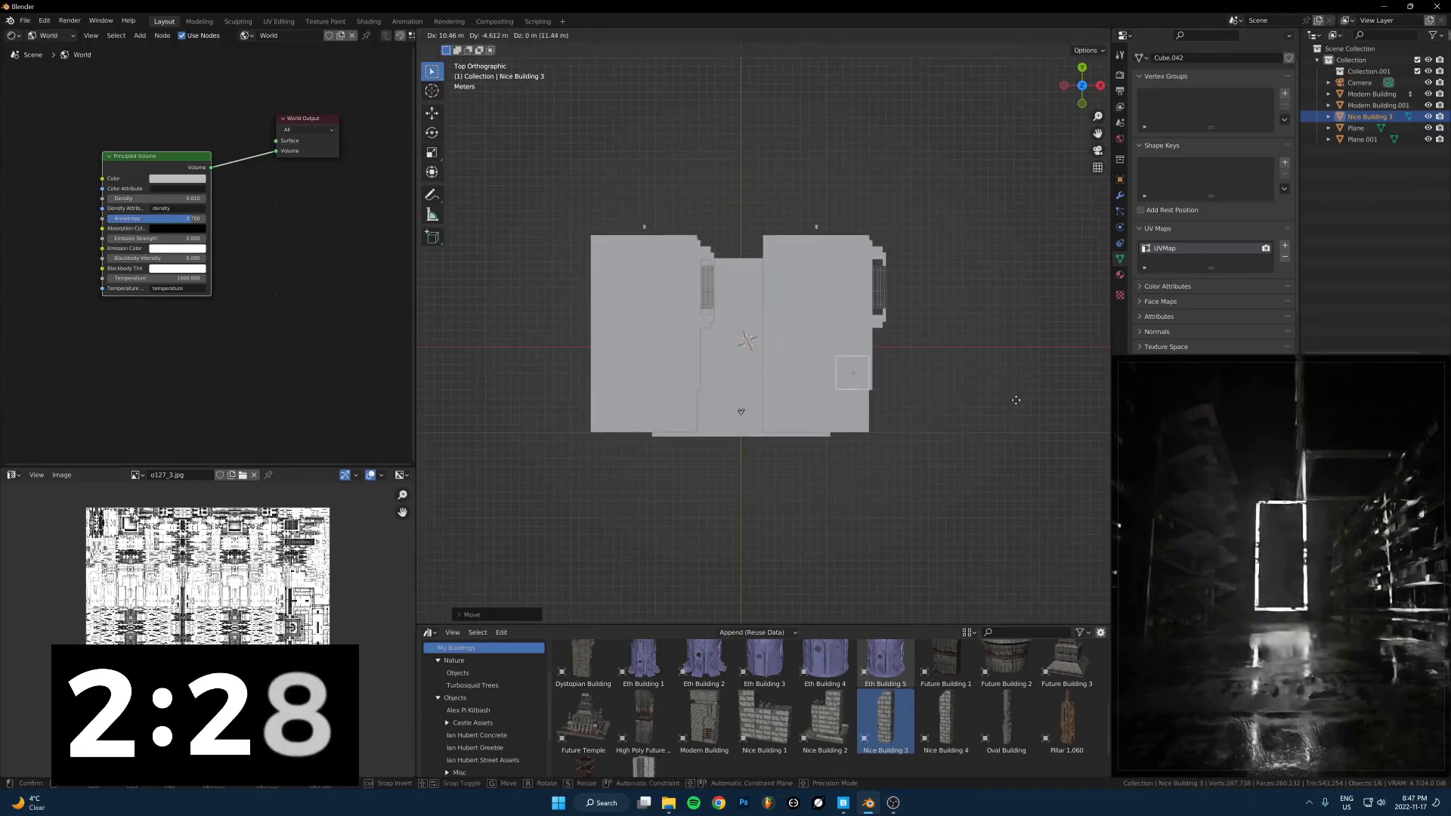
{"action": "right_click", "coordinate": [862, 528]}
{"action": "key", "text": "g"}
{"action": "left_click", "coordinate": [1214, 620]}
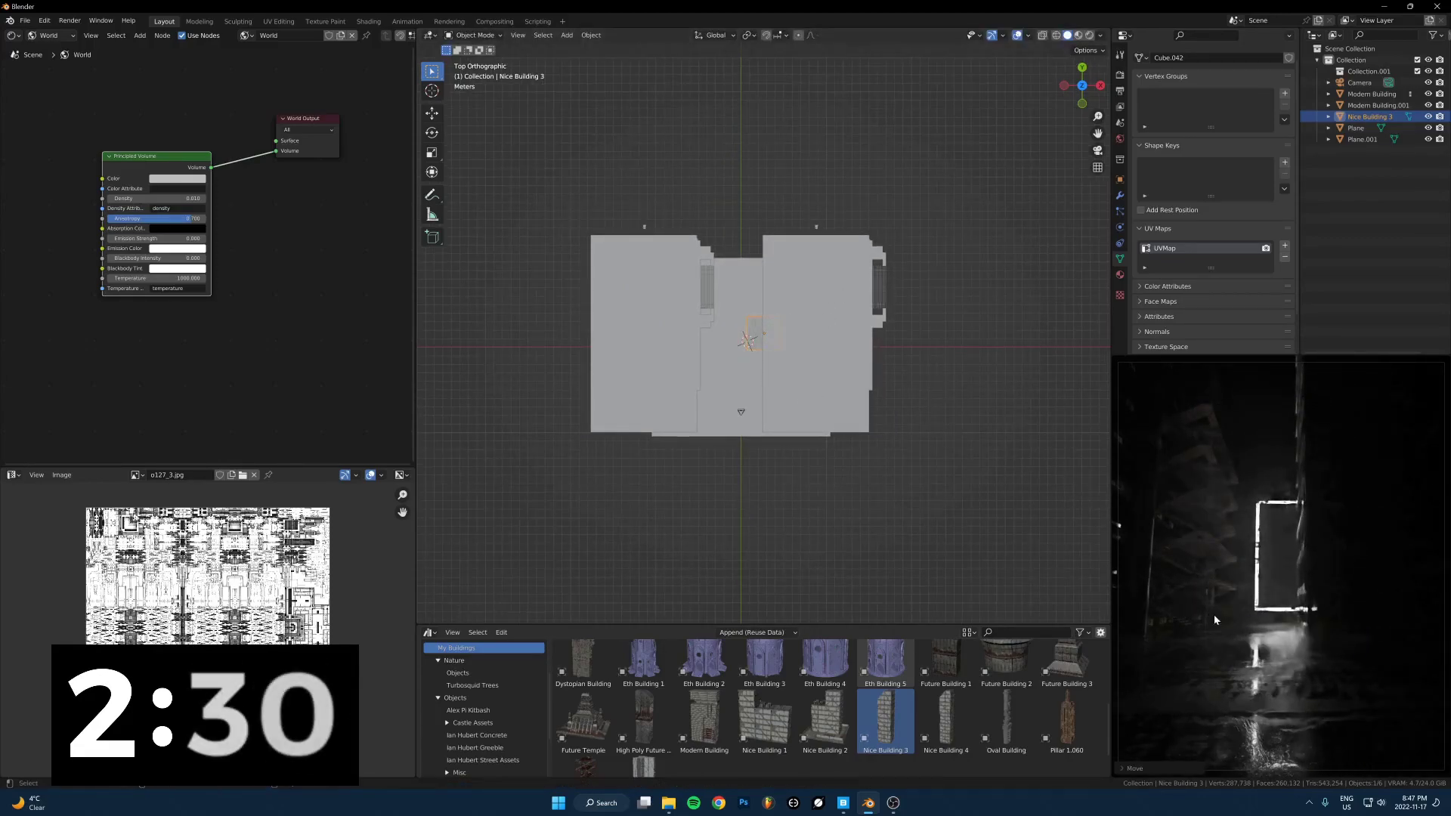
Select the rectangular frame in the camera view and show its object material nodes
{"action": "key", "text": "KP_0"}
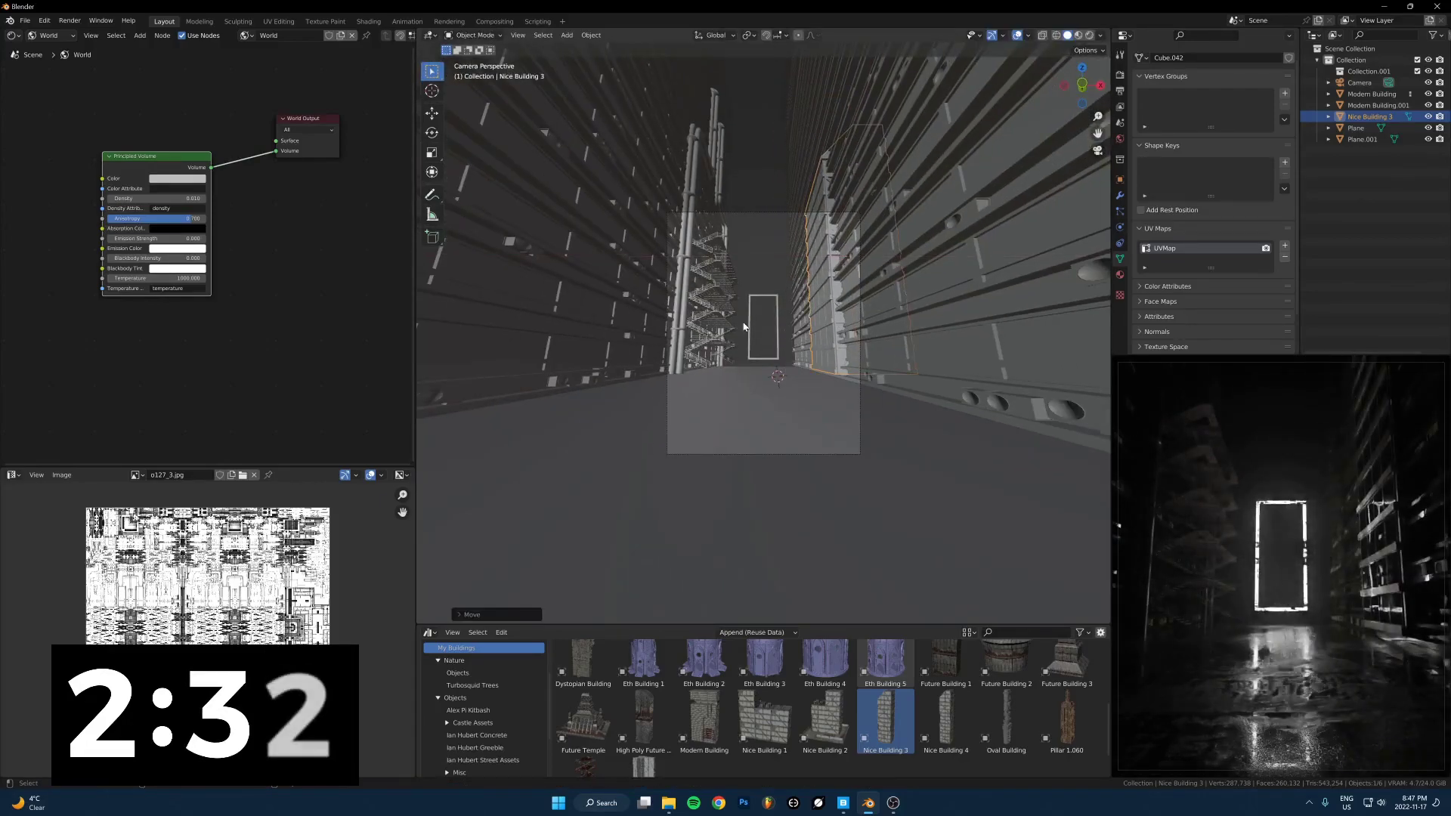
{"action": "left_click", "coordinate": [753, 285]}
{"action": "scroll", "coordinate": [115, 139], "scroll_direction": "up", "scroll_amount": 1}
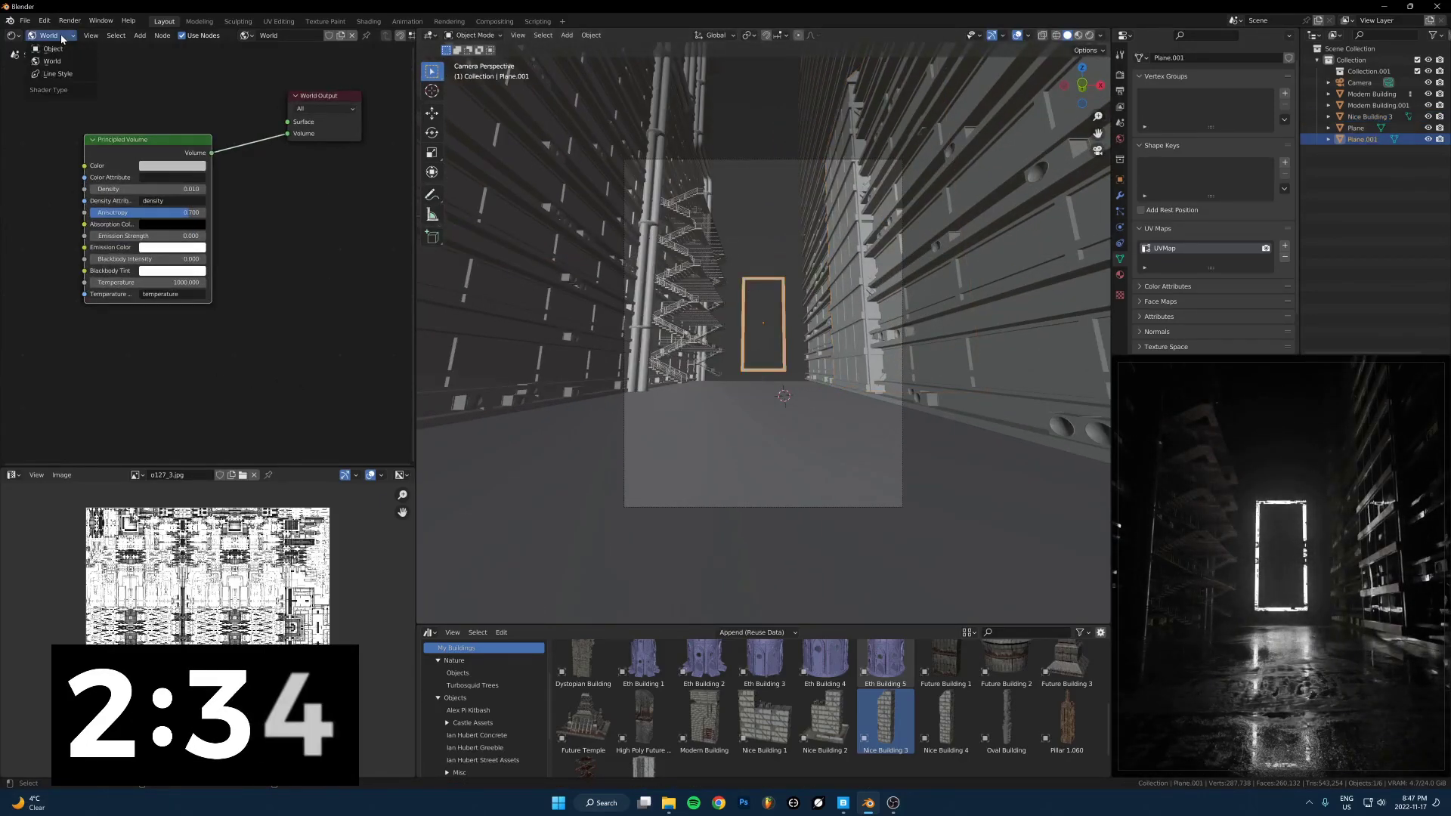
{"action": "left_click", "coordinate": [53, 48]}
Add the red nebula image from the Photos > Unsplash Downloads folder as an image texture in the frame's material
{"action": "left_click", "coordinate": [668, 802]}
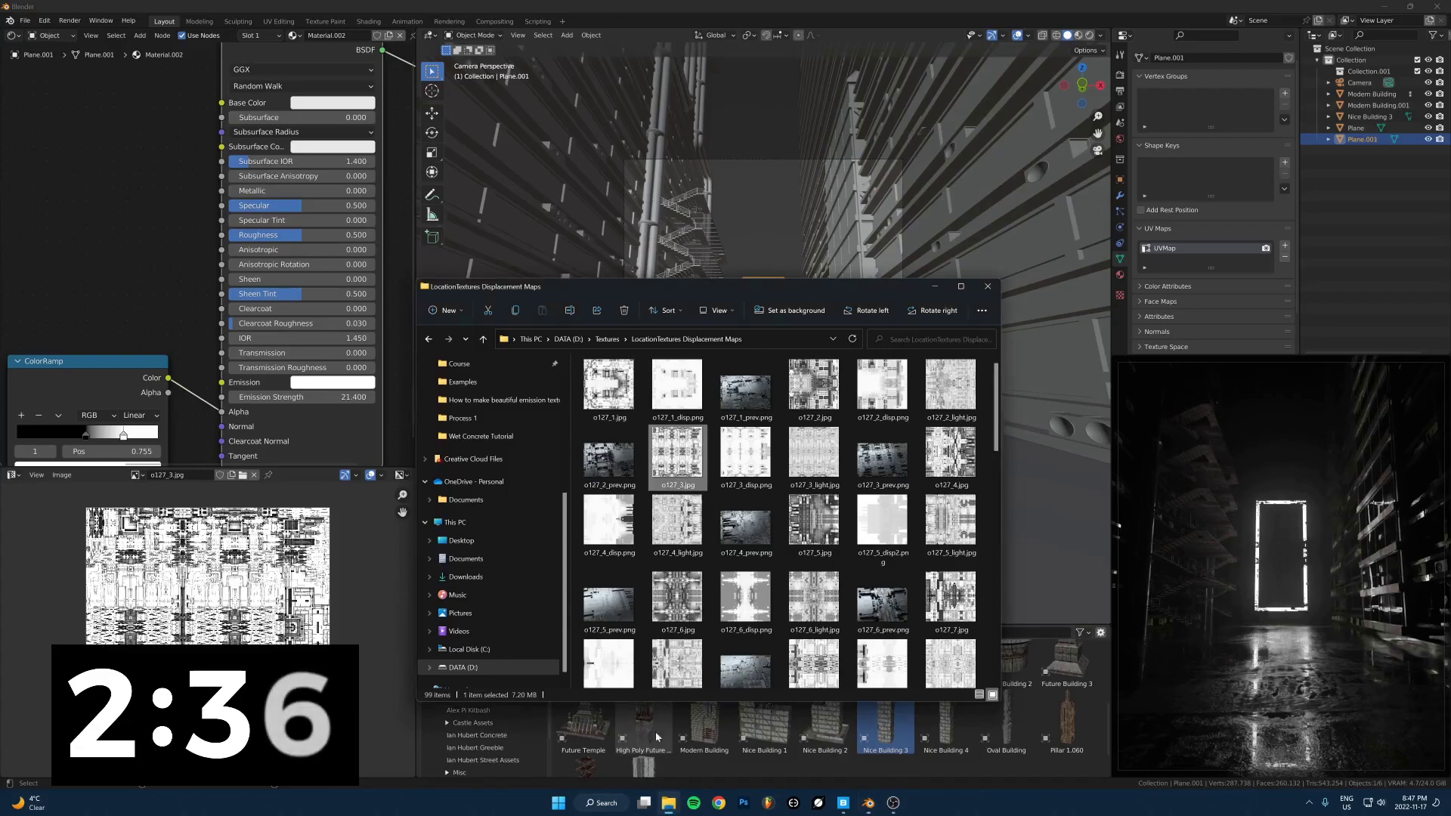
{"action": "scroll", "coordinate": [473, 432], "scroll_direction": "up", "scroll_amount": 1}
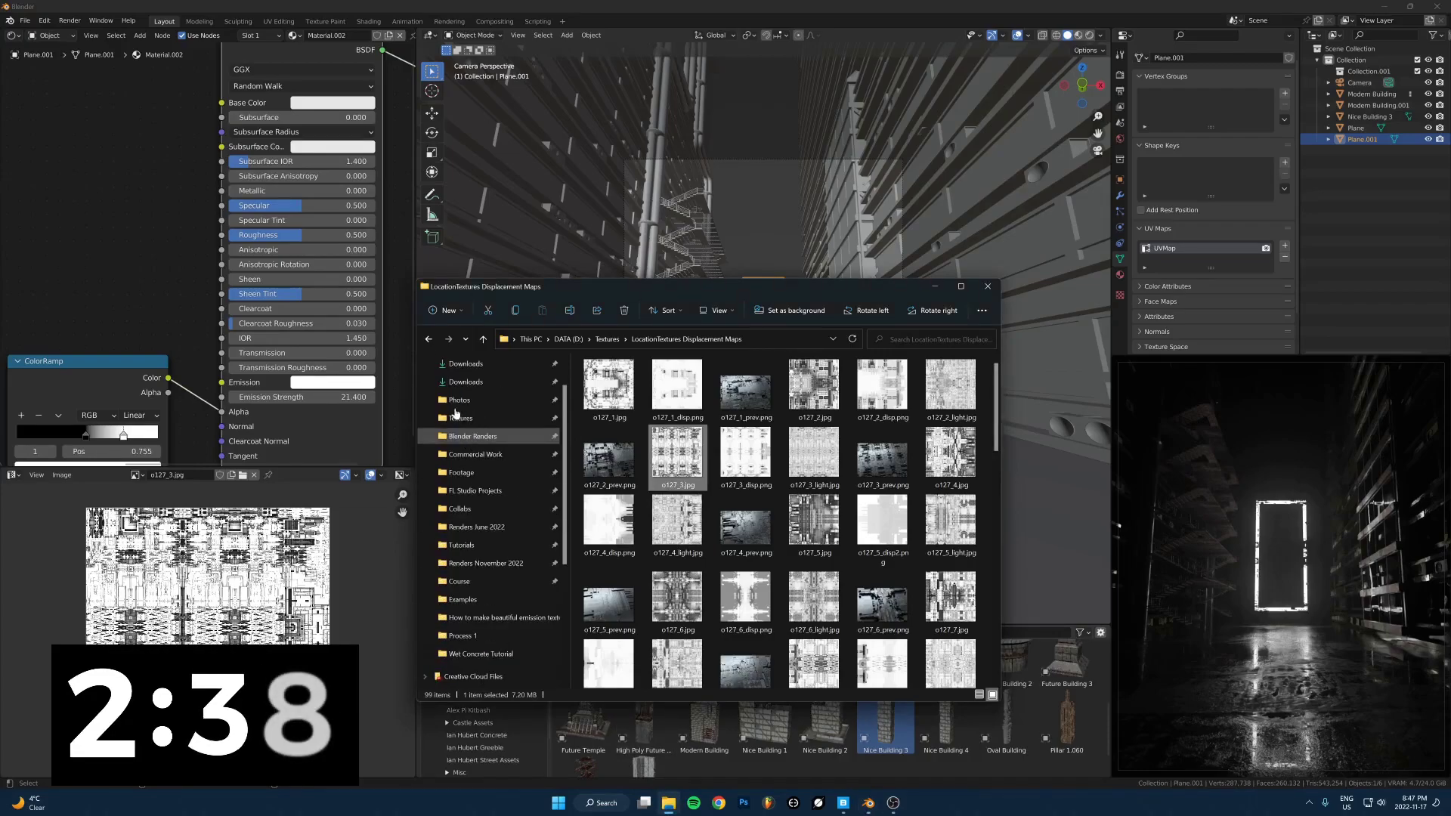
{"action": "left_click", "coordinate": [456, 406]}
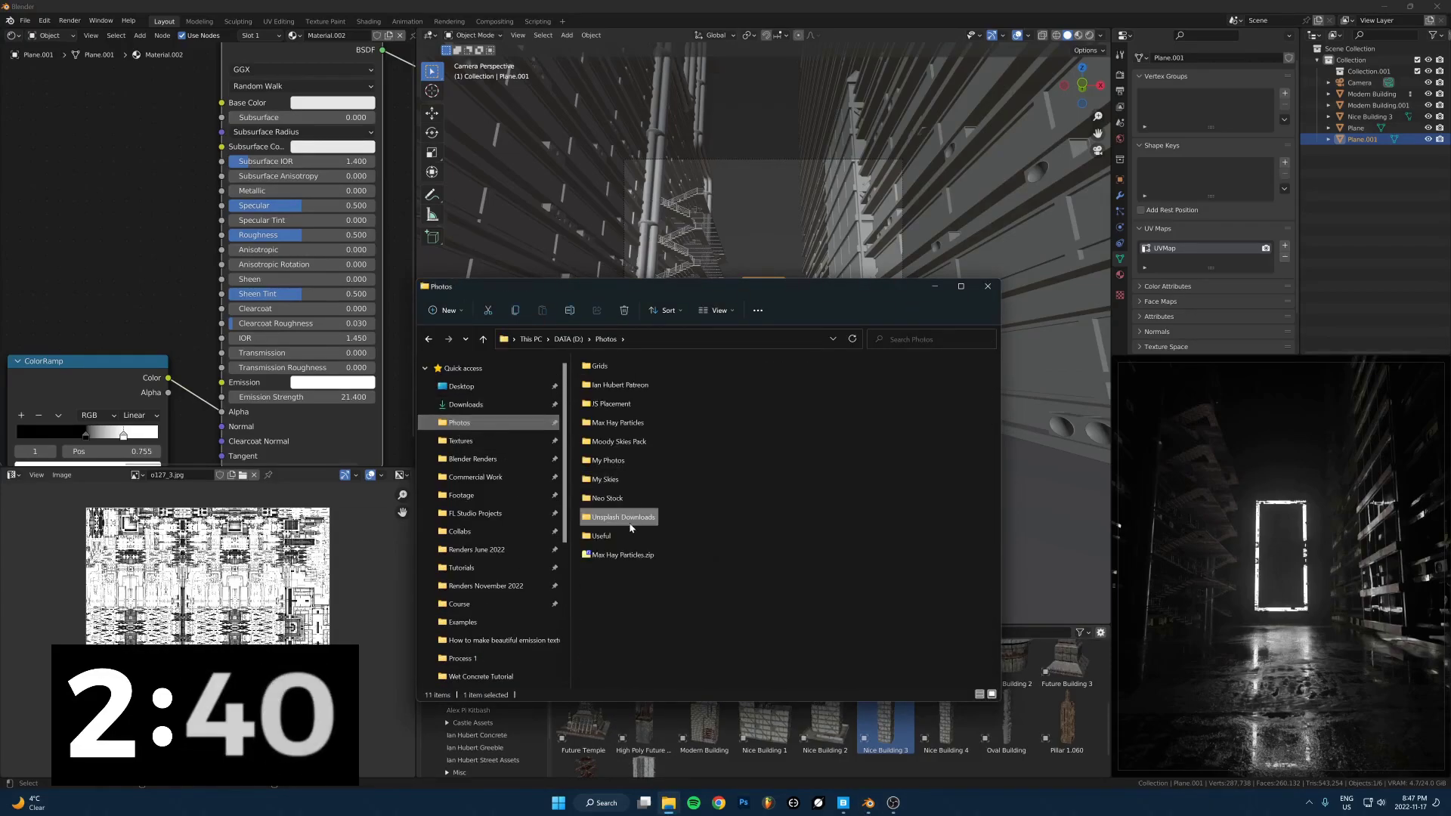
{"action": "double_click", "coordinate": [622, 517]}
{"action": "scroll", "coordinate": [739, 527], "scroll_direction": "down", "scroll_amount": 5}
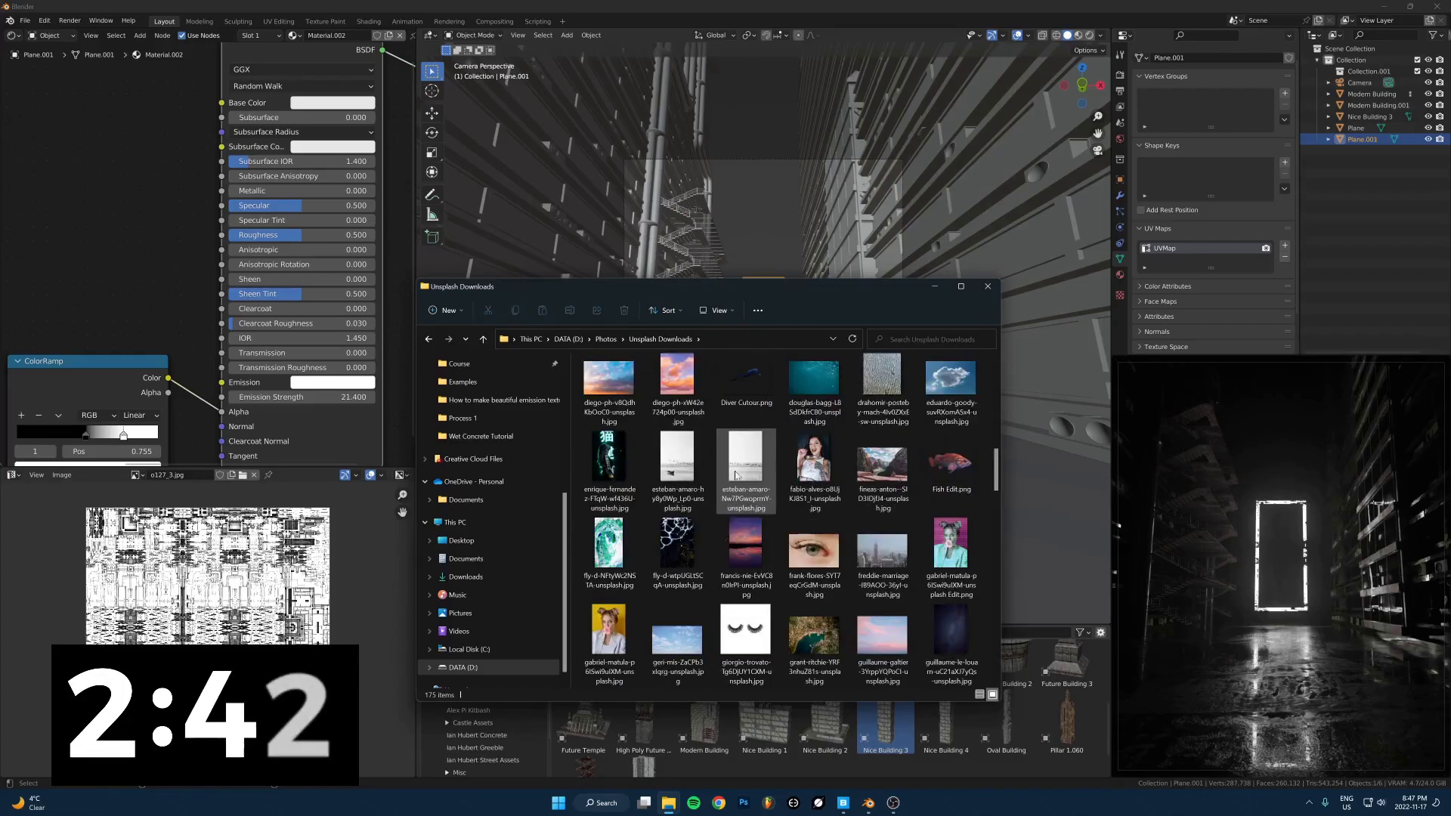
{"action": "scroll", "coordinate": [738, 527], "scroll_direction": "up", "scroll_amount": 5}
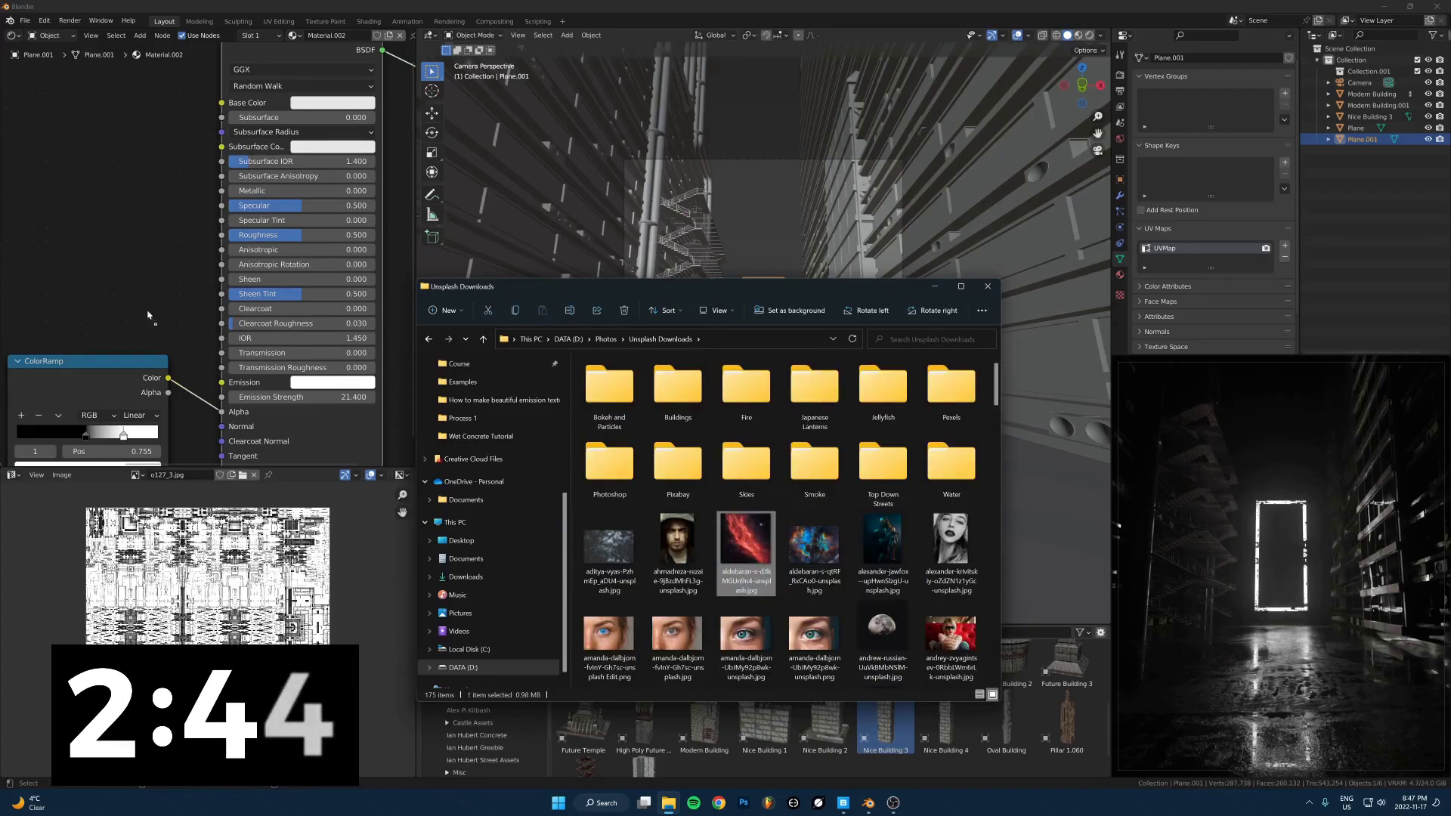
{"action": "left_click_drag", "start_coordinate": [148, 311], "coordinate": [69, 274]}
{"action": "left_click_drag", "start_coordinate": [174, 266], "coordinate": [45, 143]}
Detach the nebula image node from the ColorRamp link and reconnect the original texture's color to the ColorRamp's Fac
{"action": "scroll", "coordinate": [190, 249], "scroll_direction": "down", "scroll_amount": 6}
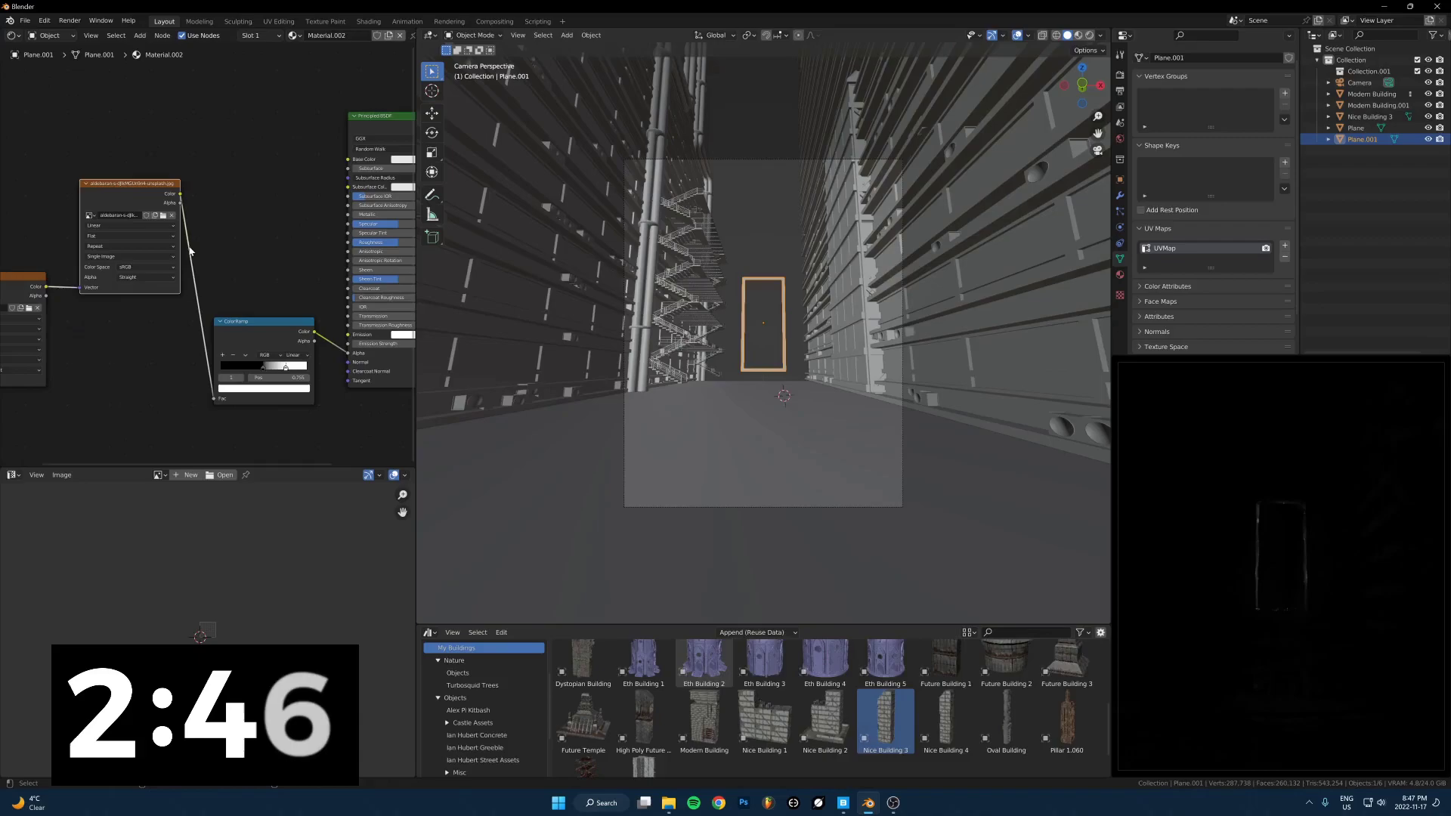
{"action": "left_click_drag", "start_coordinate": [142, 184], "coordinate": [173, 46], "text": "alt"}
{"action": "left_click", "coordinate": [46, 287]}
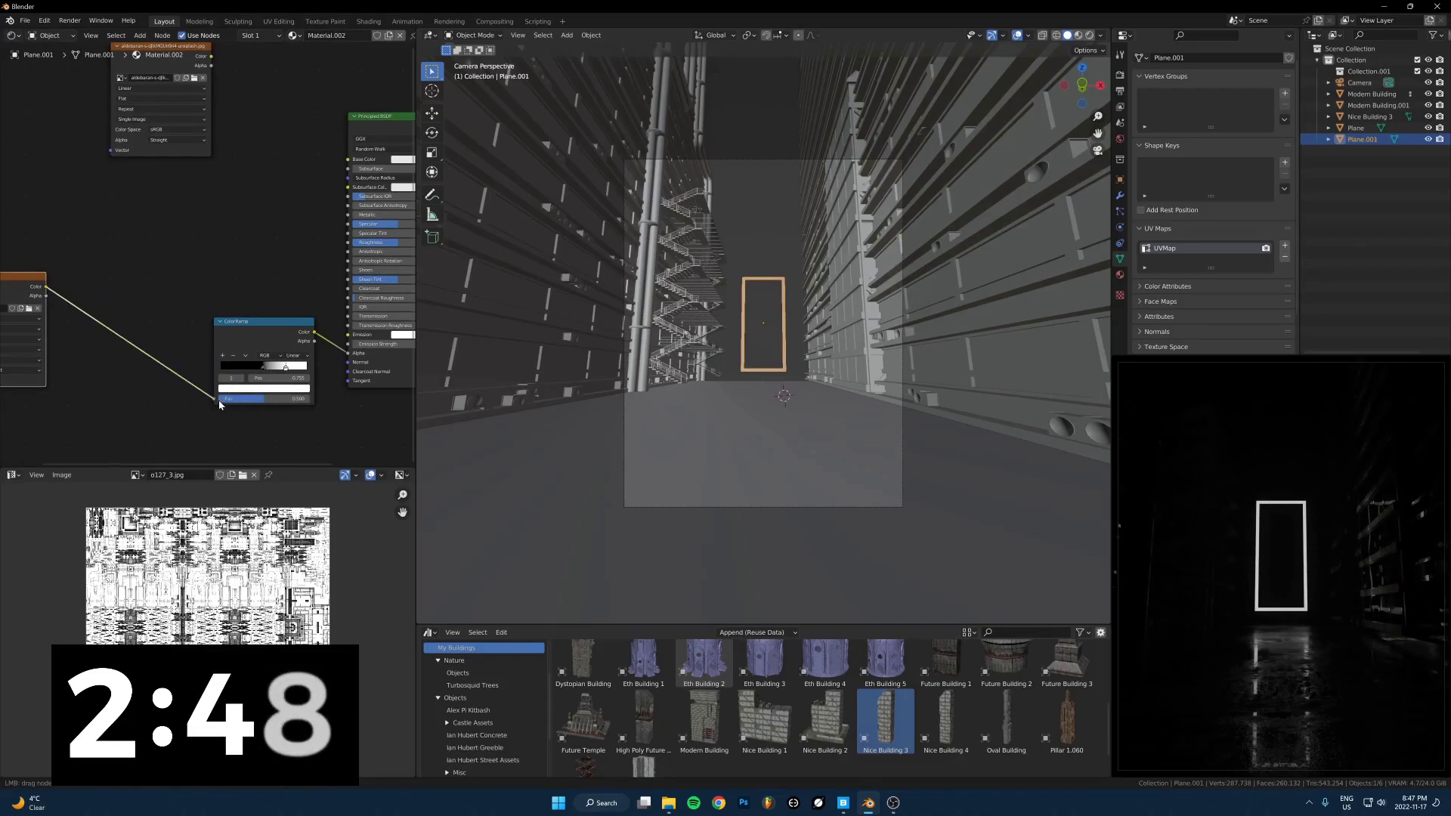
{"action": "left_click_drag", "start_coordinate": [218, 405], "coordinate": [216, 402]}
Connect the nebula image's color to the Principled BSDF's Emission and raise the Emission Strength
{"action": "left_click_drag", "start_coordinate": [185, 114], "coordinate": [218, 351]}
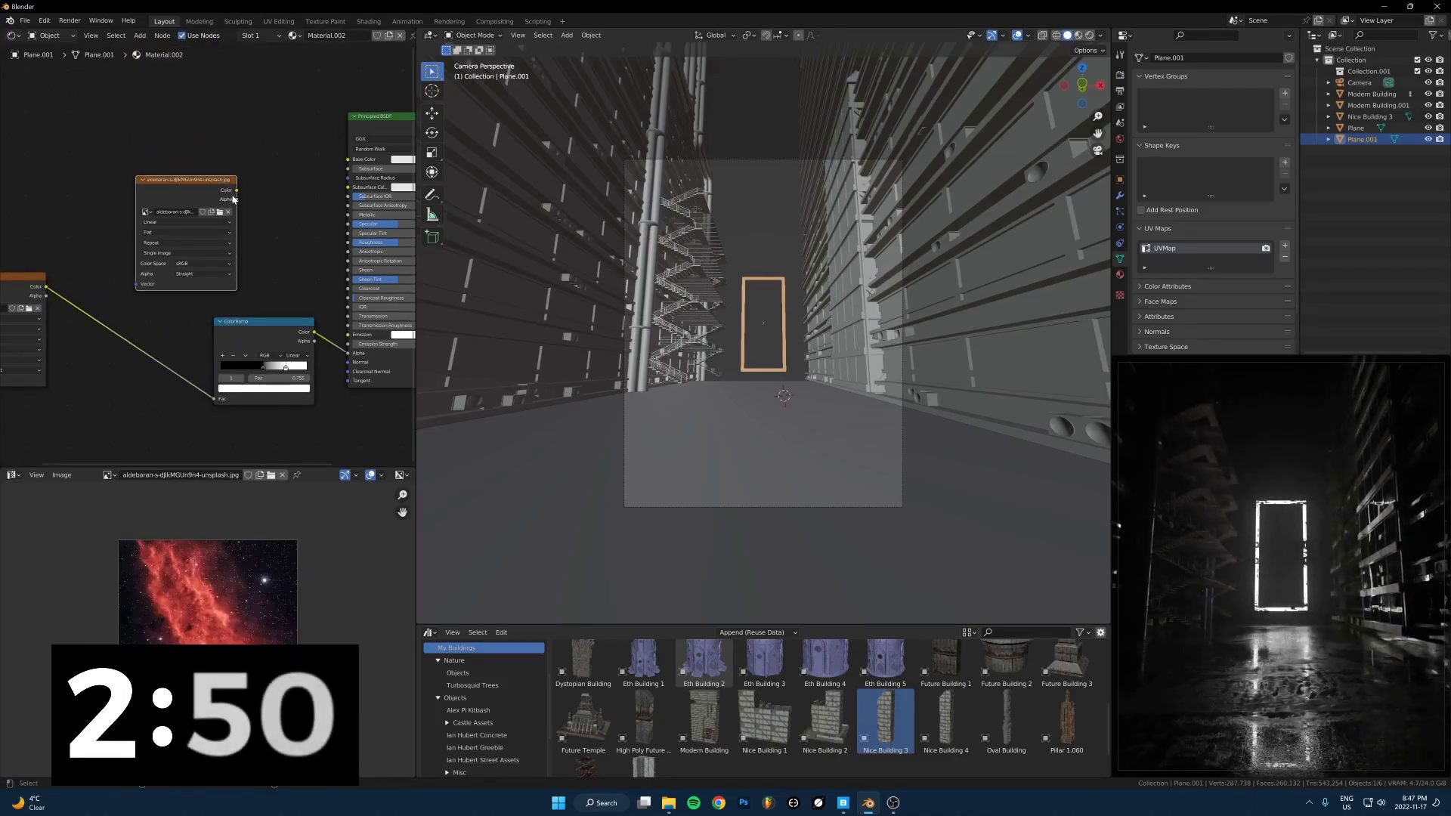
{"action": "left_click_drag", "start_coordinate": [351, 338], "coordinate": [349, 335]}
{"action": "scroll", "coordinate": [848, 444], "scroll_direction": "up", "scroll_amount": 4}
{"action": "middle_click_drag", "start_coordinate": [849, 444], "coordinate": [800, 421], "text": "shift"}
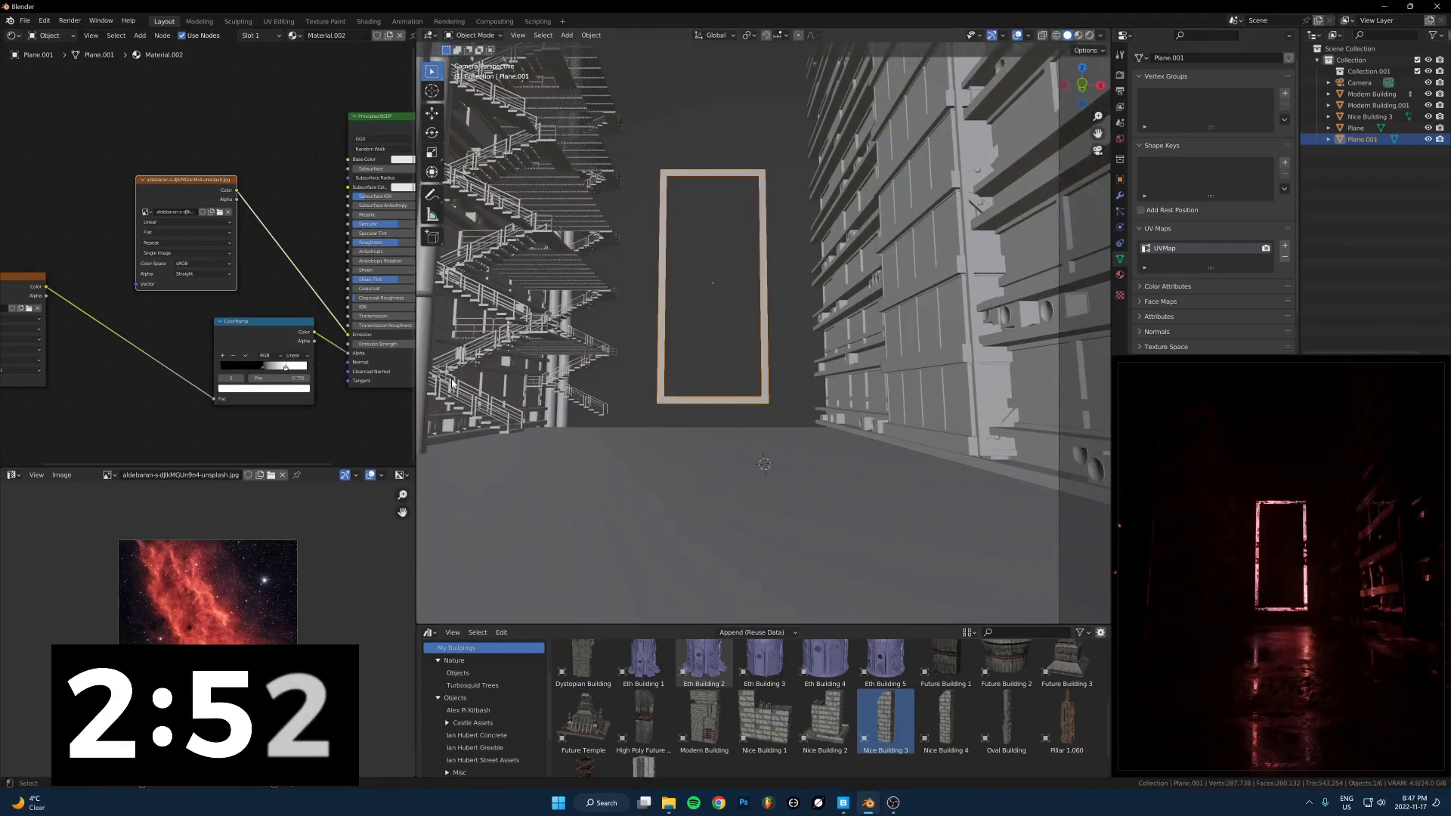
{"action": "middle_click_drag", "start_coordinate": [413, 331], "coordinate": [177, 280]}
{"action": "left_click_drag", "start_coordinate": [161, 294], "coordinate": [226, 294]}
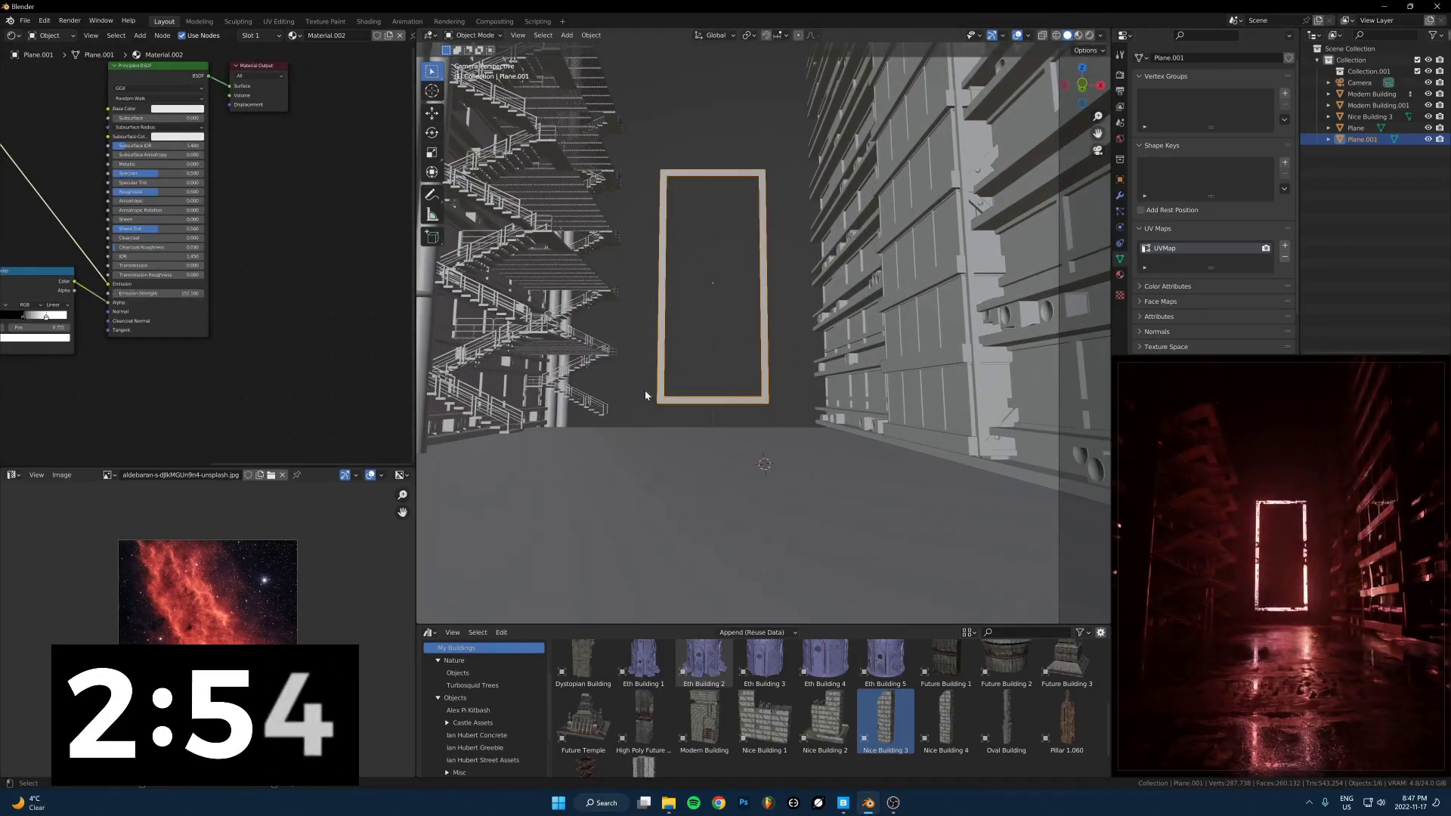
Add an area light to the scene and raise it along Z above the frame
{"action": "scroll", "coordinate": [657, 382], "scroll_direction": "down", "scroll_amount": 5}
{"action": "key", "text": "shift+a"}
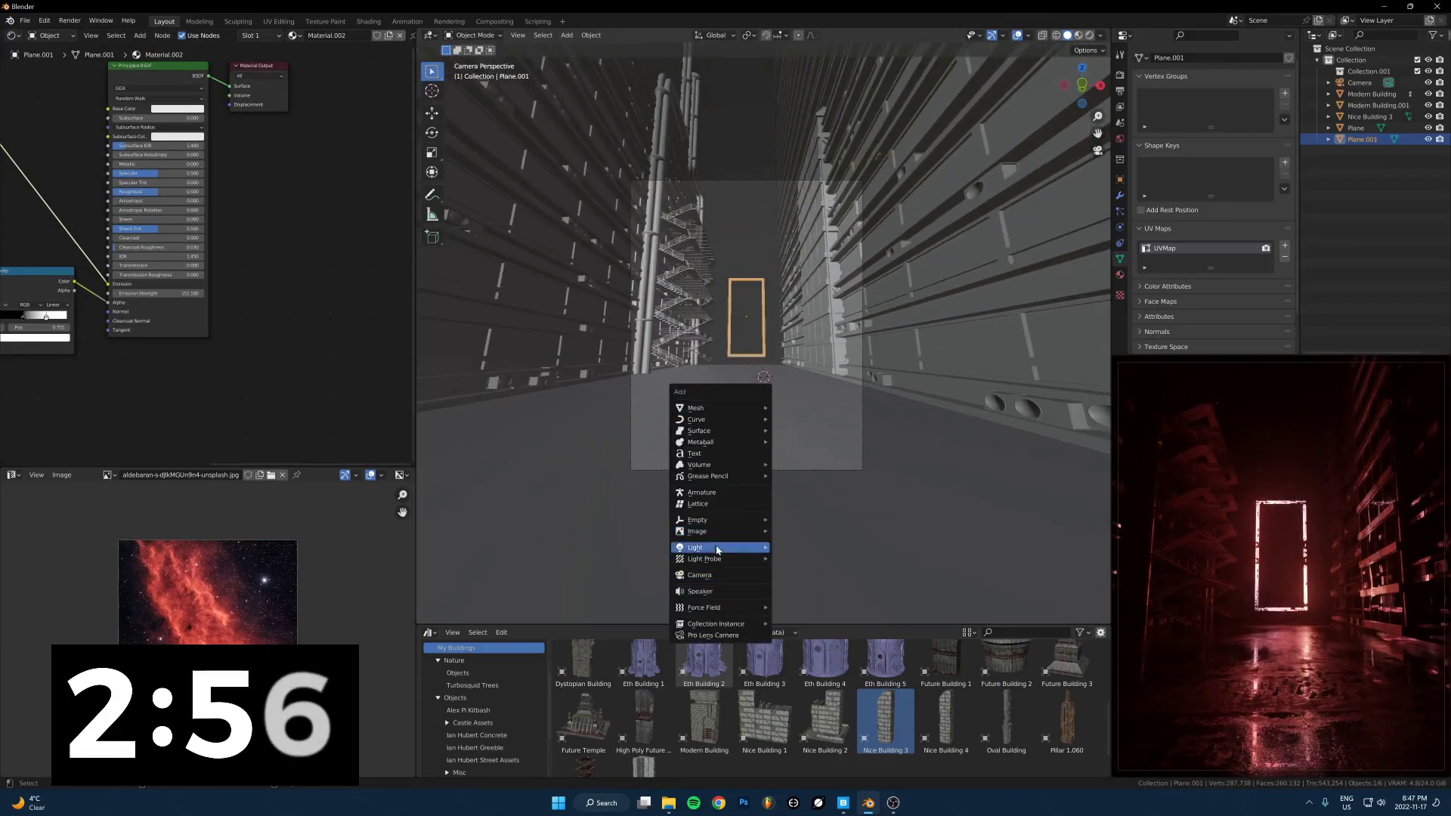
{"action": "left_click", "coordinate": [805, 588]}
{"action": "key", "text": "g"}
{"action": "key", "text": "z"}
{"action": "left_click", "coordinate": [803, 370]}
Give the area light a light cyan color and set its power to 100 W
{"action": "left_click_drag", "start_coordinate": [1209, 149], "coordinate": [1383, 149]}
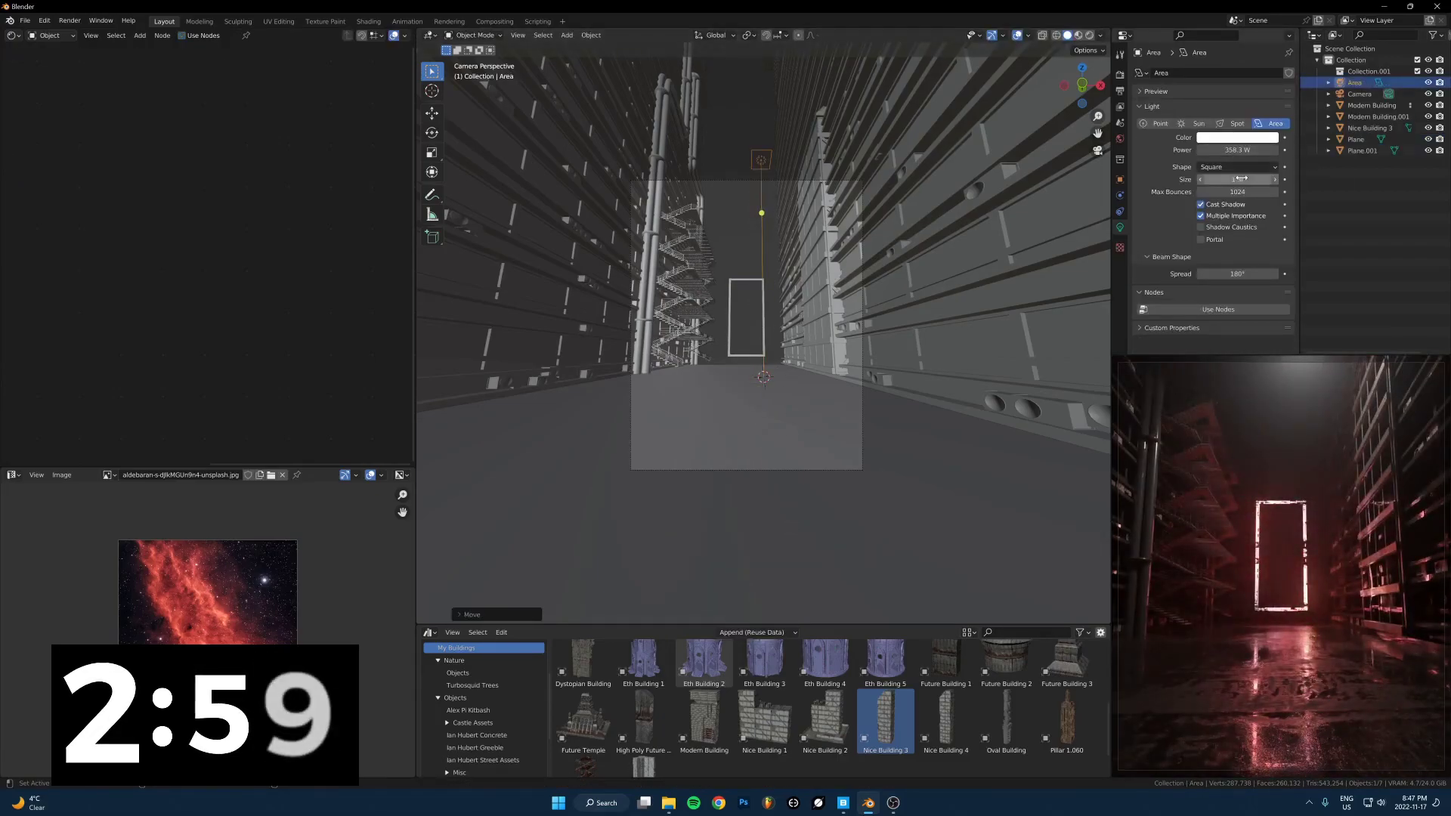
{"action": "left_click", "coordinate": [1237, 137]}
{"action": "left_click", "coordinate": [1248, 184]}
{"action": "left_click_drag", "start_coordinate": [1248, 185], "coordinate": [1250, 172]}
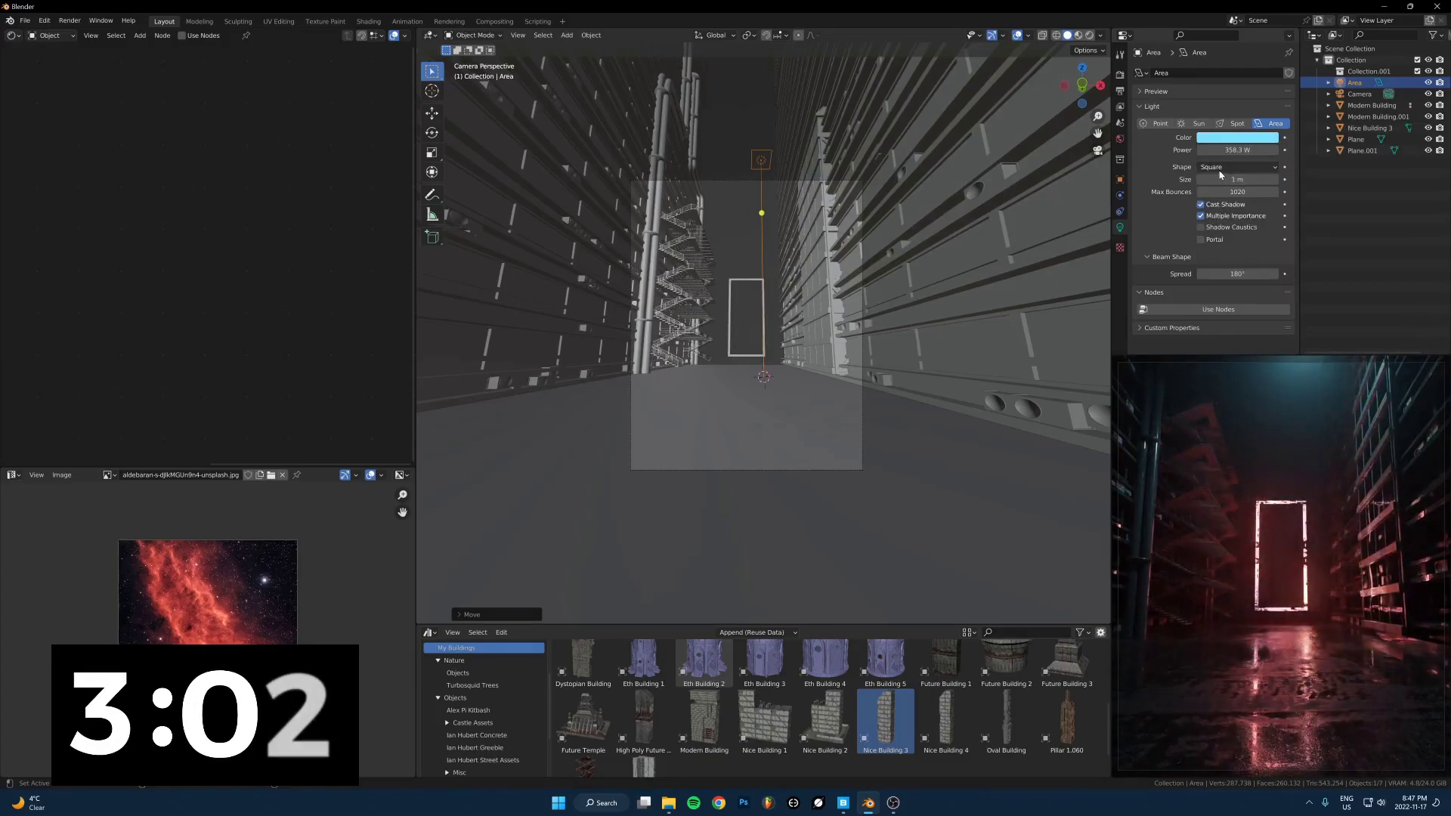
{"action": "type", "text": "100"}
{"action": "key", "text": "Return"}
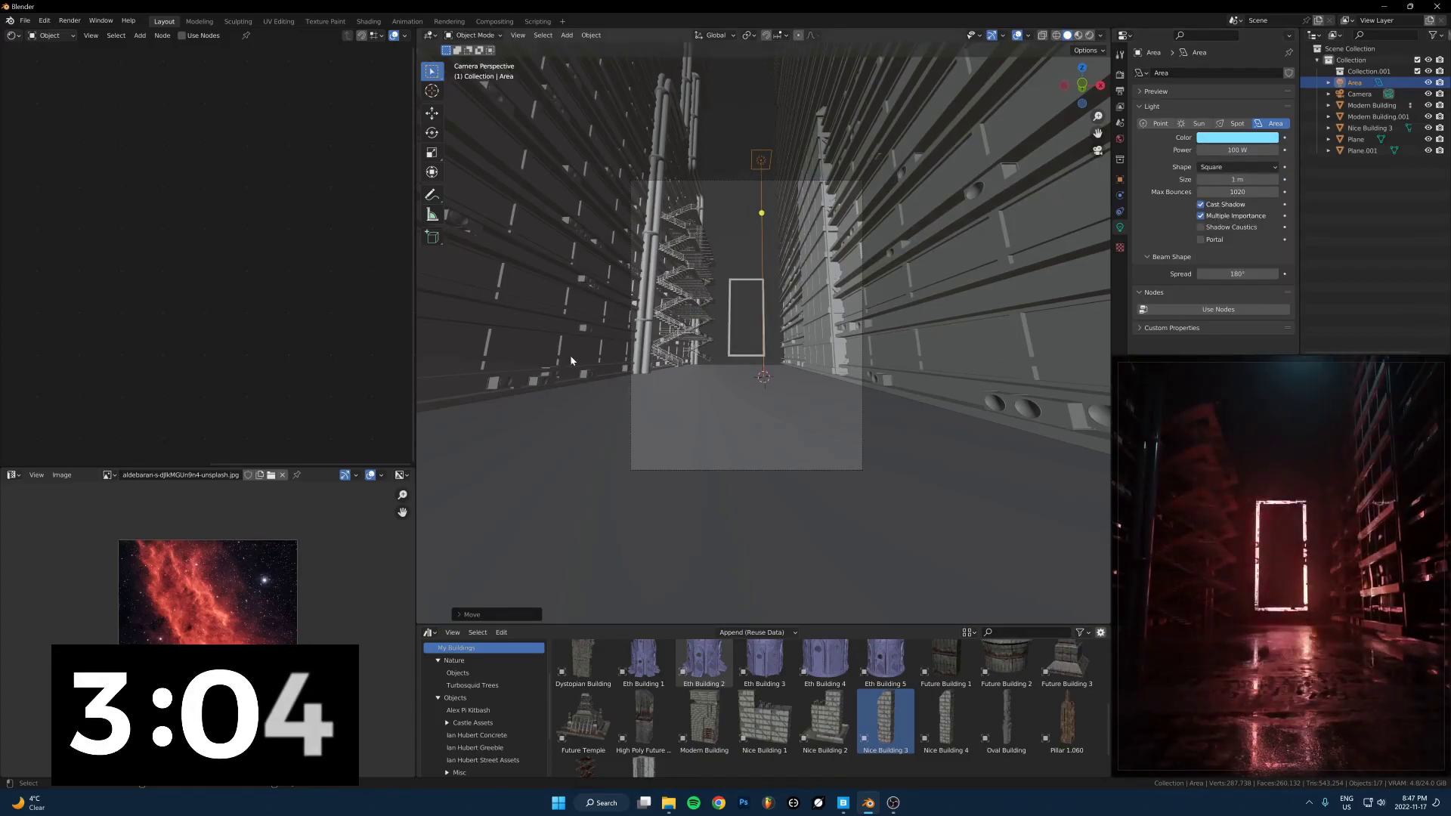
Move the area light in the top view toward the camera, keeping it between the buildings
{"action": "key", "text": "KP_7"}
{"action": "key", "text": "KP_7"}
{"action": "scroll", "coordinate": [673, 349], "scroll_direction": "down", "scroll_amount": 6}
{"action": "key", "text": "g"}
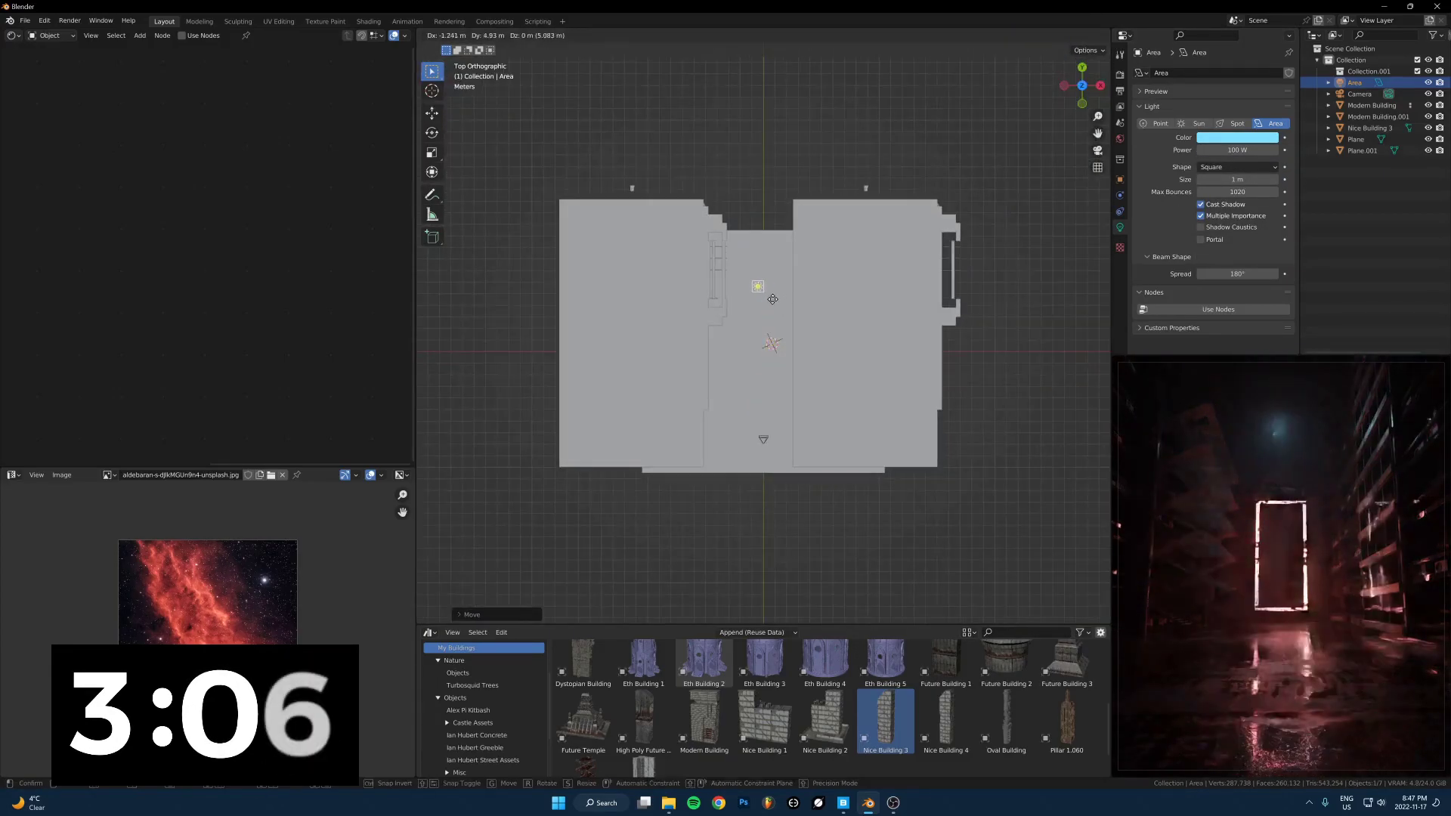
{"action": "left_click", "coordinate": [778, 376]}
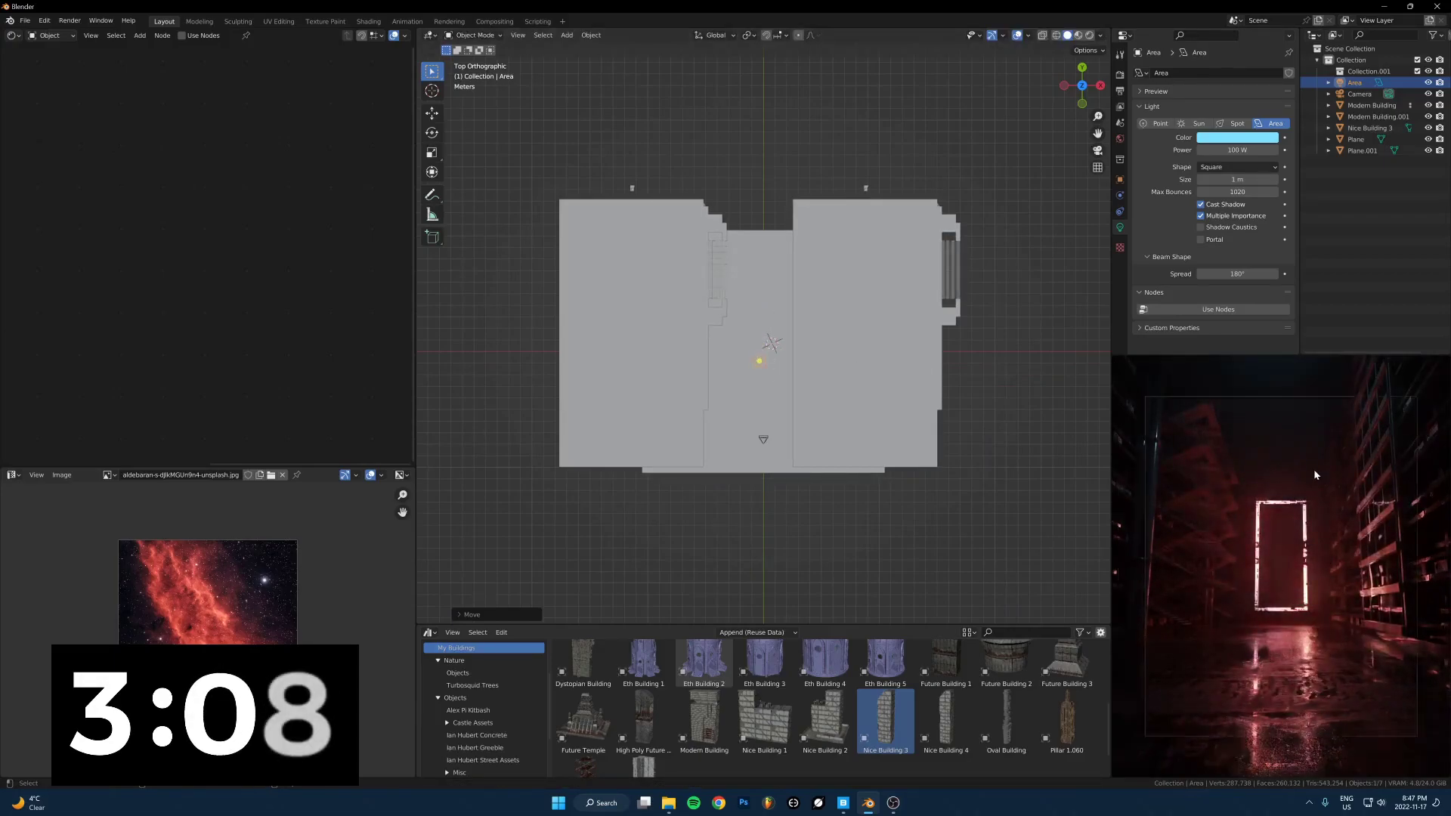
Define a render region around the camera frame in the rendered preview
{"action": "scroll", "coordinate": [1315, 475], "scroll_direction": "down", "scroll_amount": 3}
{"action": "key", "text": "ctrl+b"}
{"action": "left_click_drag", "start_coordinate": [1141, 431], "coordinate": [1390, 688]}
{"action": "scroll", "coordinate": [1362, 623], "scroll_direction": "up", "scroll_amount": 4}
{"action": "key", "text": "ctrl+s"}
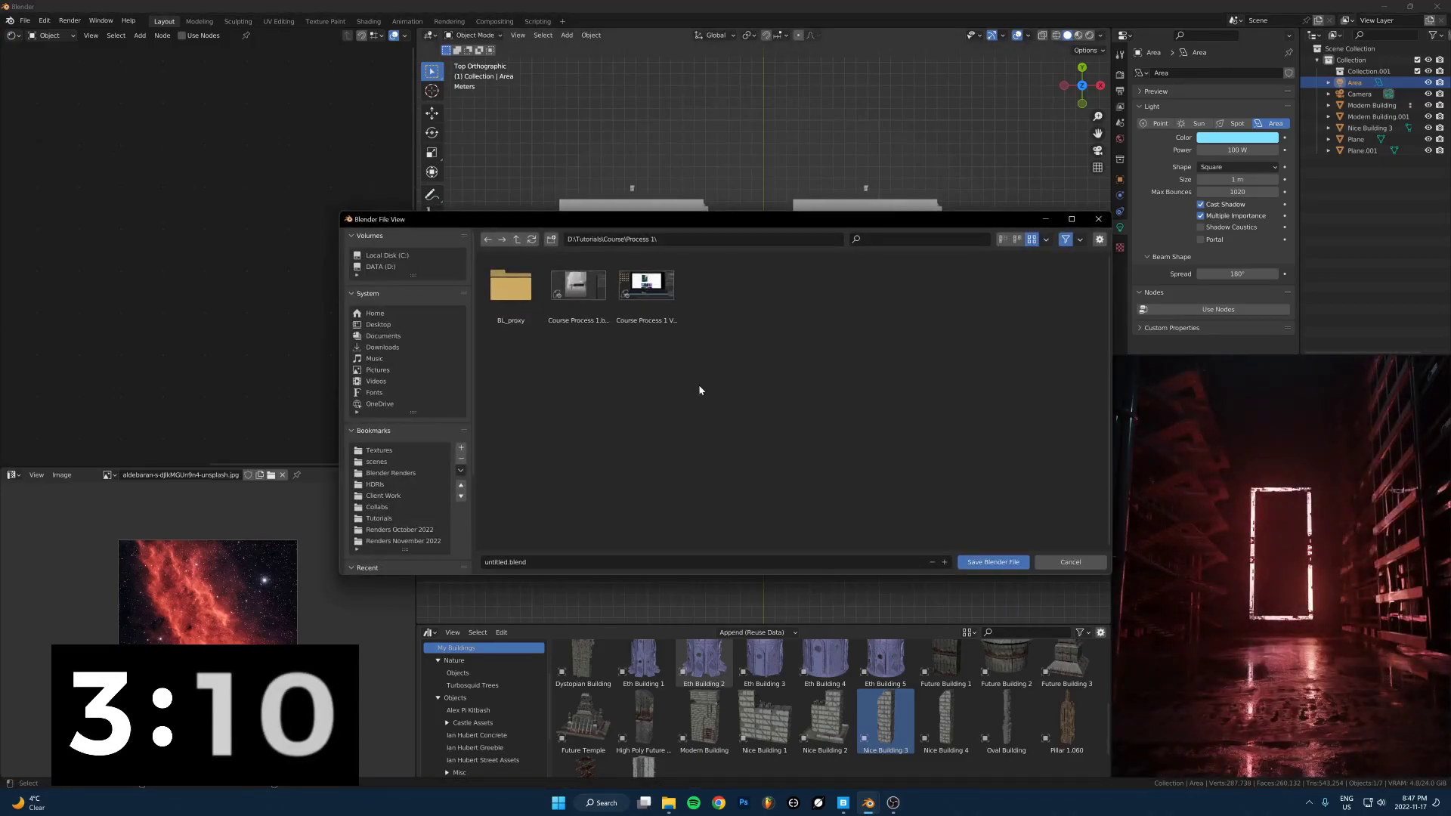
{"action": "key", "text": "Escape"}
Place the Crowd.001 asset from the People catalog between the buildings and shift it along the ground with Z locked
{"action": "scroll", "coordinate": [760, 467], "scroll_direction": "up", "scroll_amount": 1}
{"action": "middle_click_drag", "start_coordinate": [761, 467], "coordinate": [552, 742]}
{"action": "scroll", "coordinate": [755, 384], "scroll_direction": "up", "scroll_amount": 3}
{"action": "scroll", "coordinate": [727, 353], "scroll_direction": "down", "scroll_amount": 3}
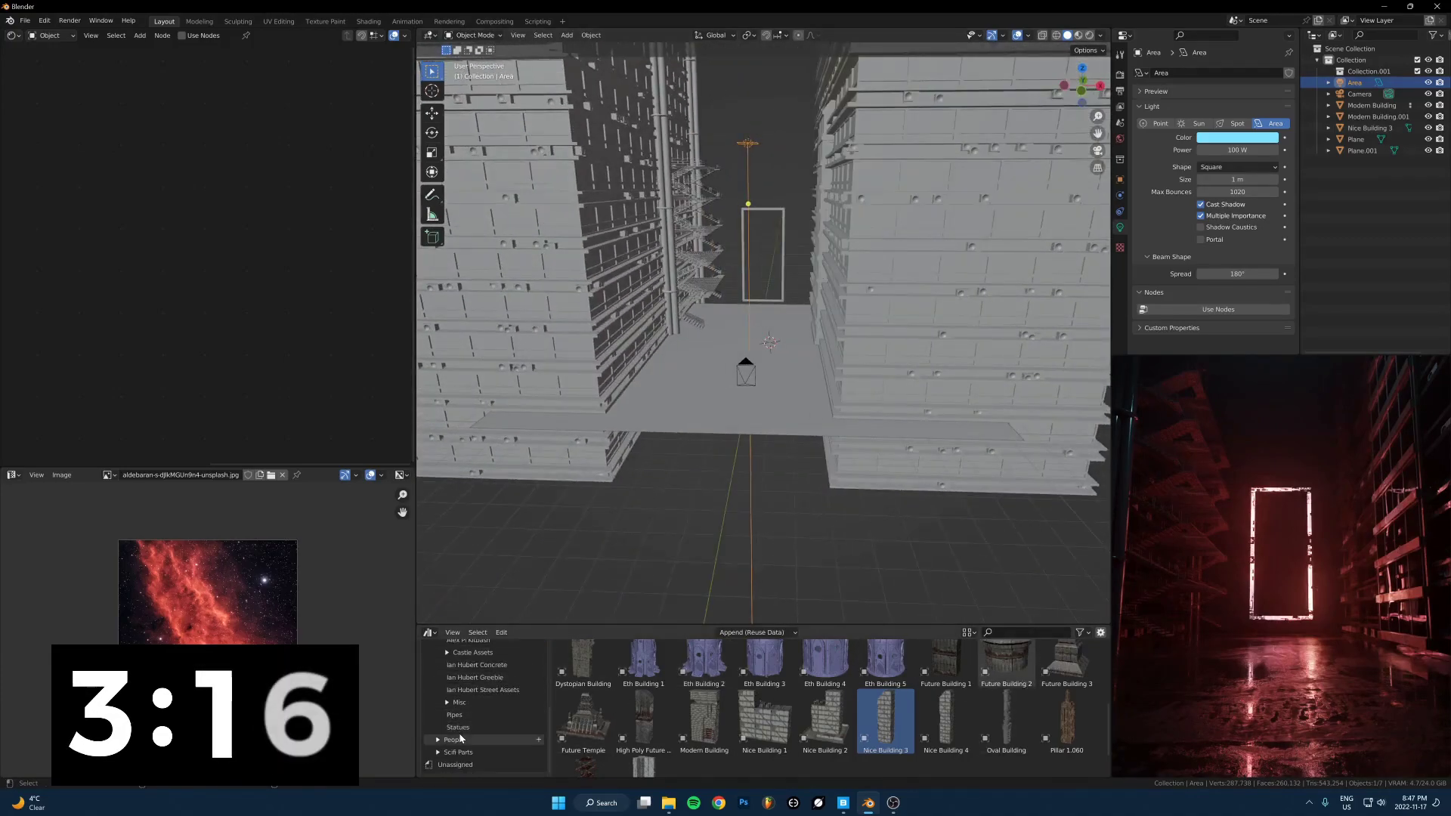
{"action": "left_click", "coordinate": [460, 738]}
{"action": "scroll", "coordinate": [646, 724], "scroll_direction": "down", "scroll_amount": 2}
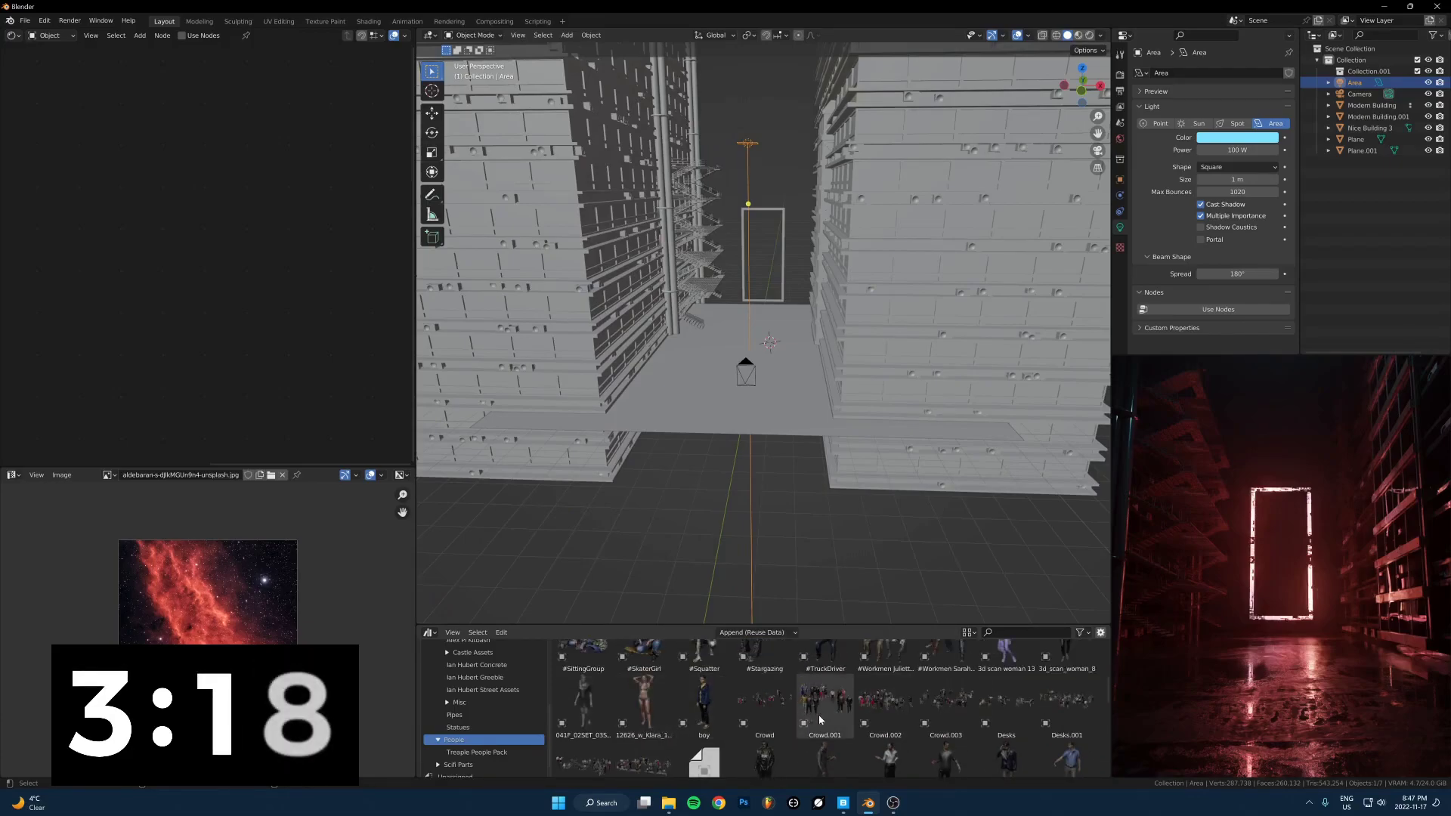
{"action": "left_click_drag", "start_coordinate": [758, 355], "coordinate": [755, 361]}
{"action": "key", "text": "g"}
{"action": "key", "text": "shift+z"}
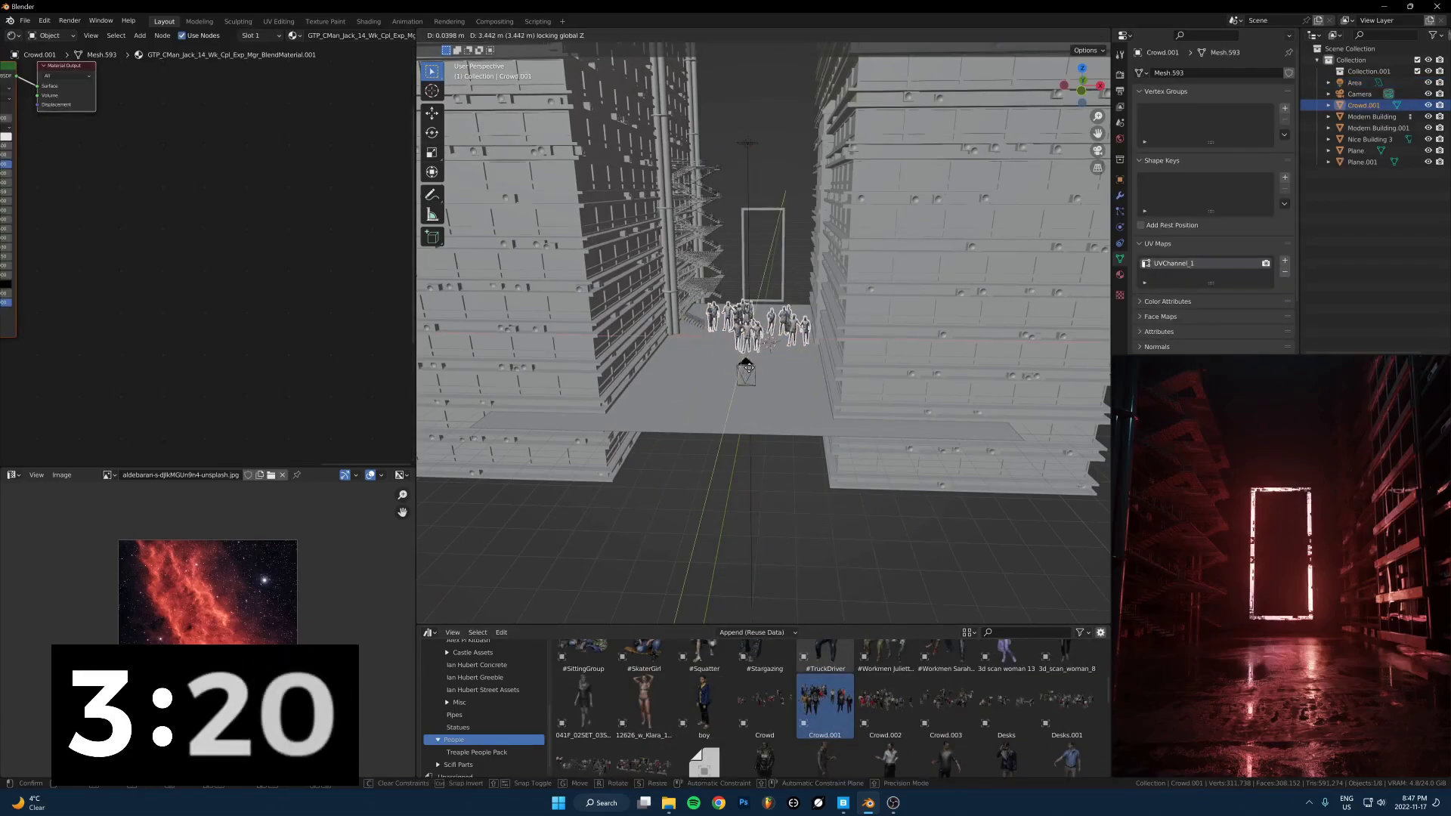
{"action": "left_click", "coordinate": [751, 372]}
Rotate the crowd about Z and reposition it in front of the glowing frame
{"action": "key", "text": "r"}
{"action": "key", "text": "z"}
{"action": "left_click", "coordinate": [864, 428]}
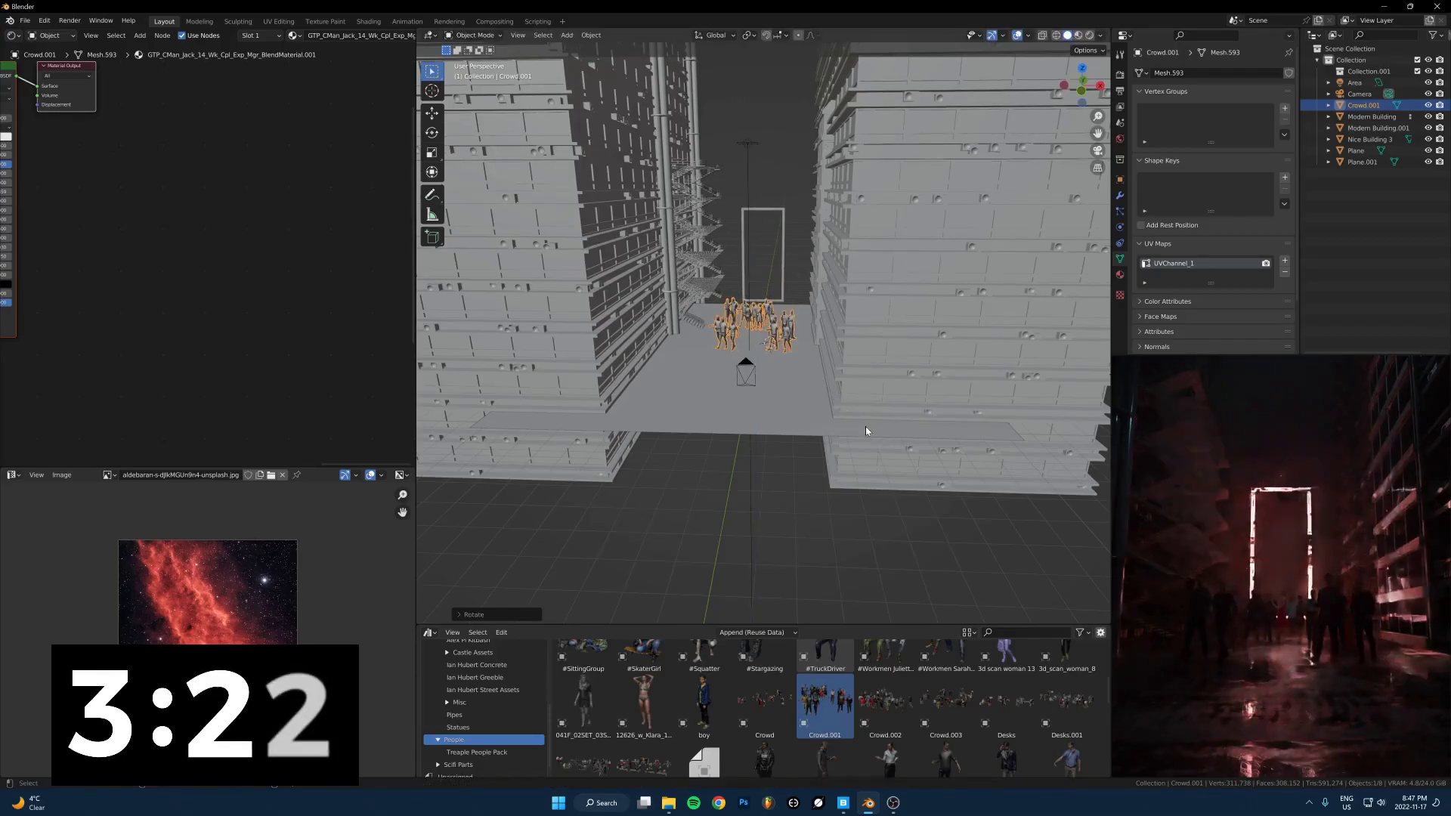
{"action": "key", "text": "g"}
{"action": "left_click", "coordinate": [777, 394]}
Open the ground plane's mesh for editing and turn on Correct Face Attributes
{"action": "scroll", "coordinate": [807, 397], "scroll_direction": "down", "scroll_amount": 4}
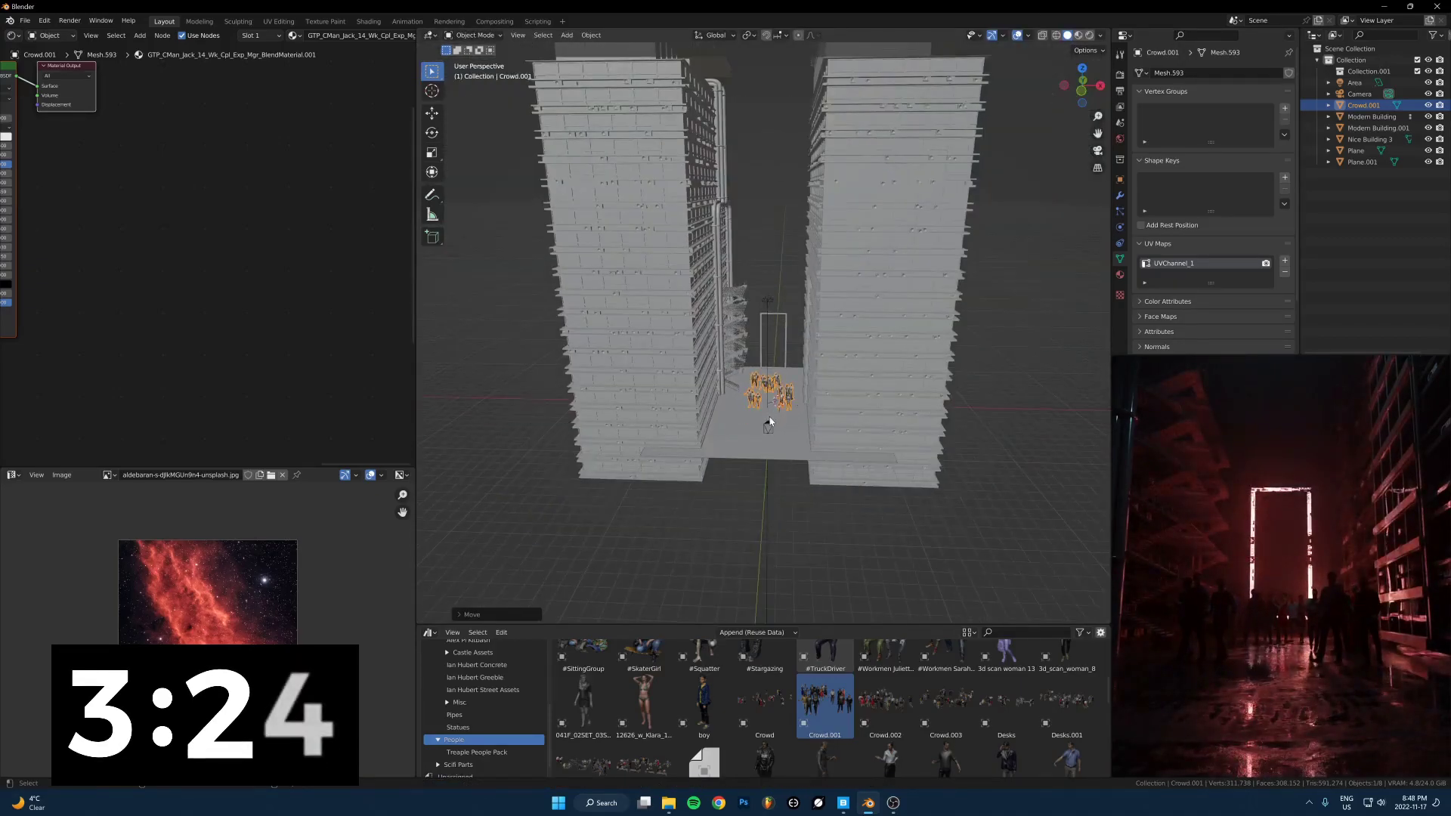
{"action": "left_click", "coordinate": [785, 374]}
{"action": "key", "text": "Tab"}
{"action": "left_click", "coordinate": [1086, 50]}
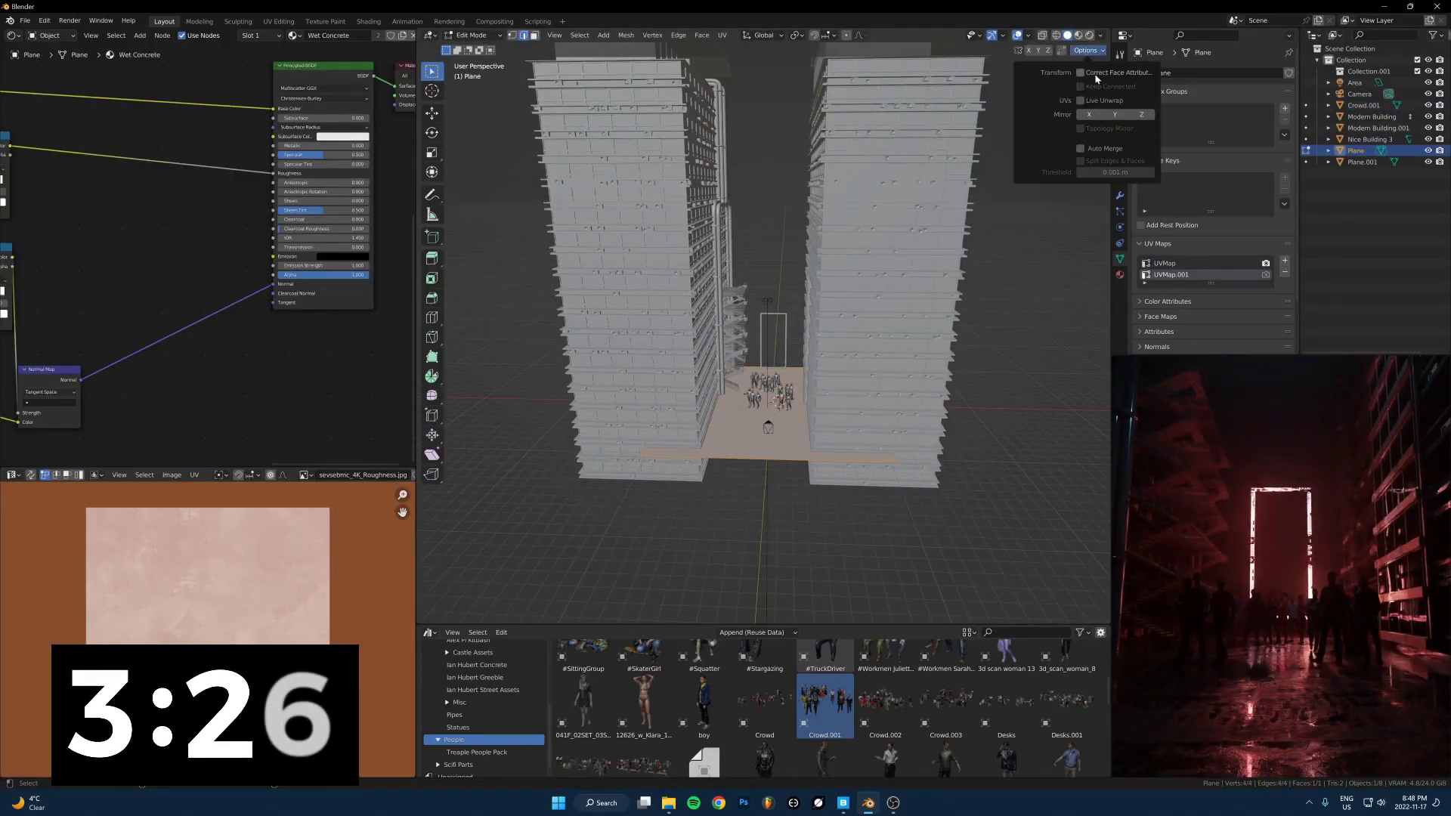
{"action": "middle_click_drag", "start_coordinate": [832, 268], "coordinate": [803, 332]}
Lengthen the ground plane by moving its far and near edges outward along Y
{"action": "left_click", "coordinate": [786, 325]}
{"action": "key", "text": "g"}
{"action": "key", "text": "y"}
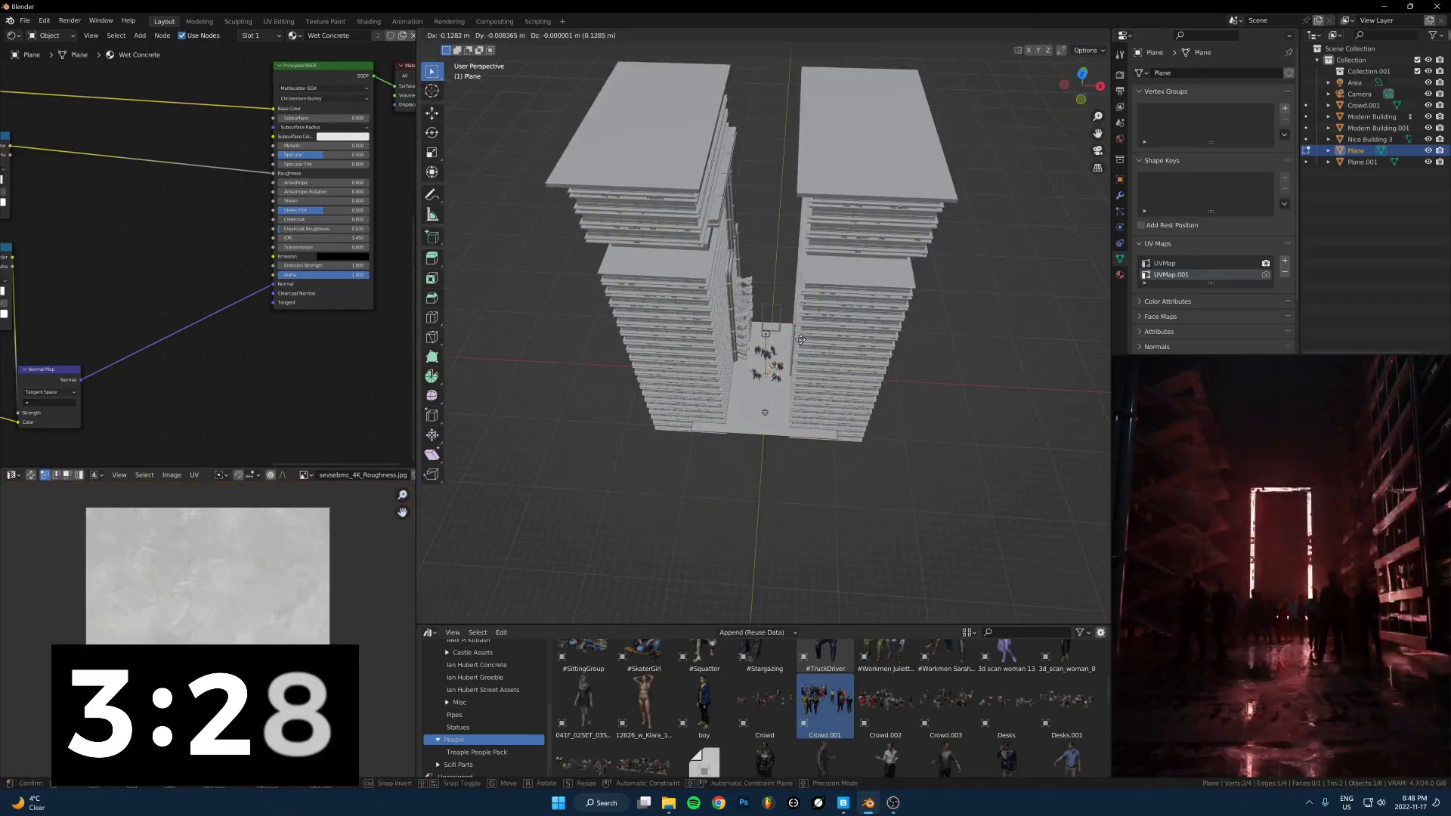
{"action": "left_click", "coordinate": [782, 291]}
{"action": "left_click", "coordinate": [756, 433]}
{"action": "key", "text": "g"}
{"action": "key", "text": "y"}
{"action": "left_click", "coordinate": [750, 459]}
{"action": "key", "text": "Tab"}
Switch the asset browser to the 3D Models (C) library and open its City Streets catalog
{"action": "scroll", "coordinate": [778, 425], "scroll_direction": "up", "scroll_amount": 3}
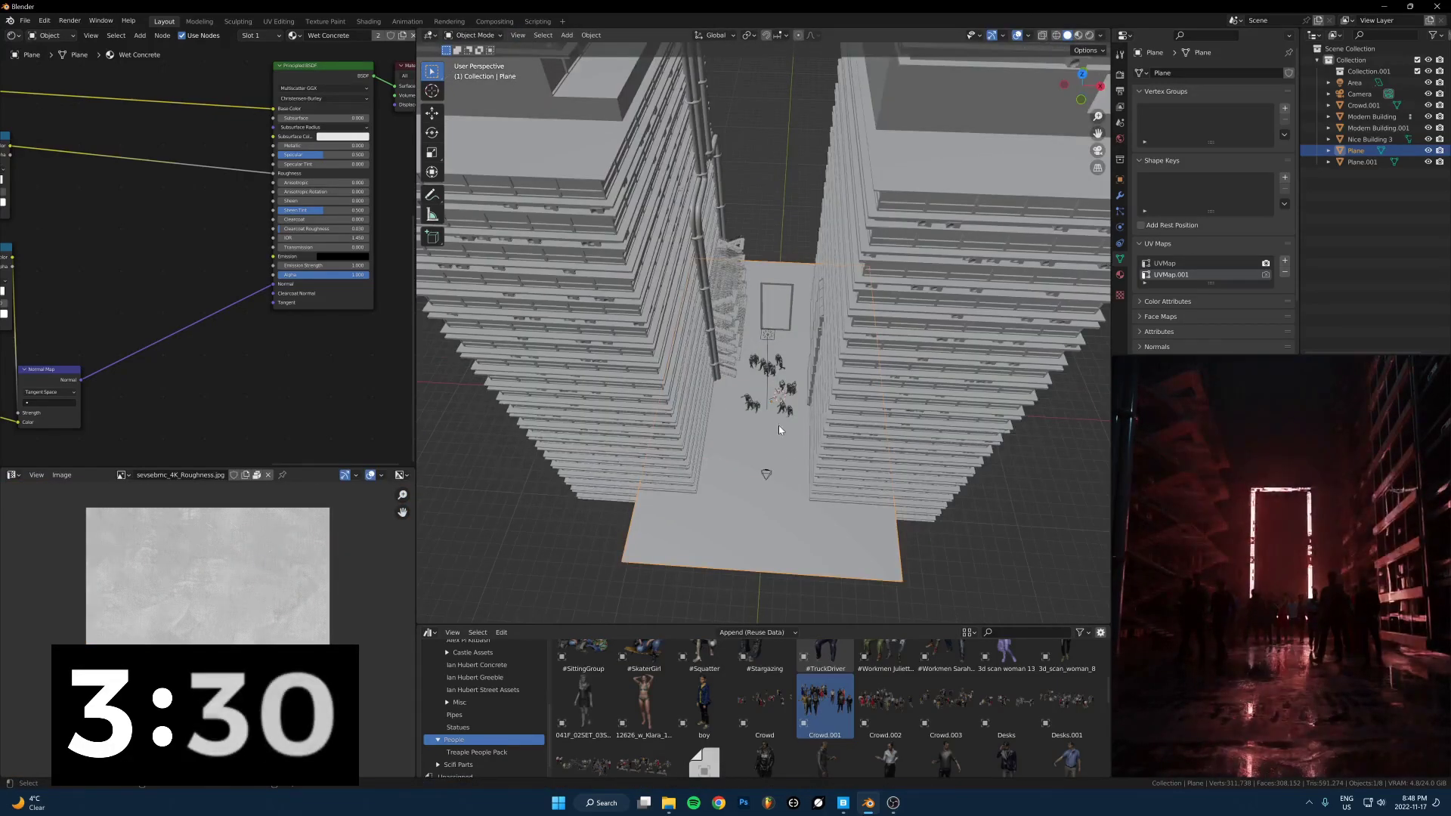
{"action": "middle_click_drag", "start_coordinate": [779, 425], "coordinate": [762, 378]}
{"action": "scroll", "coordinate": [754, 415], "scroll_direction": "down", "scroll_amount": 3}
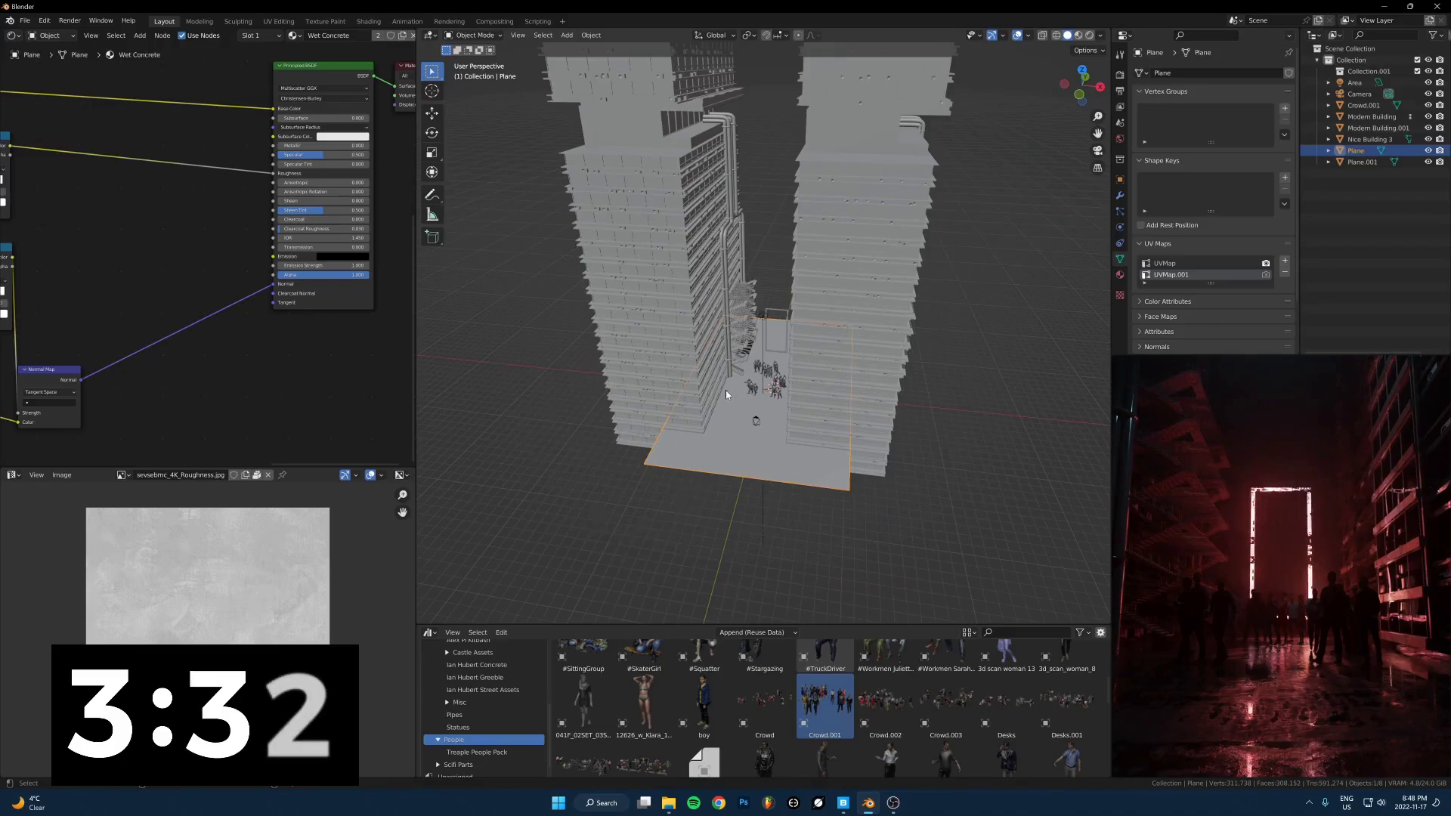
{"action": "scroll", "coordinate": [758, 330], "scroll_direction": "up", "scroll_amount": 5}
{"action": "scroll", "coordinate": [758, 347], "scroll_direction": "down", "scroll_amount": 2}
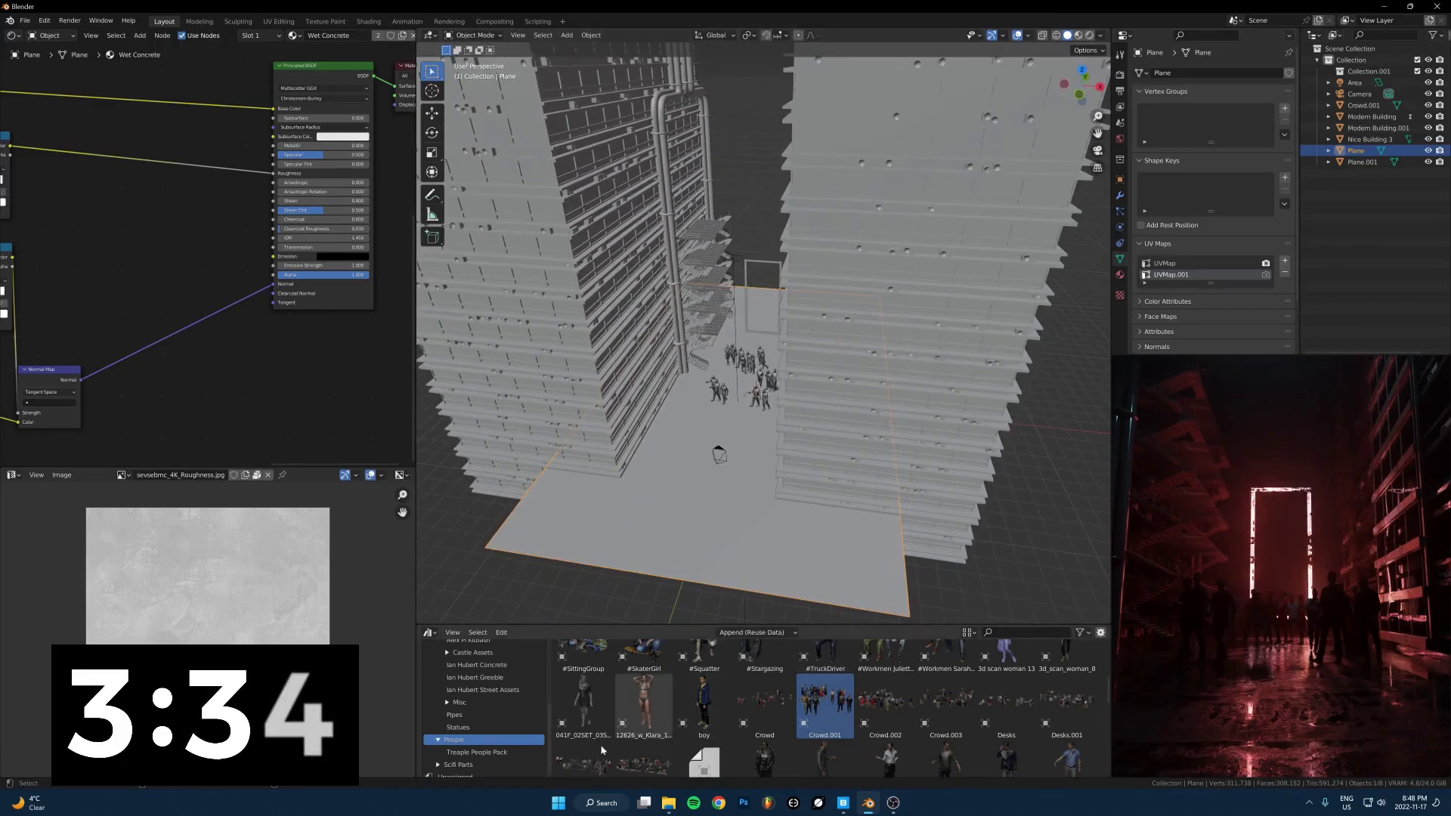
{"action": "scroll", "coordinate": [597, 718], "scroll_direction": "down", "scroll_amount": 3}
{"action": "scroll", "coordinate": [442, 735], "scroll_direction": "down", "scroll_amount": 1}
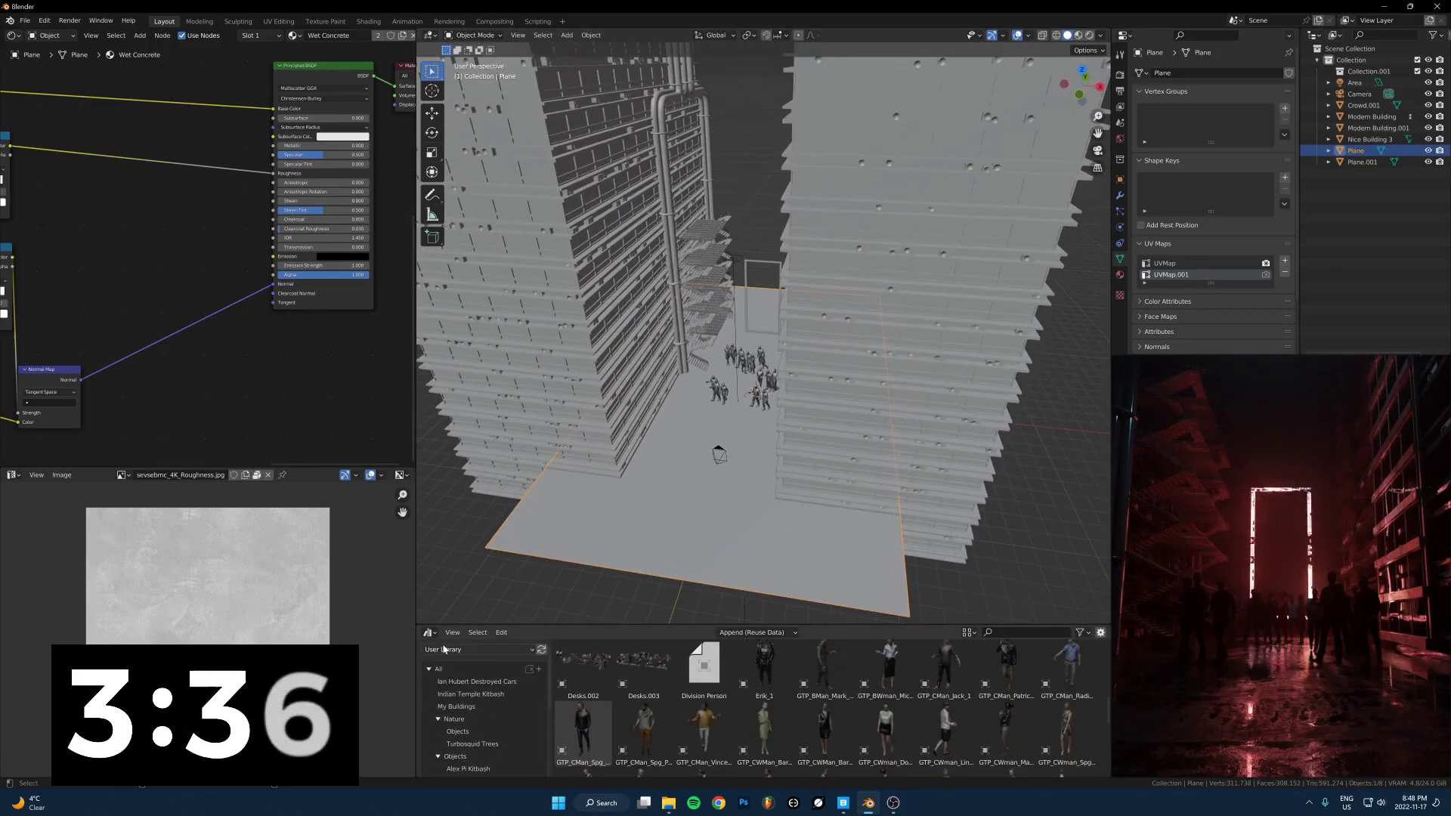
{"action": "left_click", "coordinate": [445, 649]}
{"action": "left_click", "coordinate": [457, 705]}
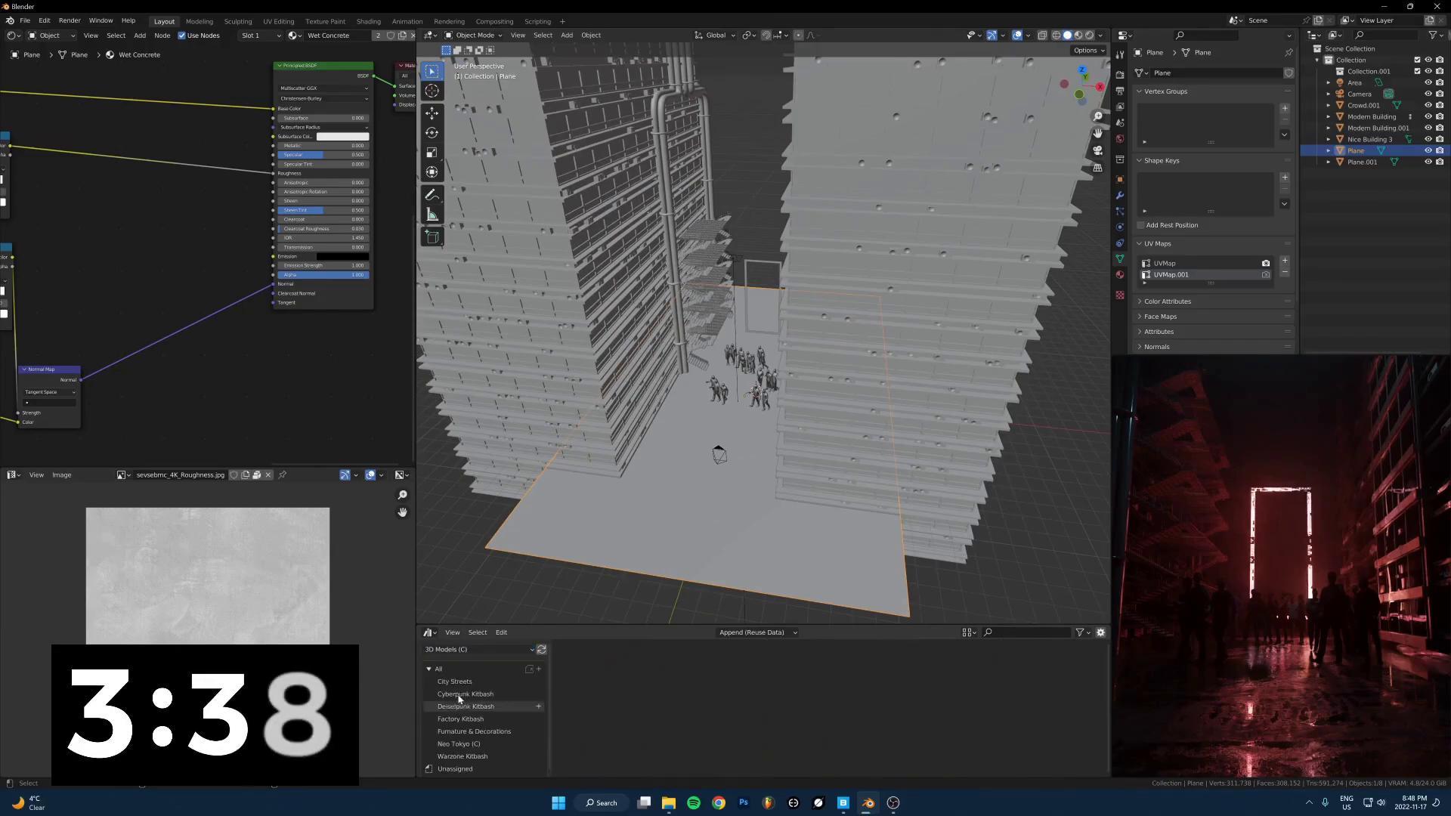
{"action": "left_click", "coordinate": [464, 732]}
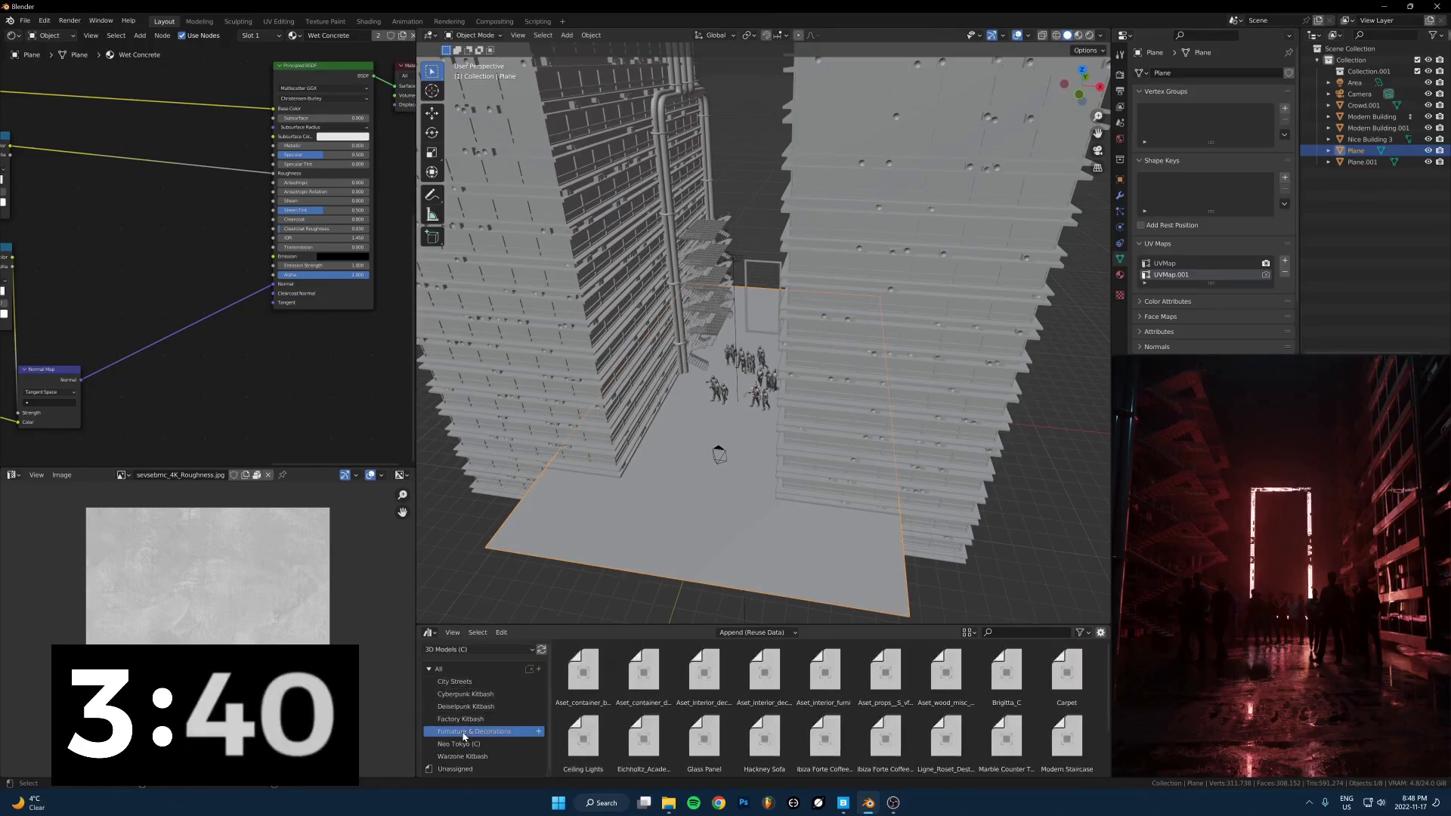
{"action": "left_click", "coordinate": [457, 682]}
{"action": "scroll", "coordinate": [776, 523], "scroll_direction": "up", "scroll_amount": 2}
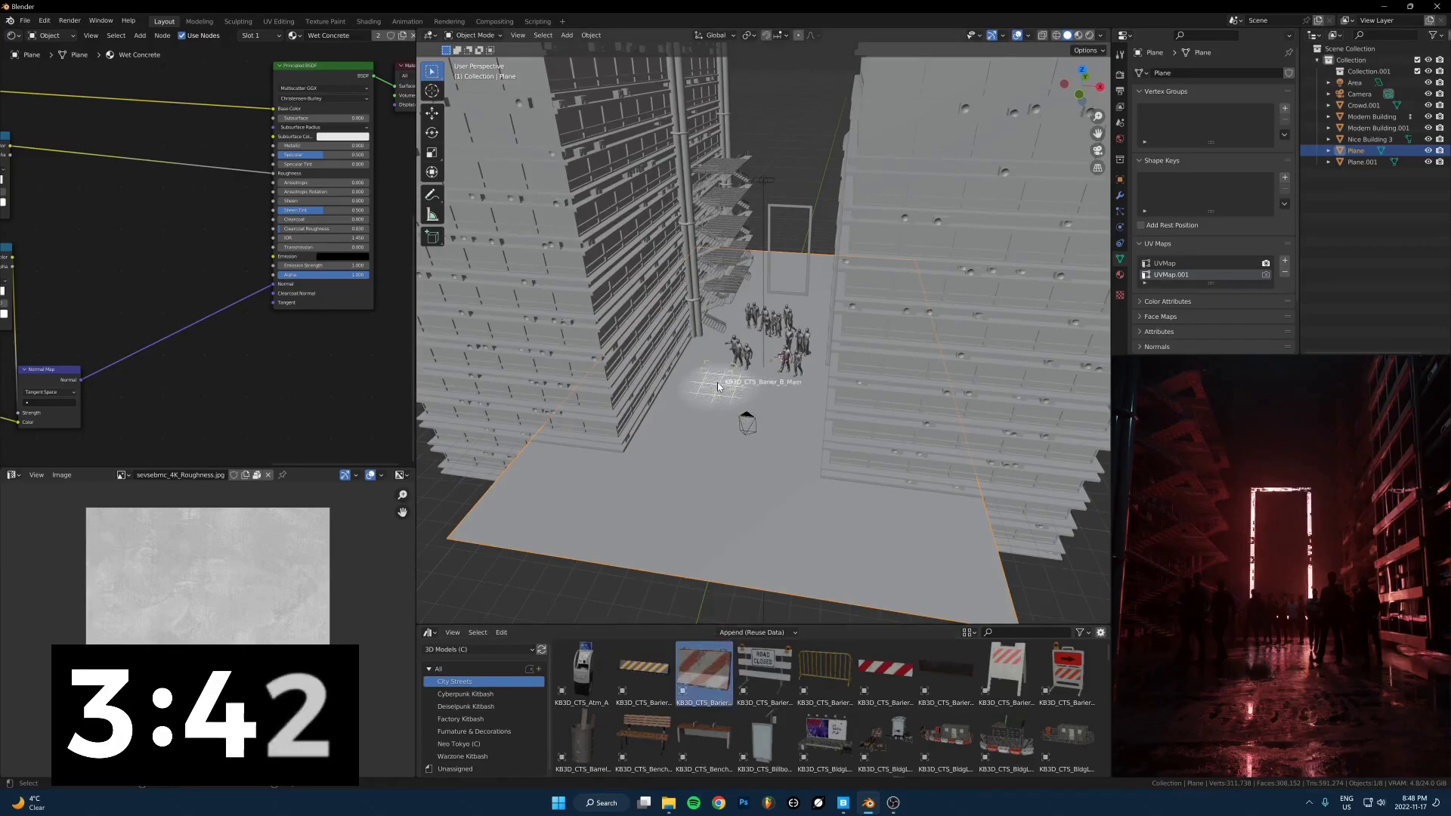
Place the concrete barrier, the metal crowd barrier and the ATM from the City Streets catalog on the ground in front of the crowd
{"action": "left_click_drag", "start_coordinate": [718, 386], "coordinate": [717, 385]}
{"action": "left_click_drag", "start_coordinate": [826, 669], "coordinate": [668, 420]}
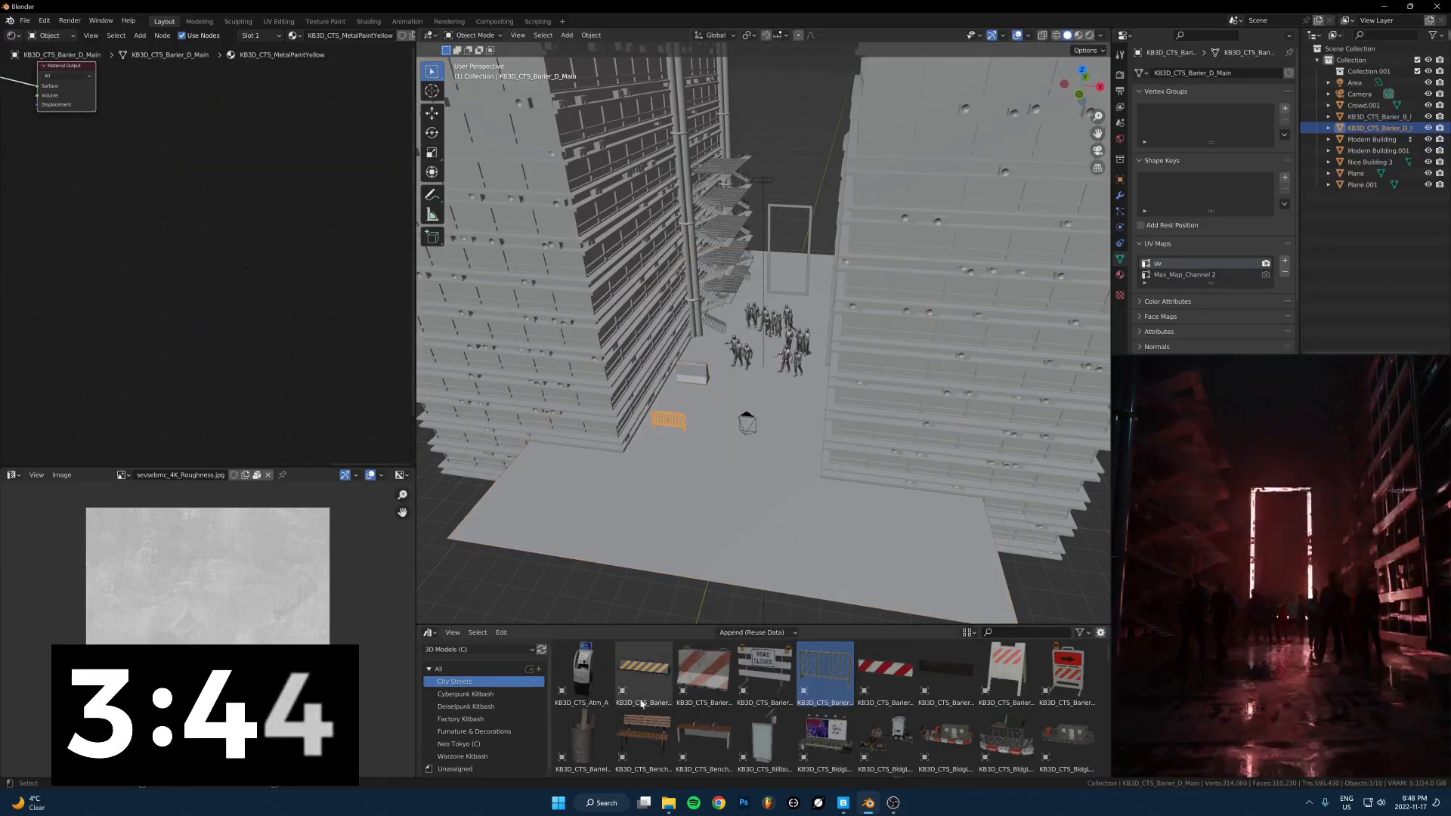
{"action": "left_click_drag", "start_coordinate": [642, 729], "coordinate": [801, 402]}
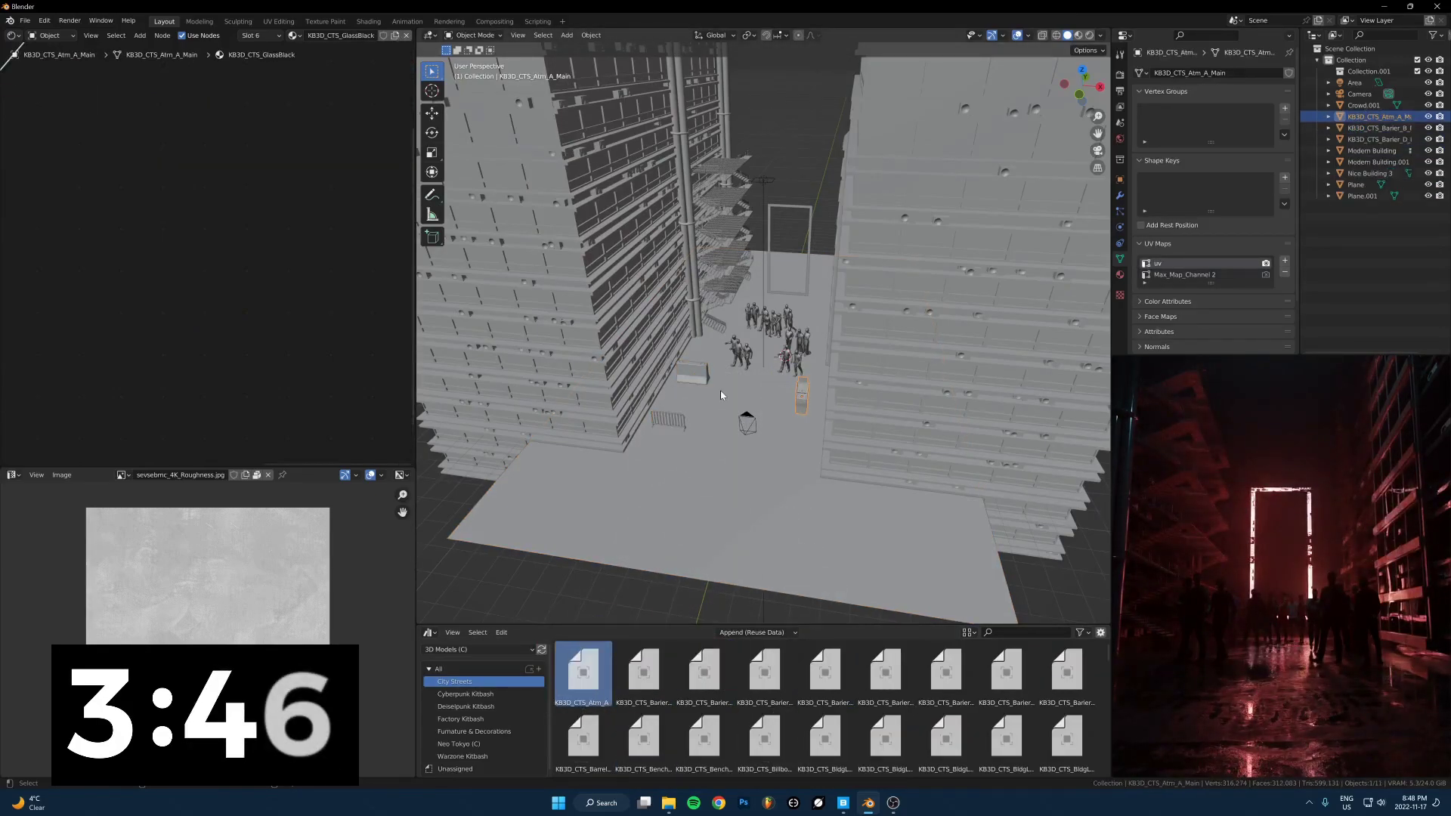
Rotate the concrete barrier about Z and reposition it between the buildings
{"action": "scroll", "coordinate": [720, 390], "scroll_direction": "up", "scroll_amount": 3}
{"action": "left_click", "coordinate": [641, 410]}
{"action": "key", "text": "r"}
{"action": "key", "text": "z"}
{"action": "left_click", "coordinate": [617, 407]}
{"action": "key", "text": "g"}
{"action": "left_click", "coordinate": [719, 433]}
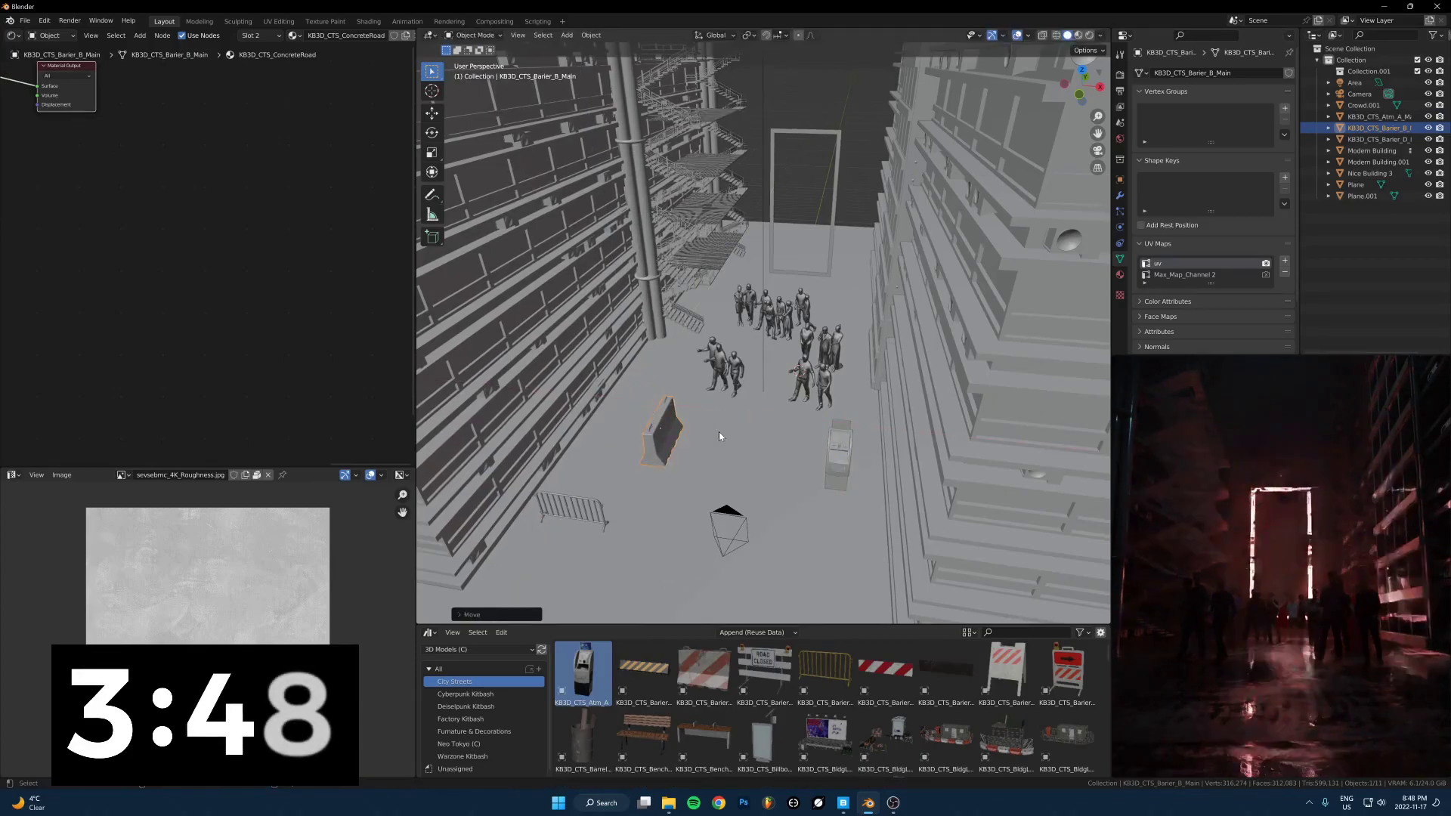
{"action": "key", "text": "r"}
{"action": "key", "text": "z"}
{"action": "left_click", "coordinate": [602, 492]}
Try a duplicate of the crowd closer to the camera with Z locked, and delete the copy
{"action": "left_click", "coordinate": [739, 374]}
{"action": "scroll", "coordinate": [748, 377], "scroll_direction": "down", "scroll_amount": 8}
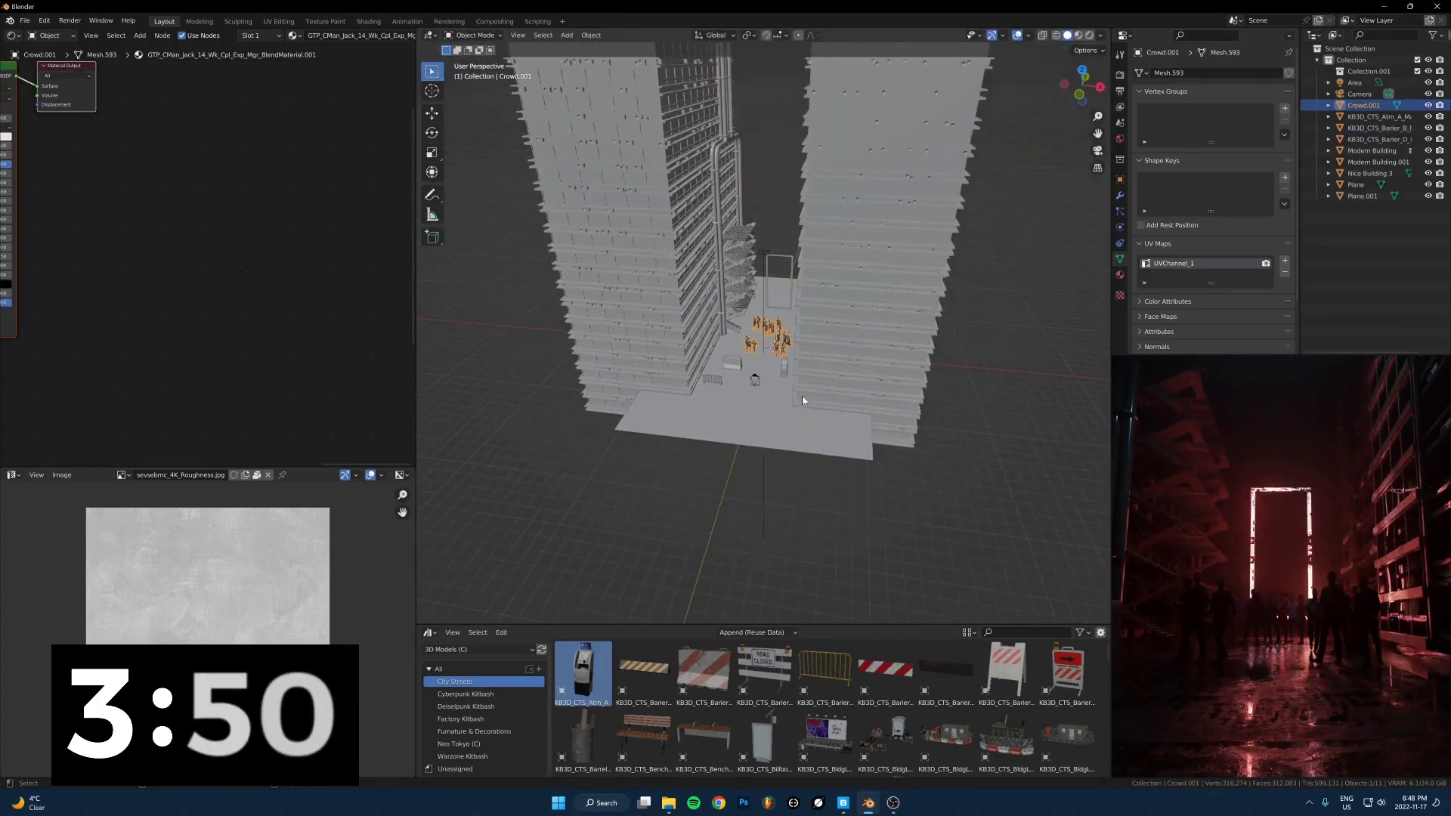
{"action": "key", "text": "shift+d"}
{"action": "key", "text": "shift+z"}
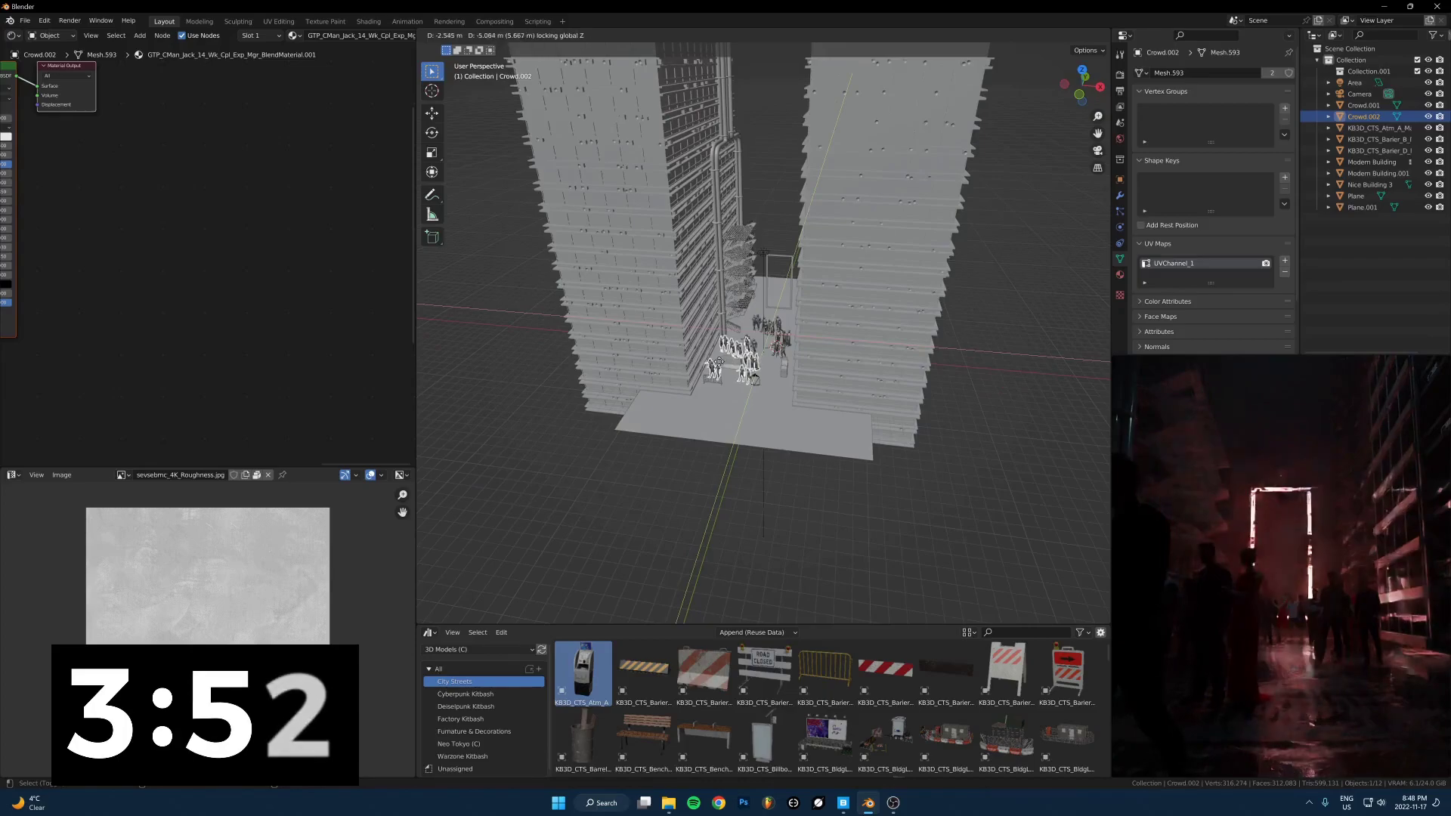
{"action": "left_click", "coordinate": [673, 332]}
{"action": "key", "text": "Delete"}
Move the concrete barrier across the ground toward the middle of the alley with Z locked
{"action": "scroll", "coordinate": [705, 361], "scroll_direction": "down", "scroll_amount": 5}
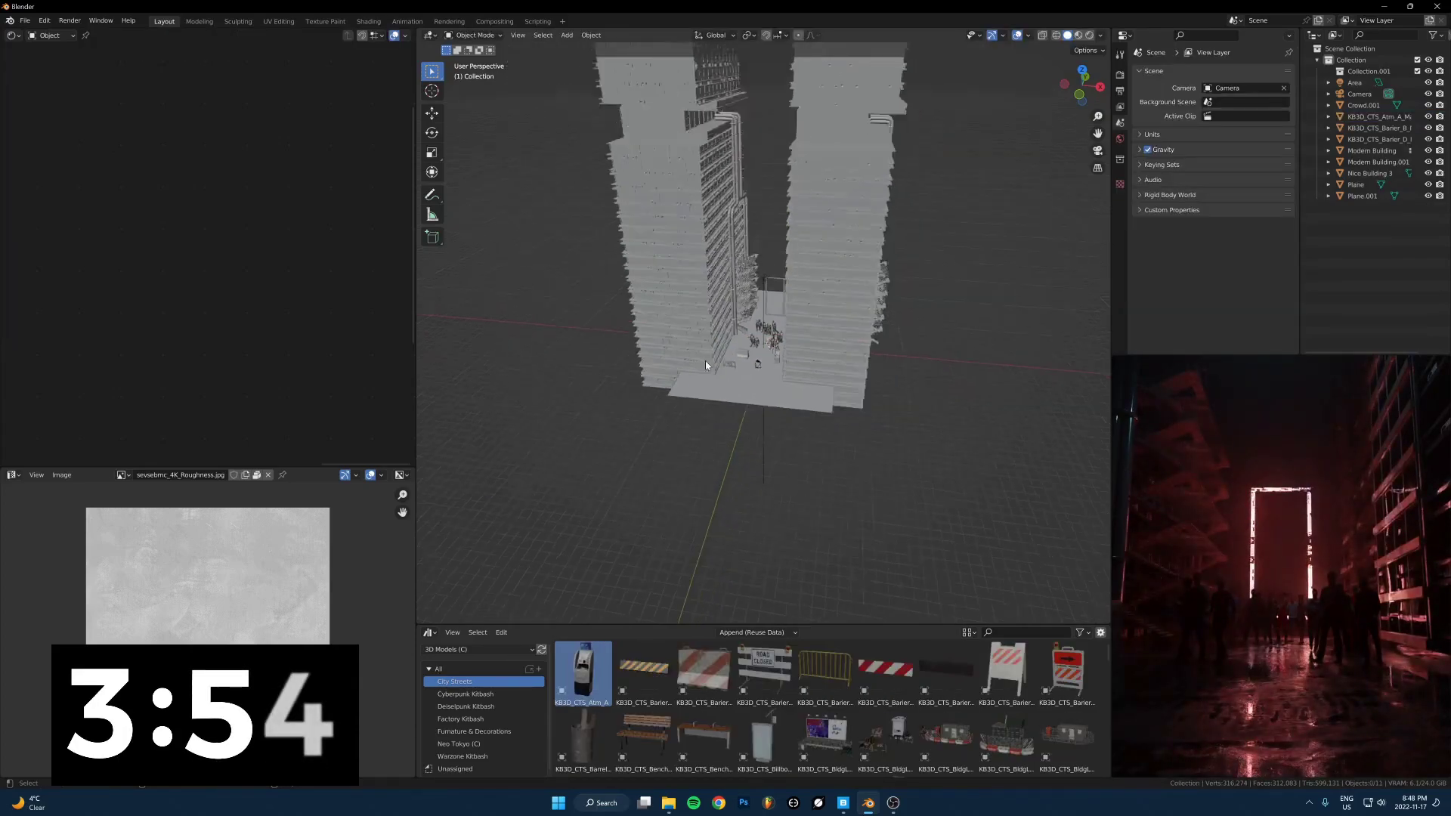
{"action": "scroll", "coordinate": [1283, 510], "scroll_direction": "down", "scroll_amount": 2}
{"action": "scroll", "coordinate": [801, 320], "scroll_direction": "up", "scroll_amount": 5}
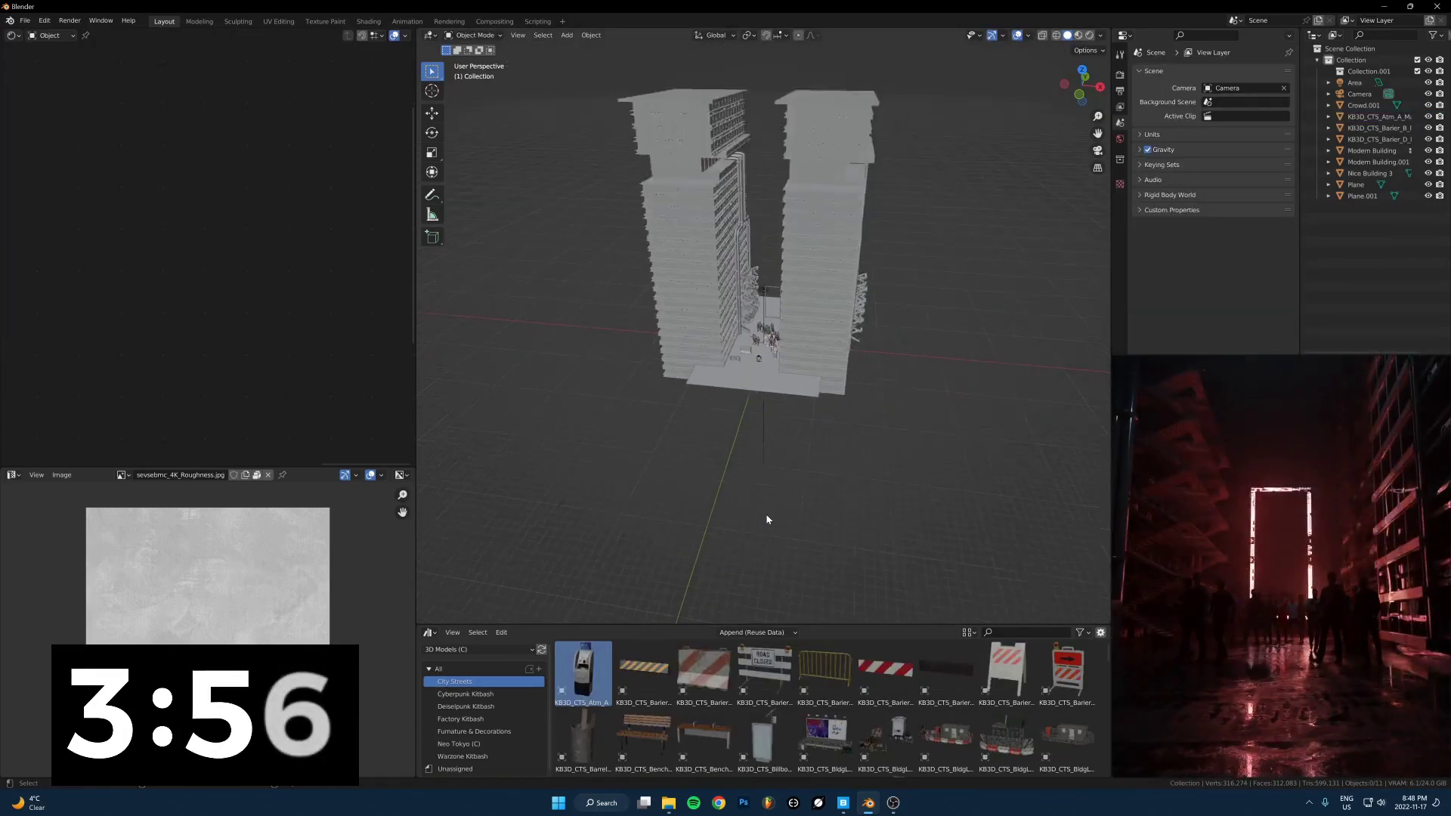
{"action": "scroll", "coordinate": [748, 407], "scroll_direction": "up", "scroll_amount": 8}
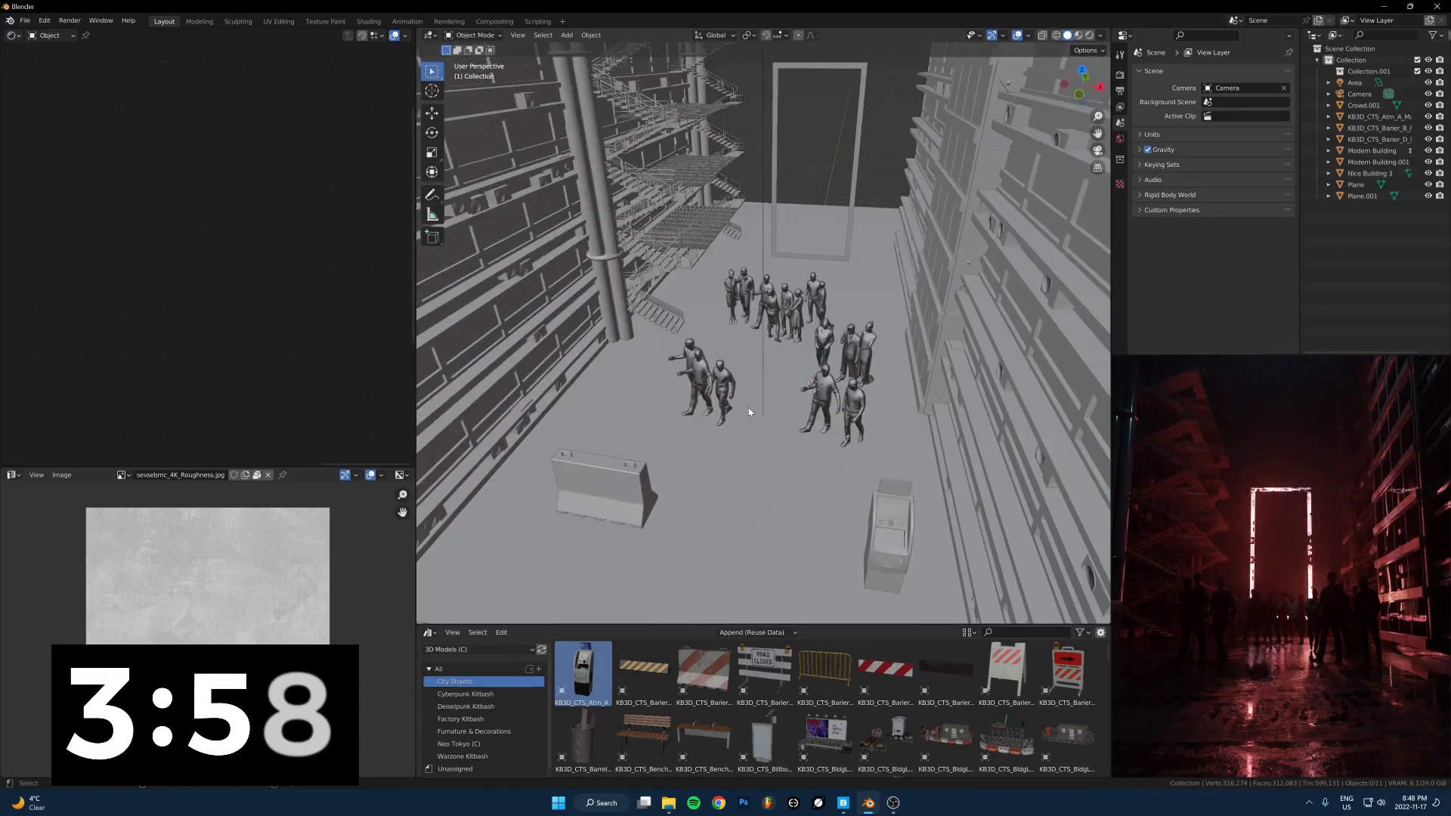
{"action": "left_click", "coordinate": [688, 417]}
{"action": "key", "text": "g"}
{"action": "key", "text": "shift+z"}
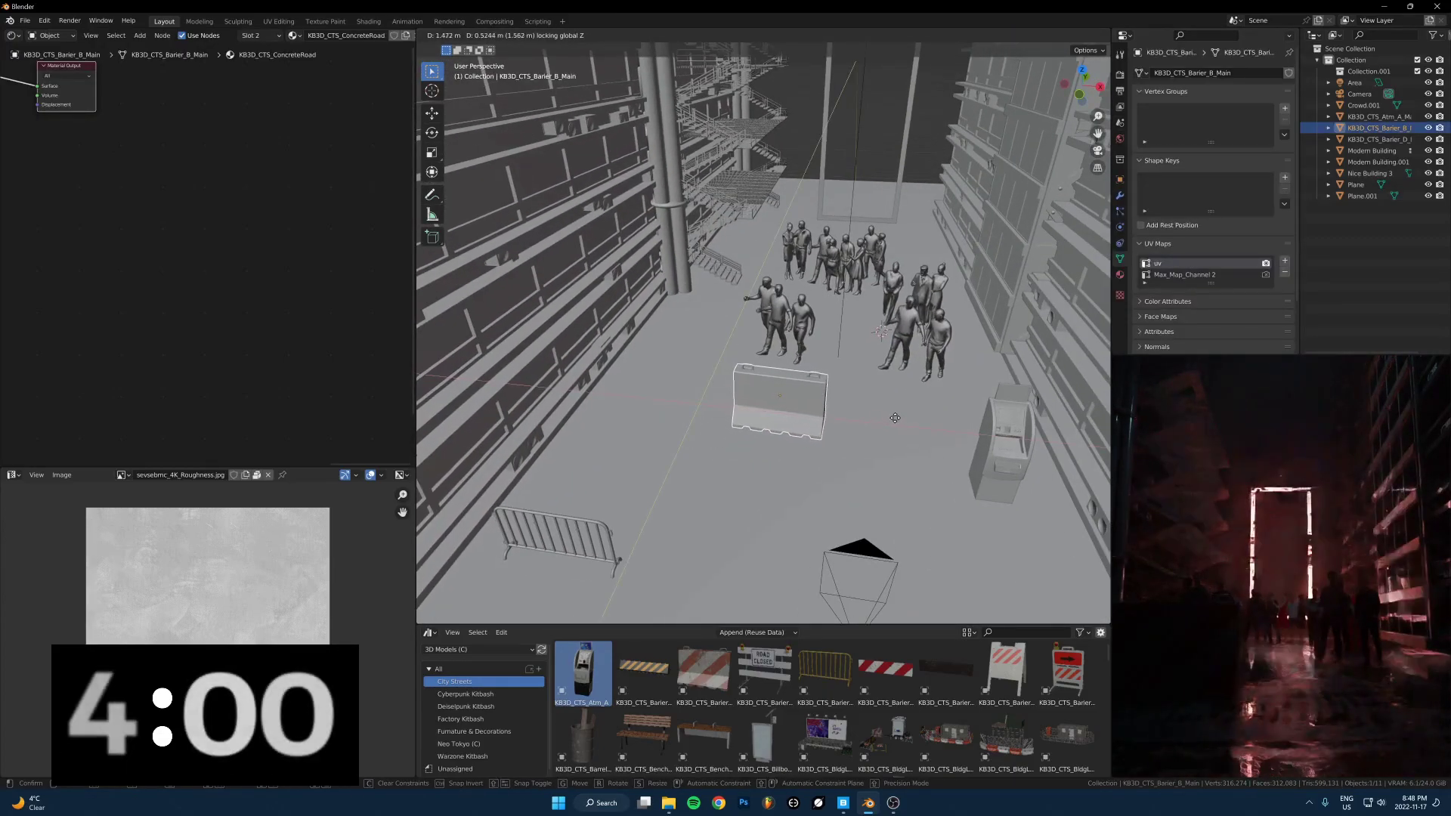
{"action": "left_click", "coordinate": [894, 422]}
Raise the camera along Z and shift it along Y
{"action": "left_click", "coordinate": [864, 540]}
{"action": "scroll", "coordinate": [836, 476], "scroll_direction": "down", "scroll_amount": 5}
{"action": "middle_click_drag", "start_coordinate": [863, 538], "coordinate": [801, 452]}
{"action": "key", "text": "g"}
{"action": "key", "text": "z"}
{"action": "left_click", "coordinate": [832, 464]}
{"action": "key", "text": "g"}
{"action": "key", "text": "y"}
{"action": "left_click", "coordinate": [823, 460]}
Move the metal crowd barrier next to the concrete barrier with Z locked
{"action": "left_click", "coordinate": [656, 361]}
{"action": "middle_click_drag", "start_coordinate": [659, 363], "coordinate": [786, 446]}
{"action": "key", "text": "g"}
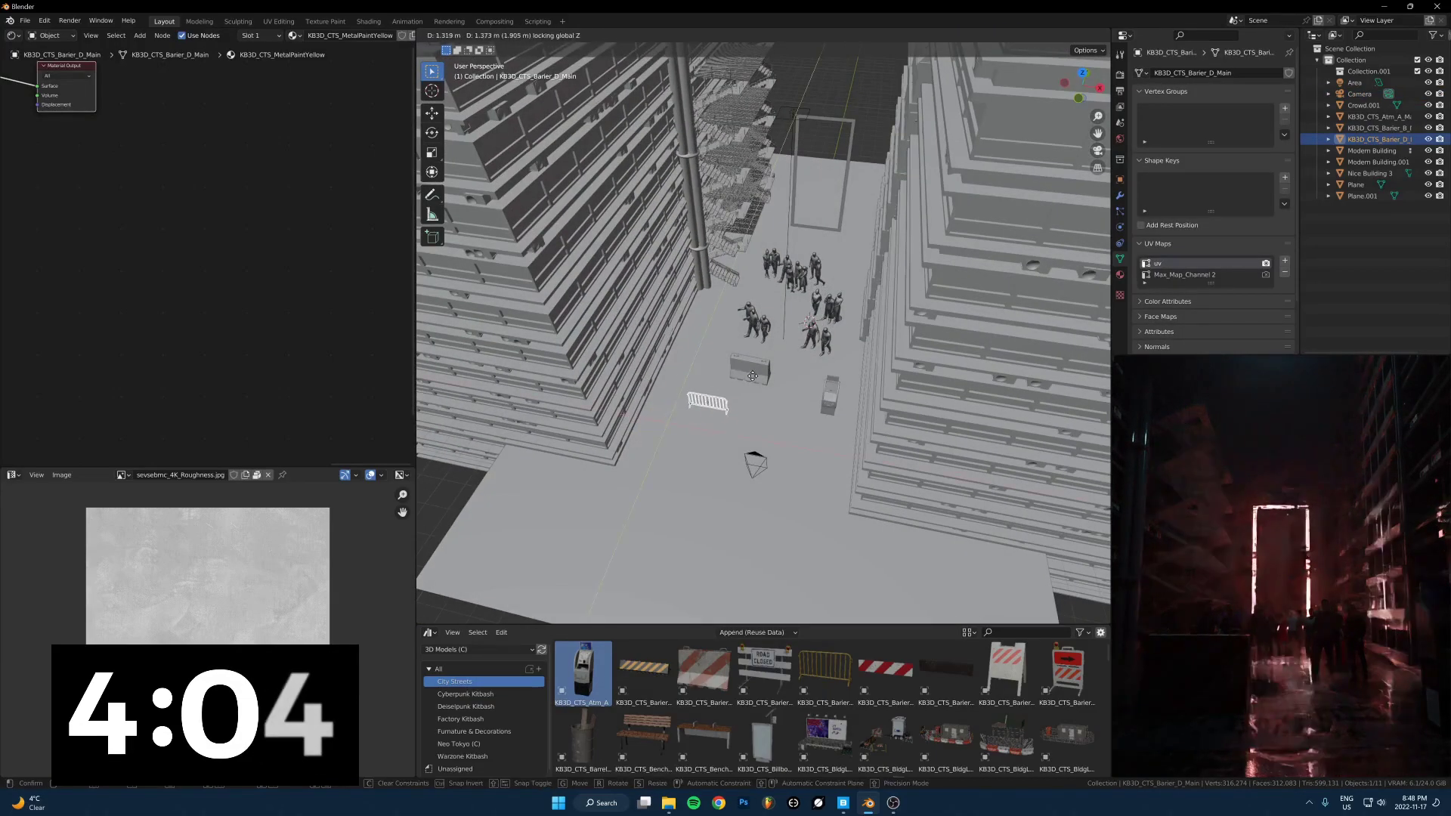
{"action": "left_click", "coordinate": [825, 403]}
Move the ATM closer to the right-hand building and rotate it
{"action": "left_click", "coordinate": [825, 402]}
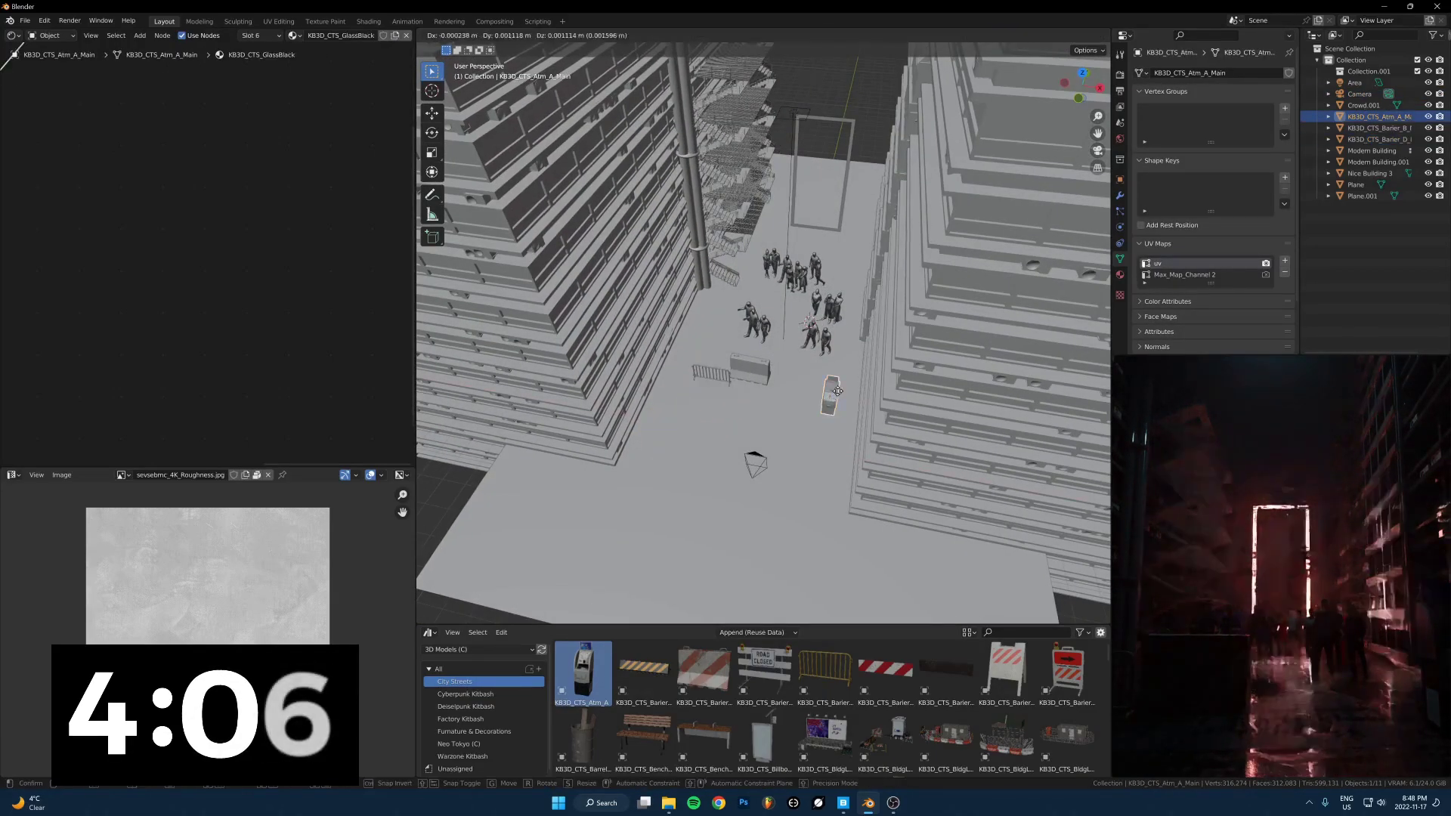
{"action": "key", "text": "r"}
{"action": "left_click", "coordinate": [1058, 607]}
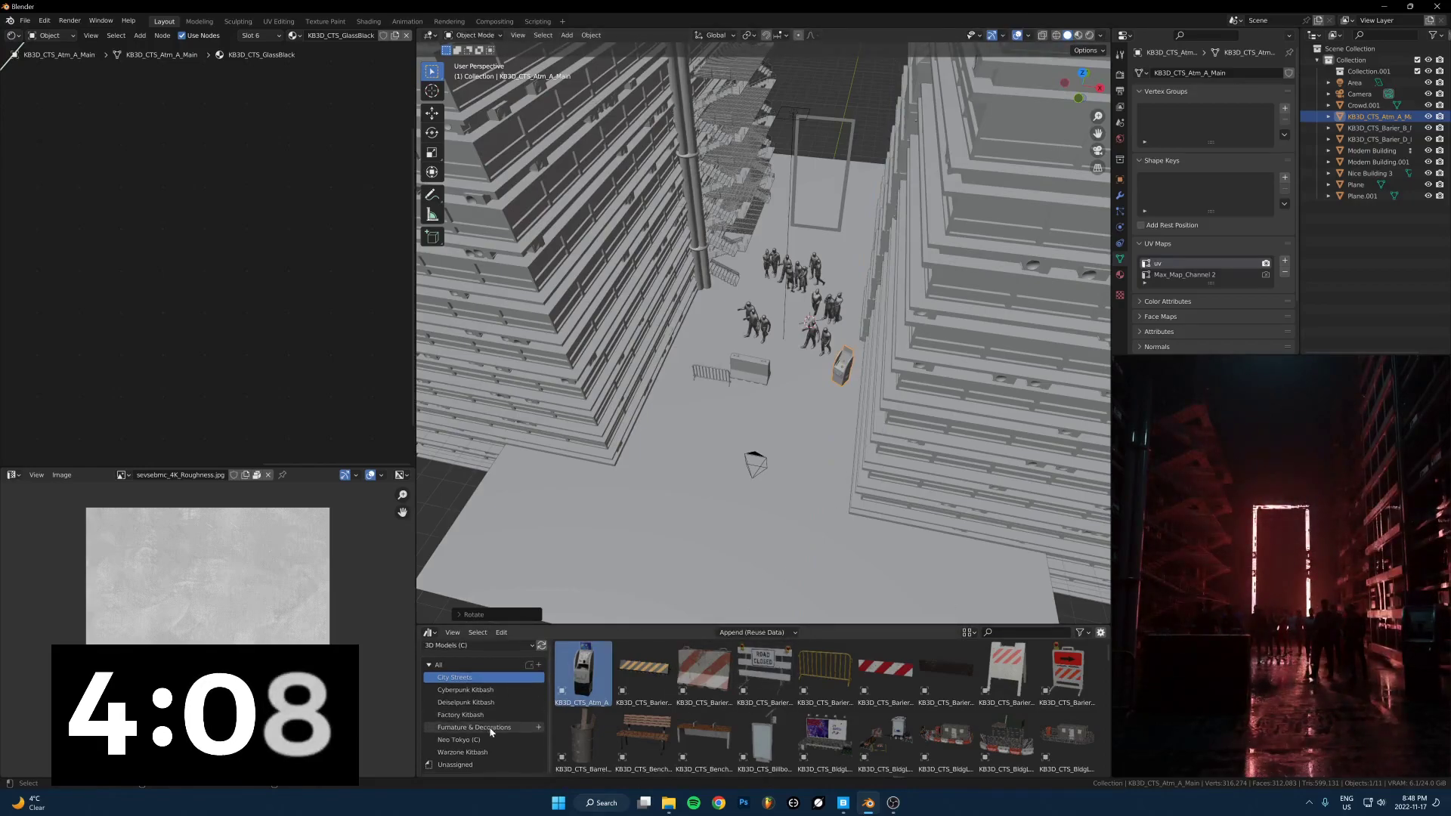
Switch the asset browser to the User Library and search all of its catalogs for "wires"
{"action": "left_click", "coordinate": [457, 651]}
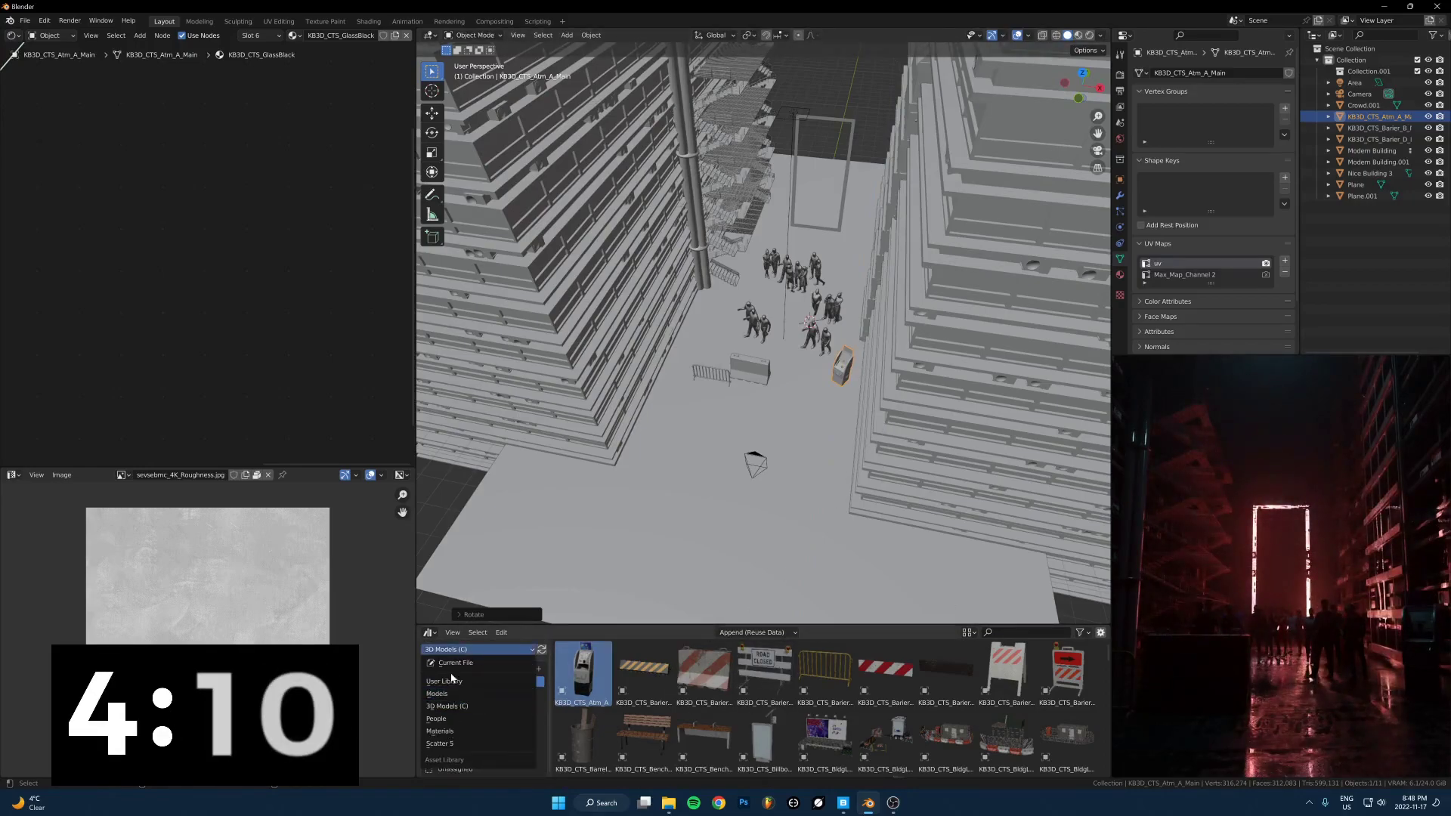
{"action": "left_click", "coordinate": [452, 680]}
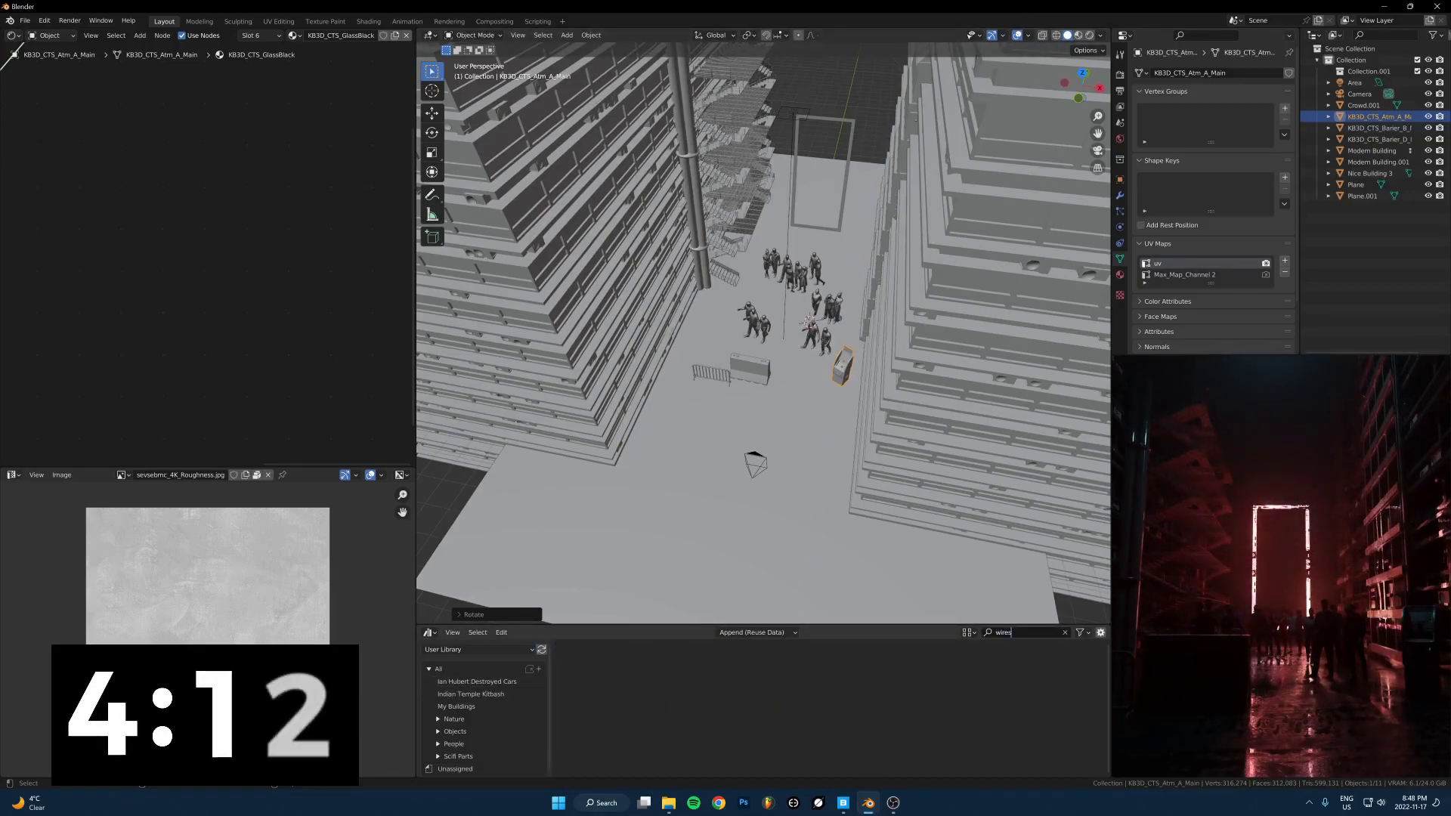
{"action": "left_click", "coordinate": [452, 730]}
{"action": "scroll", "coordinate": [459, 731], "scroll_direction": "down", "scroll_amount": 3}
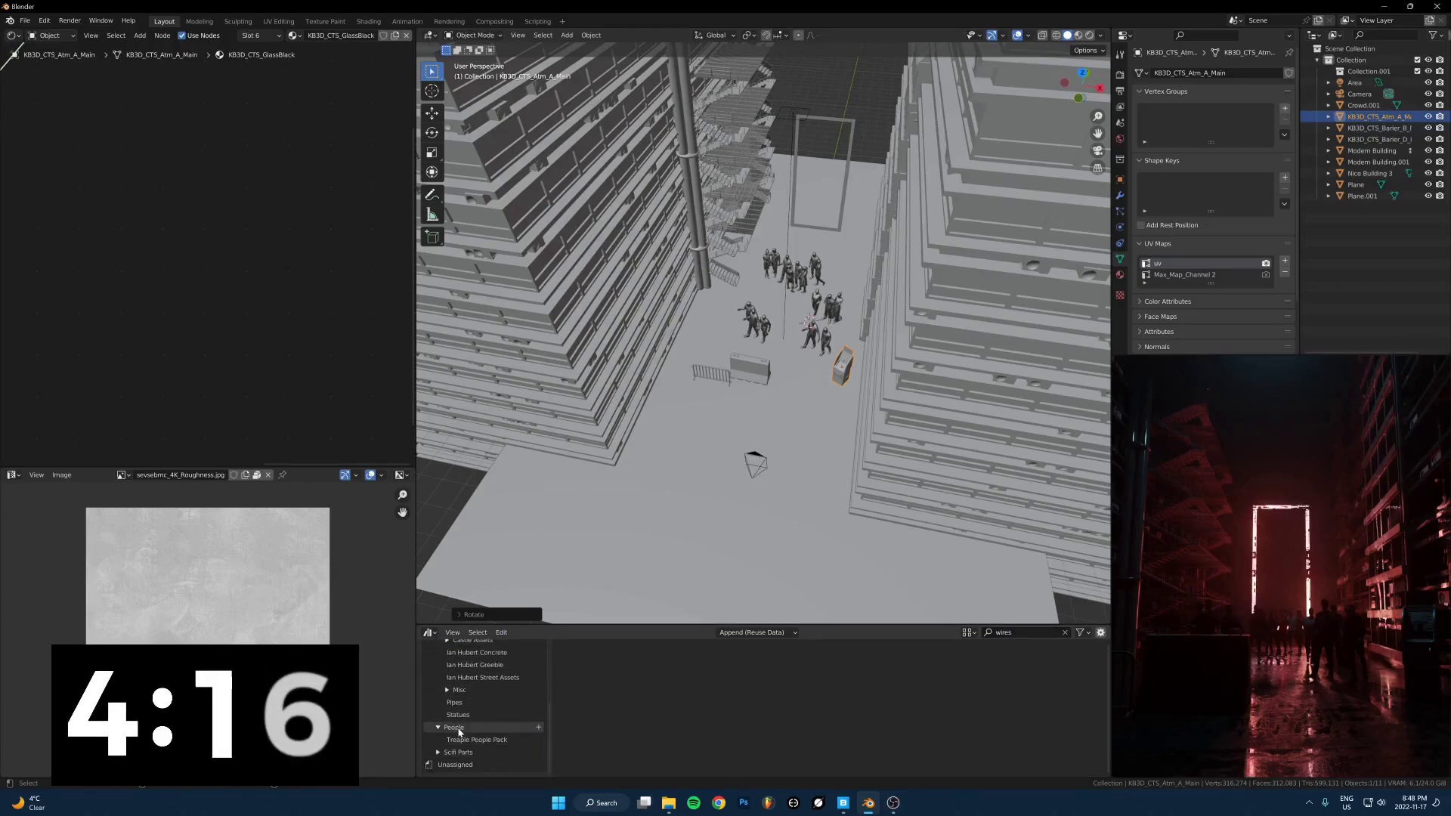
{"action": "scroll", "coordinate": [467, 720], "scroll_direction": "up", "scroll_amount": 3}
{"action": "left_click", "coordinate": [448, 672]}
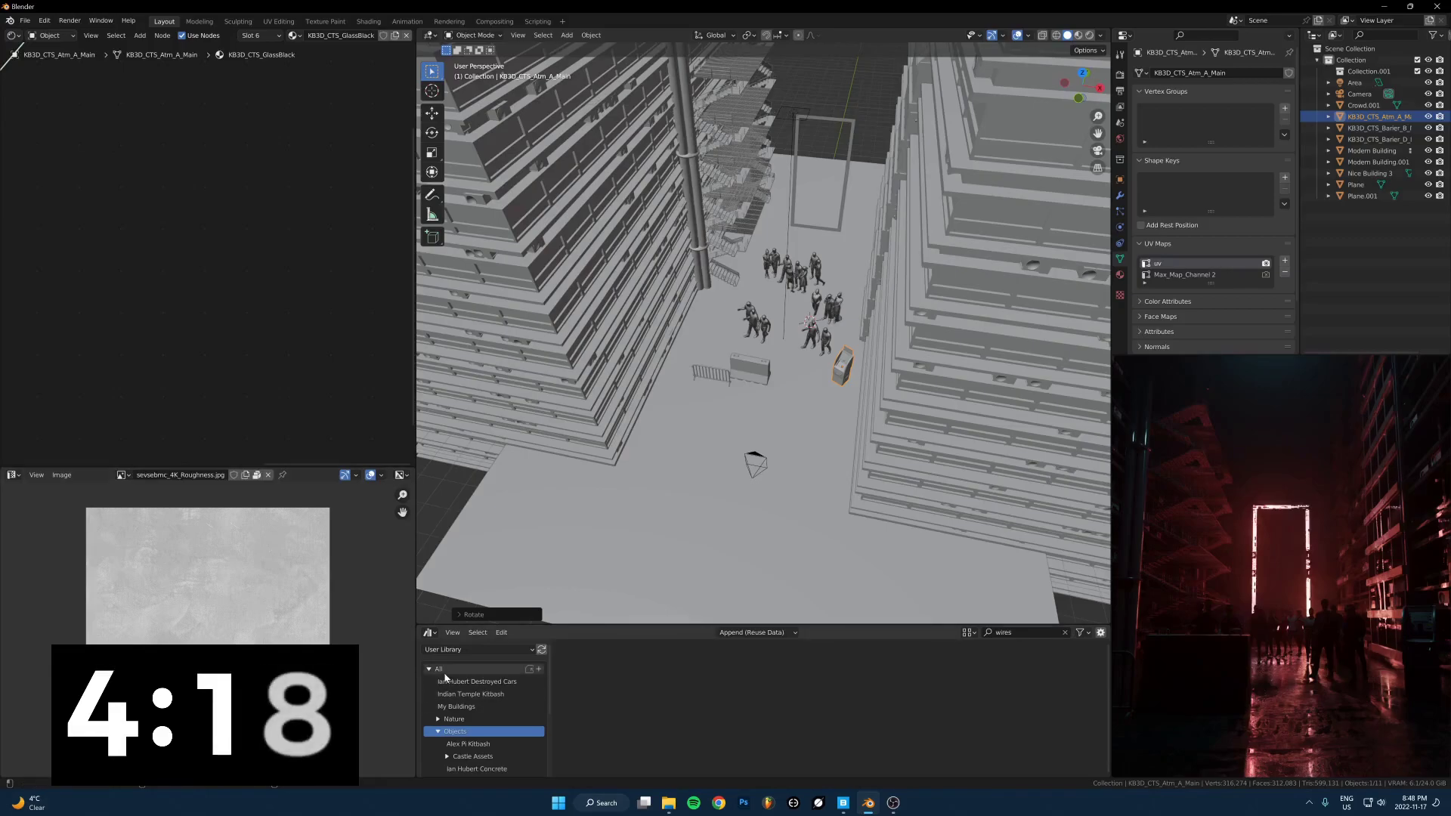
{"action": "scroll", "coordinate": [931, 718], "scroll_direction": "down", "scroll_amount": 2}
{"action": "scroll", "coordinate": [931, 718], "scroll_direction": "down", "scroll_amount": 4}
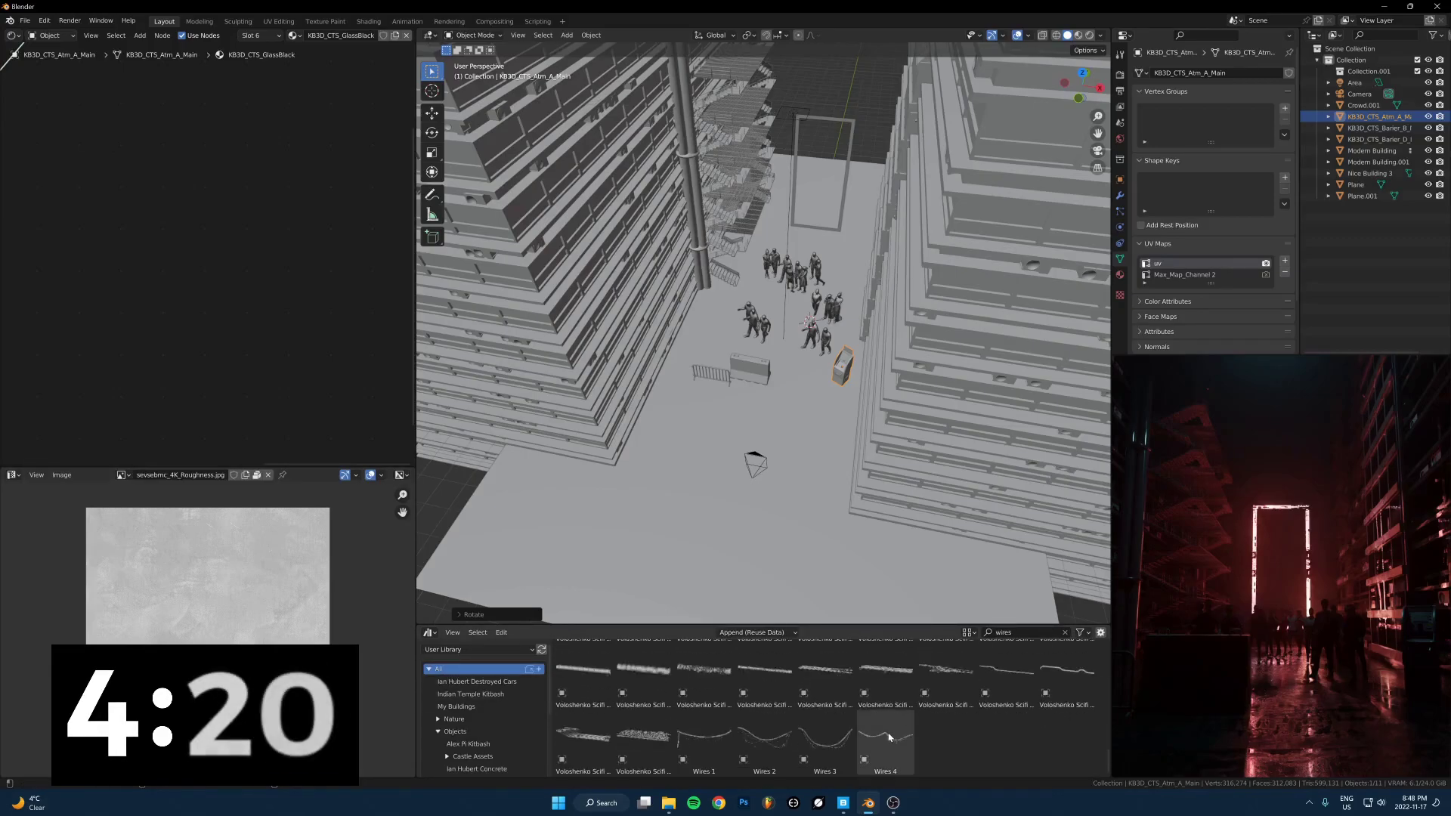
Place the Wires 2 asset in the alley and scale it up to span the gap between the buildings
{"action": "left_click_drag", "start_coordinate": [765, 739], "coordinate": [748, 405]}
{"action": "scroll", "coordinate": [748, 406], "scroll_direction": "down", "scroll_amount": 3}
{"action": "key", "text": "s"}
{"action": "left_click", "coordinate": [913, 426]}
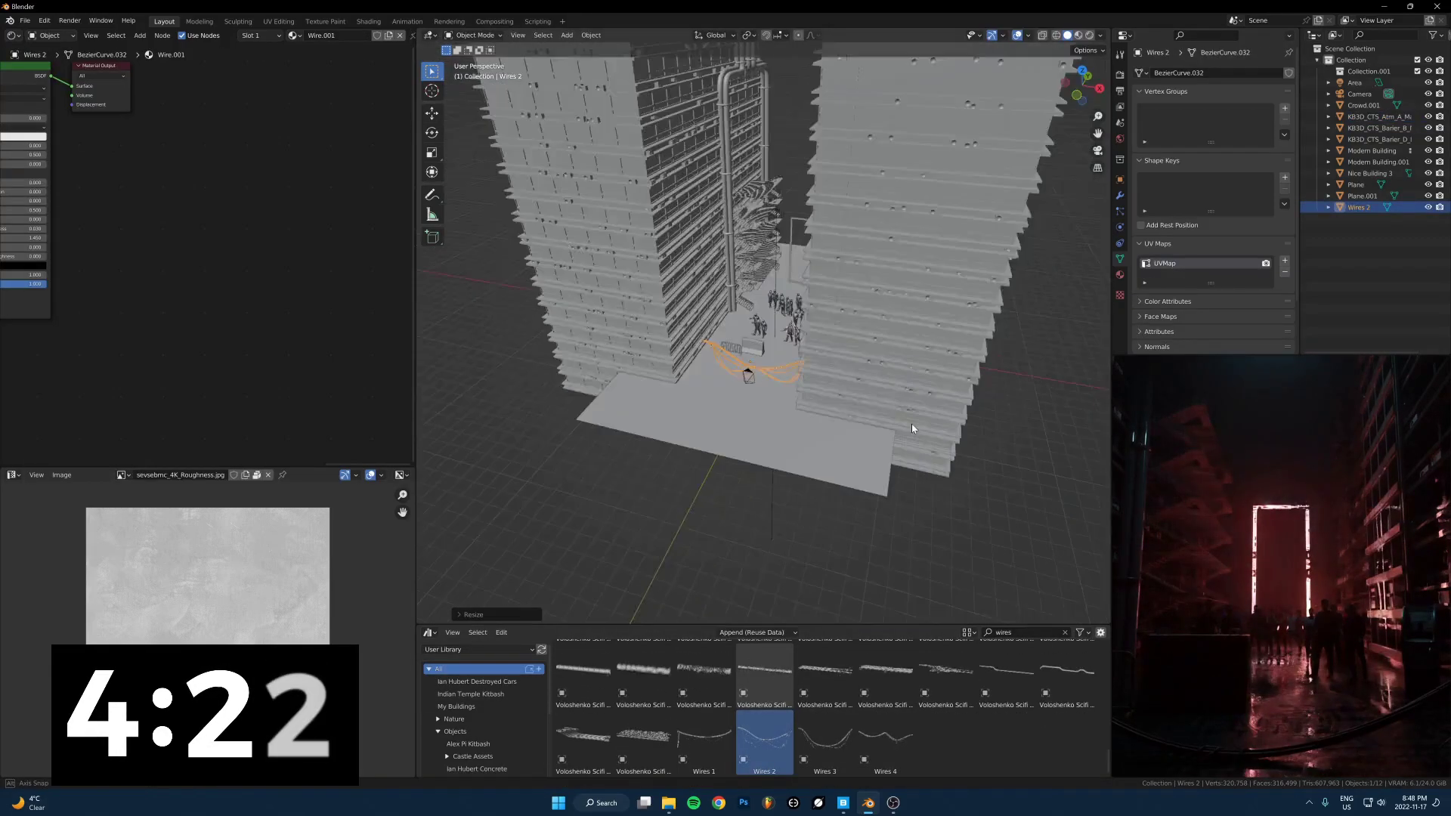
Raise the wires along Z above the ground and shift them along Y in the alley
{"action": "key", "text": "g"}
{"action": "key", "text": "z"}
{"action": "middle_click_drag", "start_coordinate": [911, 424], "coordinate": [884, 378]}
{"action": "left_click", "coordinate": [909, 361]}
{"action": "key", "text": "g"}
{"action": "key", "text": "y"}
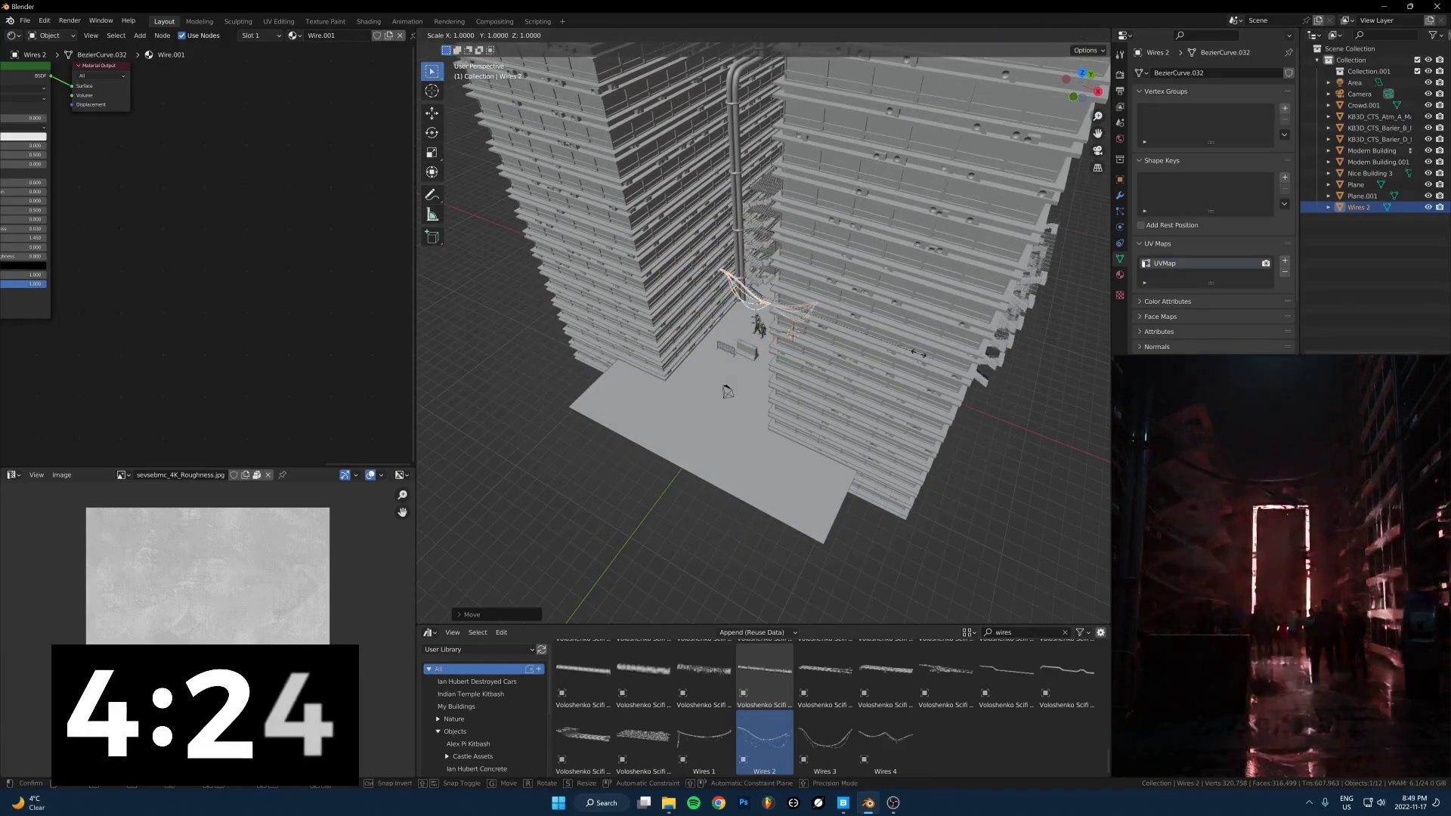
{"action": "left_click", "coordinate": [941, 354]}
Refine the wires' position along Z and Y and rotate them between the buildings
{"action": "key", "text": "g"}
{"action": "key", "text": "z"}
{"action": "middle_click_drag", "start_coordinate": [899, 439], "coordinate": [880, 364]}
{"action": "left_click", "coordinate": [882, 387]}
{"action": "key", "text": "g"}
{"action": "key", "text": "y"}
{"action": "left_click", "coordinate": [794, 401]}
{"action": "key", "text": "s"}
{"action": "key", "text": "z"}
{"action": "left_click", "coordinate": [813, 366]}
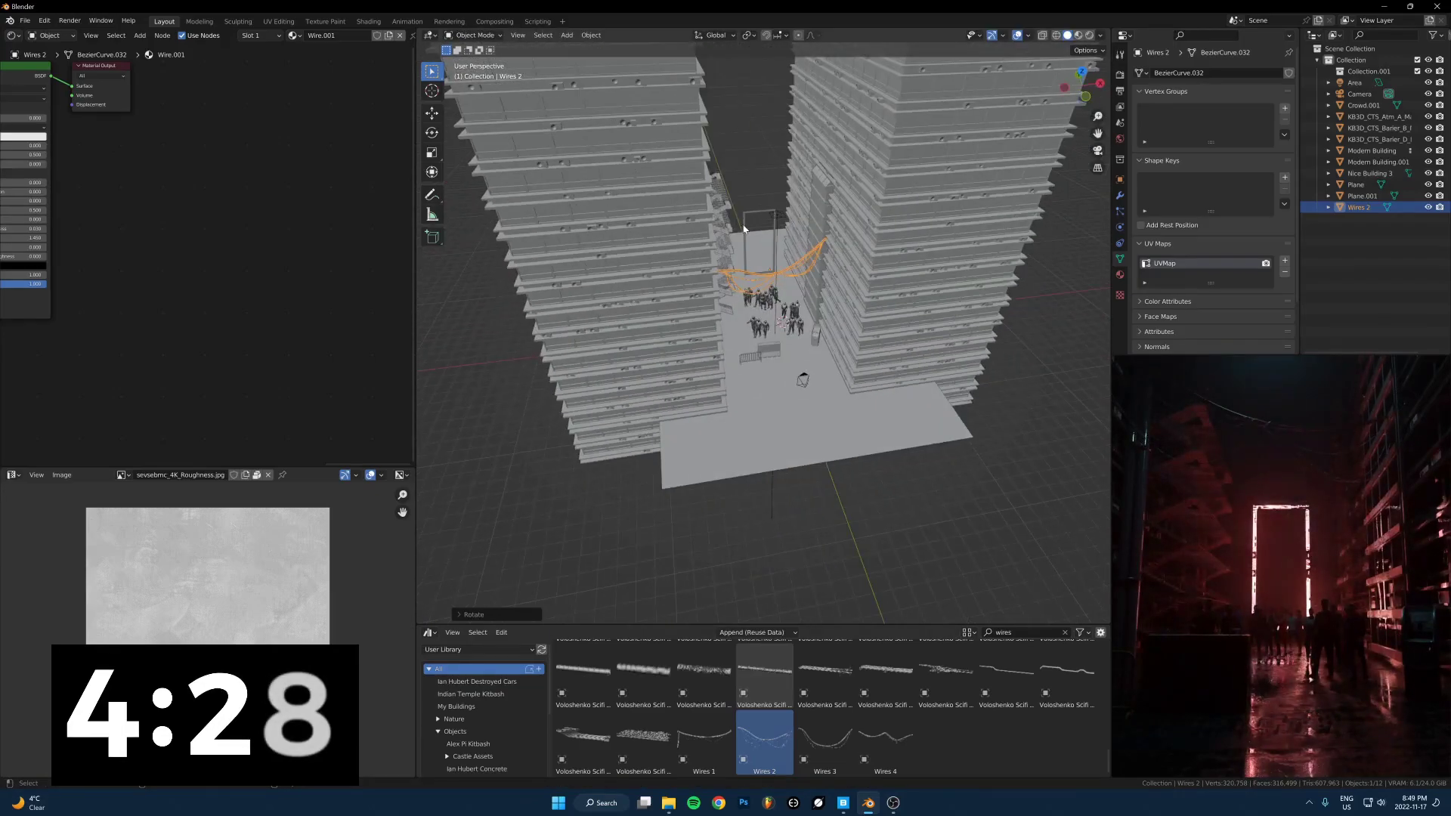
In the glowing frame's material, move the Principled BSDF node off the Material Output node toward the ColorRamp
{"action": "left_click", "coordinate": [773, 242]}
{"action": "left_click_drag", "start_coordinate": [161, 303], "coordinate": [317, 281]}
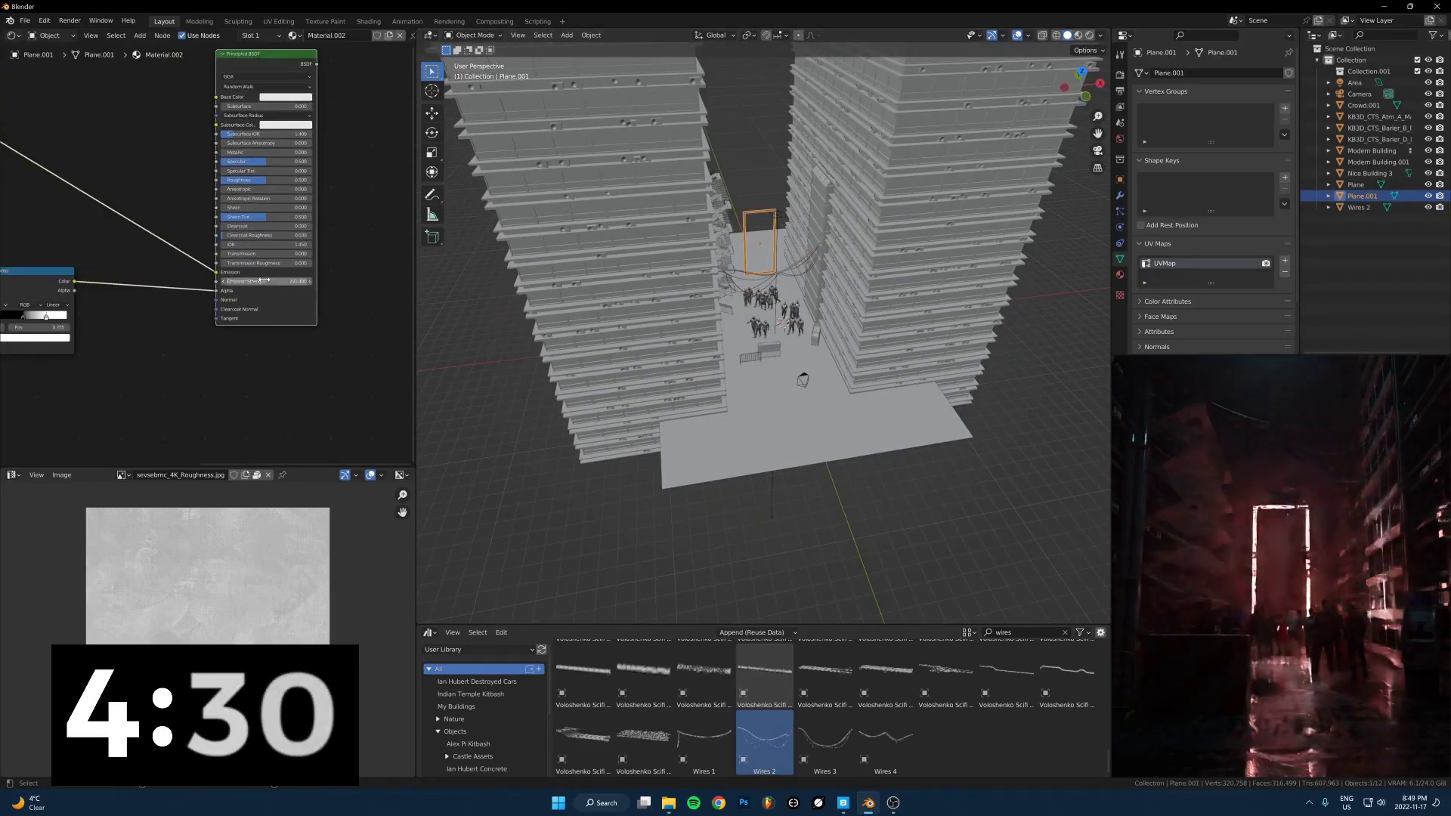
{"action": "scroll", "coordinate": [266, 257], "scroll_direction": "down", "scroll_amount": 3}
{"action": "left_click_drag", "start_coordinate": [261, 97], "coordinate": [190, 101]}
Adjust the wires' height along Z and rotate them so they cross the alley diagonally
{"action": "scroll", "coordinate": [877, 320], "scroll_direction": "up", "scroll_amount": 5}
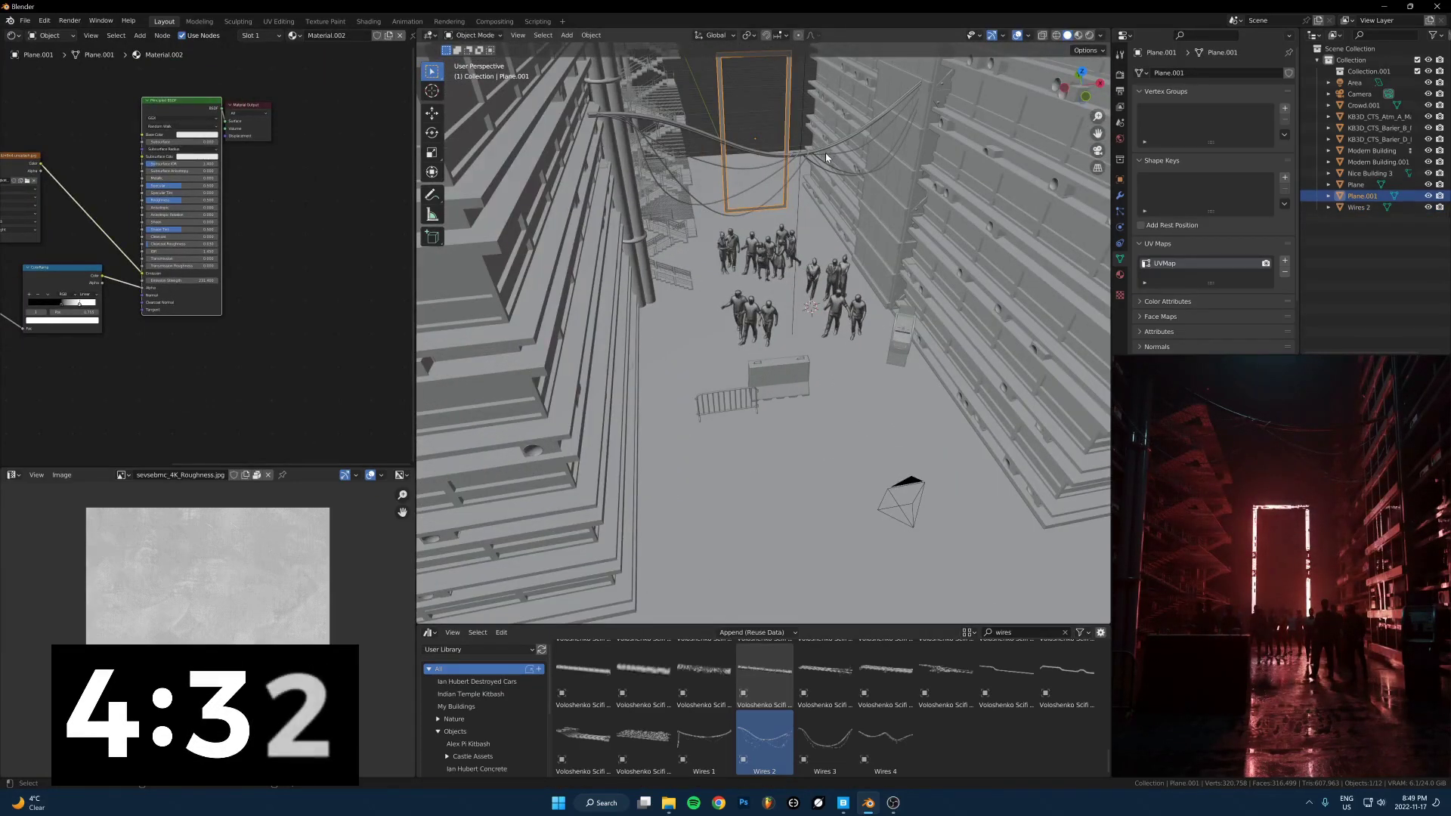
{"action": "left_click", "coordinate": [826, 155]}
{"action": "middle_click_drag", "start_coordinate": [826, 157], "coordinate": [881, 352]}
{"action": "key", "text": "g"}
{"action": "key", "text": "z"}
{"action": "left_click", "coordinate": [842, 250]}
{"action": "key", "text": "r"}
{"action": "left_click", "coordinate": [904, 336]}
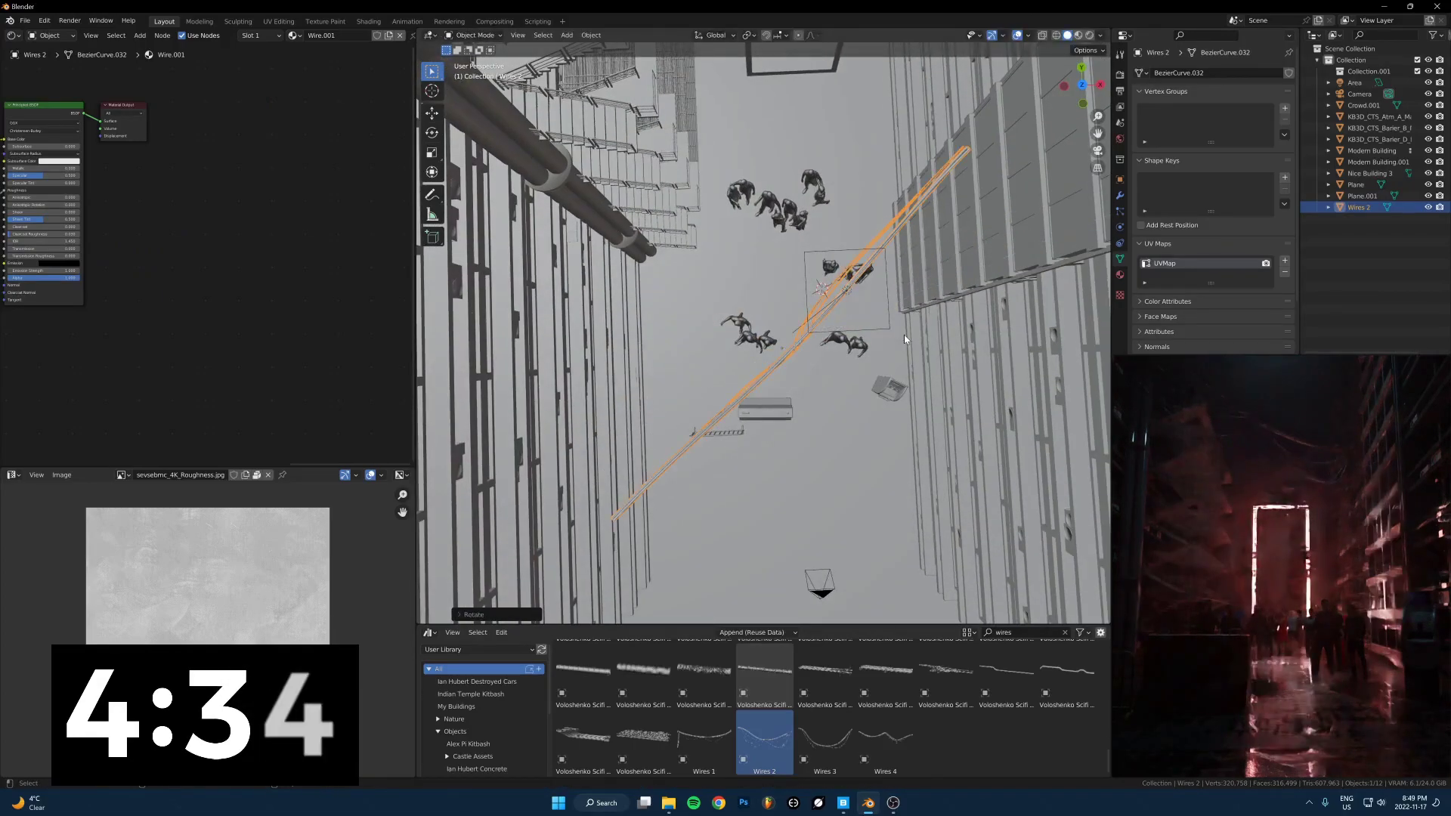
Try to delete the barriers and the ATM together, and undo the deletion that also includes the ground plane
{"action": "middle_click_drag", "start_coordinate": [842, 434], "coordinate": [739, 338]}
{"action": "left_click", "coordinate": [702, 399]}
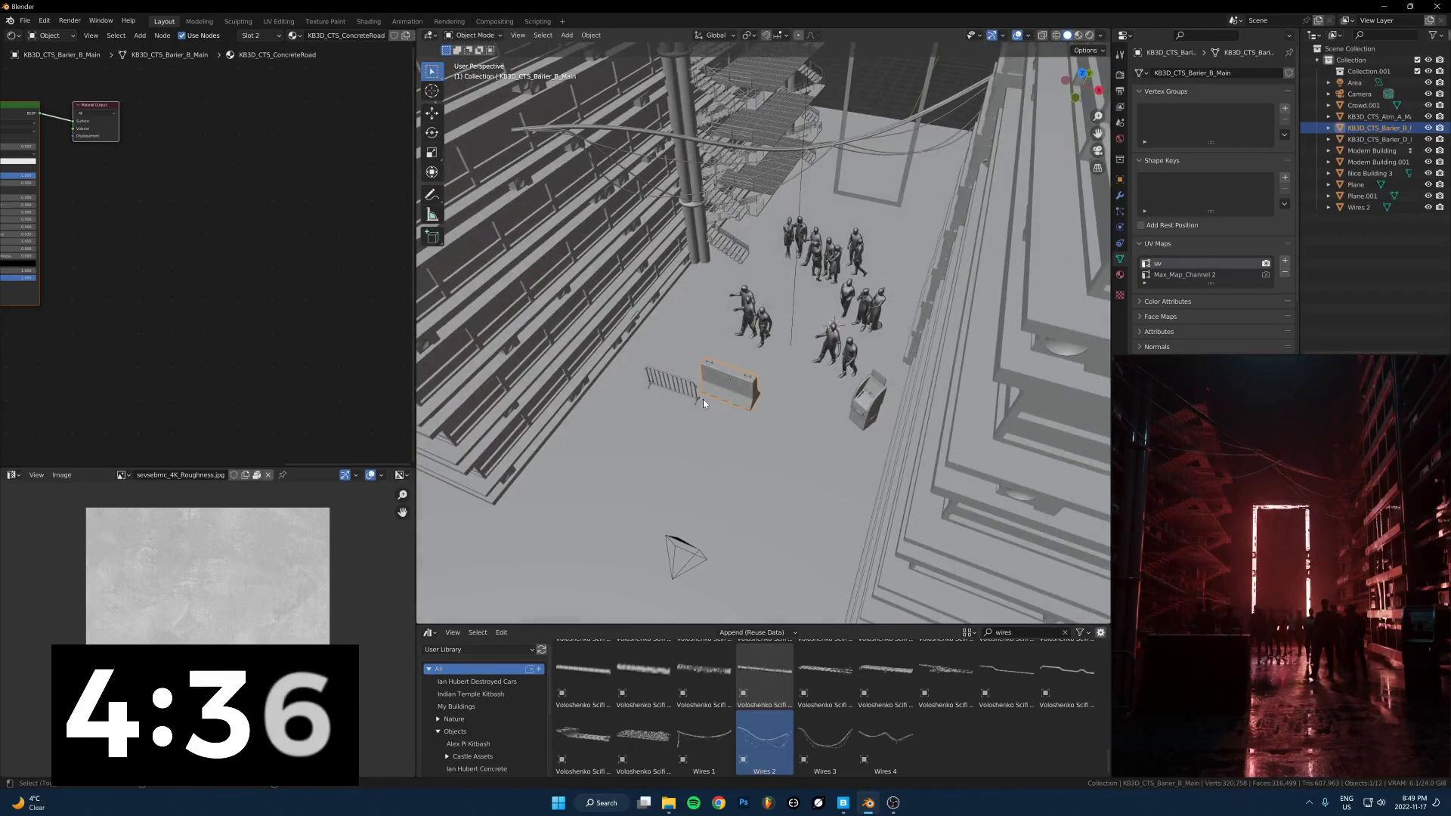
{"action": "left_click", "coordinate": [865, 397], "text": "shift"}
{"action": "key", "text": "x"}
{"action": "left_click", "coordinate": [854, 435]}
{"action": "middle_click_drag", "start_coordinate": [786, 440], "coordinate": [826, 359], "text": "shift"}
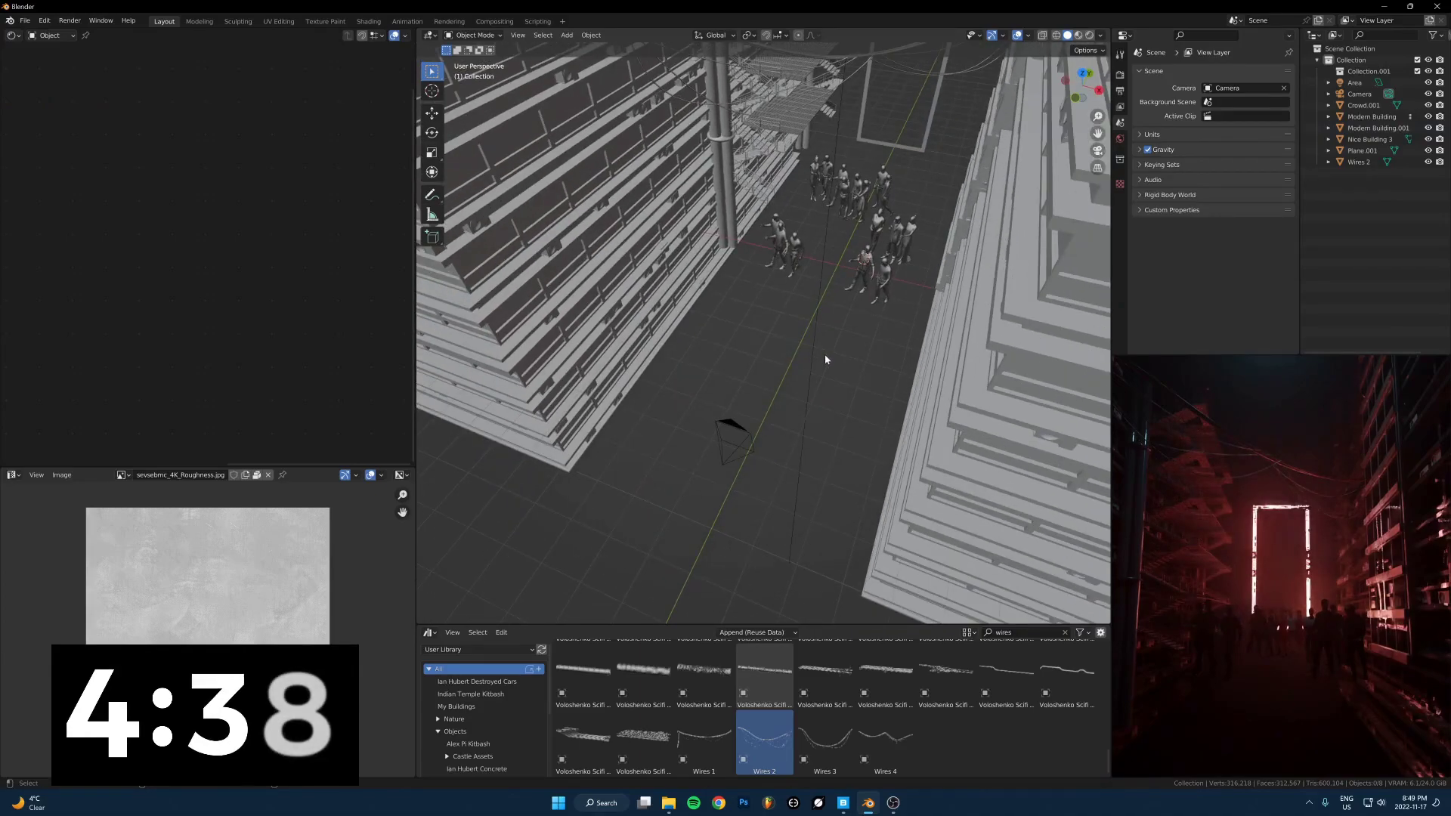
{"action": "key", "text": "ctrl+z"}
Delete the concrete barrier, the metal crowd barrier and the ATM while keeping the ground plane
{"action": "left_click_drag", "start_coordinate": [811, 417], "coordinate": [768, 467]}
{"action": "key", "text": "Delete"}
{"action": "scroll", "coordinate": [838, 423], "scroll_direction": "up", "scroll_amount": 4}
{"action": "scroll", "coordinate": [840, 446], "scroll_direction": "down", "scroll_amount": 4}
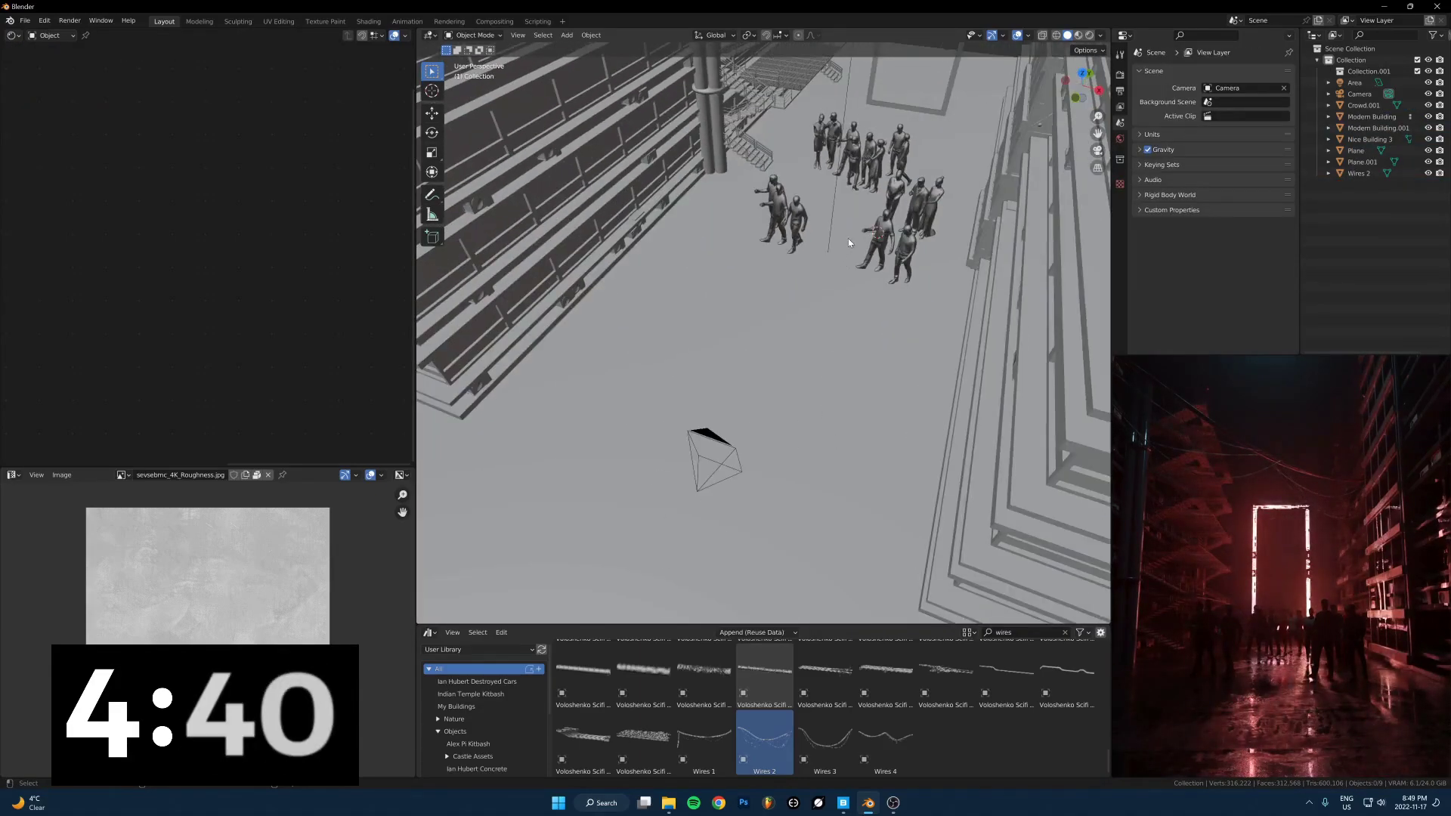
Shift the crowd slightly farther from the camera along the ground with Z locked
{"action": "middle_click_drag", "start_coordinate": [848, 240], "coordinate": [881, 209]}
{"action": "left_click", "coordinate": [930, 230]}
{"action": "left_click", "coordinate": [903, 225]}
{"action": "key", "text": "g"}
{"action": "key", "text": "shift+z"}
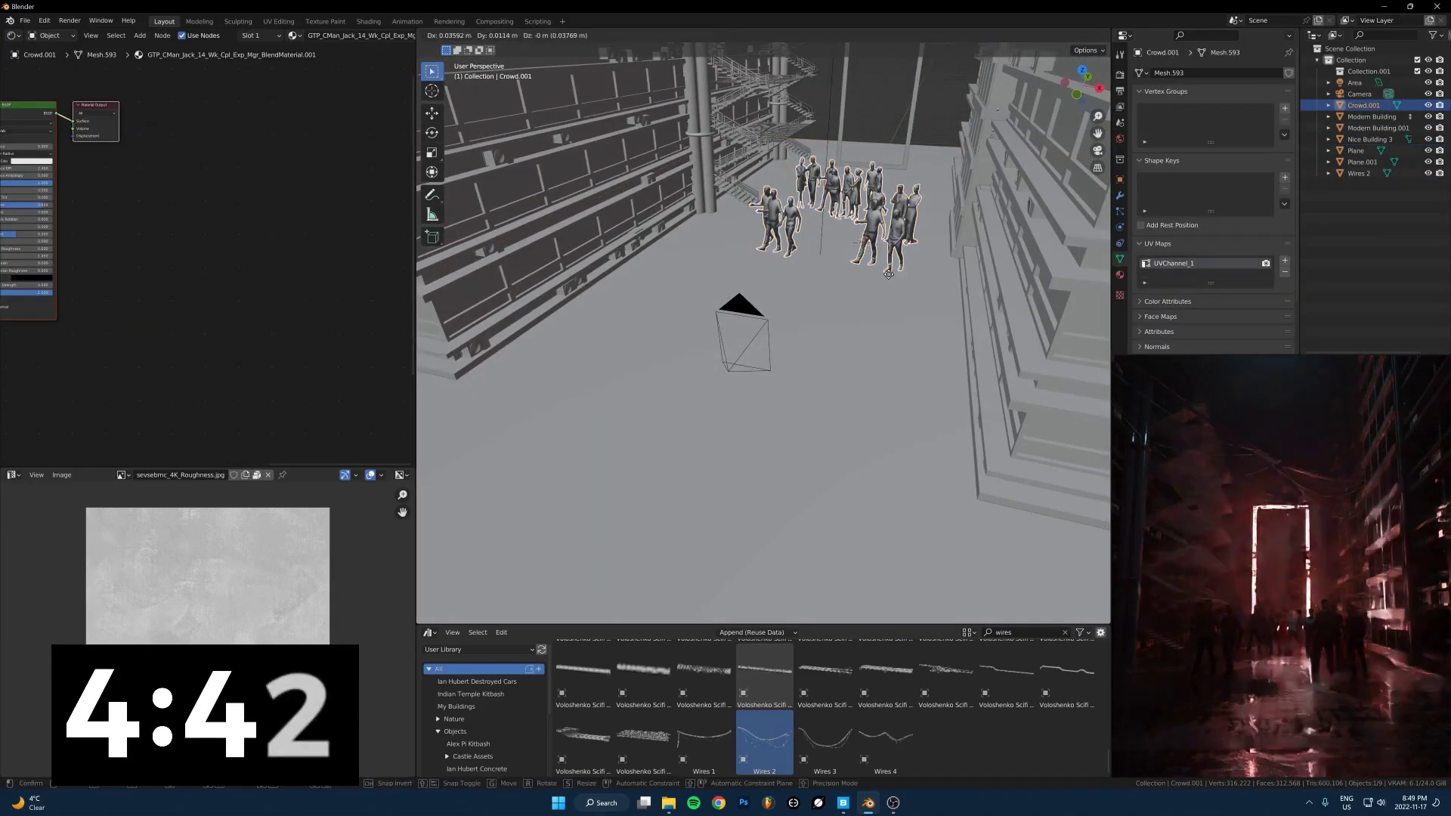
{"action": "left_click", "coordinate": [913, 209]}
Move the camera back slightly, away from the crowd
{"action": "left_click", "coordinate": [759, 346]}
{"action": "left_click_drag", "start_coordinate": [756, 315], "coordinate": [736, 338]}
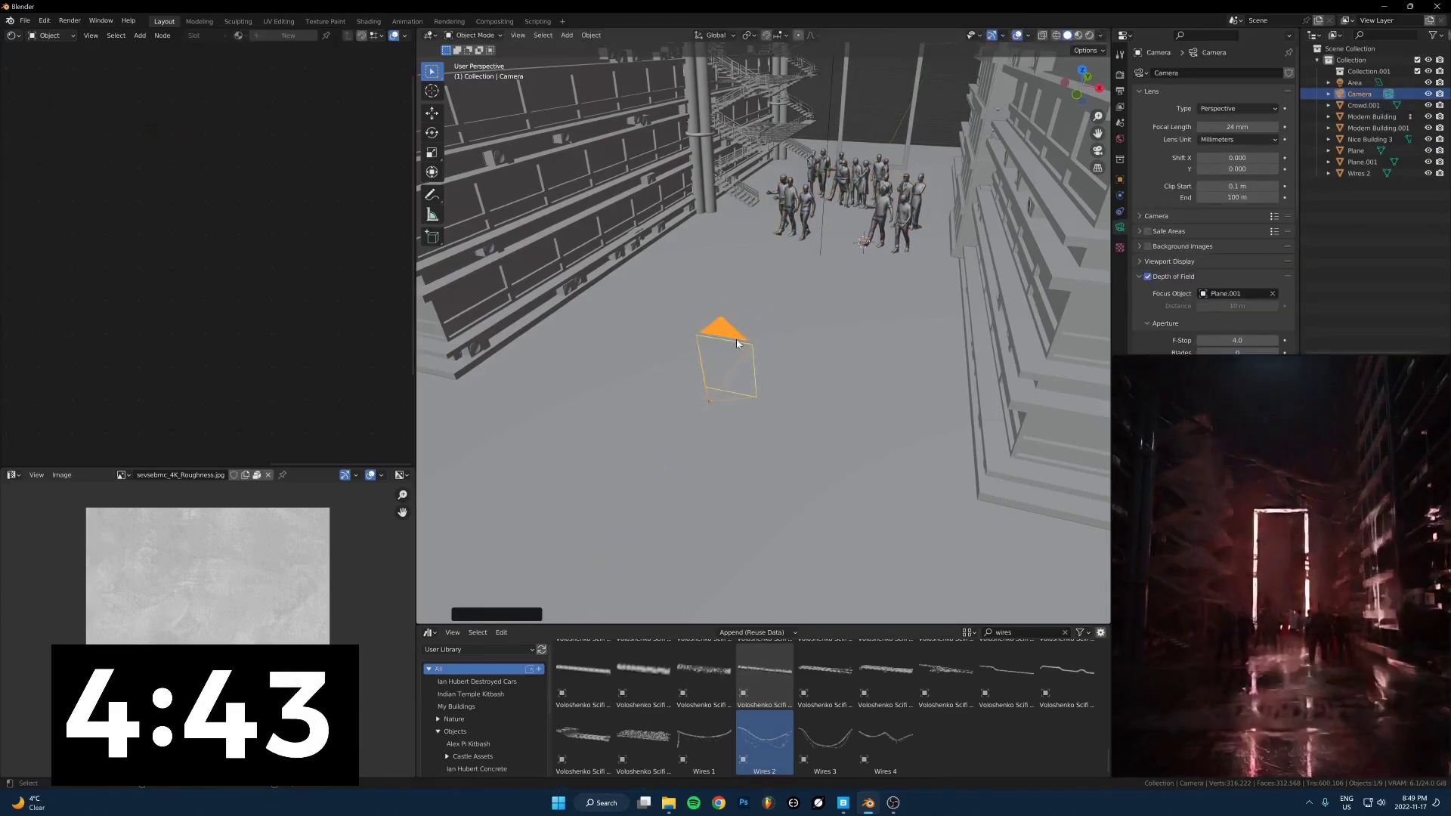
Rotate the crowd, shift it along the ground with Z locked, and turn it about the Z axis
{"action": "left_click", "coordinate": [873, 205]}
{"action": "key", "text": "r"}
{"action": "left_click", "coordinate": [914, 301]}
{"action": "key", "text": "g"}
{"action": "key", "text": "shift+z"}
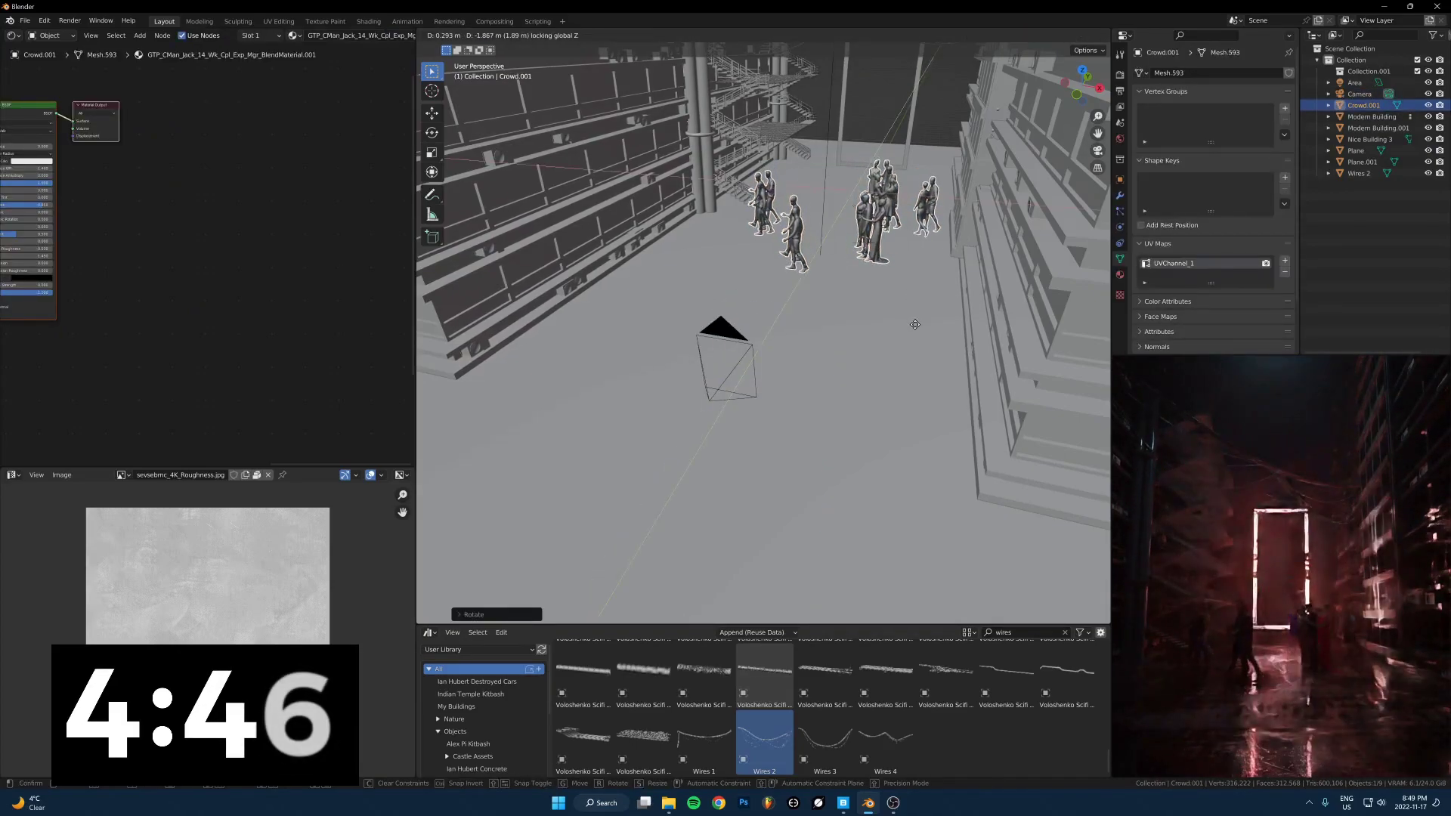
{"action": "left_click", "coordinate": [927, 322]}
{"action": "key", "text": "r"}
{"action": "key", "text": "z"}
{"action": "left_click", "coordinate": [937, 316]}
Move the Modern Building with the zigzag stairs along its local Z axis
{"action": "left_click", "coordinate": [790, 151]}
{"action": "middle_click_drag", "start_coordinate": [823, 353], "coordinate": [834, 337]}
{"action": "scroll", "coordinate": [831, 333], "scroll_direction": "down", "scroll_amount": 4}
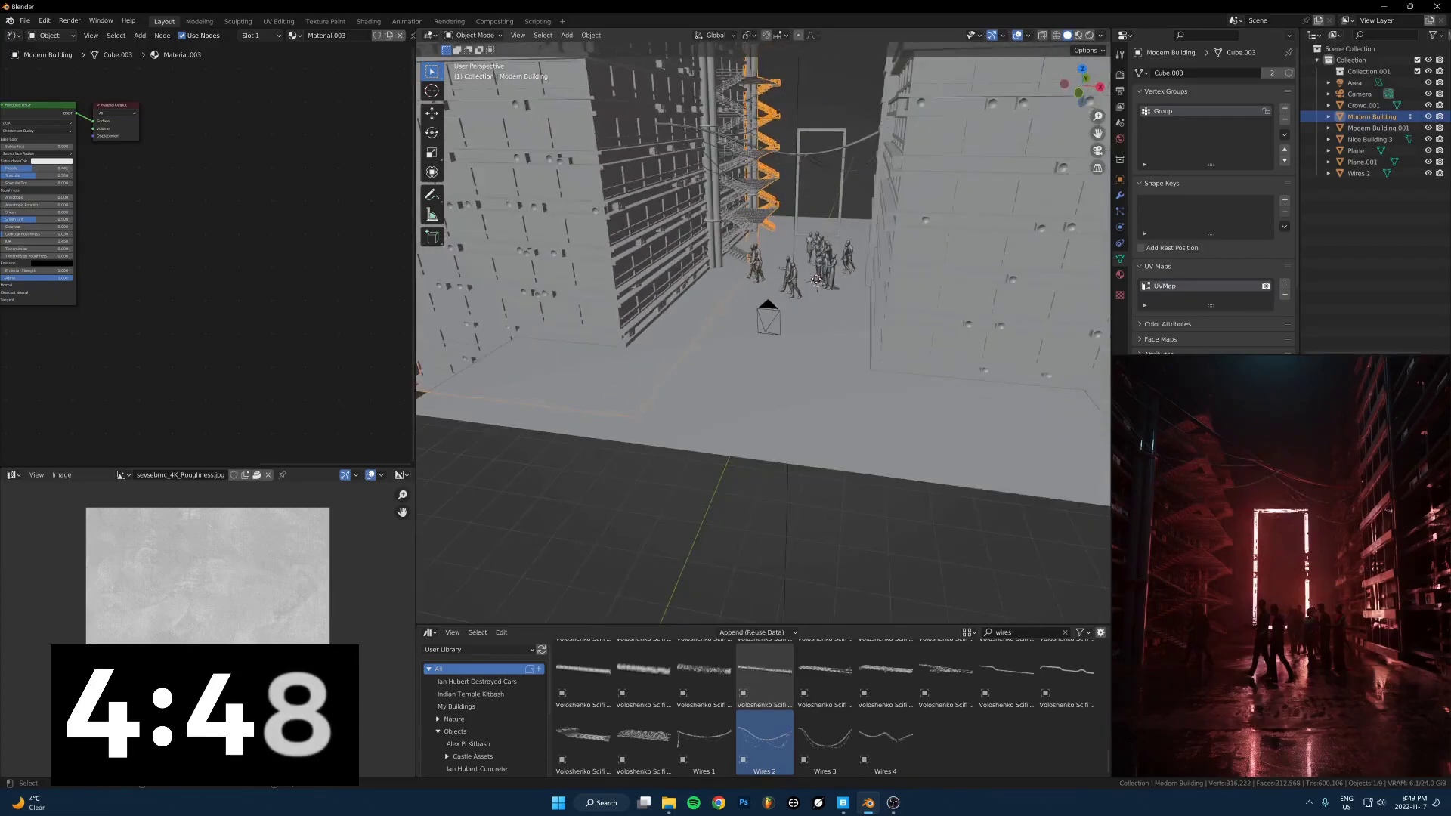
{"action": "key", "text": "g"}
{"action": "key", "text": "z"}
{"action": "key", "text": "z"}
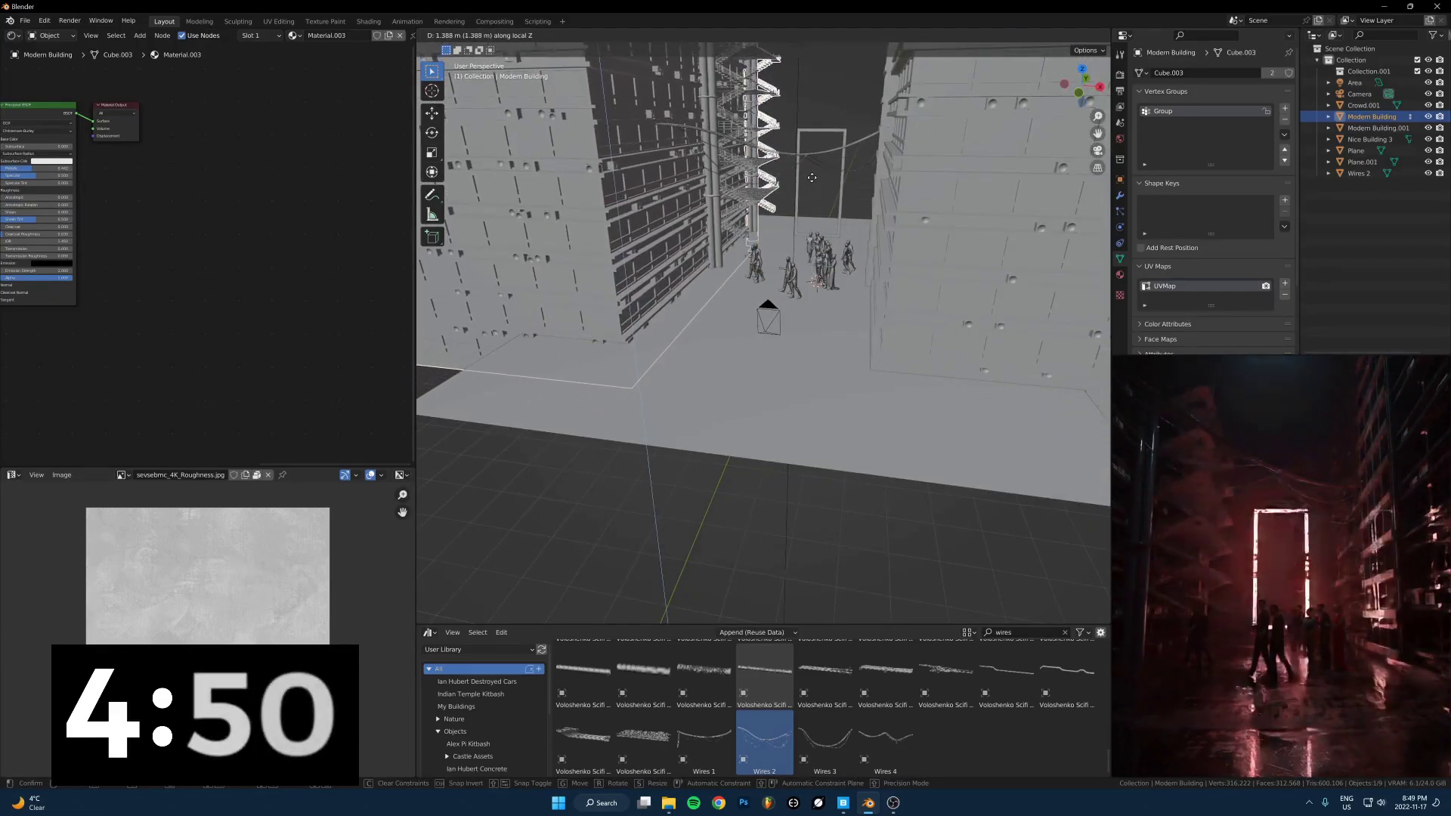
{"action": "left_click", "coordinate": [791, 279]}
{"action": "scroll", "coordinate": [758, 260], "scroll_direction": "down", "scroll_amount": 8}
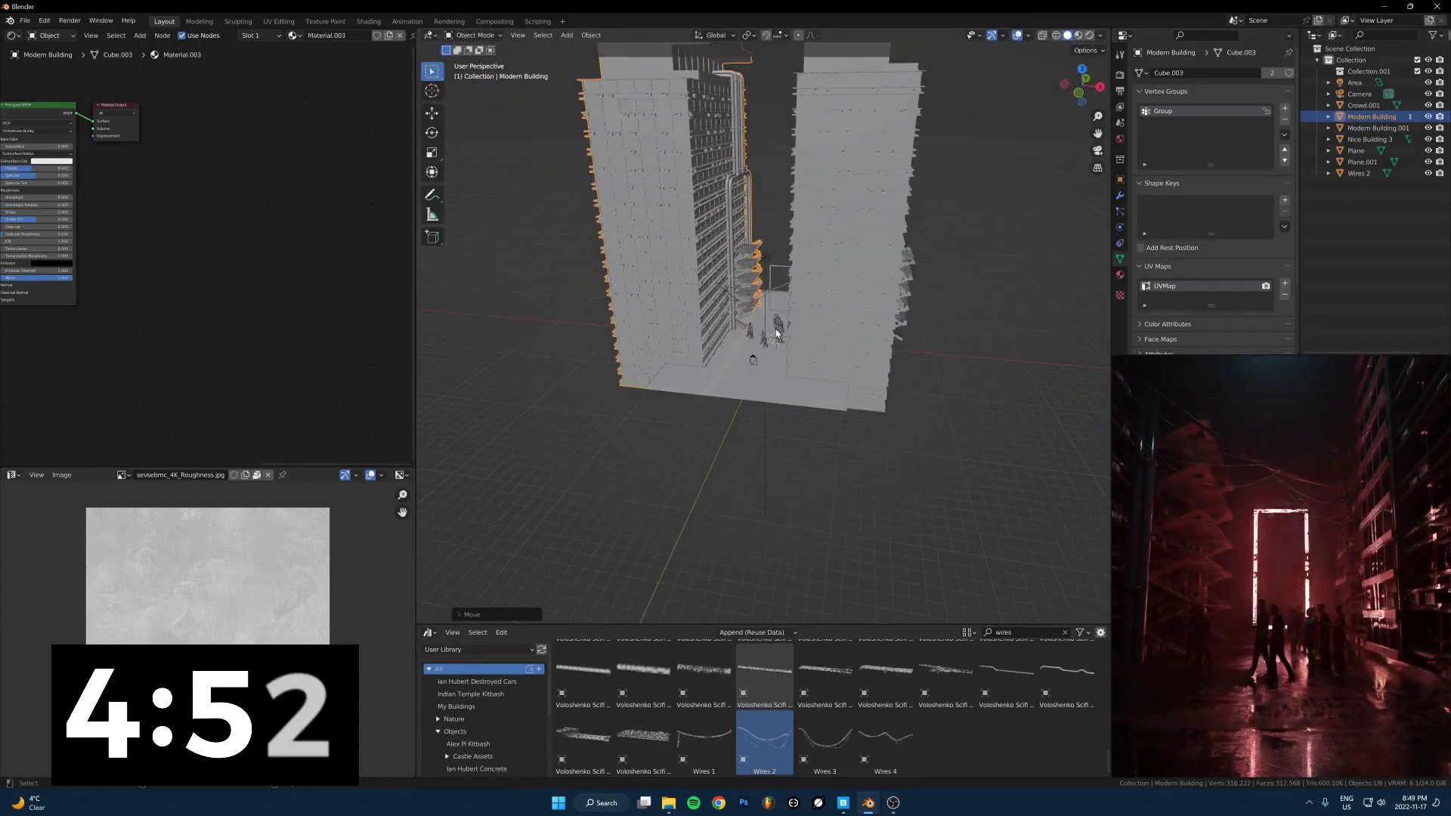
Create a linked duplicate of the Wires 2 object, rotate it about Z and place it diagonally across the alley behind the original
{"action": "scroll", "coordinate": [756, 330], "scroll_direction": "up", "scroll_amount": 3}
{"action": "left_click", "coordinate": [770, 347]}
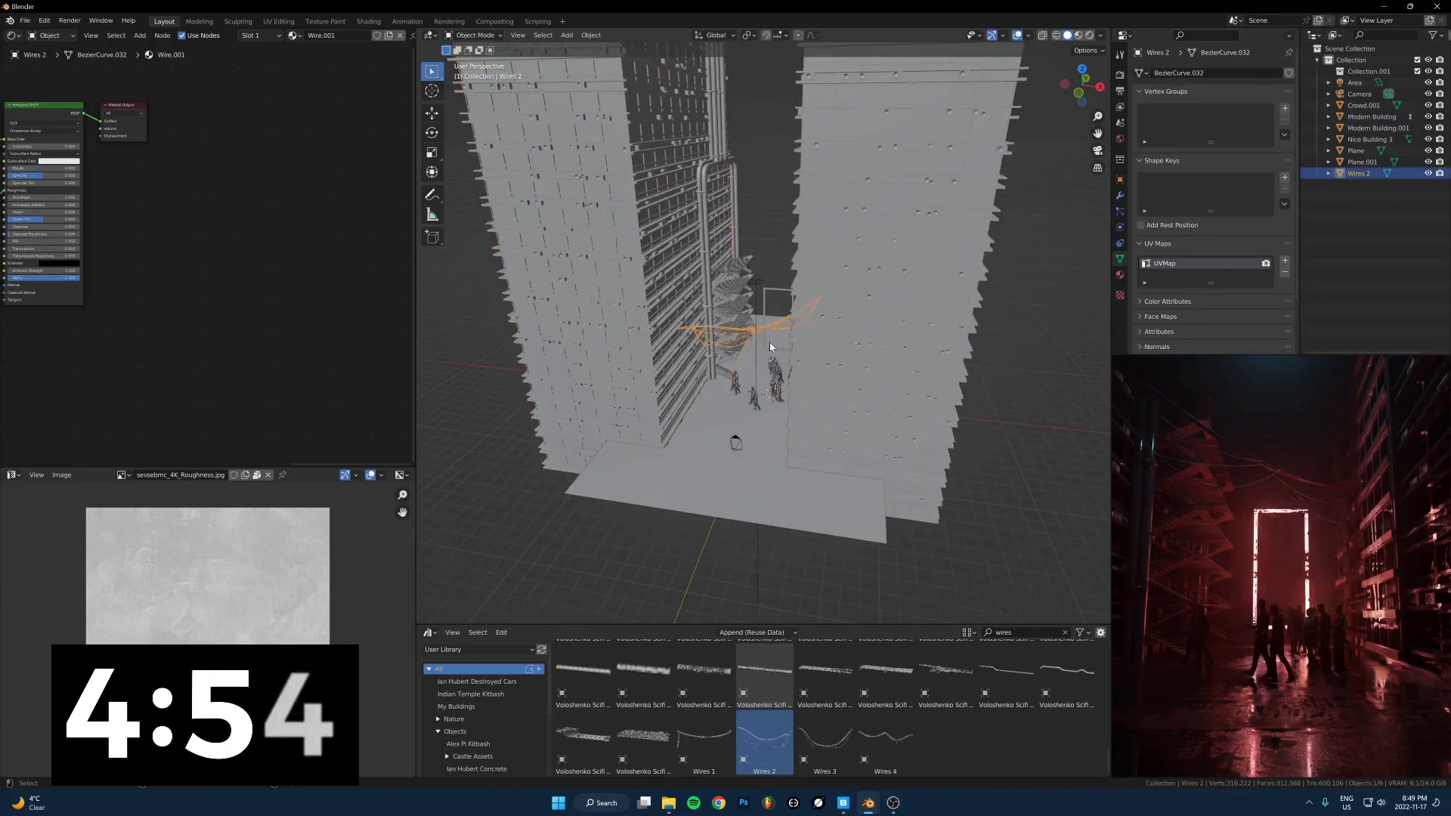
{"action": "key", "text": "KP_7"}
{"action": "key", "text": "alt+d"}
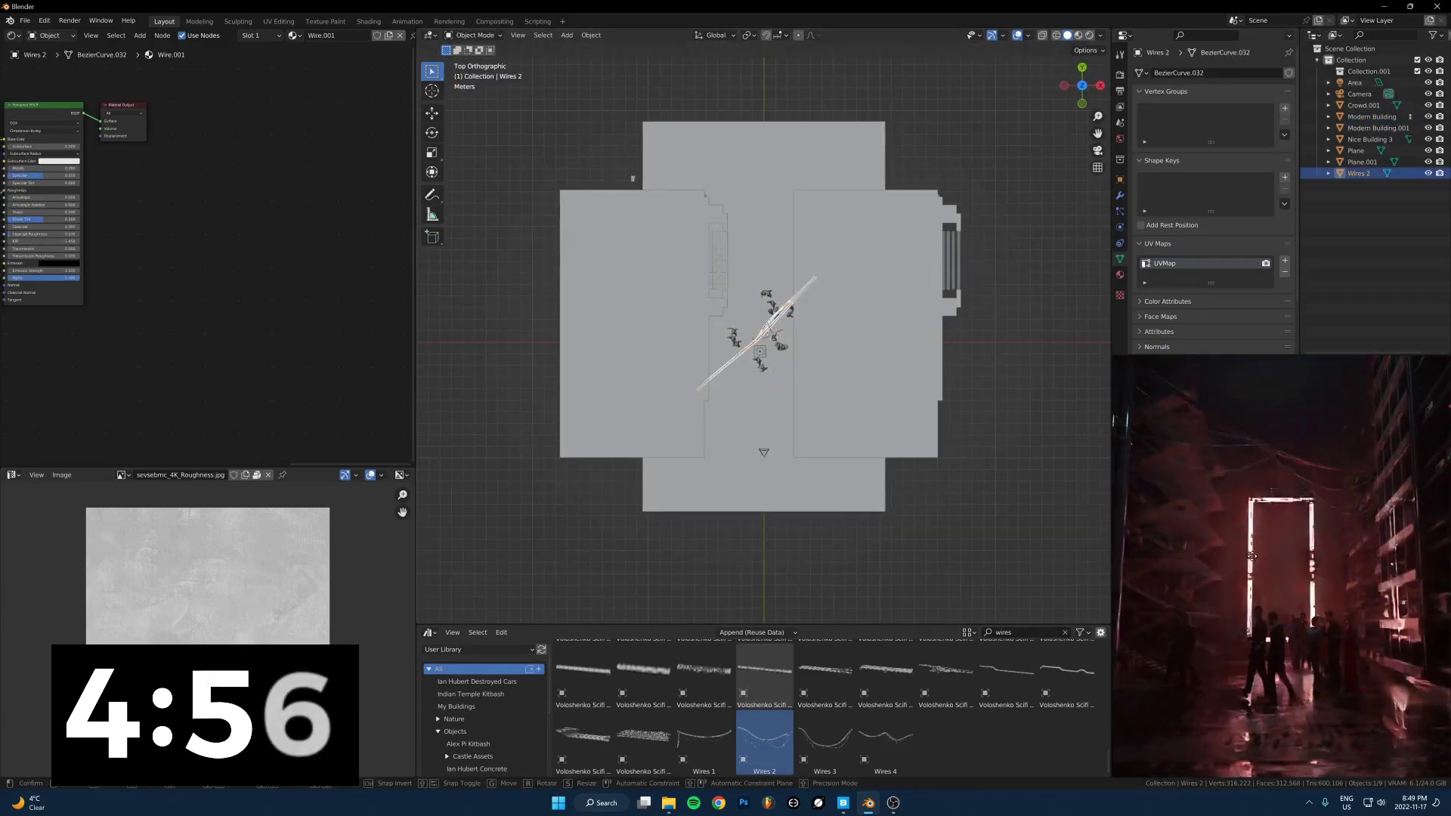
{"action": "key", "text": "r"}
{"action": "key", "text": "z"}
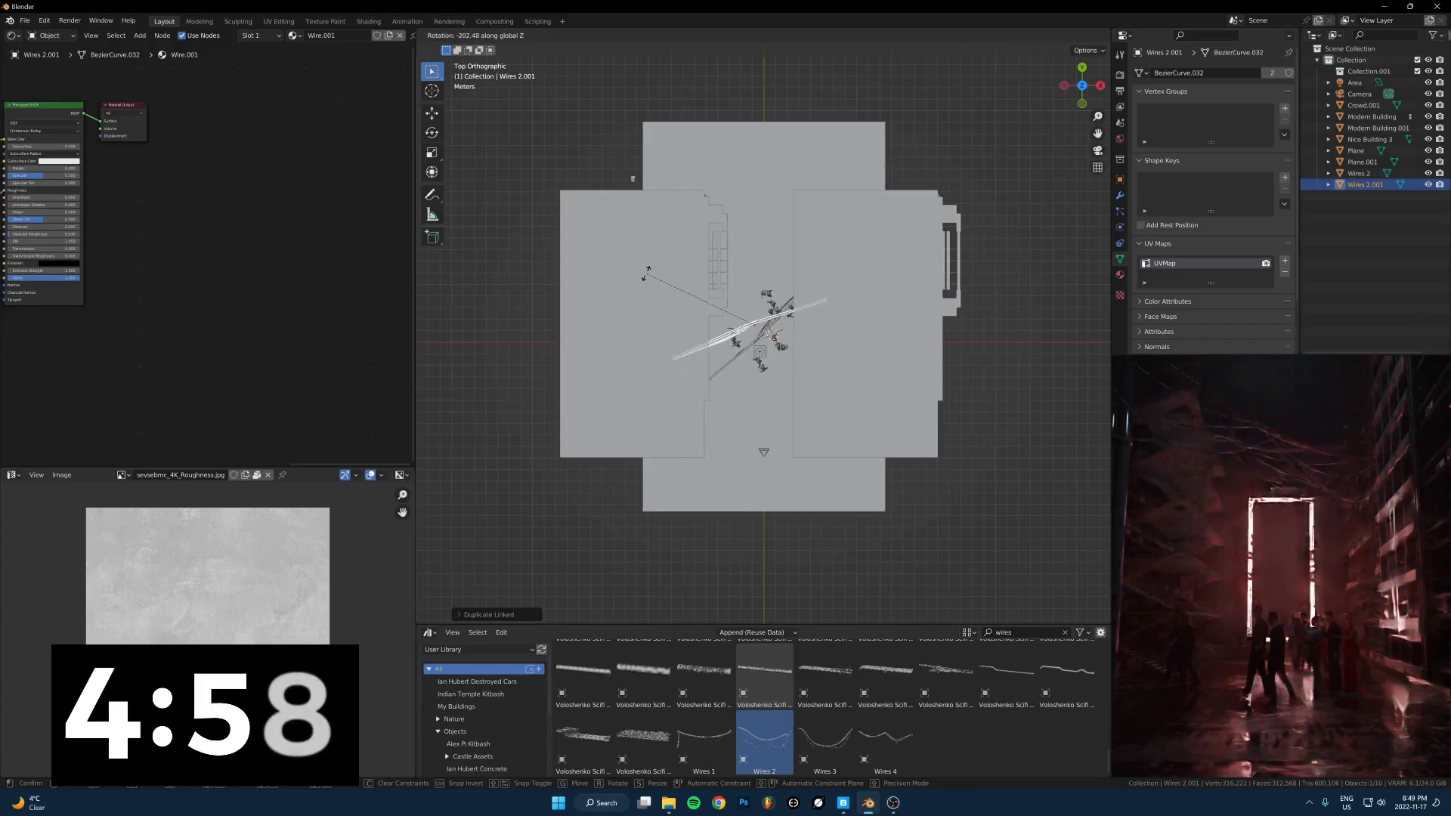
{"action": "left_click", "coordinate": [675, 327]}
{"action": "key", "text": "g"}
{"action": "left_click", "coordinate": [787, 322]}
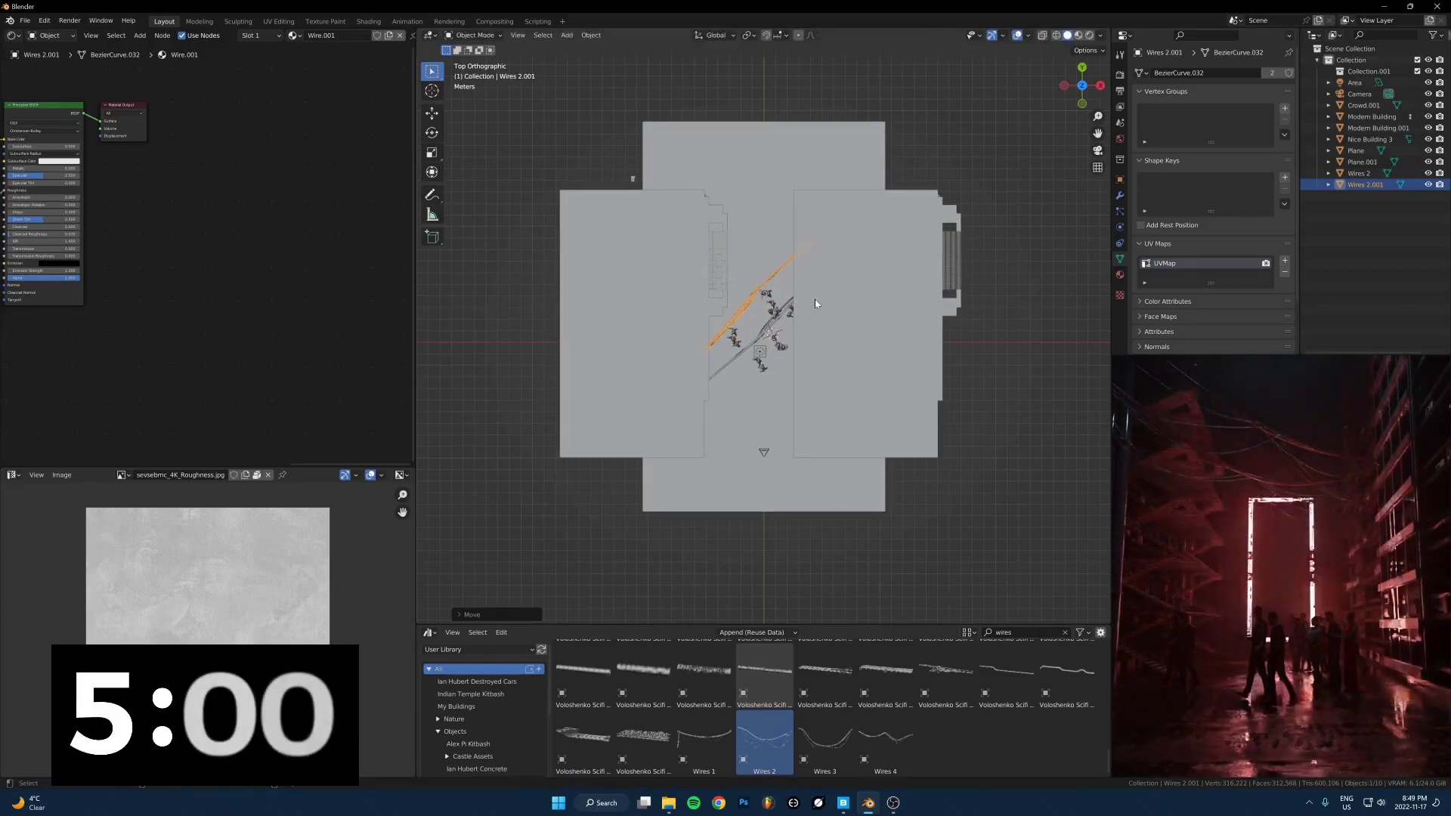
Make another linked duplicate of the wires, rotate it to span straight across the alley and move it to the far end
{"action": "key", "text": "alt+d"}
{"action": "key", "text": "r"}
{"action": "left_click", "coordinate": [757, 341]}
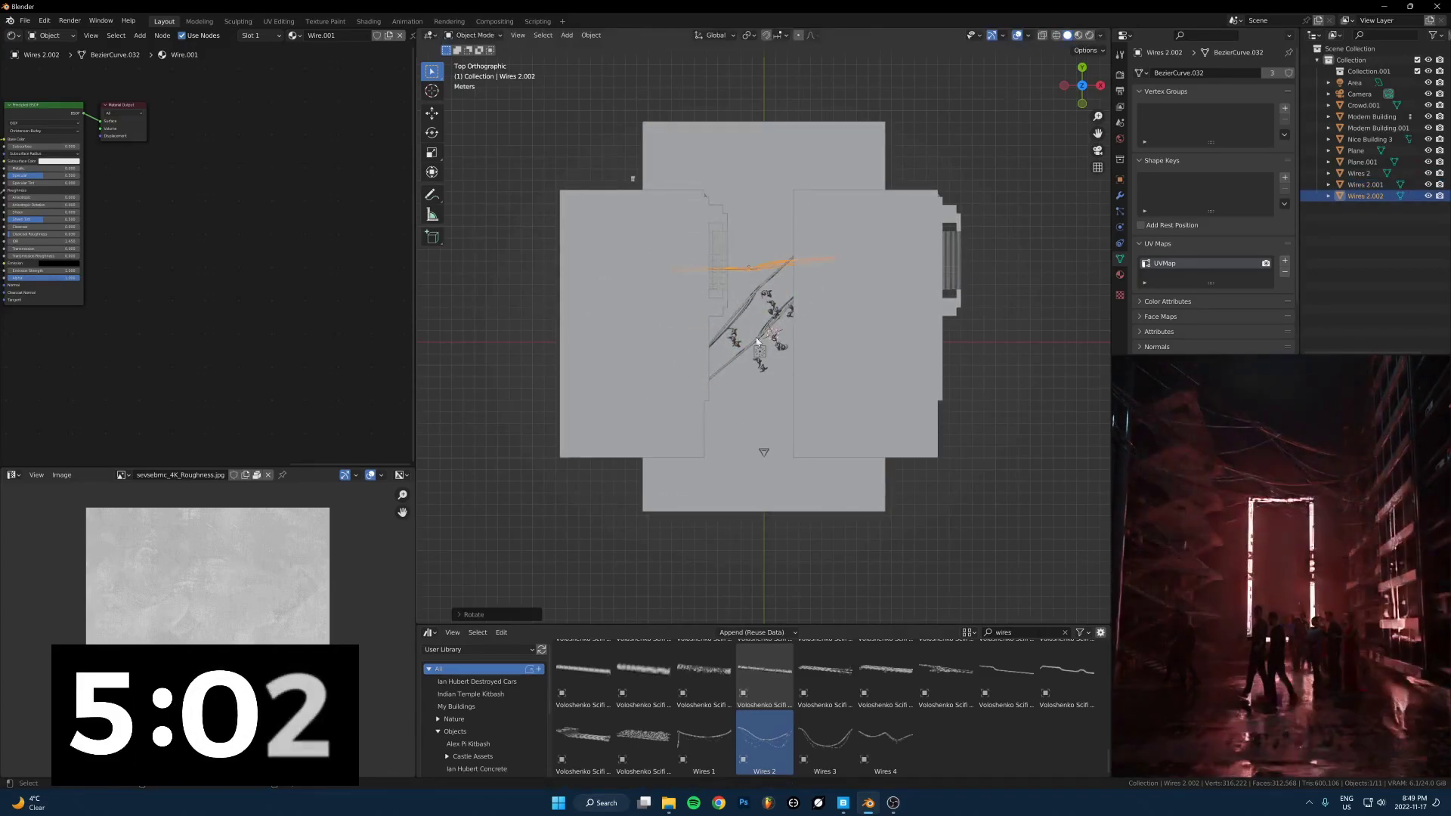
{"action": "key", "text": "g"}
{"action": "left_click", "coordinate": [793, 299]}
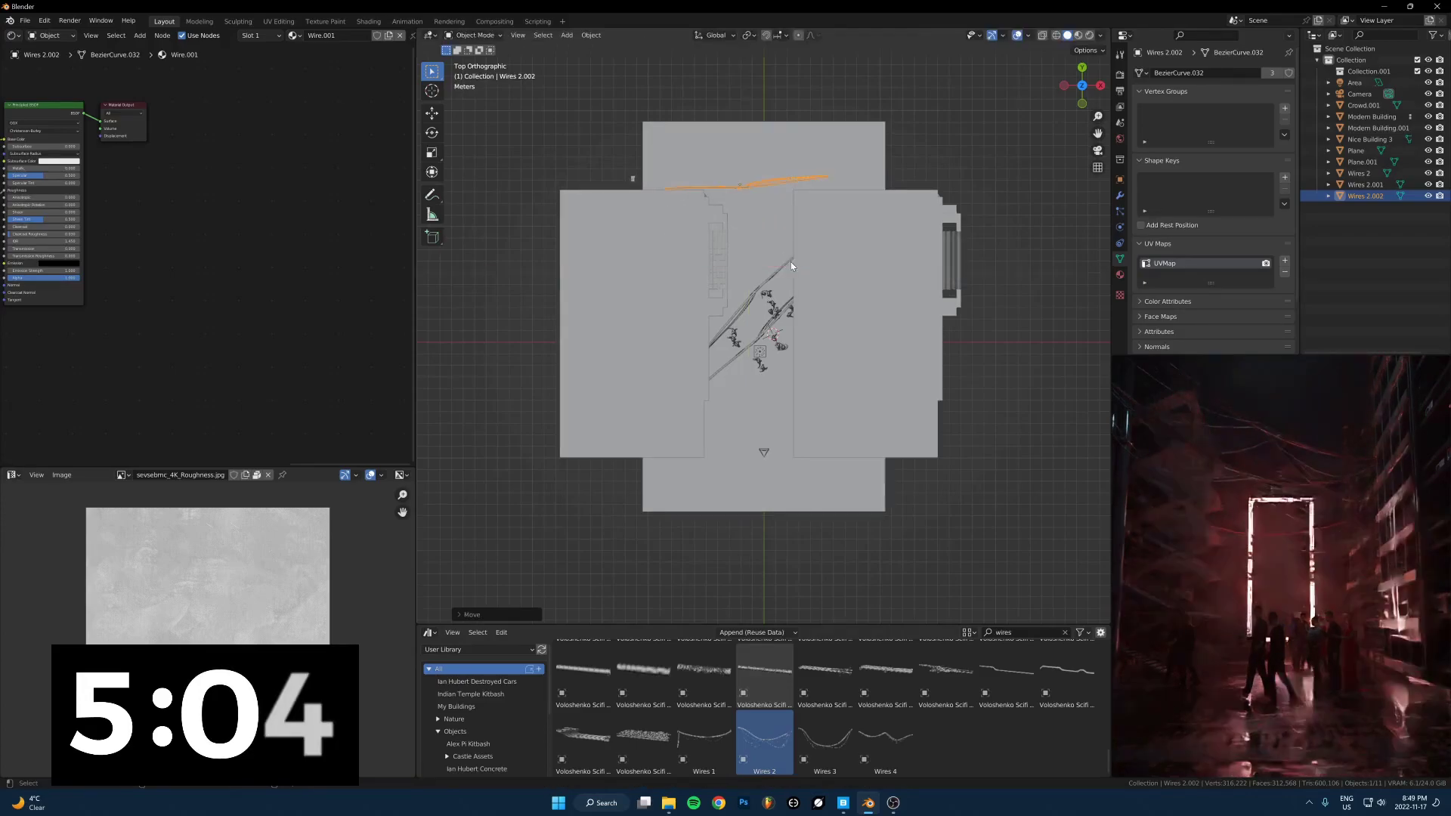
Raise the far-end wires along Z so they hang higher between the buildings
{"action": "mouse_move", "coordinate": [790, 262]}
{"action": "middle_mouse_down"}
{"action": "mouse_move", "coordinate": [804, 239]}
{"action": "mouse_move", "coordinate": [786, 257]}
{"action": "middle_mouse_up"}
{"action": "key", "text": "g"}
{"action": "key", "text": "z"}
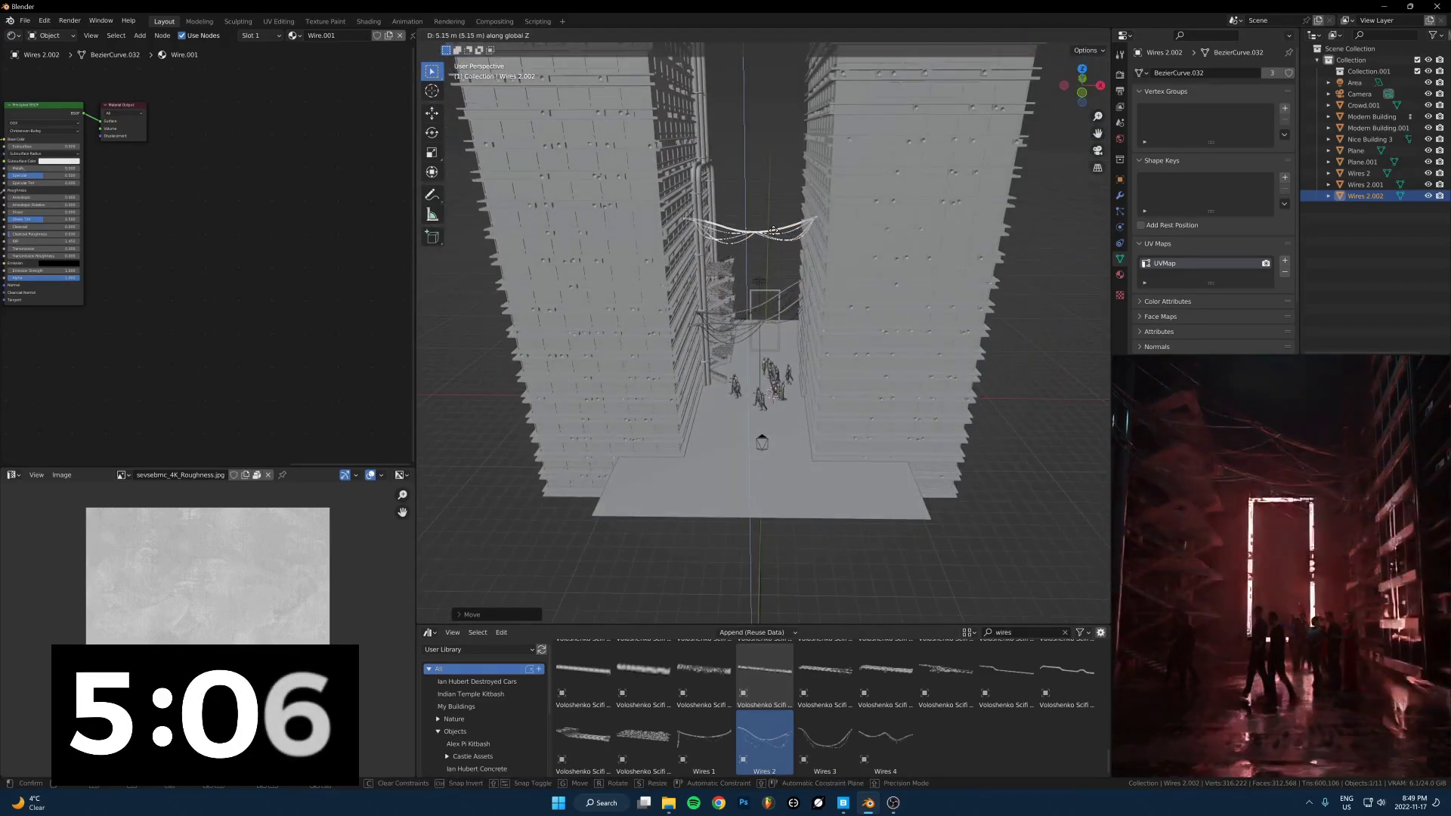
{"action": "left_click", "coordinate": [773, 230]}
{"action": "scroll", "coordinate": [775, 234], "scroll_direction": "down", "scroll_amount": 5}
{"action": "scroll", "coordinate": [784, 319], "scroll_direction": "up", "scroll_amount": 3}
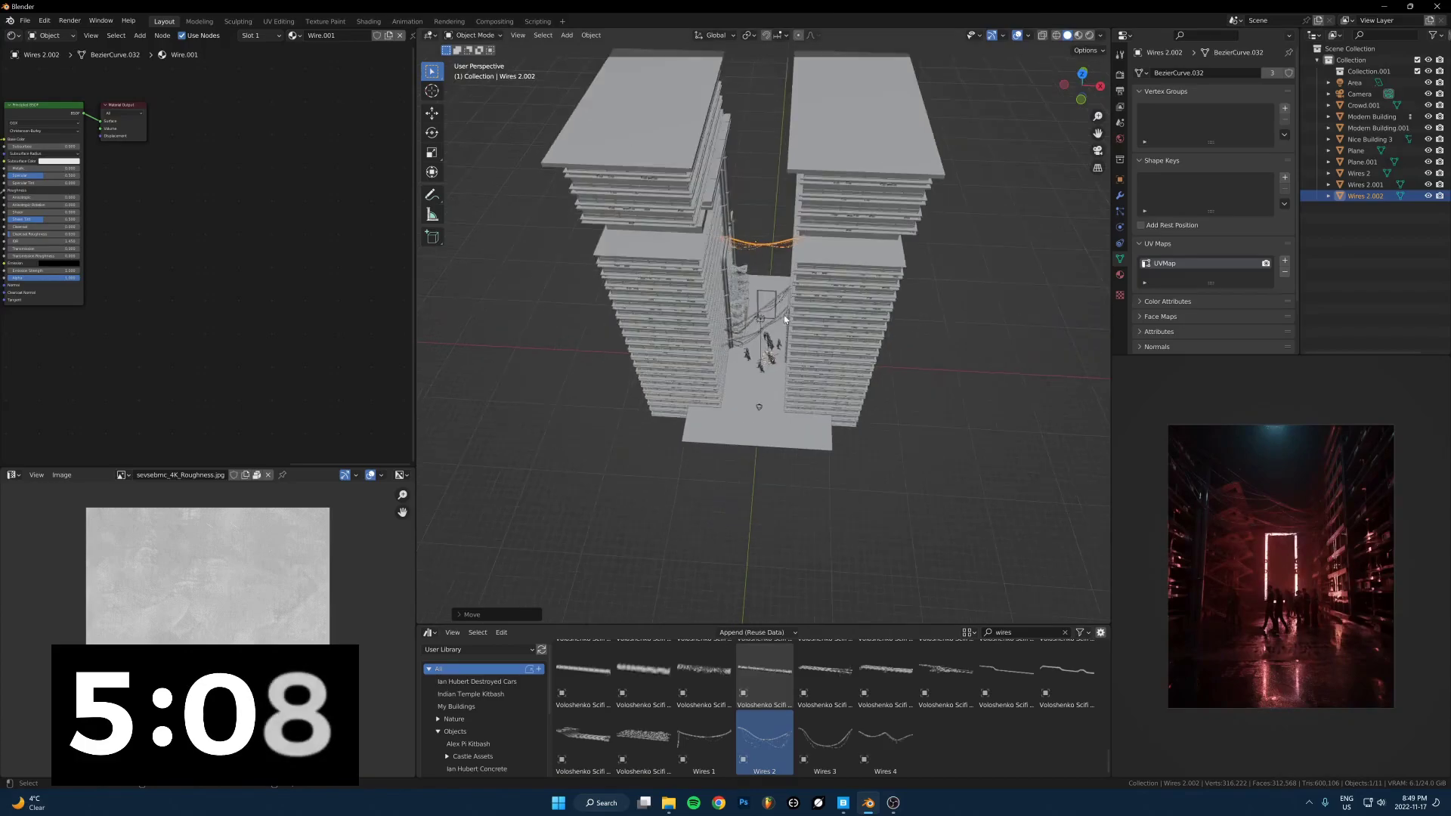
Make two more linked duplicates of the wires and position and rotate them above the alley in the camera view
{"action": "scroll", "coordinate": [784, 320], "scroll_direction": "up", "scroll_amount": 3}
{"action": "key", "text": "shift+d"}
{"action": "key", "text": "shift+z"}
{"action": "key", "text": "KP_0"}
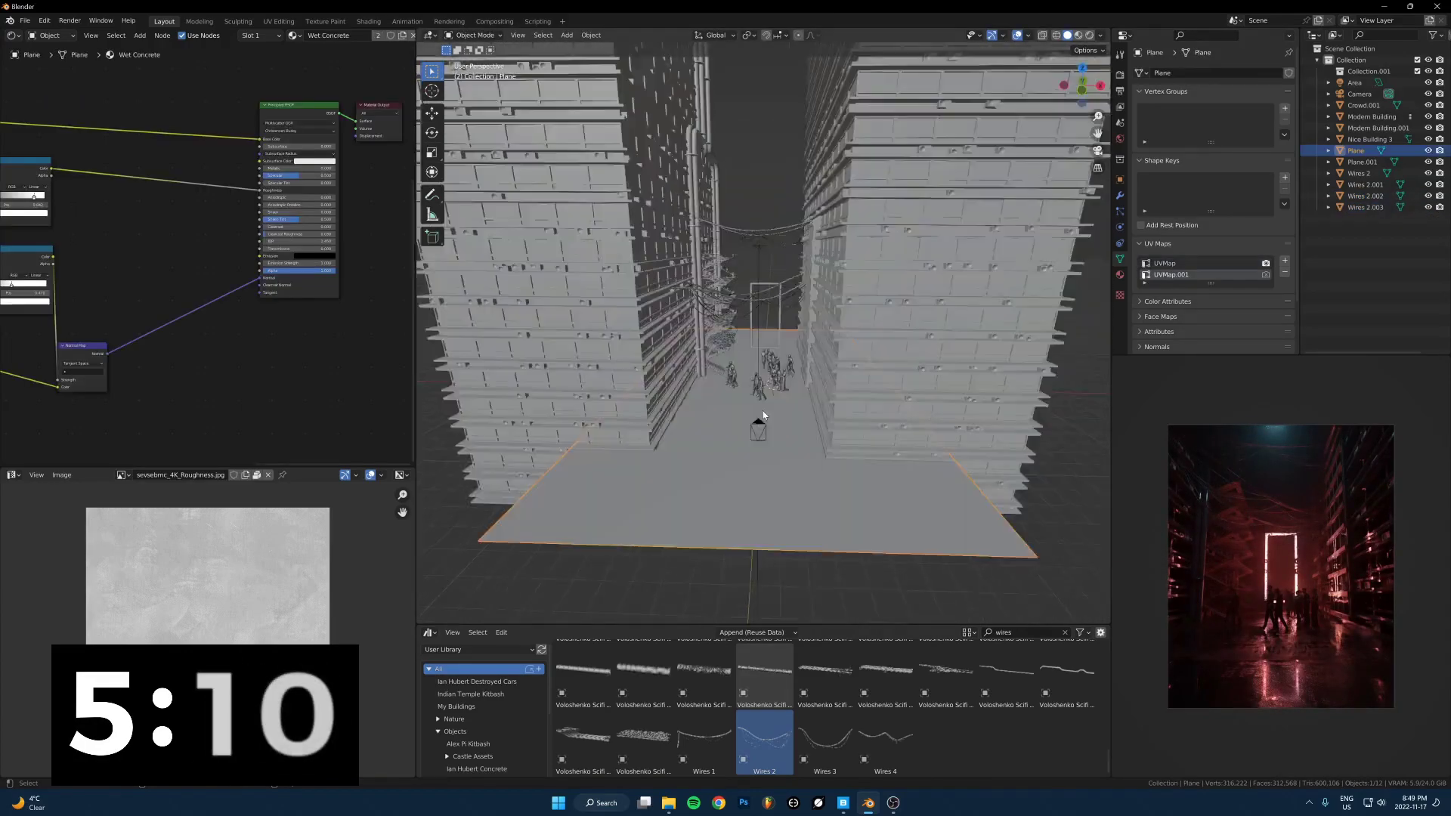
{"action": "scroll", "coordinate": [810, 127], "scroll_direction": "down", "scroll_amount": 2}
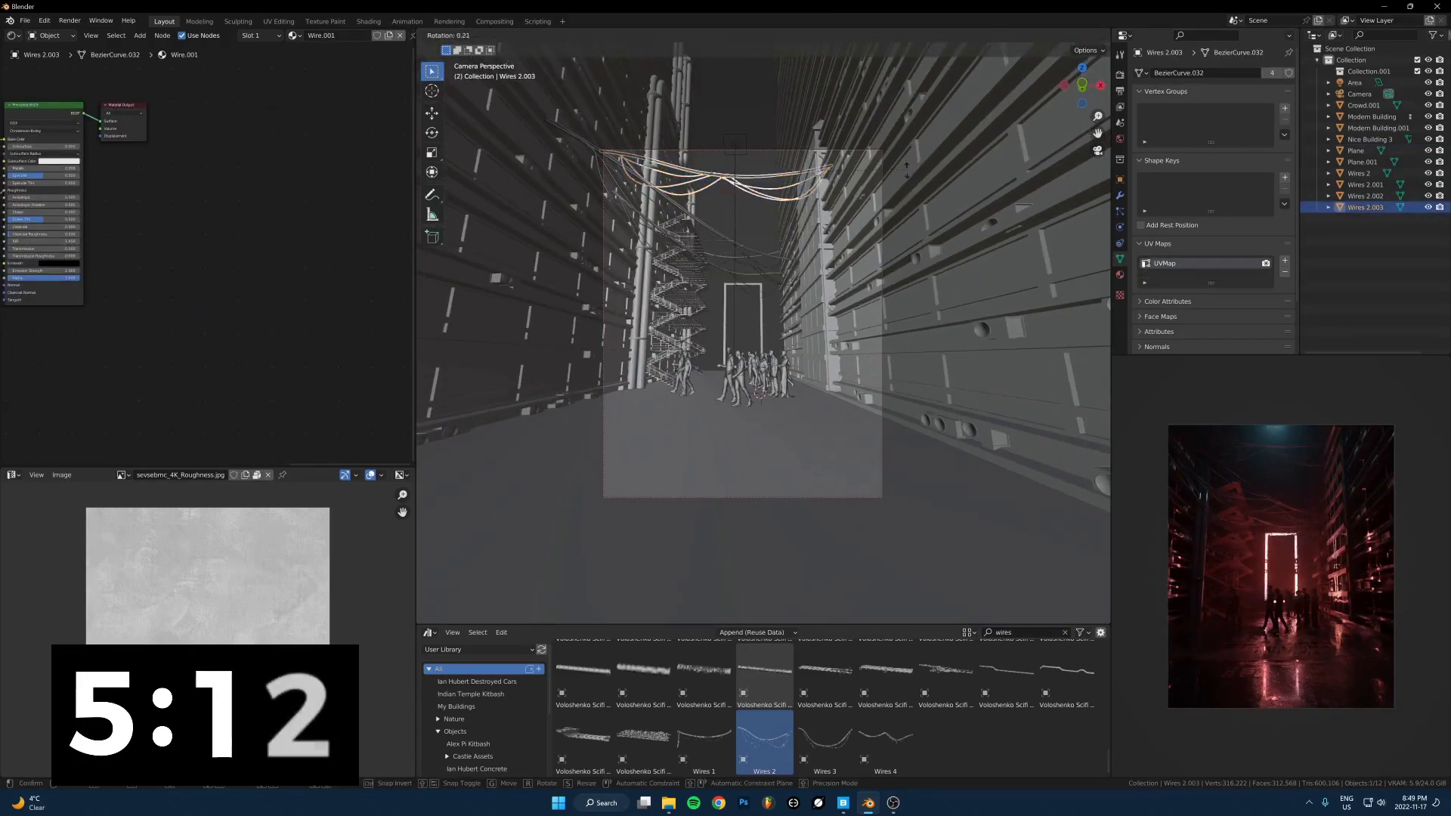
{"action": "key", "text": "shift+d"}
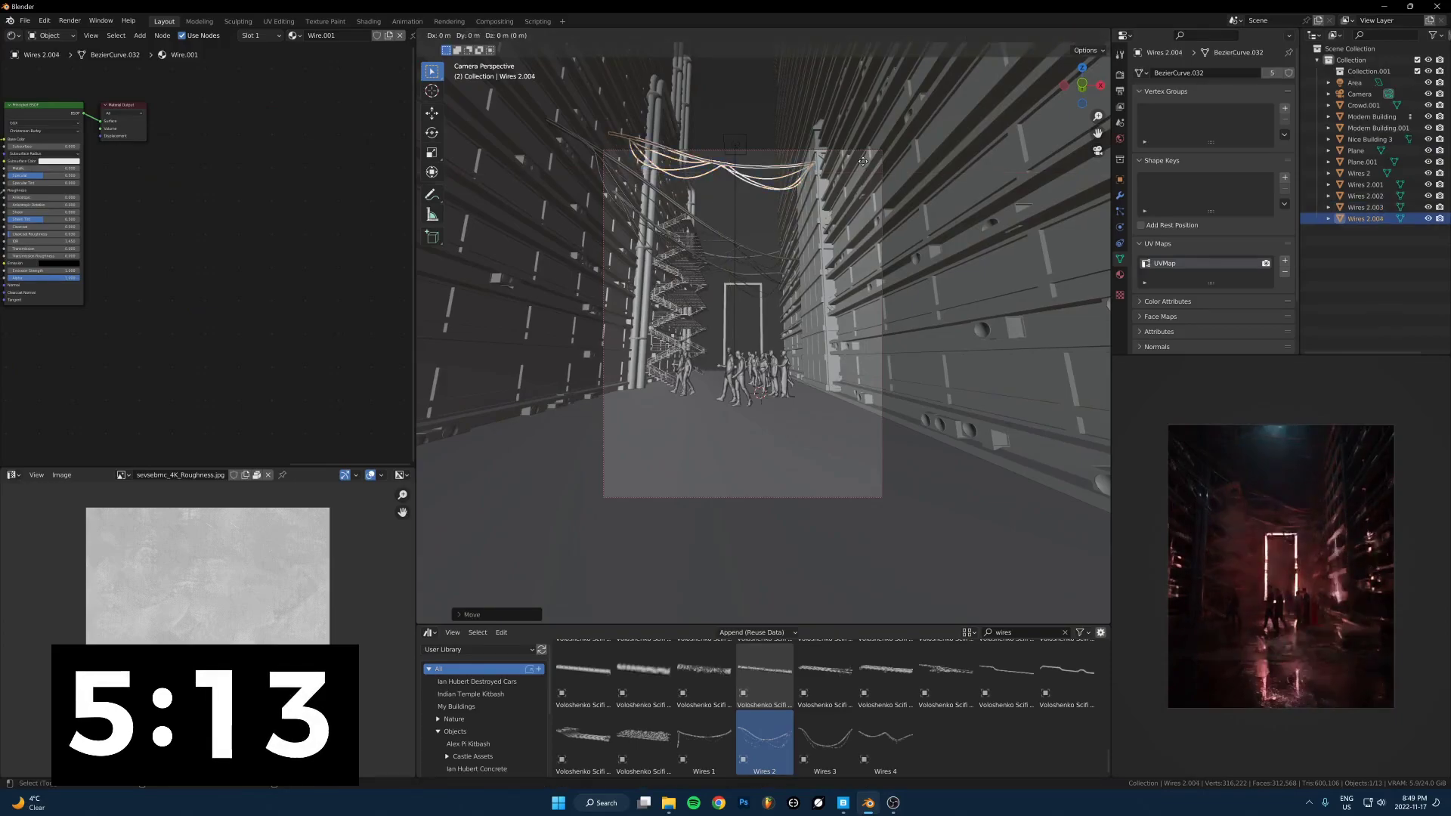
{"action": "left_click", "coordinate": [863, 161]}
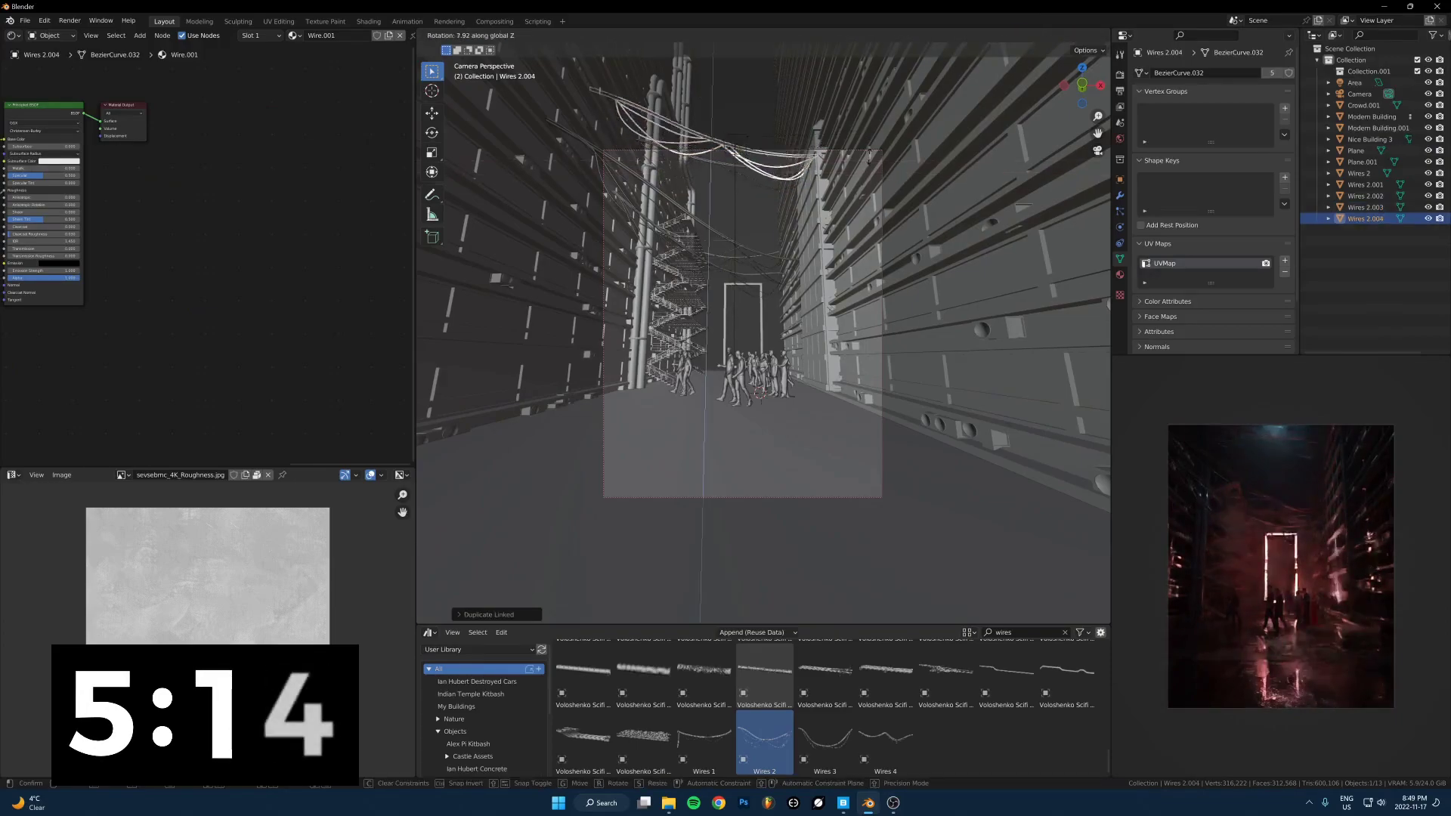
Add the Wires 3 asset to the scene, scale it up to span the alley and raise it
{"action": "left_click_drag", "start_coordinate": [825, 739], "coordinate": [765, 456]}
{"action": "key", "text": "s"}
{"action": "left_click", "coordinate": [907, 521]}
{"action": "key", "text": "g"}
{"action": "key", "text": "z"}
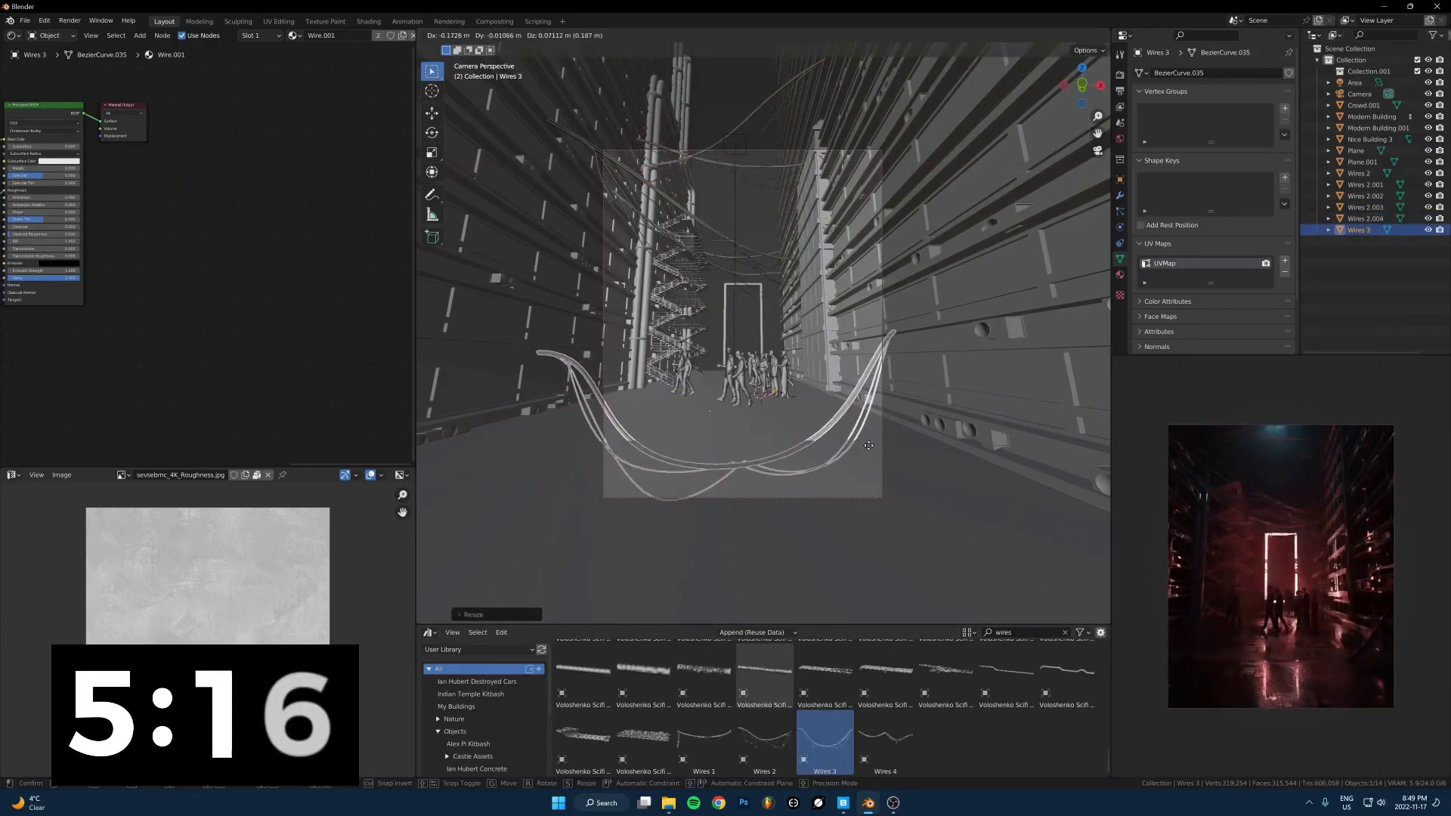
{"action": "left_click", "coordinate": [906, 332]}
Resize the Wires 3 object, raise it to the upper edge of the camera frame and rotate it slightly
{"action": "key", "text": "s"}
{"action": "left_click", "coordinate": [909, 342]}
{"action": "key", "text": "g"}
{"action": "key", "text": "z"}
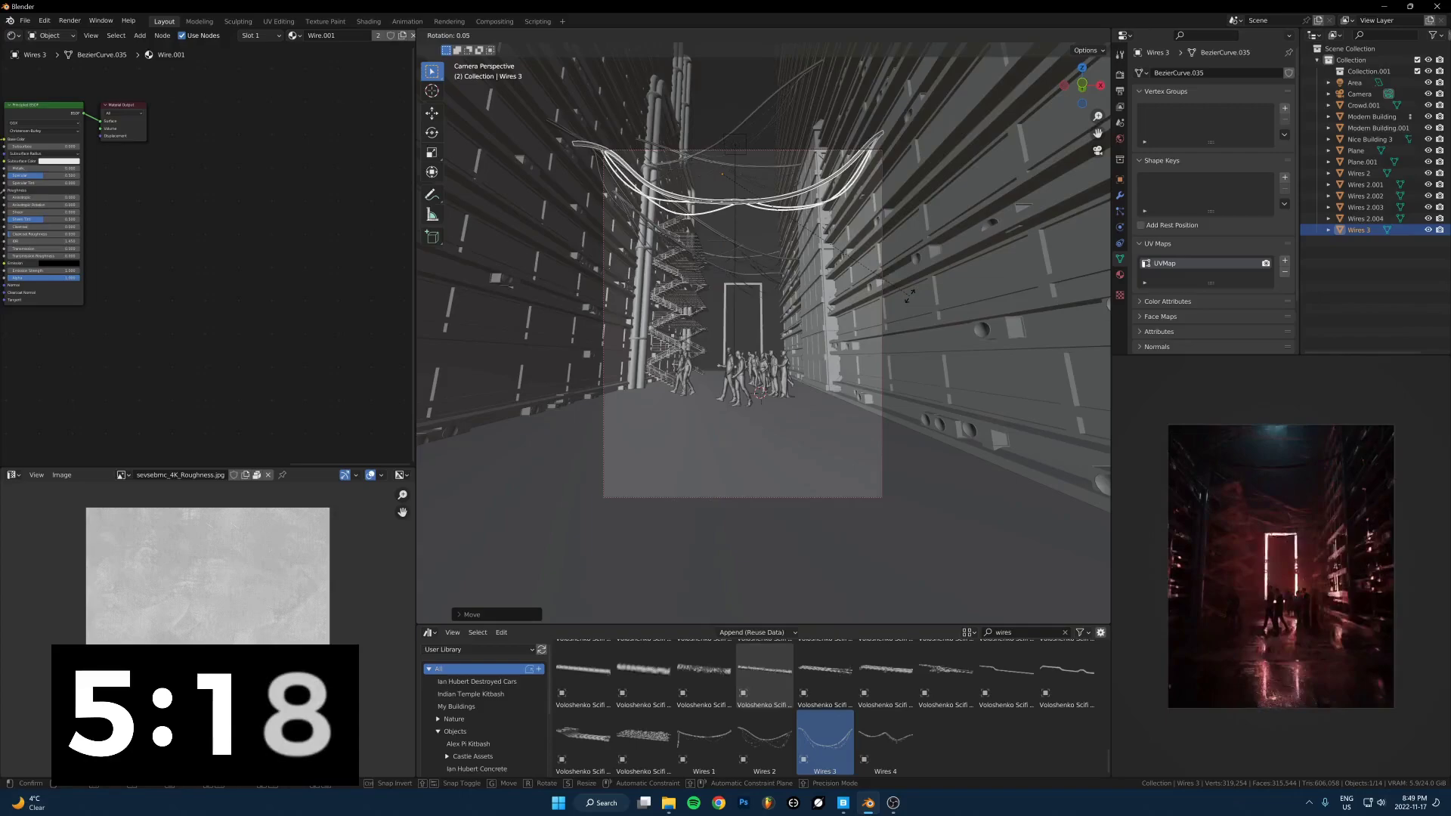
{"action": "left_click", "coordinate": [1030, 448]}
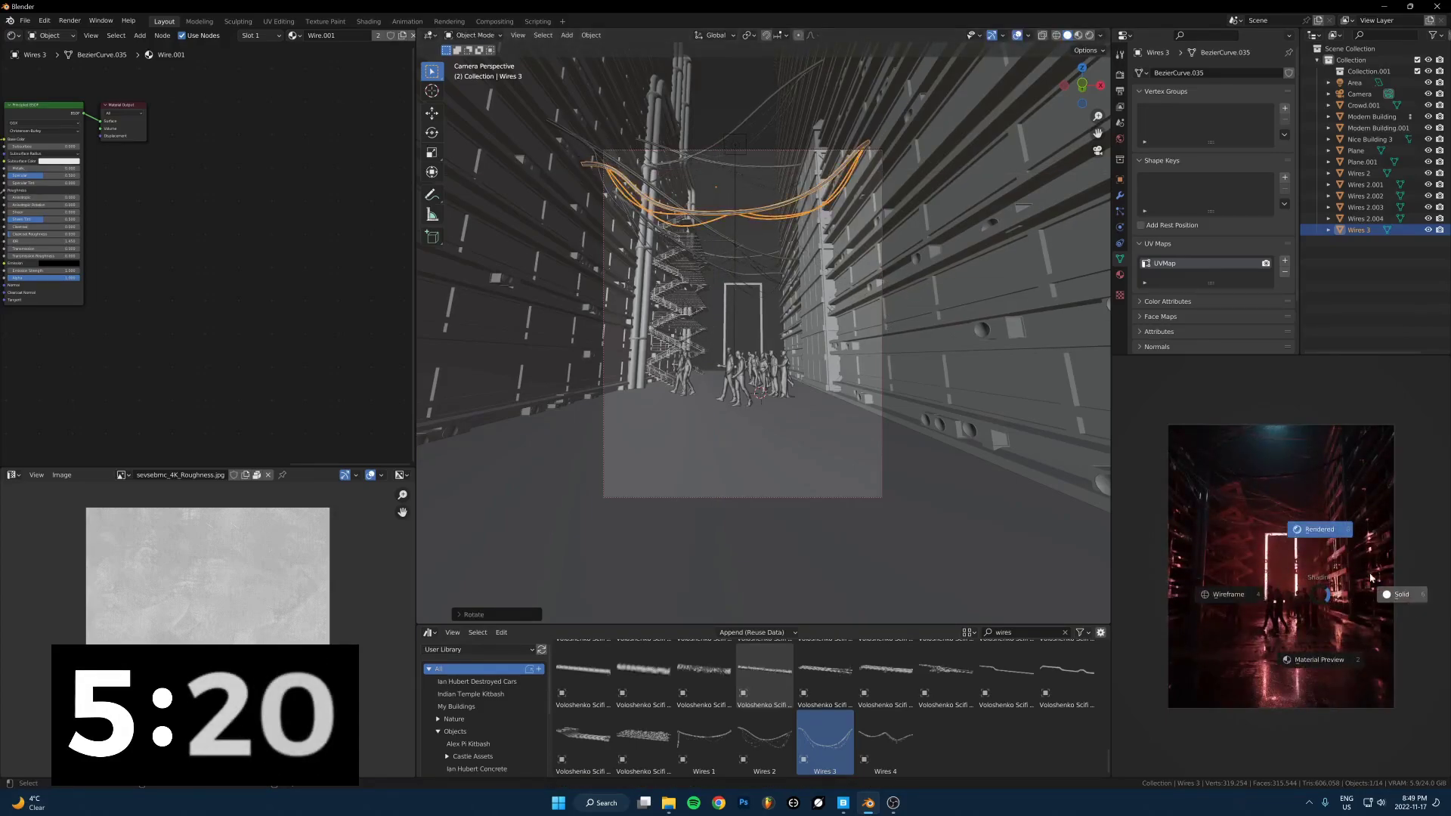
Switch the camera preview viewport to solid shading, and open the file save dialog and dismiss it without saving
{"action": "left_click", "coordinate": [1370, 578]}
{"action": "key", "text": "ctrl+s"}
{"action": "left_click", "coordinate": [1122, 74]}
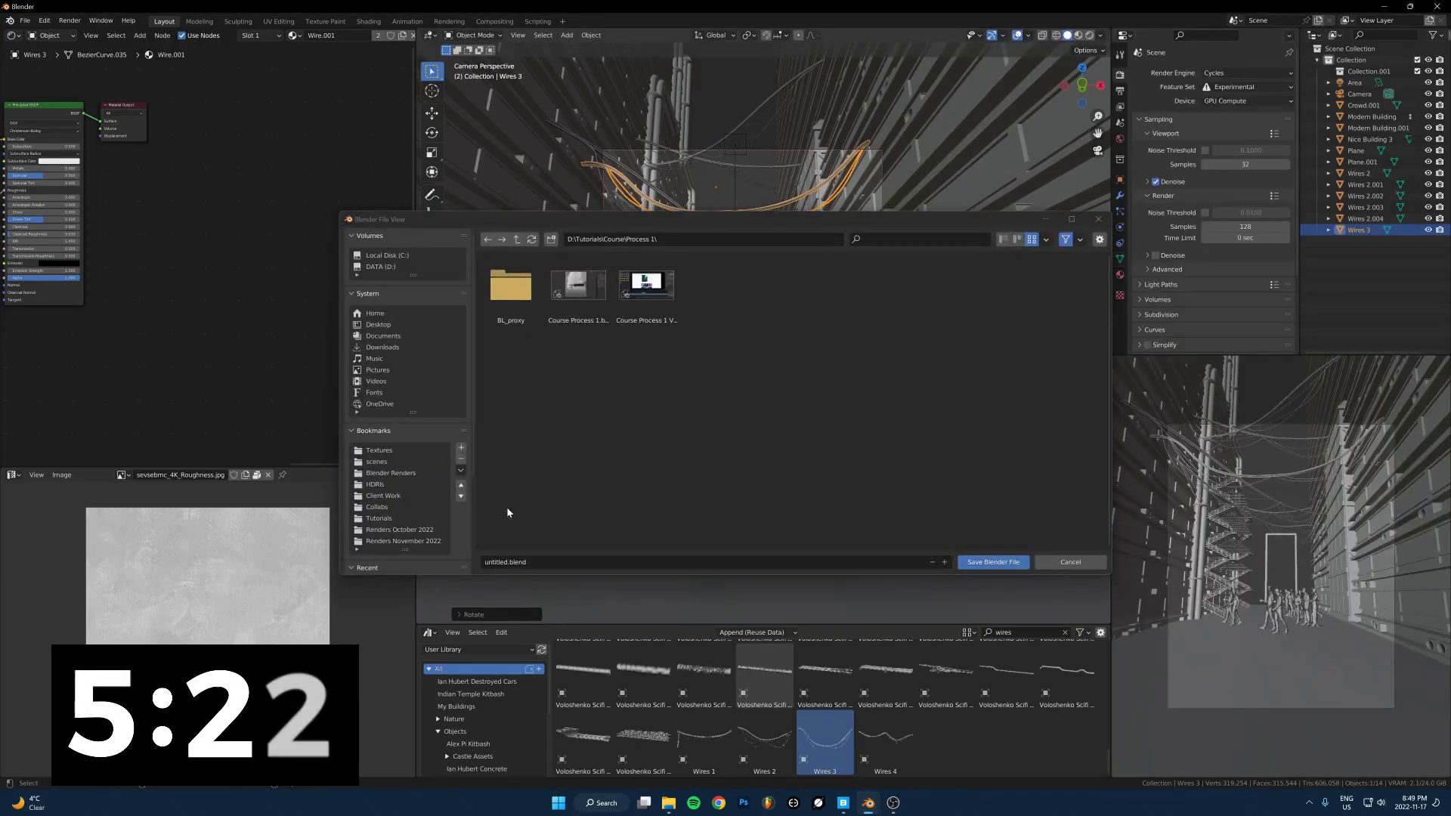
{"action": "left_click", "coordinate": [1100, 221]}
Set the render samples to 200 and render the image
{"action": "left_click", "coordinate": [1120, 91]}
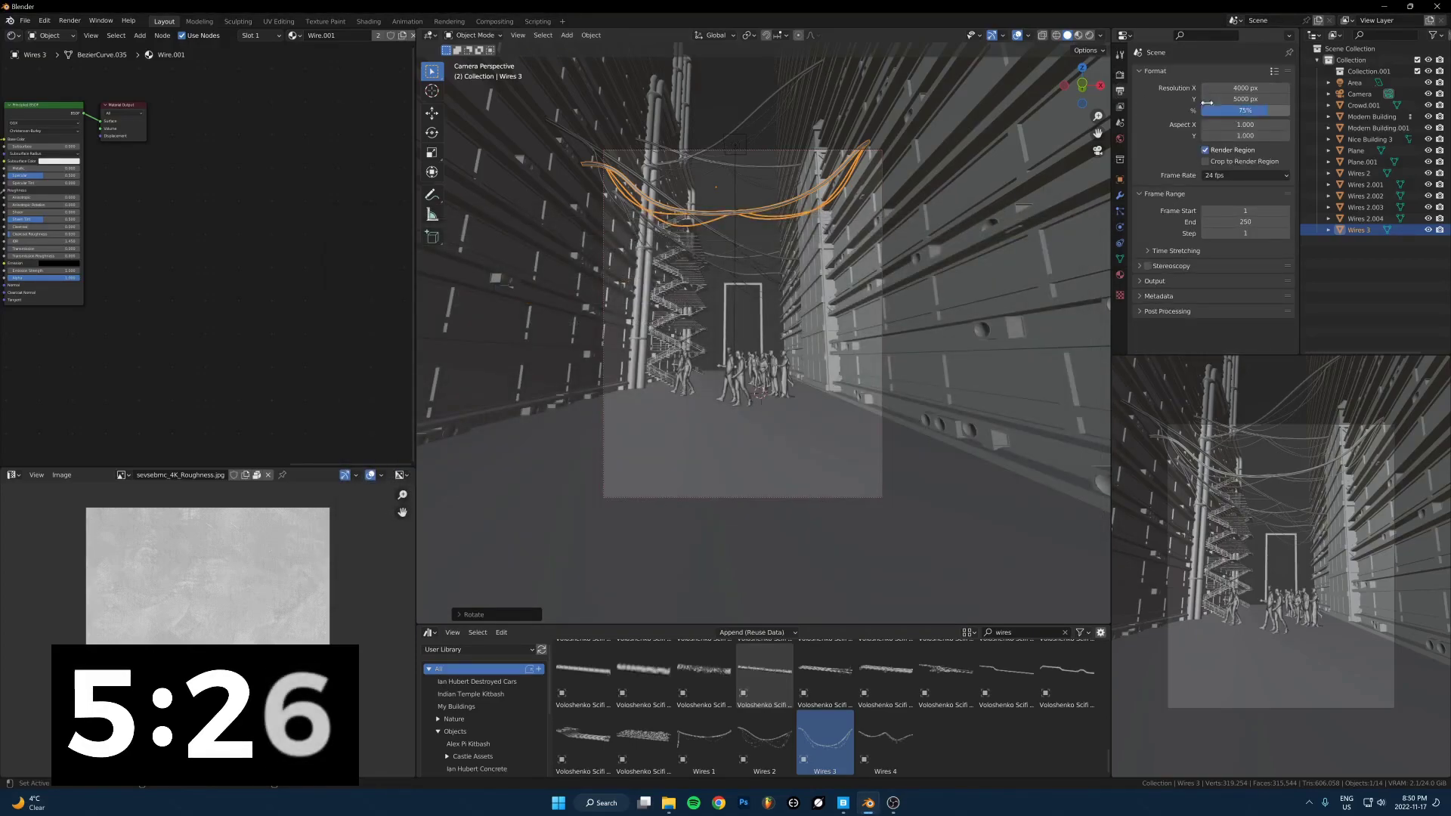
{"action": "left_click", "coordinate": [1120, 75]}
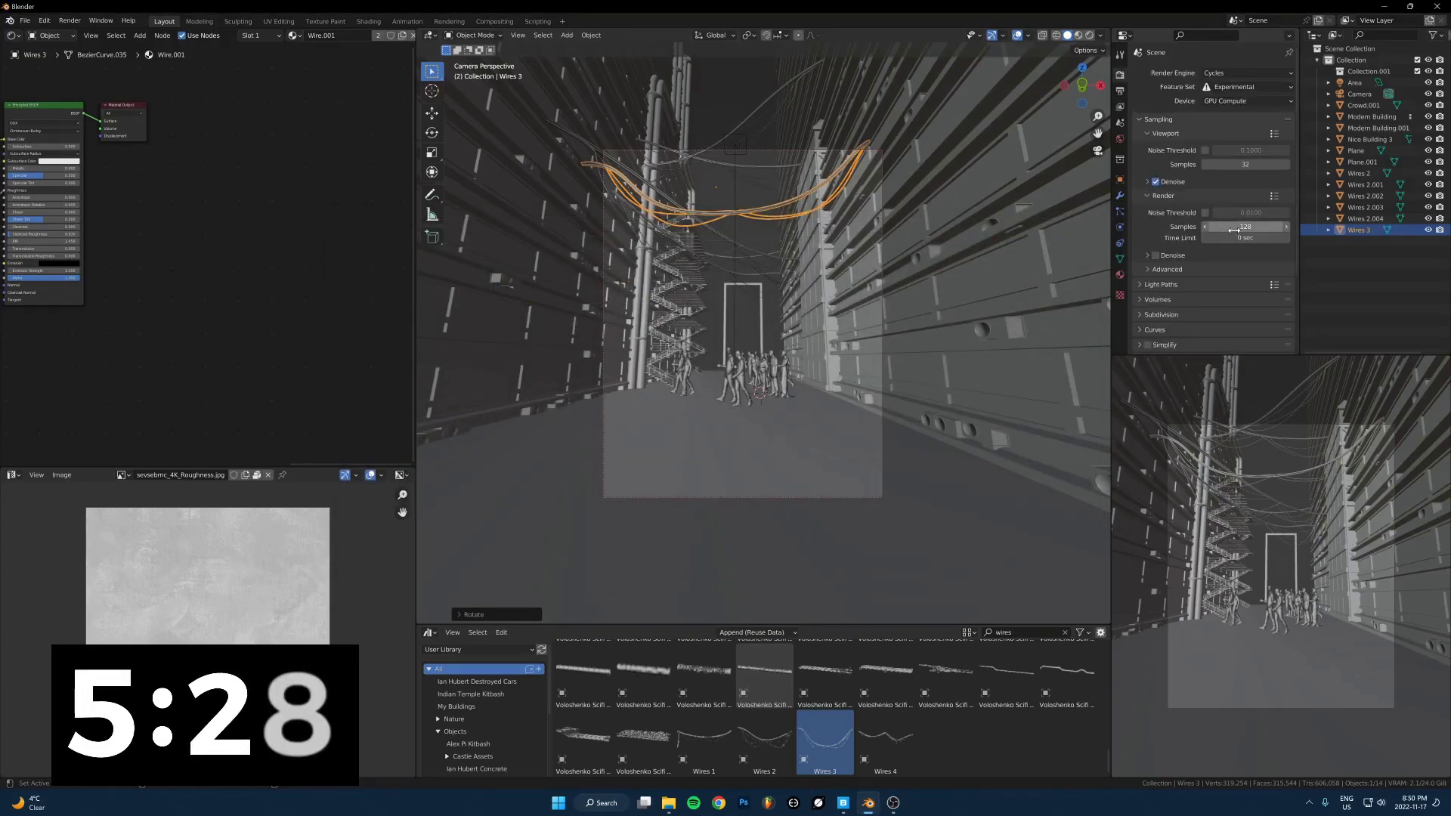
{"action": "left_click", "coordinate": [1120, 91]}
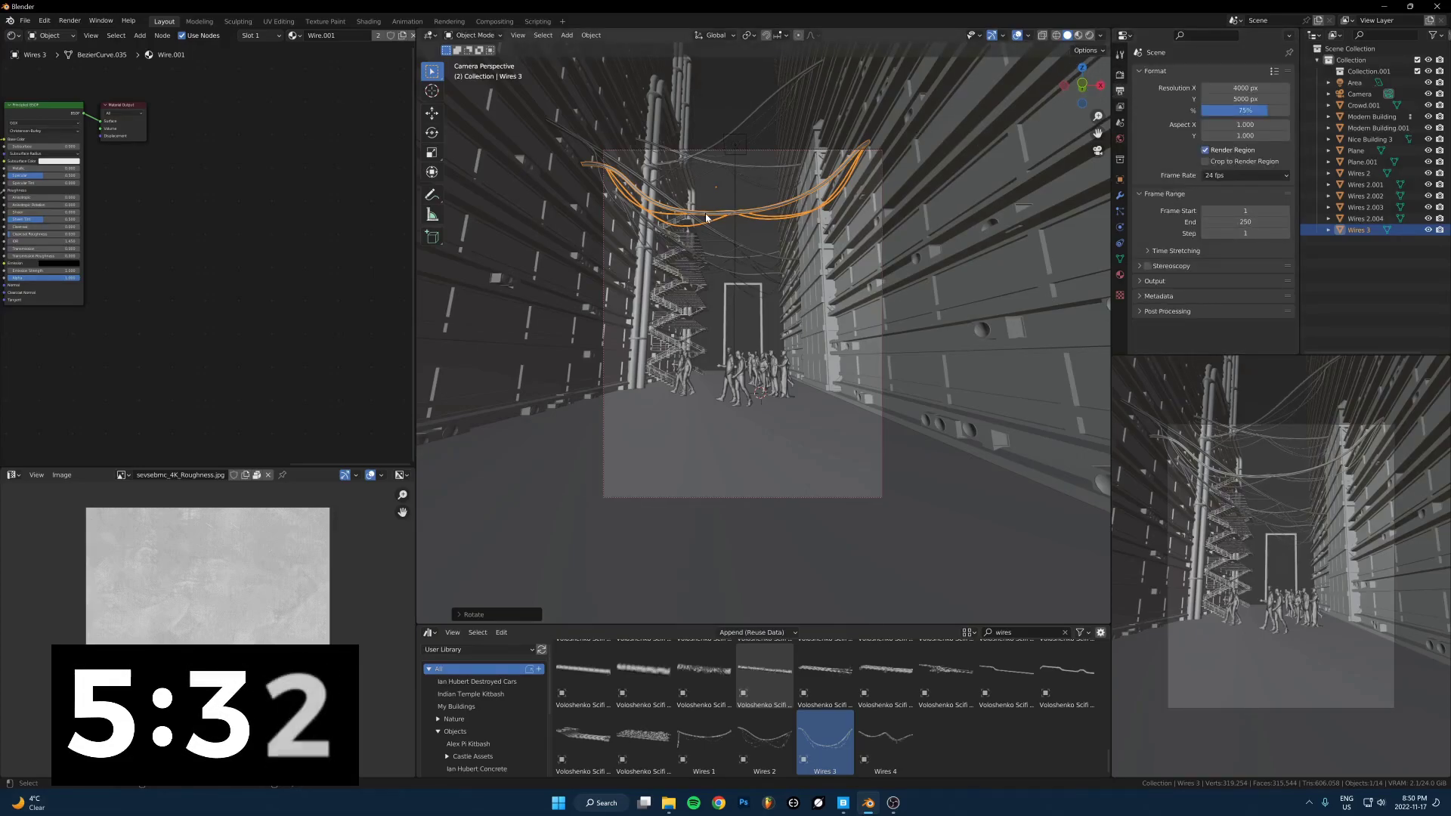
{"action": "key", "text": "F12"}
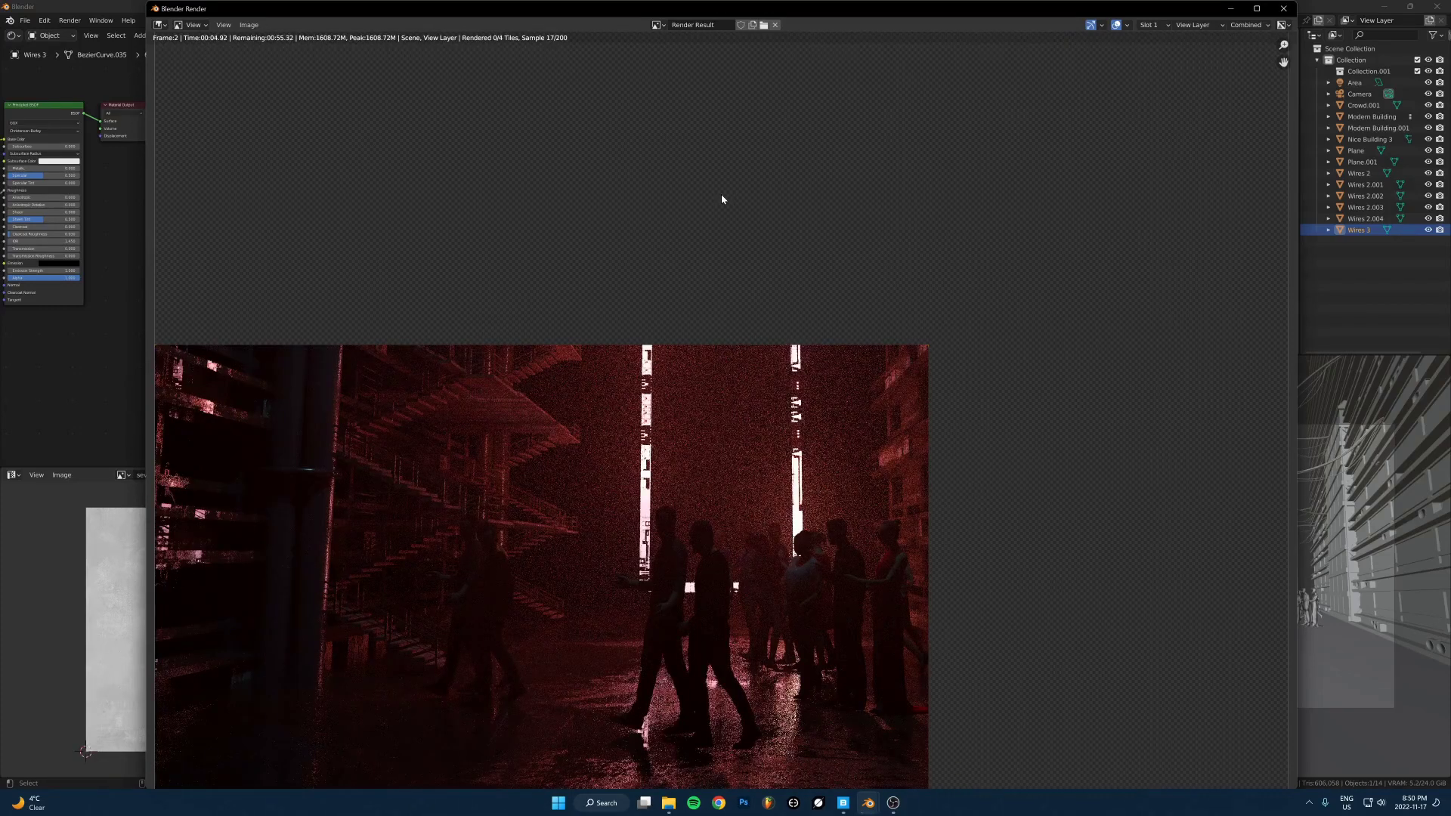
Examine the render in progress, zooming in on the crowd's feet and the wet floor reflections
{"action": "scroll", "coordinate": [744, 389], "scroll_direction": "down", "scroll_amount": 2}
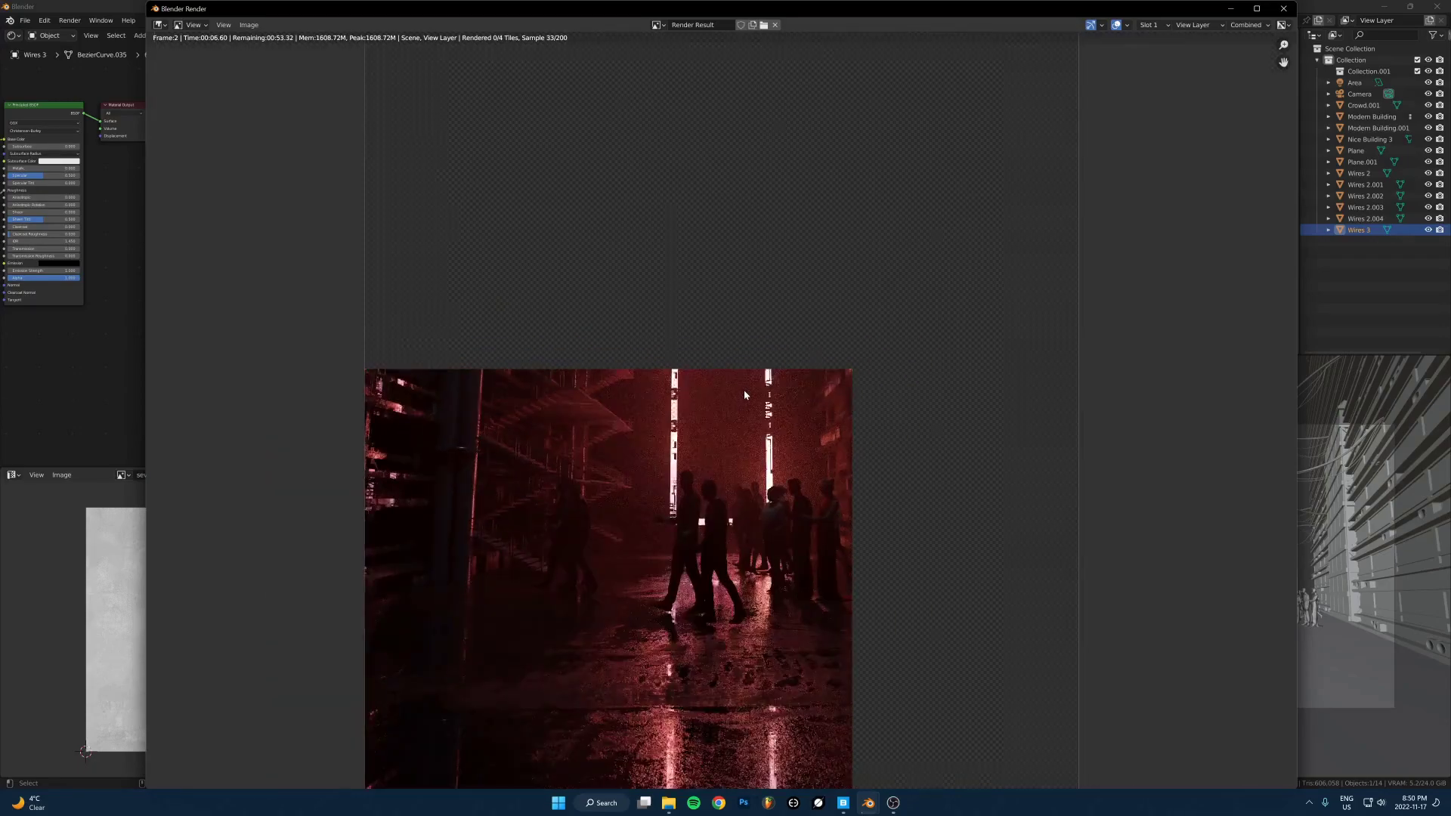
{"action": "scroll", "coordinate": [734, 518], "scroll_direction": "up", "scroll_amount": 2}
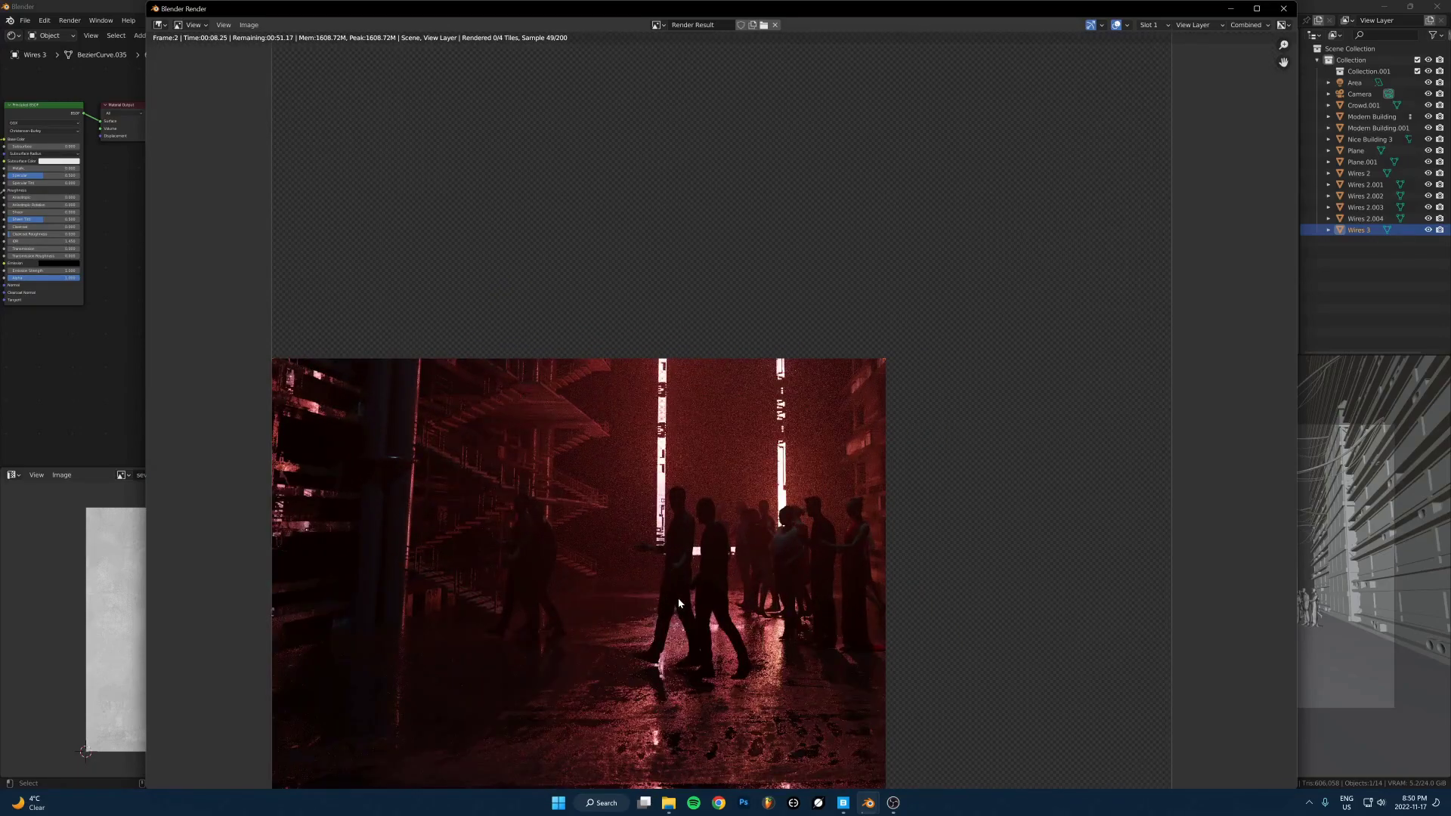
{"action": "middle_click_drag", "start_coordinate": [678, 598], "coordinate": [681, 558]}
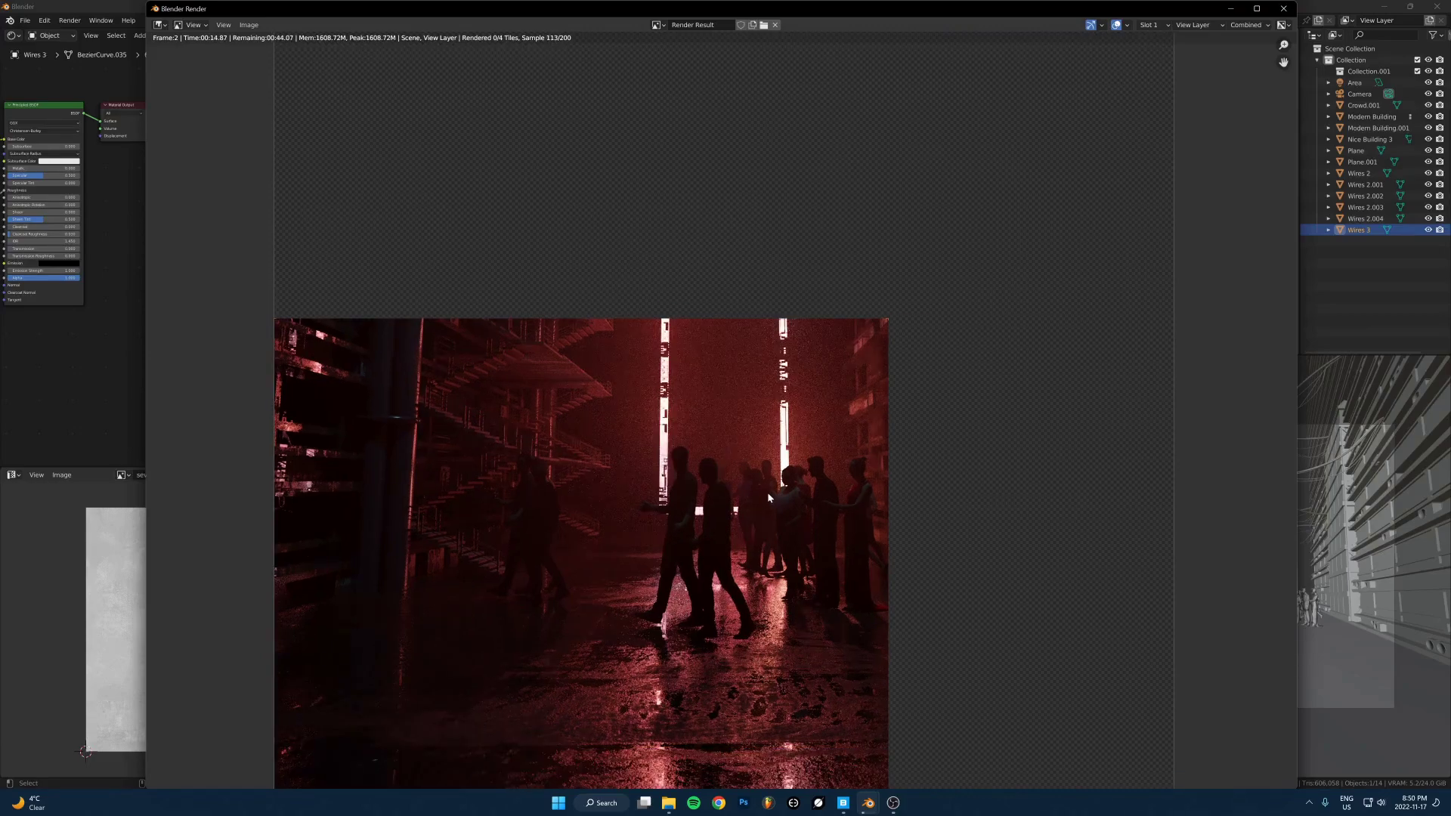
{"action": "scroll", "coordinate": [616, 657], "scroll_direction": "down", "scroll_amount": 3}
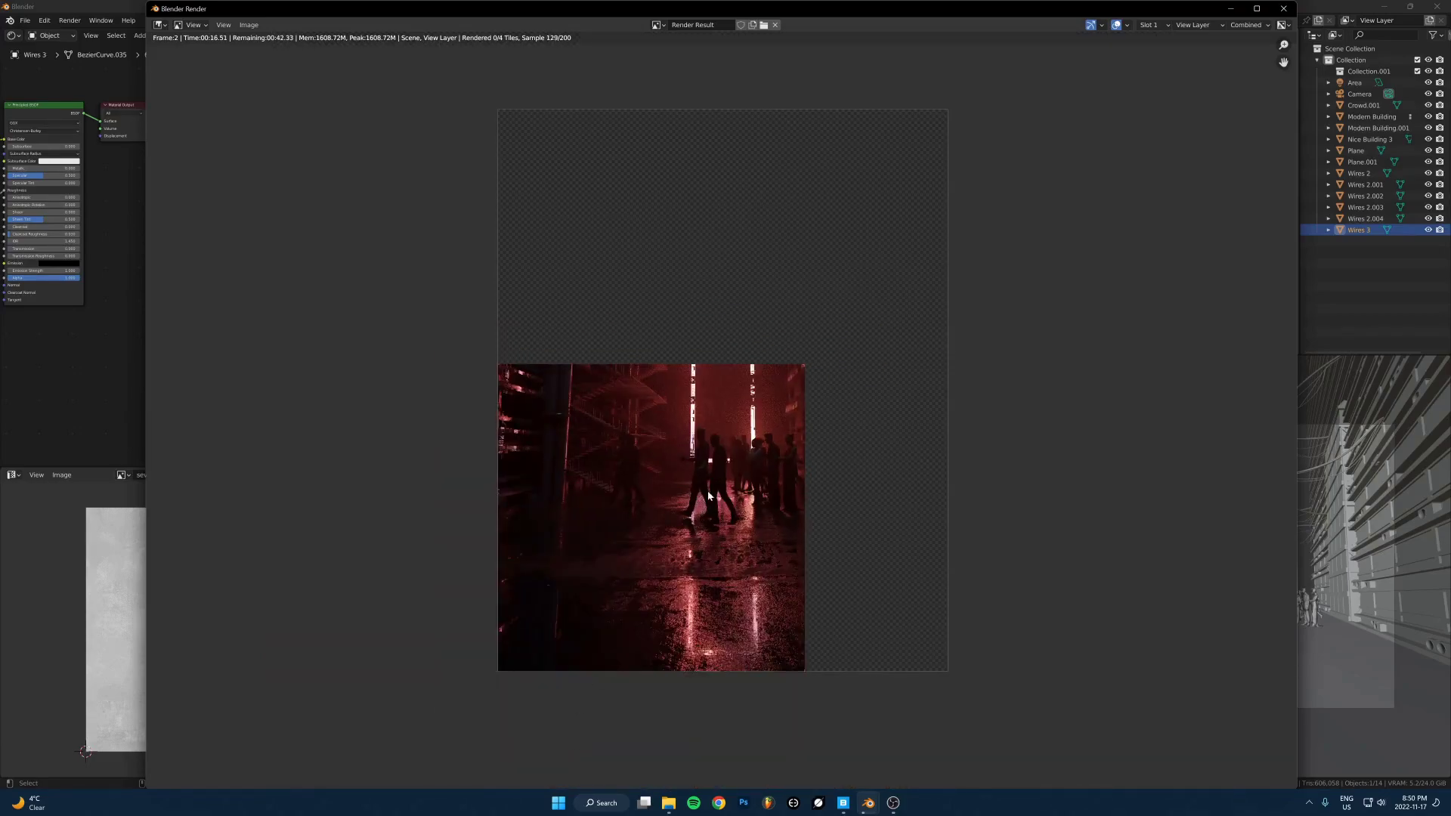
{"action": "scroll", "coordinate": [716, 480], "scroll_direction": "up", "scroll_amount": 10}
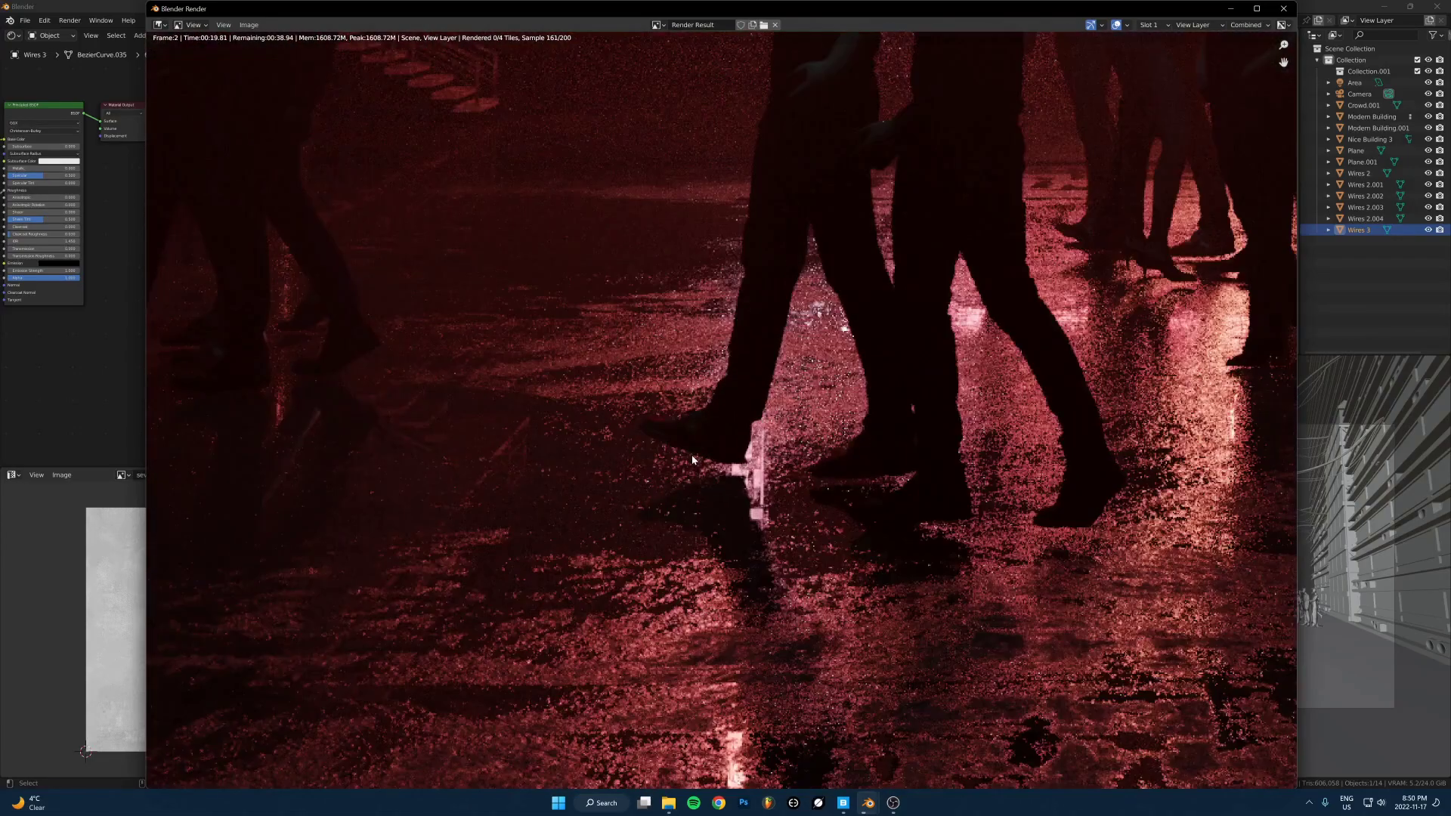
{"action": "middle_click_drag", "start_coordinate": [827, 458], "coordinate": [720, 409]}
{"action": "scroll", "coordinate": [720, 405], "scroll_direction": "up", "scroll_amount": 3}
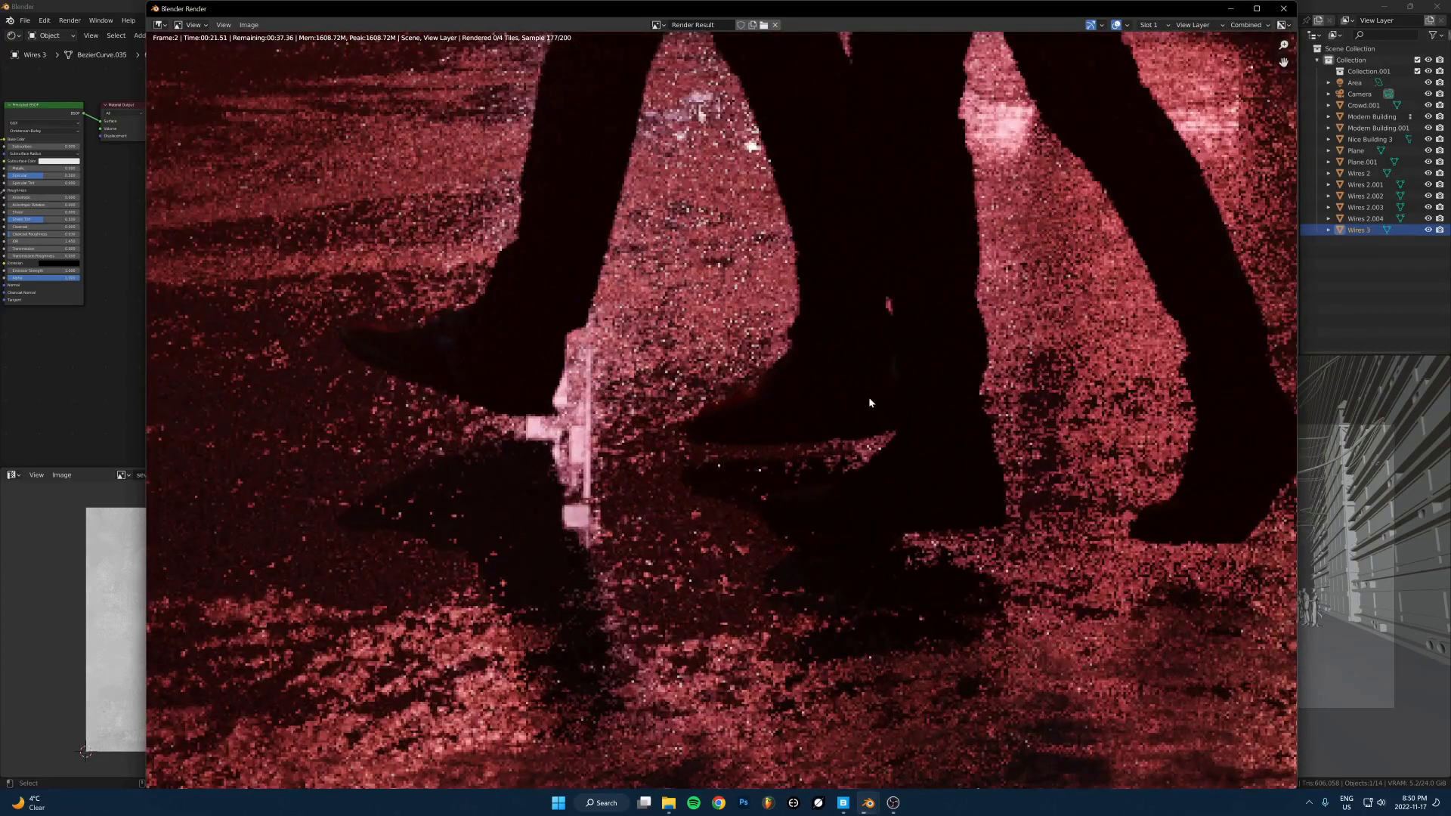
{"action": "middle_click_drag", "start_coordinate": [868, 399], "coordinate": [829, 403]}
{"action": "middle_click_drag", "start_coordinate": [672, 453], "coordinate": [551, 458]}
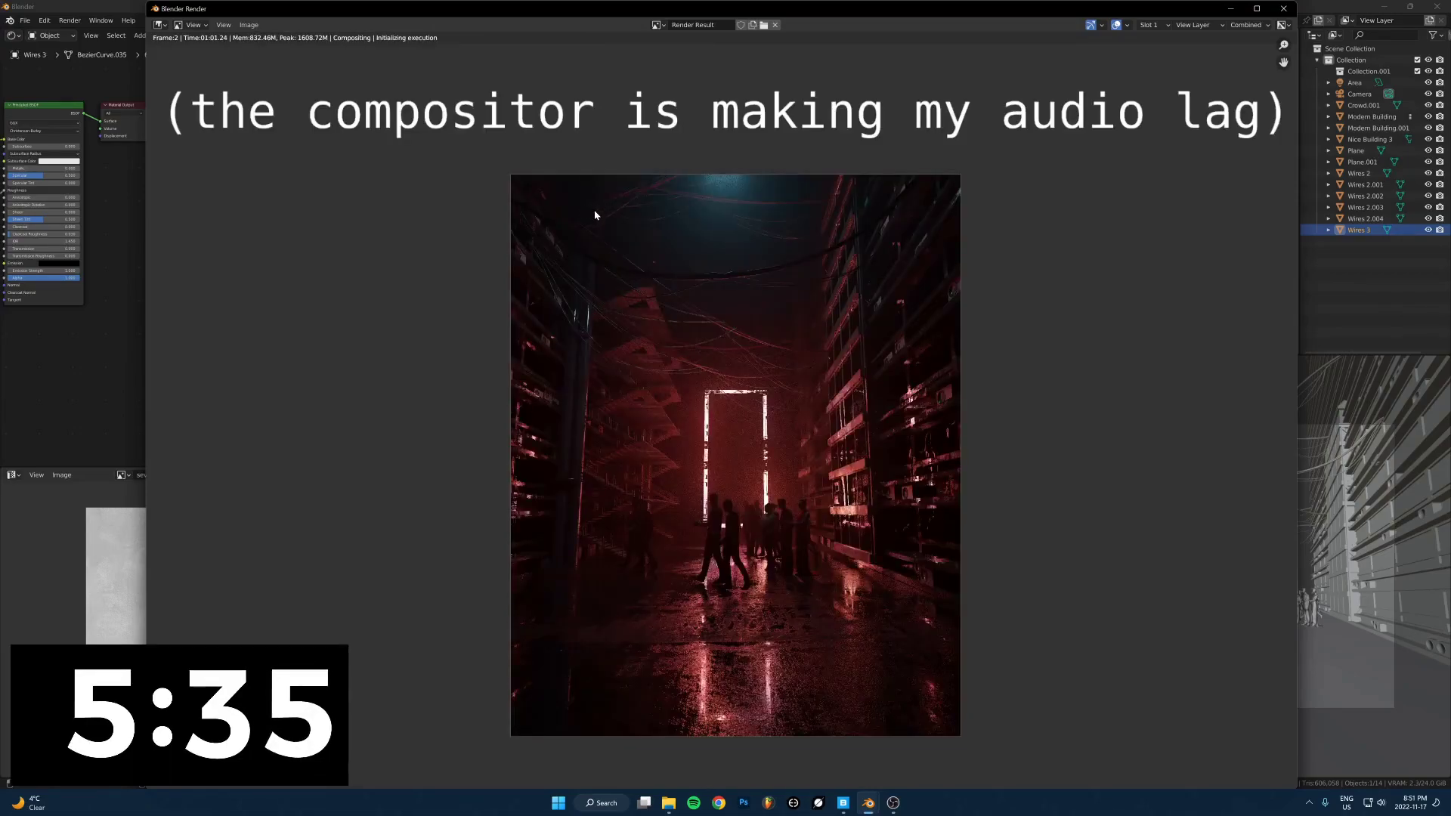
In the Compositing workspace, insert a Lens Distortion node between Denoise and Composite and set its Dispersion to 0.005
{"action": "key", "text": "Escape"}
{"action": "left_click", "coordinate": [509, 22]}
{"action": "key", "text": "Home"}
{"action": "key", "text": "shift+a"}
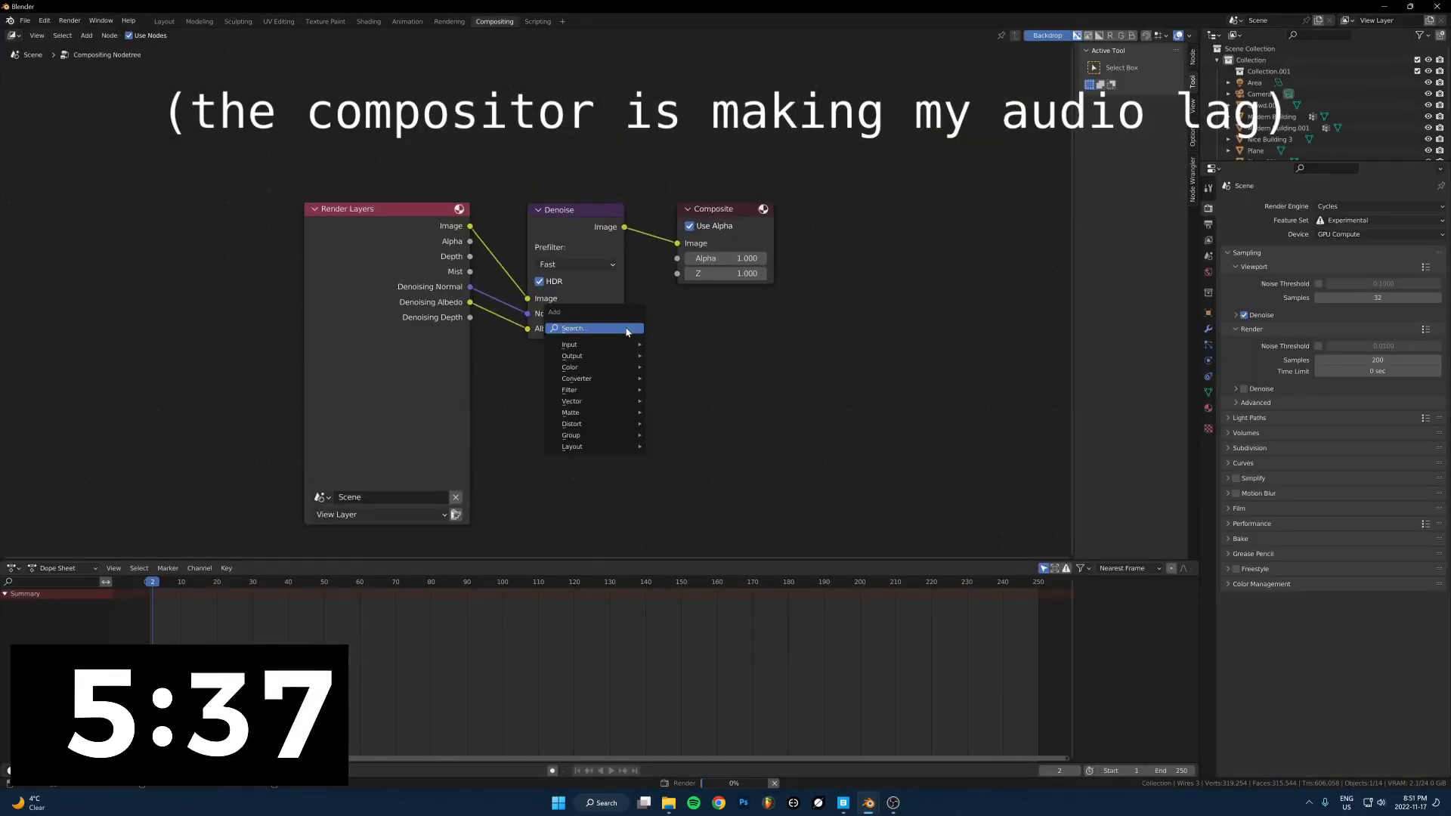
{"action": "type", "text": "lens"}
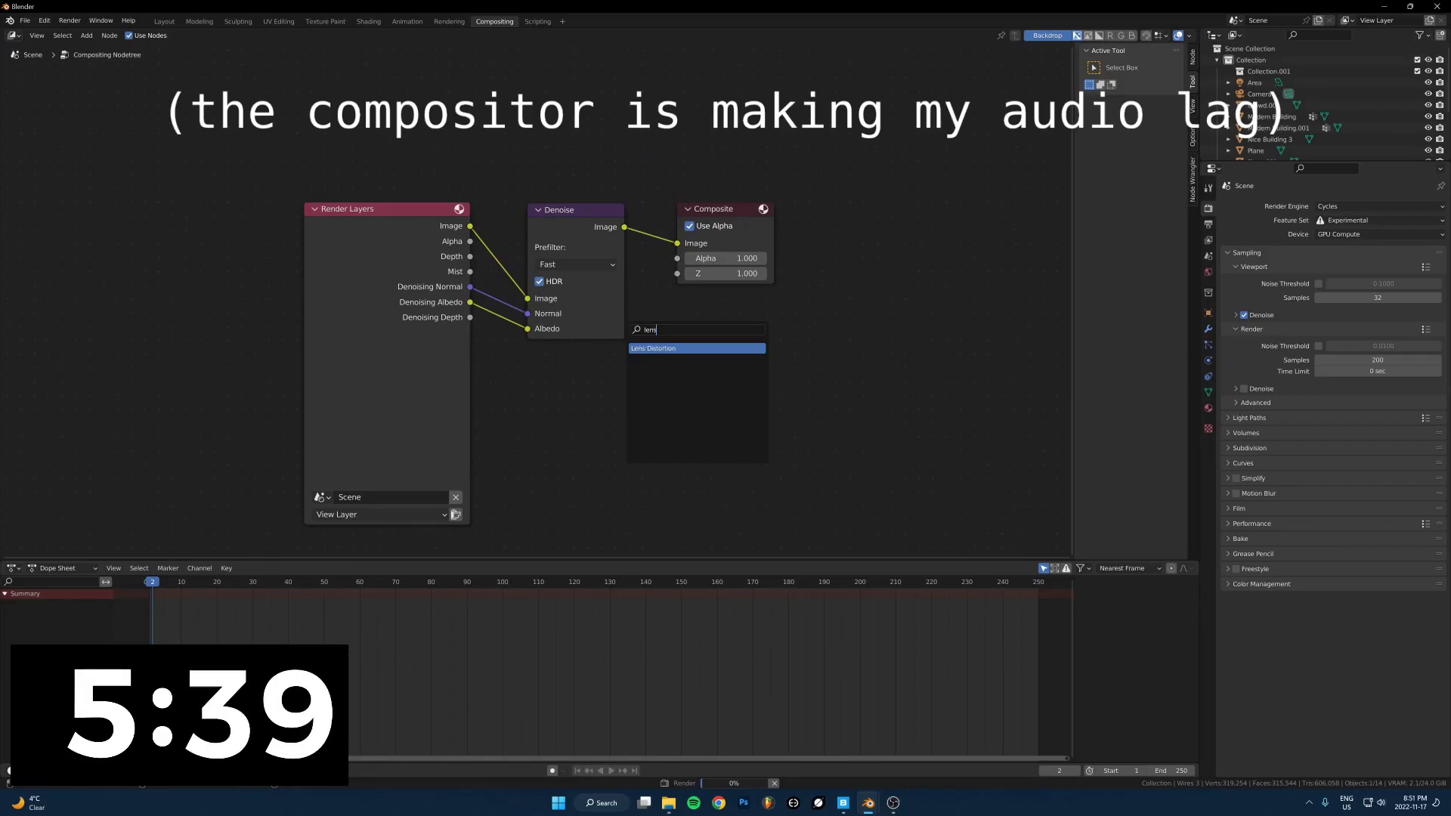
{"action": "left_click", "coordinate": [673, 348]}
{"action": "left_click", "coordinate": [670, 221]}
{"action": "left_click", "coordinate": [707, 330]}
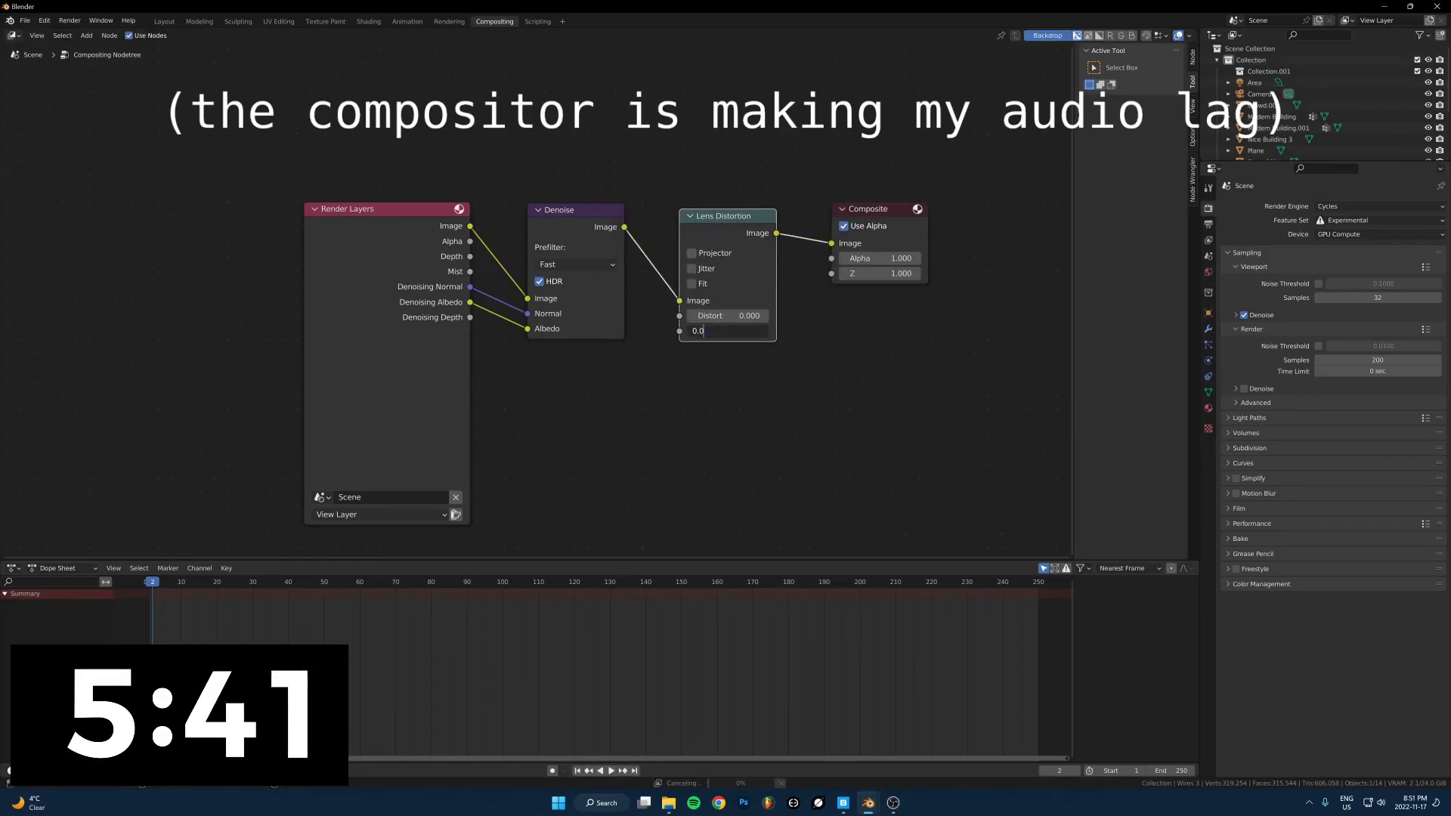
{"action": "key", "text": "Return"}
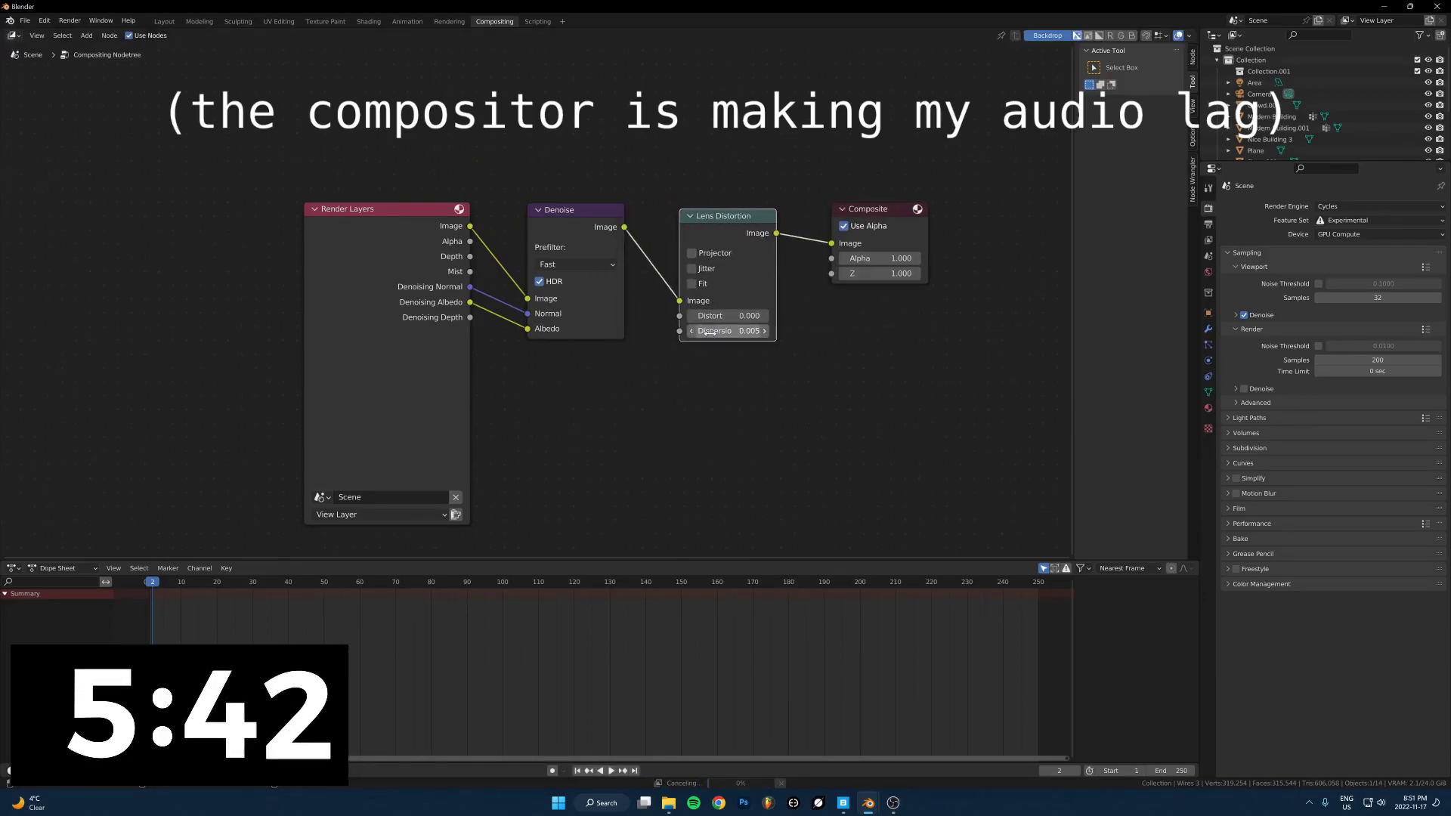
Save the finished render result as the PNG image tjoaijaiops on the Desktop
{"action": "left_click", "coordinate": [448, 21]}
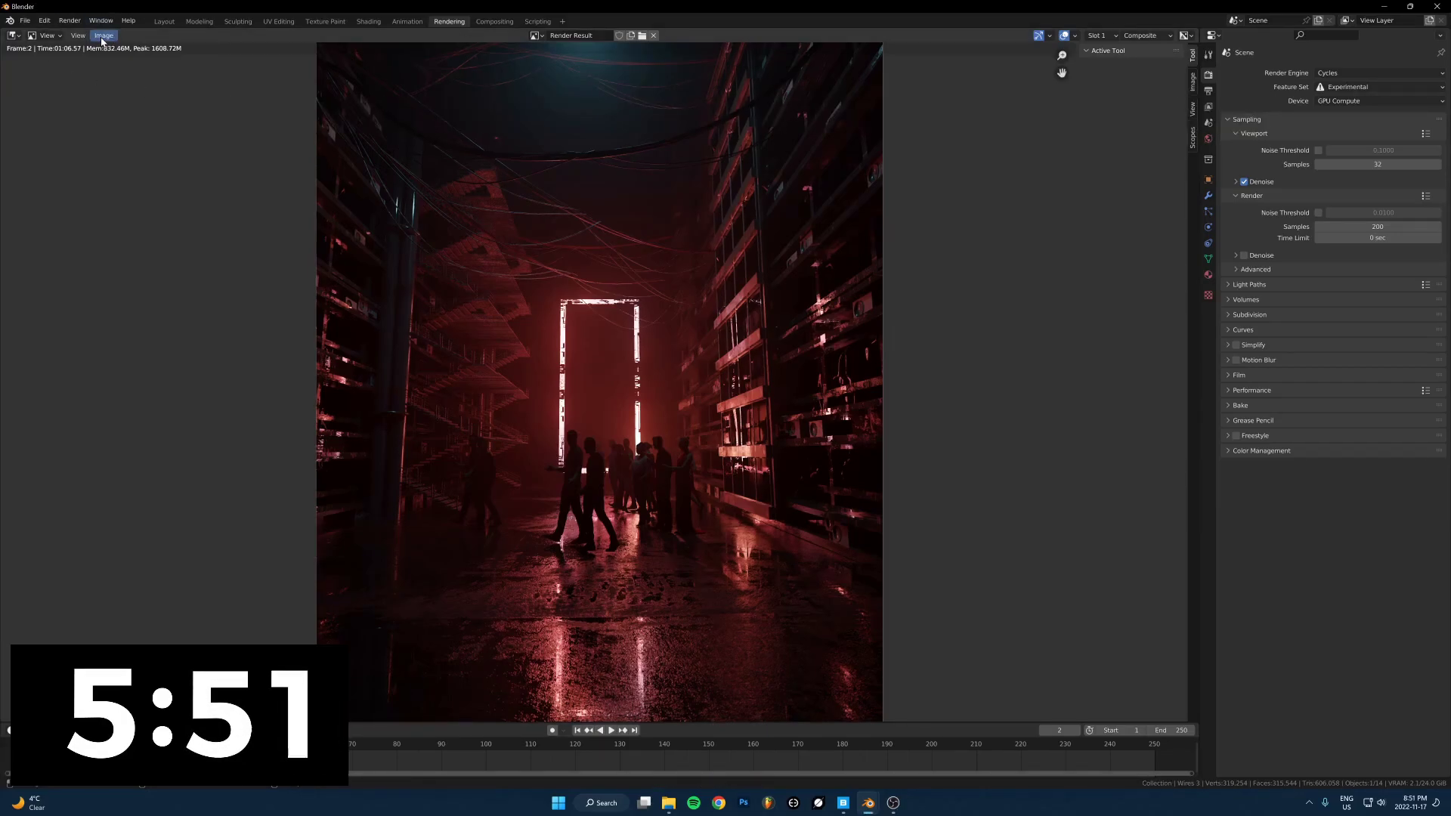
{"action": "left_click", "coordinate": [104, 36]}
{"action": "left_click", "coordinate": [129, 115]}
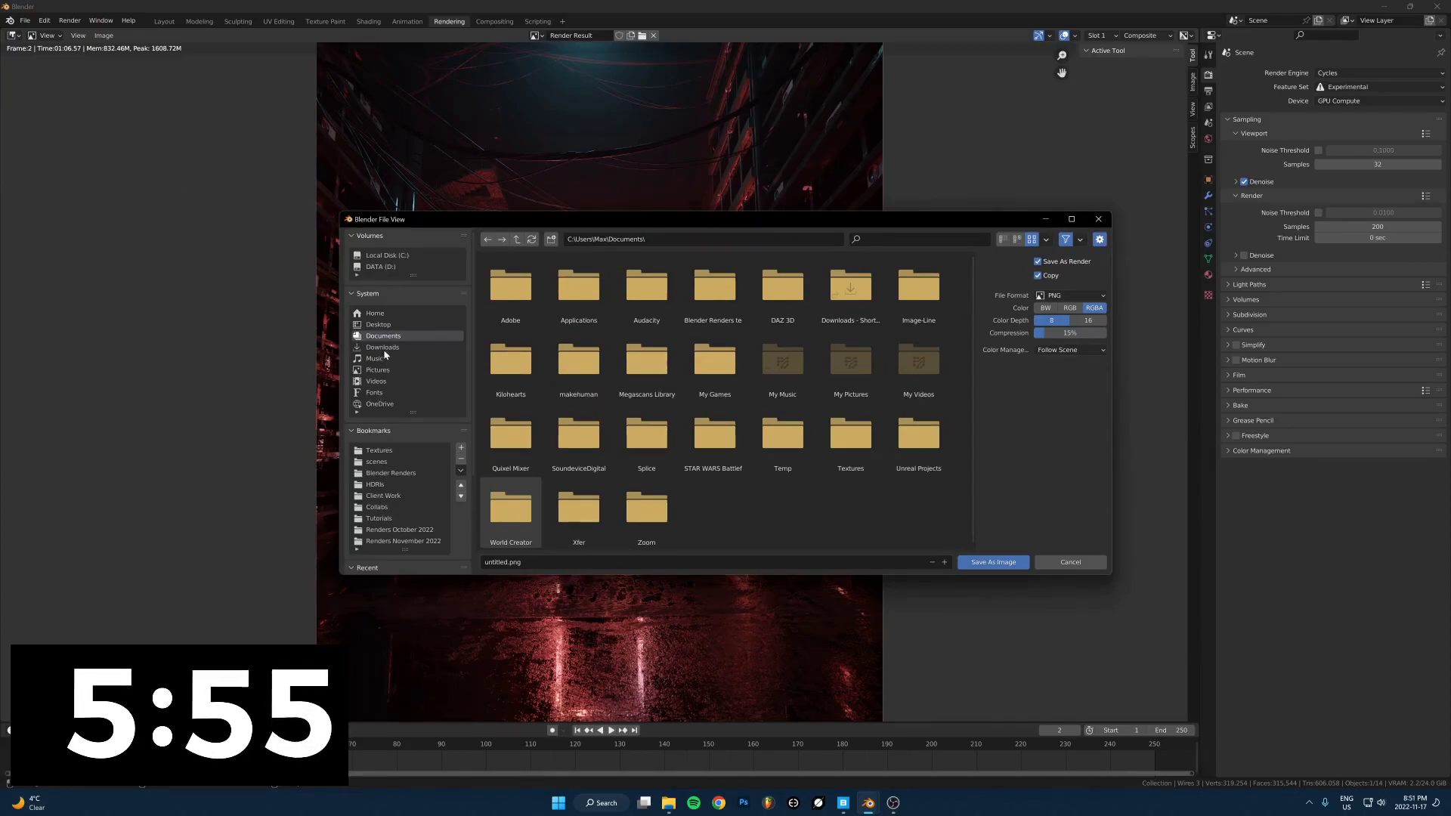
{"action": "left_click", "coordinate": [379, 324]}
{"action": "left_click", "coordinate": [602, 563]}
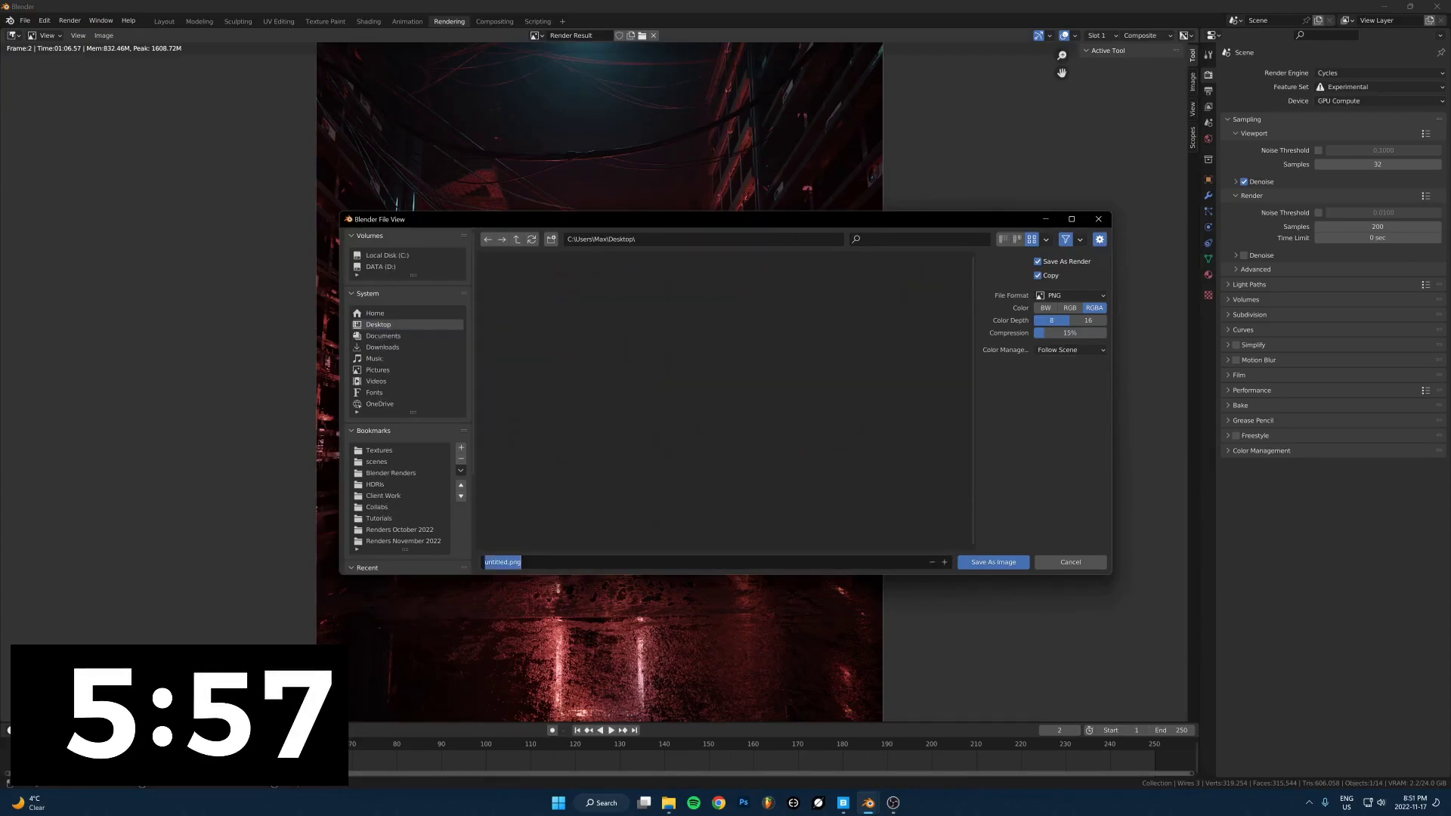
{"action": "type", "text": "tjoaijaiops"}
{"action": "key", "text": "Return"}
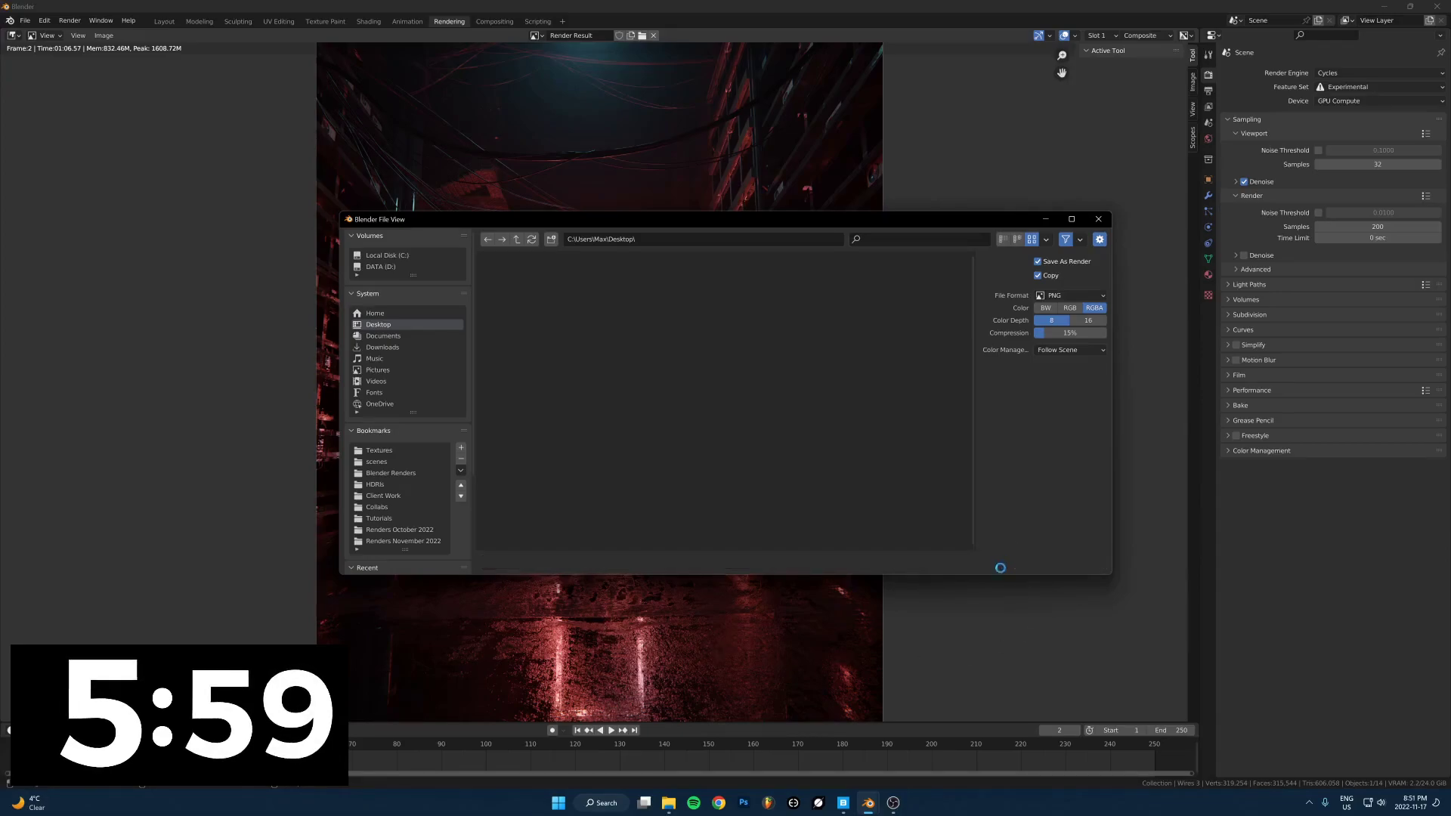
{"action": "left_click", "coordinate": [993, 562]}
{"action": "left_click", "coordinate": [669, 804]}
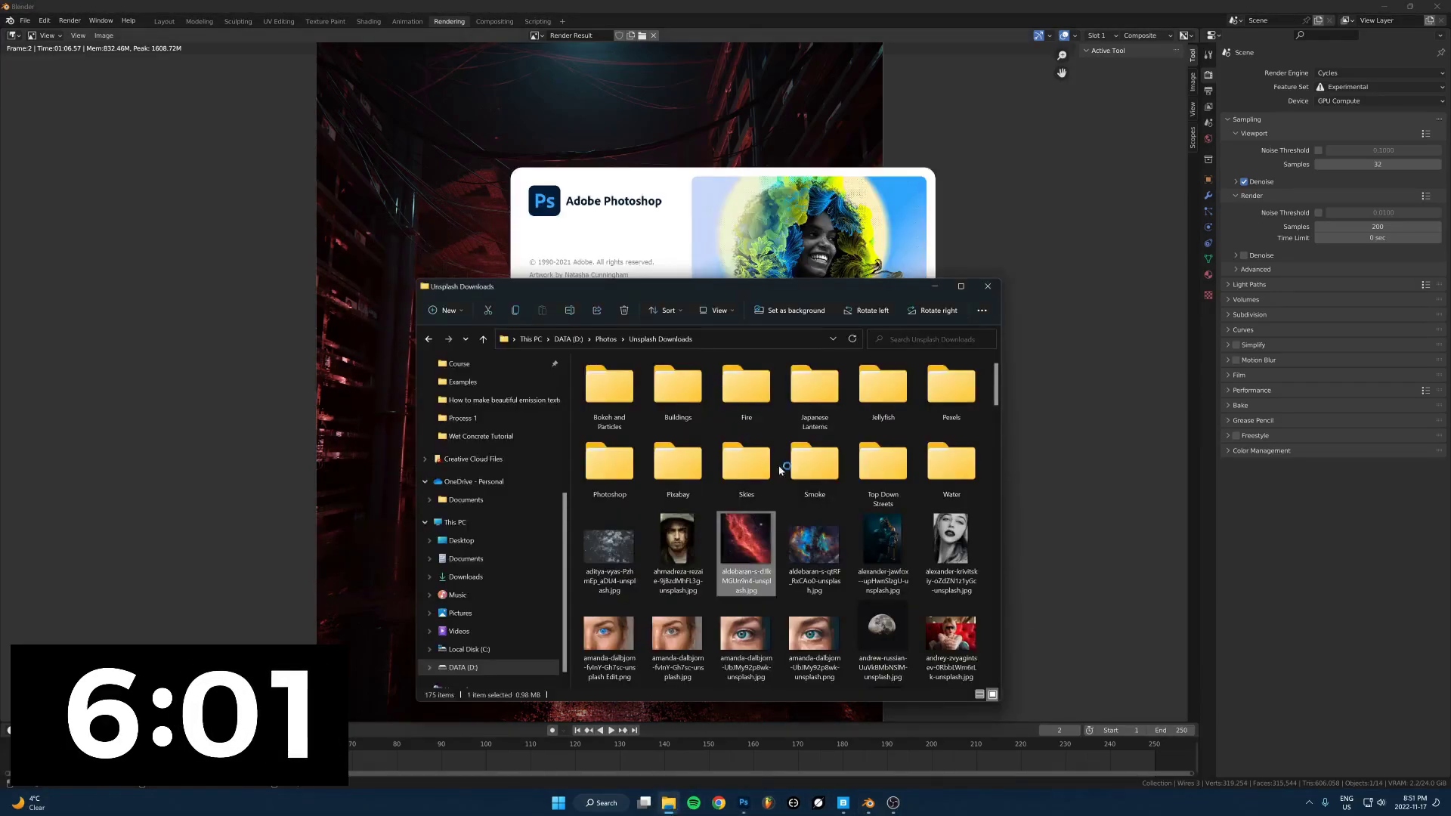
{"action": "scroll", "coordinate": [718, 514], "scroll_direction": "down", "scroll_amount": 2}
{"action": "scroll", "coordinate": [470, 414], "scroll_direction": "up", "scroll_amount": 4}
In the compositor, route the Render Layers node's Mist pass through to the composite output and duplicate the Denoise node
{"action": "left_click", "coordinate": [494, 23]}
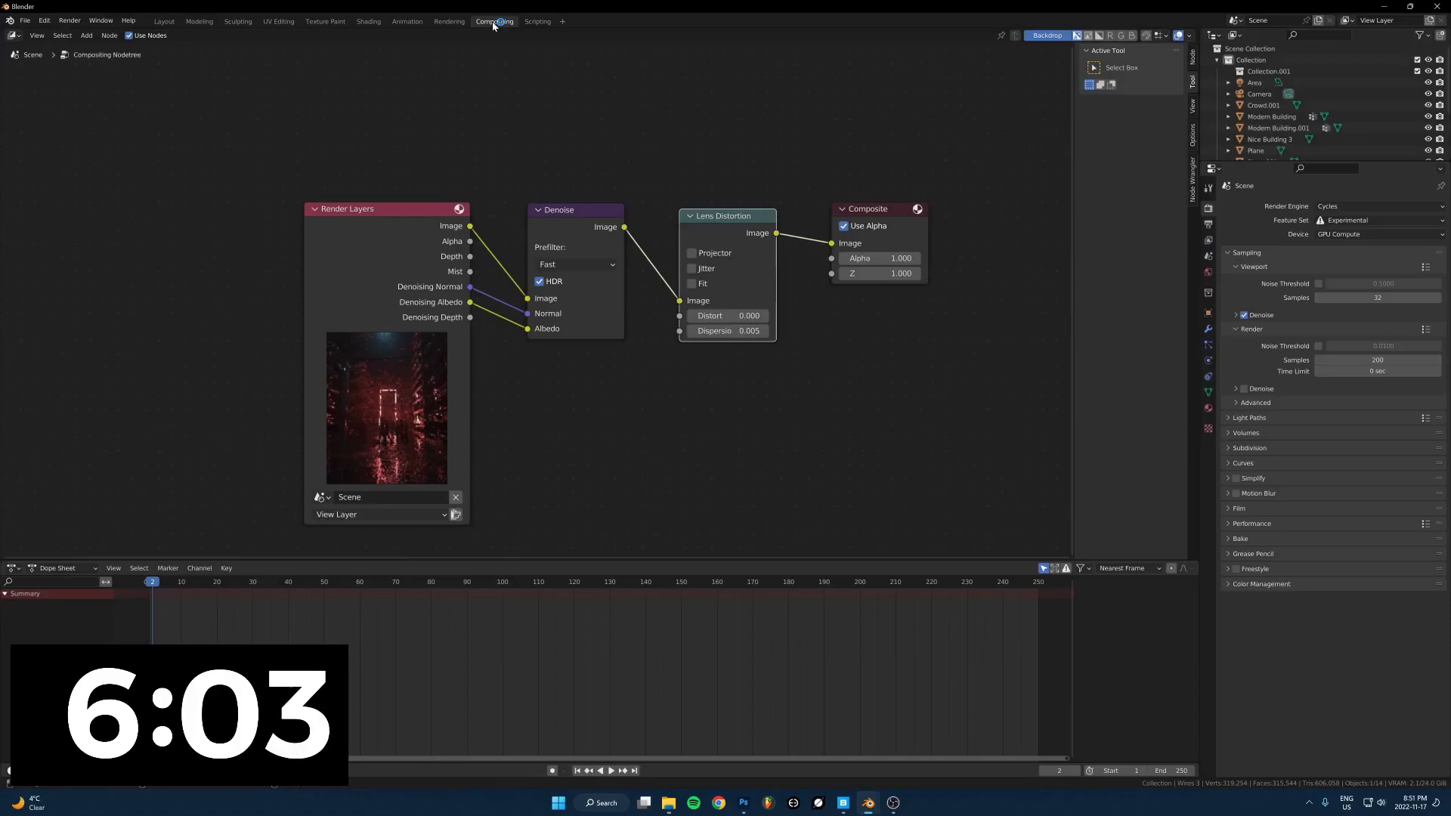
{"action": "left_click_drag", "start_coordinate": [470, 271], "coordinate": [680, 301]}
{"action": "left_click", "coordinate": [605, 238]}
{"action": "key", "text": "shift+d"}
{"action": "left_click", "coordinate": [657, 246]}
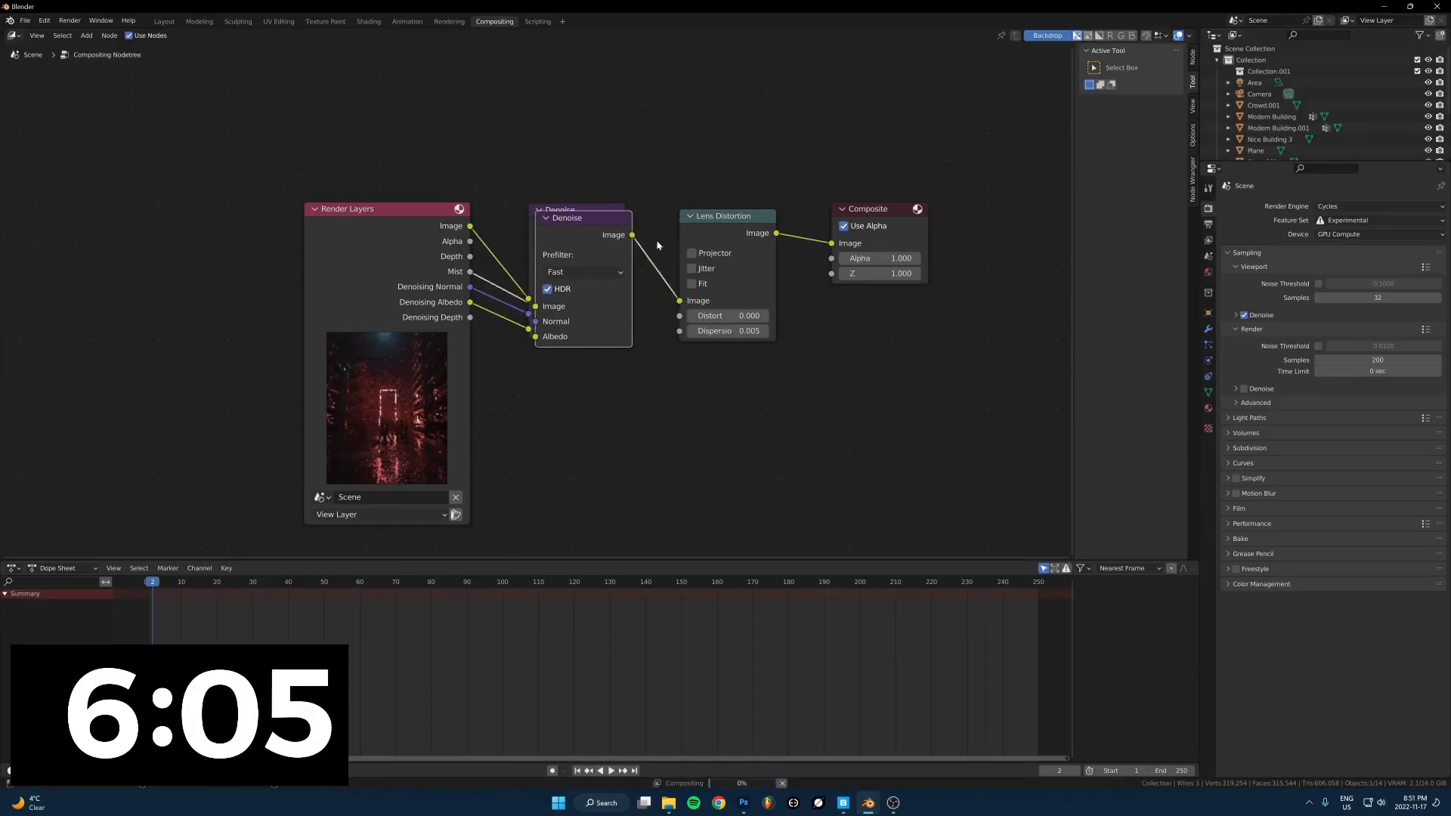
{"action": "key", "text": "g"}
{"action": "left_click", "coordinate": [608, 426]}
{"action": "left_click", "coordinate": [681, 432]}
Save the mist pass image as mist.png on the Desktop
{"action": "left_click", "coordinate": [451, 23]}
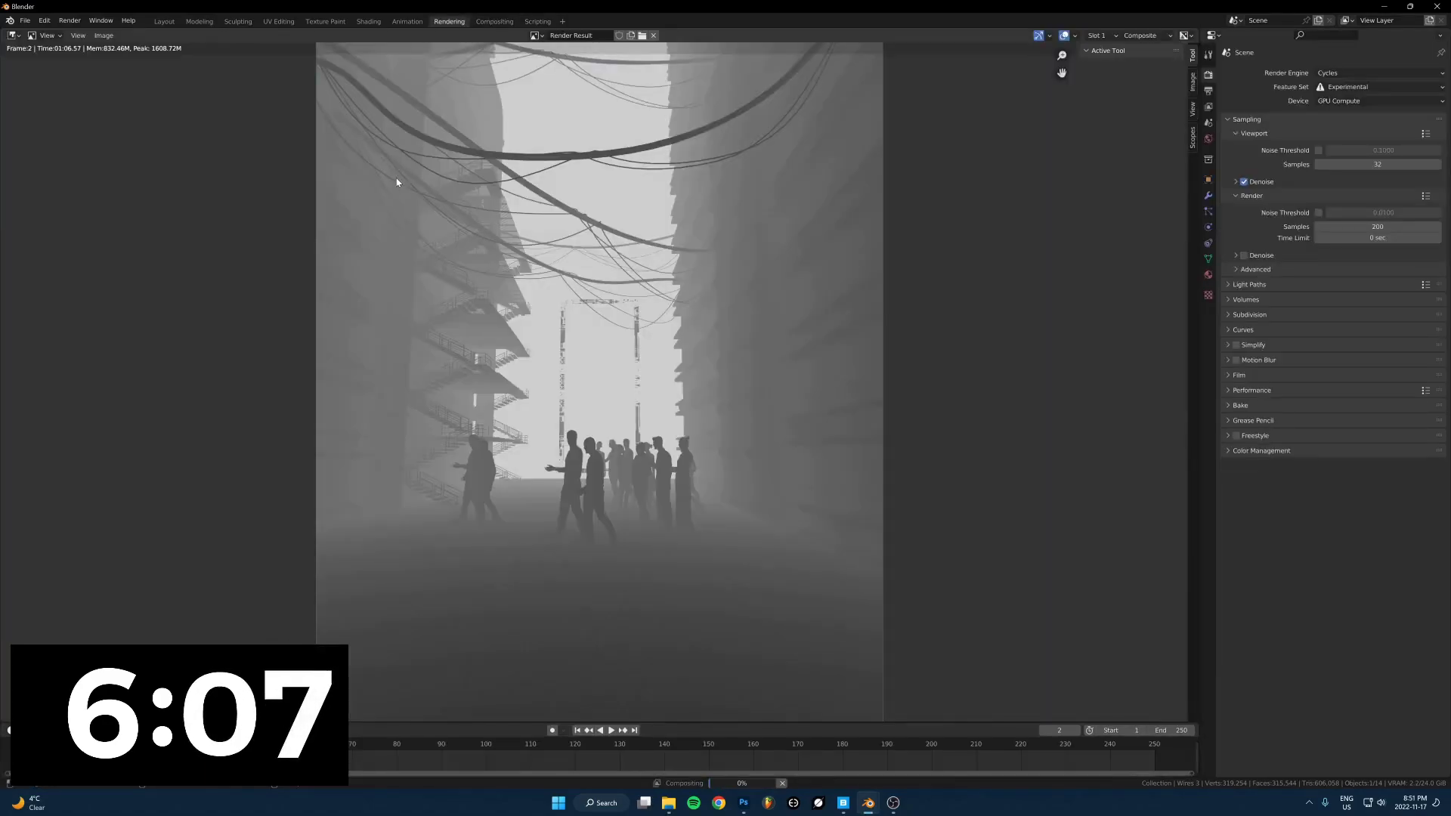
{"action": "scroll", "coordinate": [398, 181], "scroll_direction": "down", "scroll_amount": 3}
{"action": "left_click", "coordinate": [104, 35]}
{"action": "left_click", "coordinate": [178, 116]}
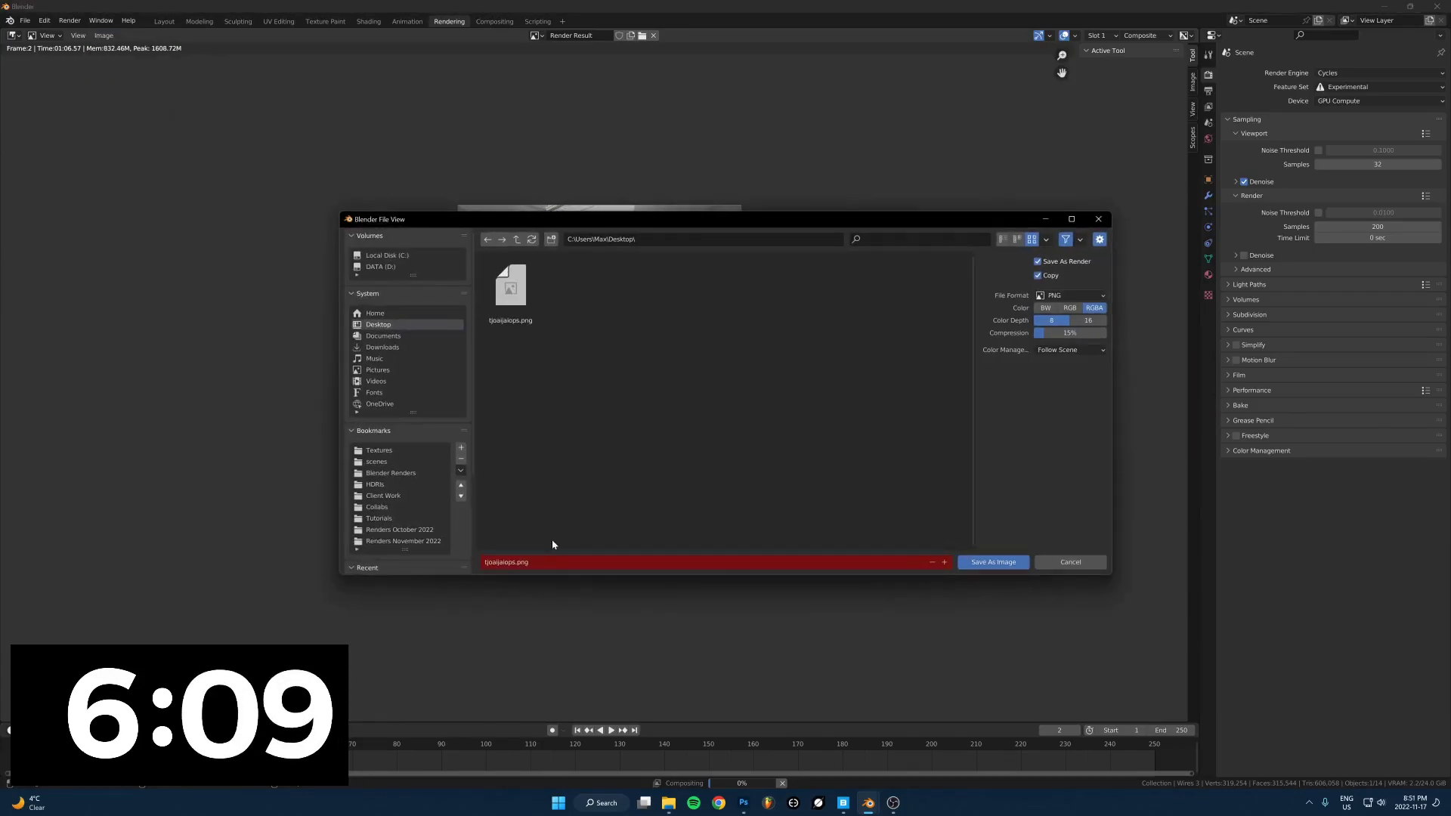
{"action": "left_click", "coordinate": [555, 563]}
{"action": "key", "text": "Return"}
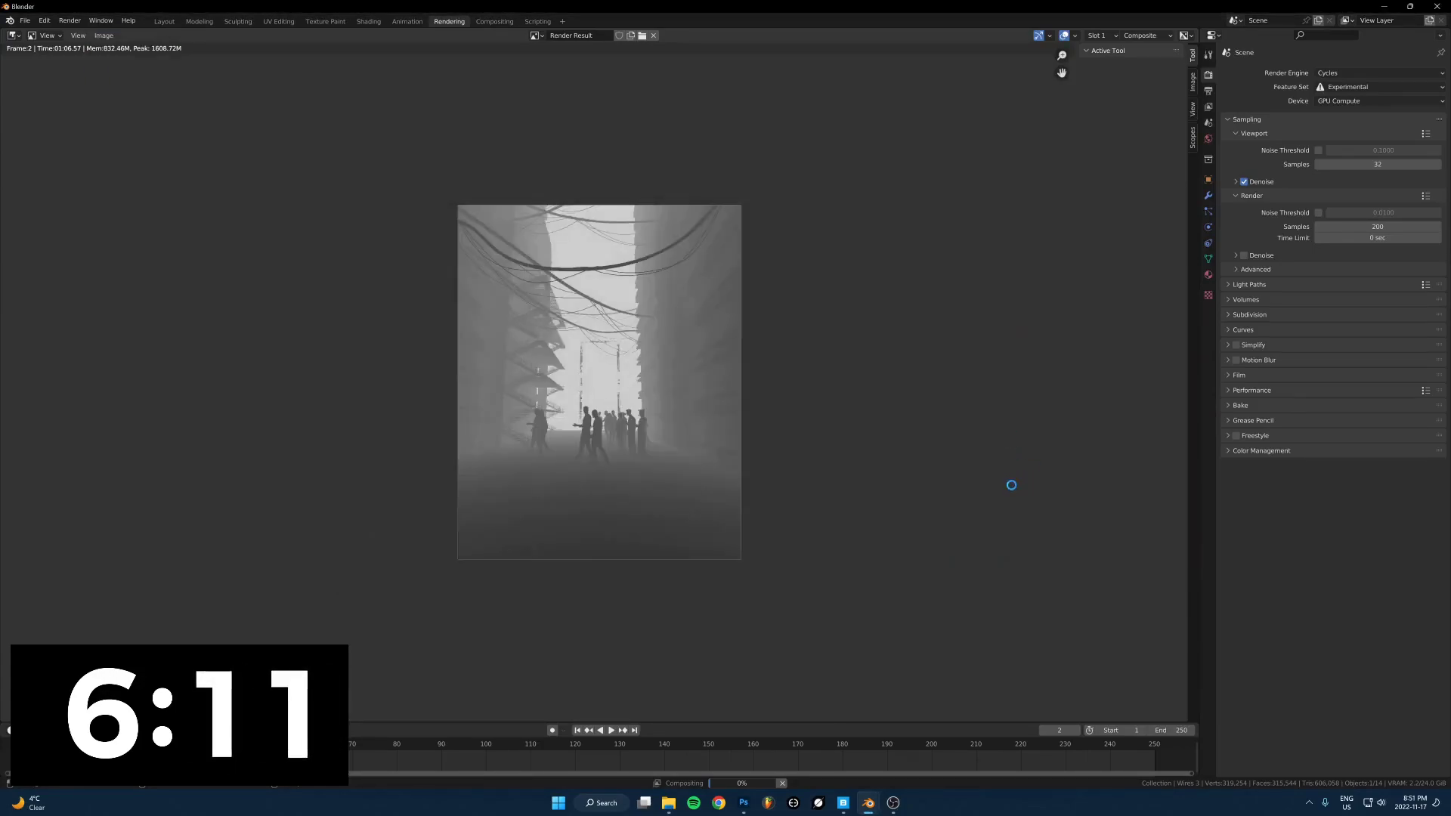
Switch to File Explorer and open the Desktop folder containing the two saved images
{"action": "left_click", "coordinate": [744, 802]}
{"action": "left_click", "coordinate": [668, 802]}
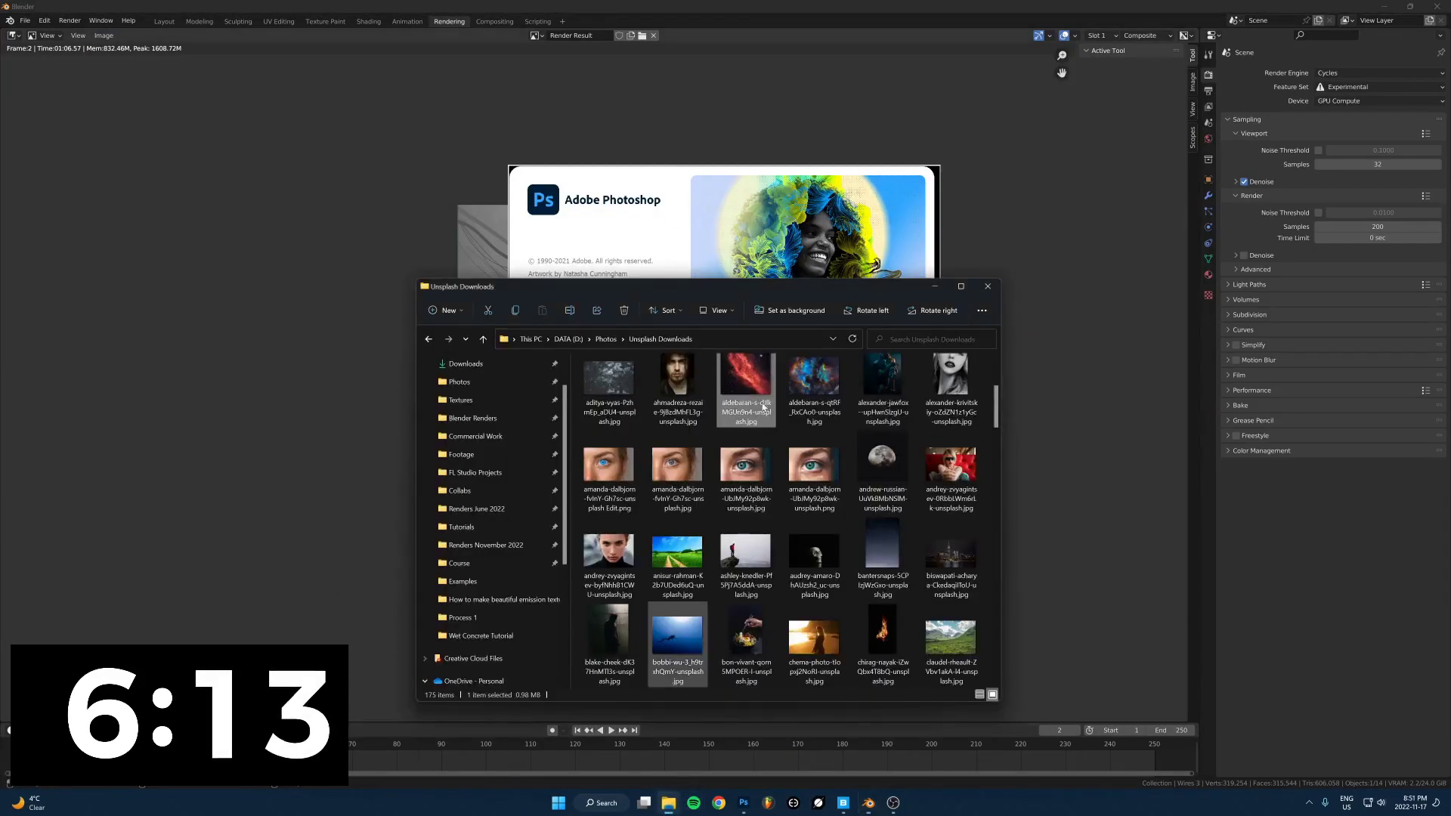
{"action": "scroll", "coordinate": [464, 398], "scroll_direction": "up", "scroll_amount": 1}
{"action": "left_click", "coordinate": [461, 386]}
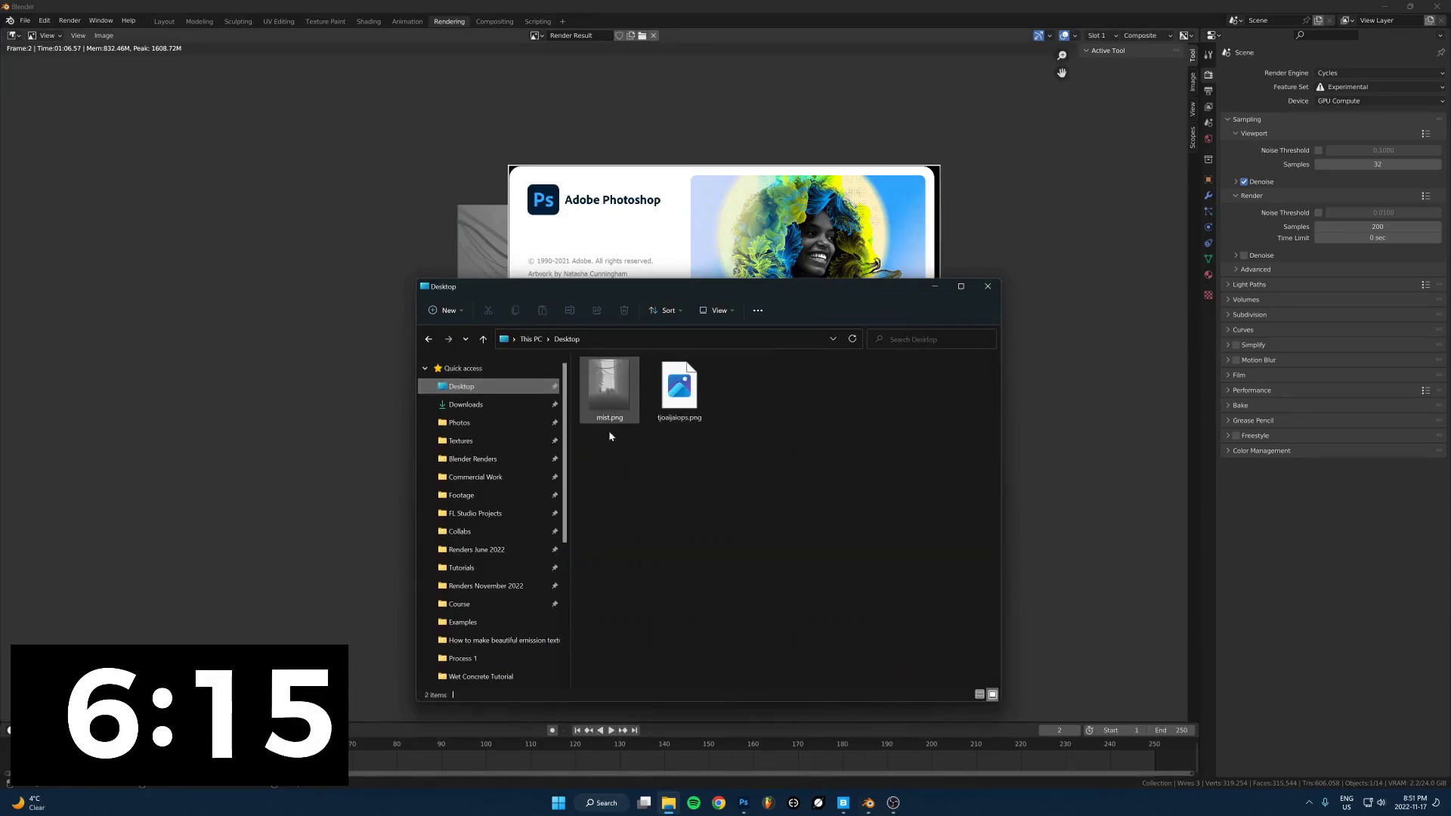
{"action": "left_click_drag", "start_coordinate": [627, 295], "coordinate": [811, 305]}
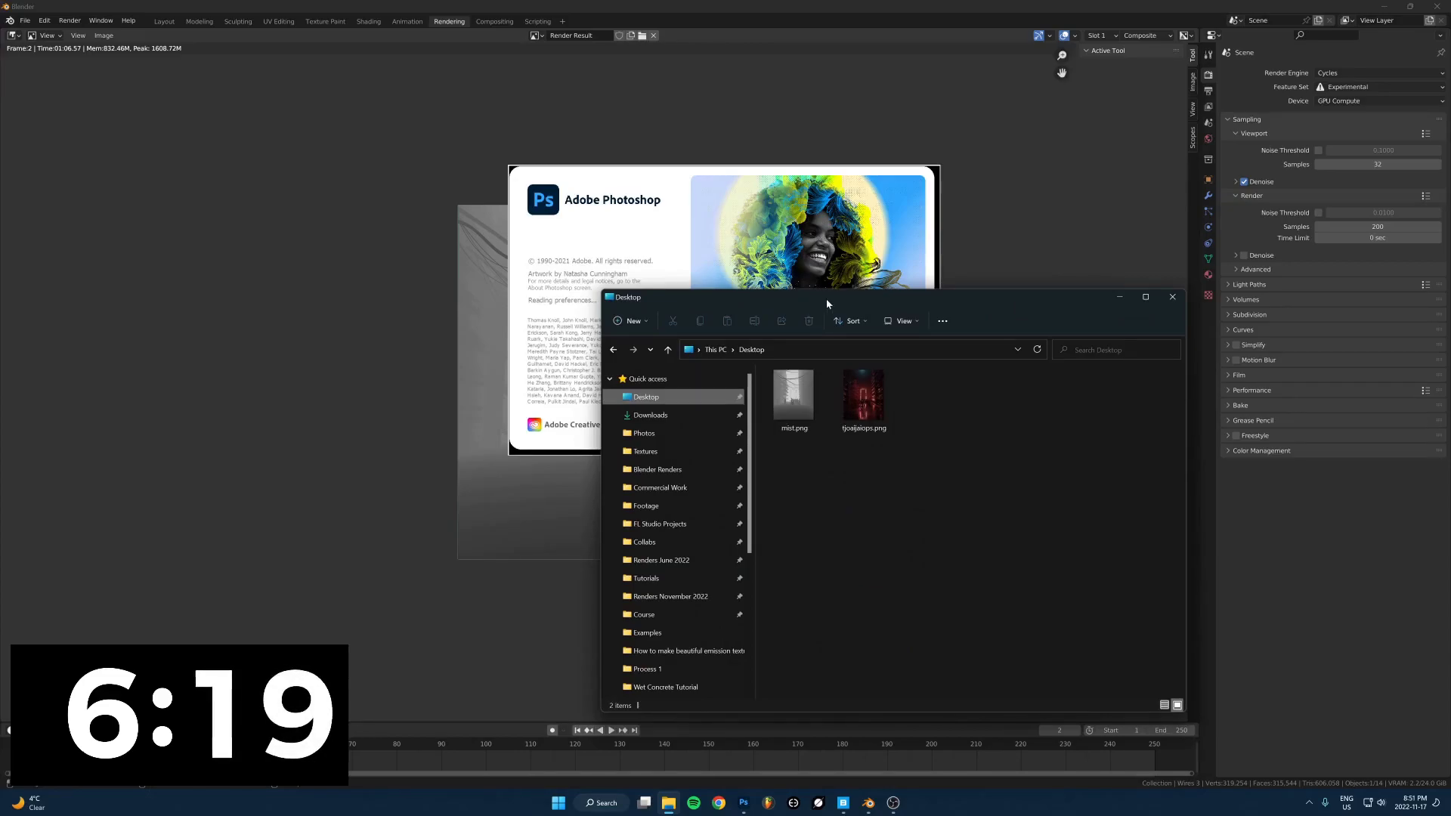
Open the tjoaijaiops.png render from the Desktop folder in Photoshop
{"action": "left_click", "coordinate": [871, 407]}
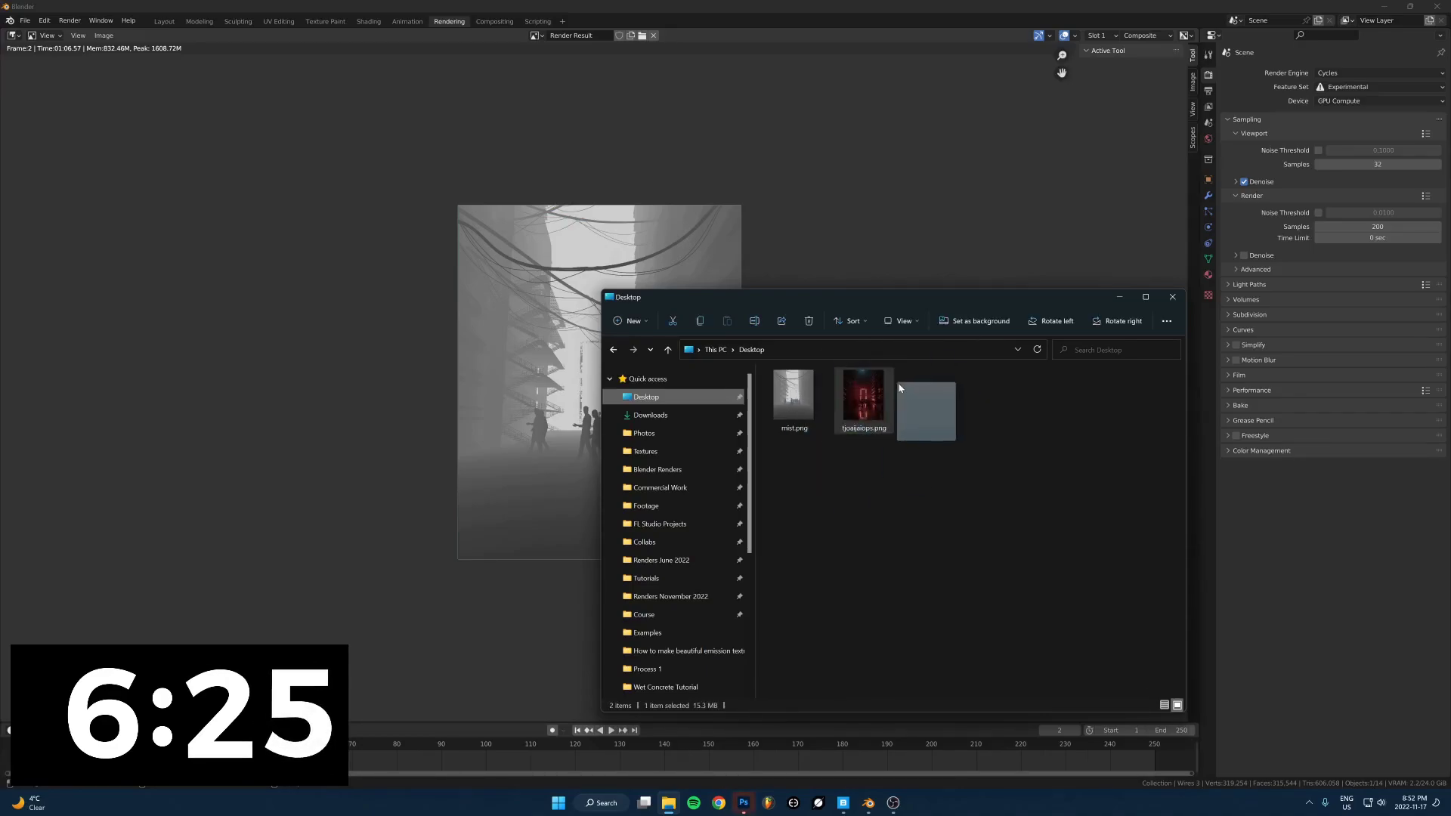
{"action": "left_click", "coordinate": [668, 802]}
{"action": "left_click", "coordinate": [743, 803]}
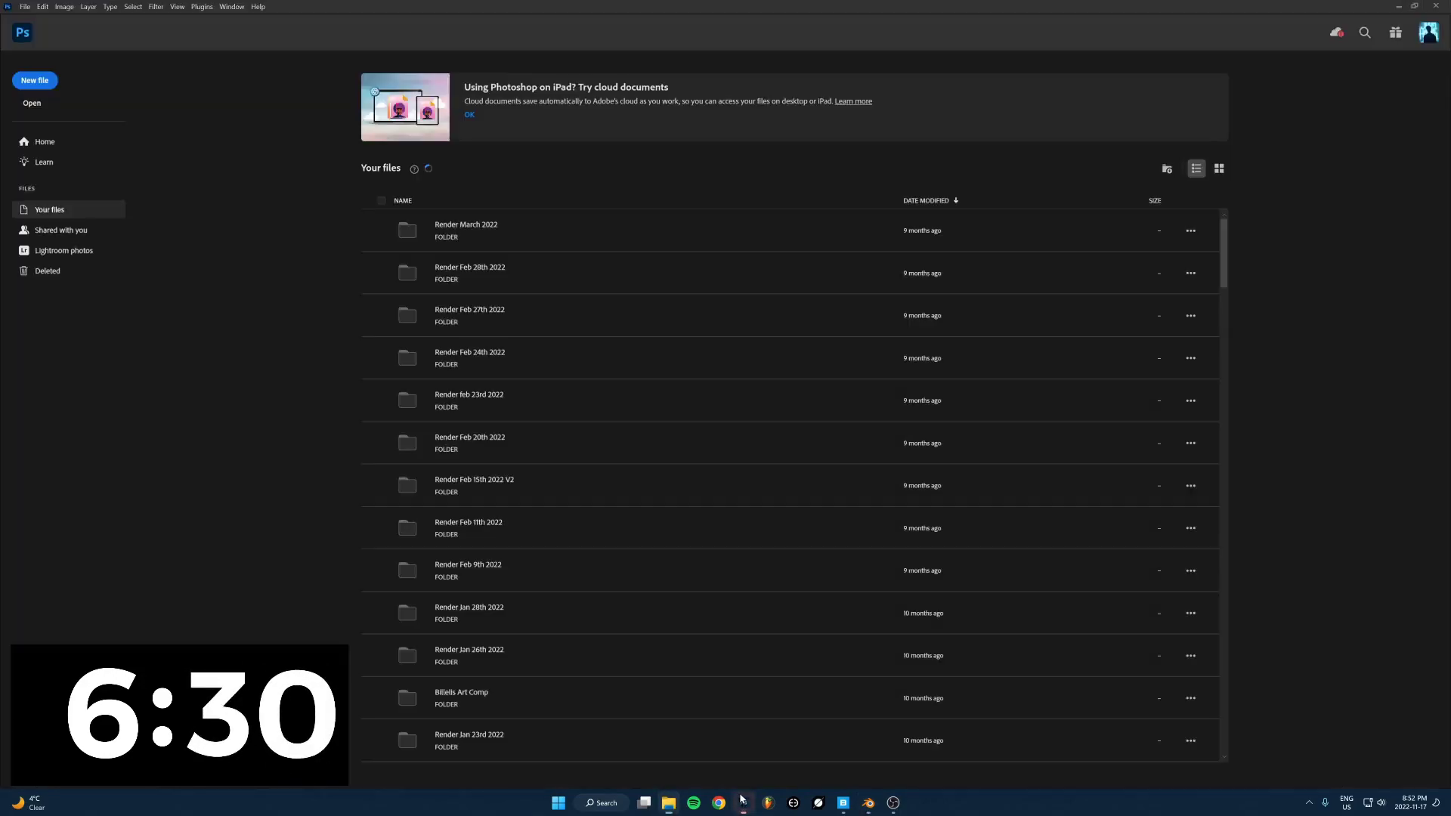
{"action": "left_click", "coordinate": [668, 802]}
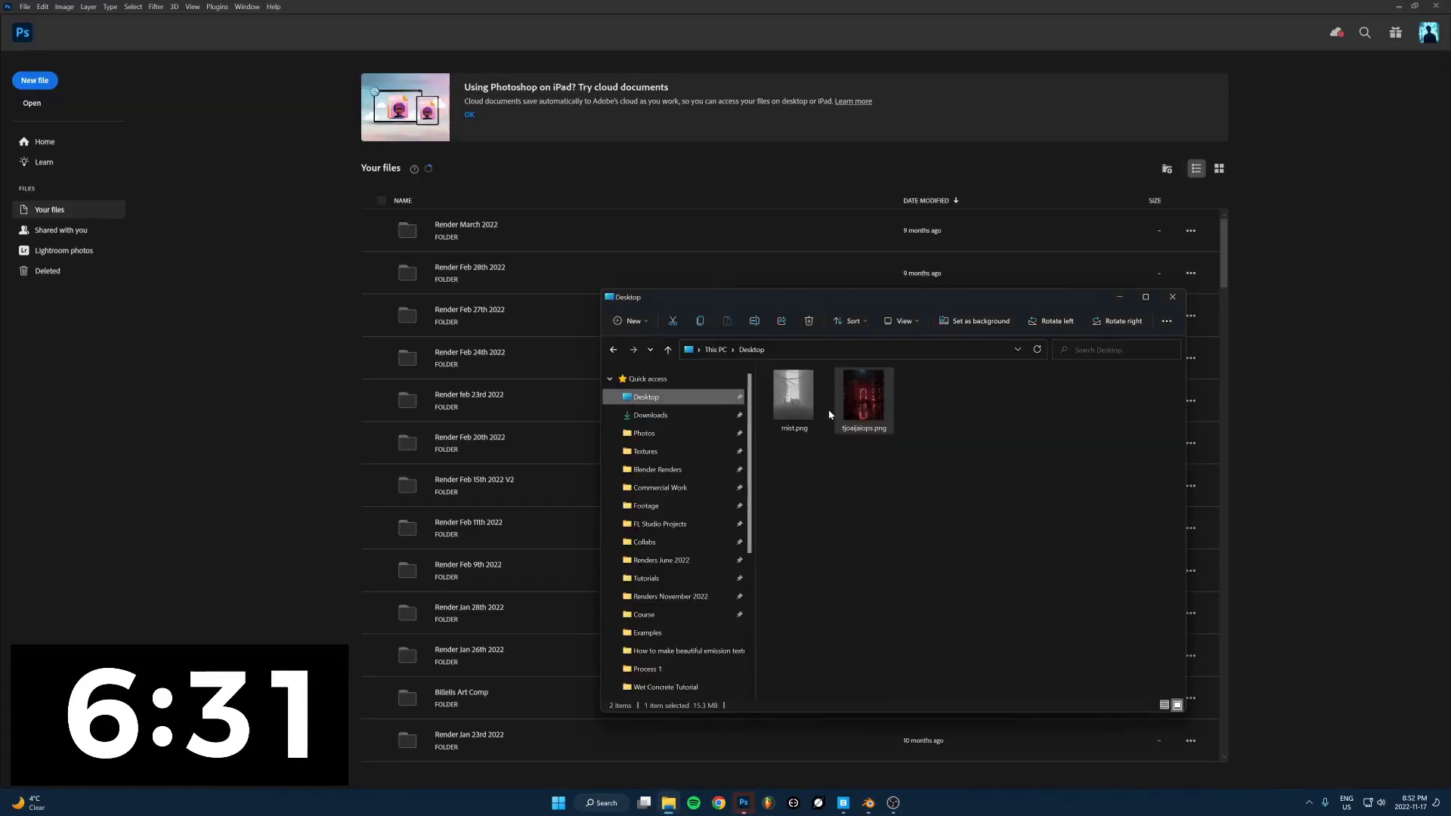
{"action": "left_click_drag", "start_coordinate": [857, 408], "coordinate": [484, 546]}
Place mist.png from the Desktop folder as a layer over the render
{"action": "left_click", "coordinate": [669, 804]}
{"action": "left_click_drag", "start_coordinate": [793, 397], "coordinate": [625, 243]}
{"action": "key", "text": "Return"}
Load the brightness of the mist image's RGB channel as a selection and return to the layer list
{"action": "left_click", "coordinate": [1332, 399]}
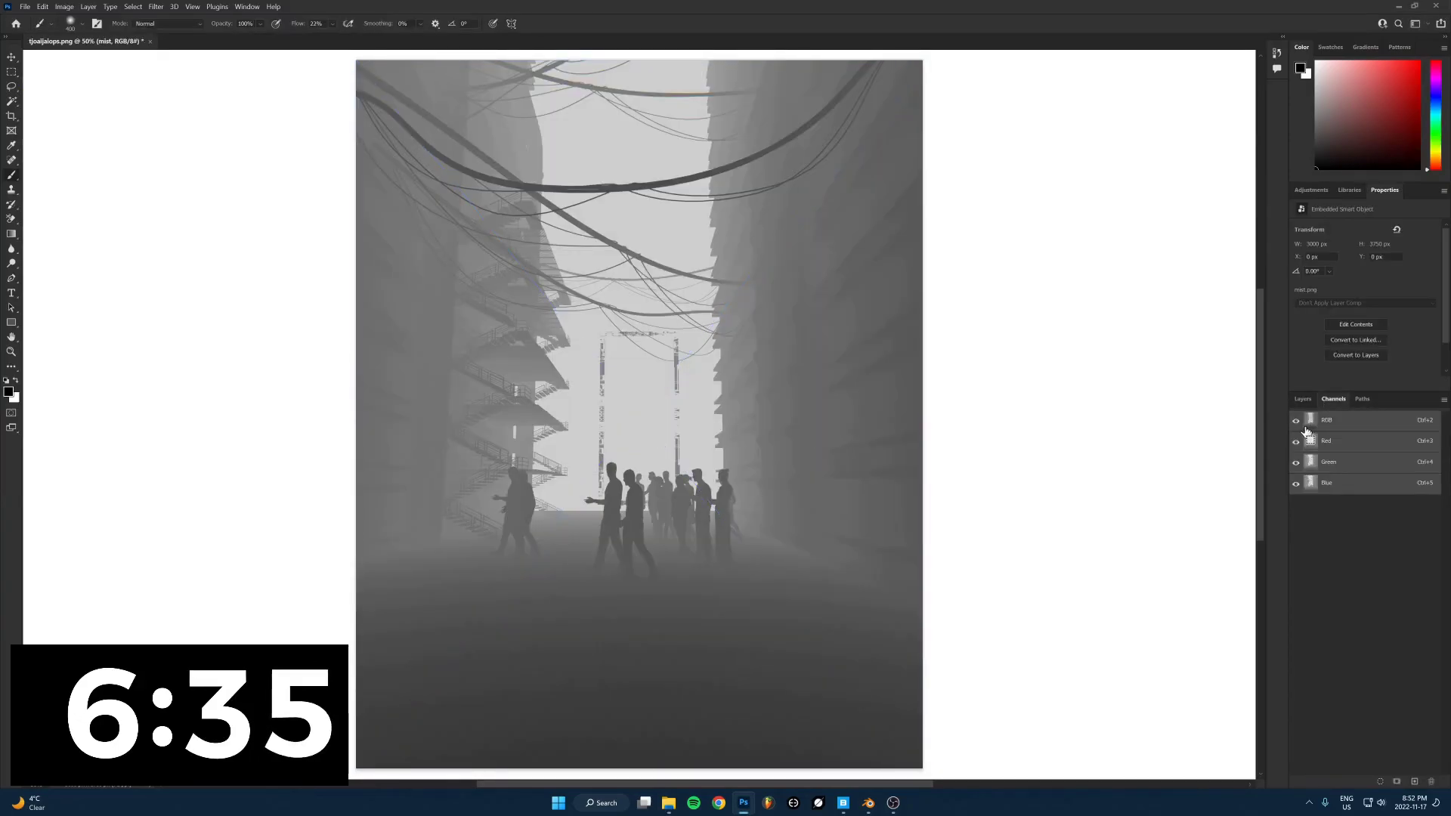
{"action": "left_click", "coordinate": [1310, 427], "text": "ctrl"}
{"action": "left_click", "coordinate": [1302, 407]}
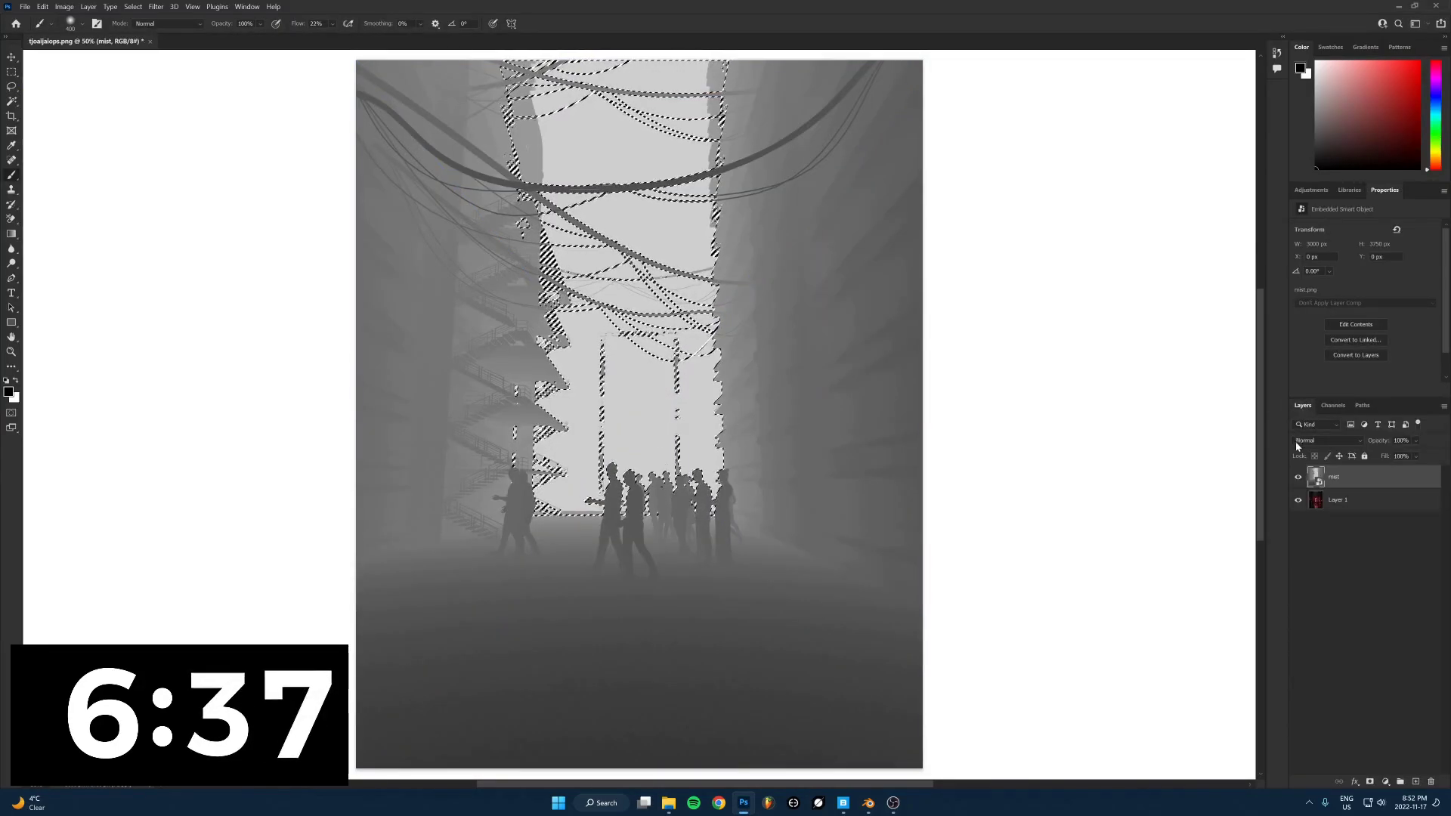
Hide the mist layer and add a new layer above the render, masked by the brightness selection
{"action": "left_click", "coordinate": [1299, 476]}
{"action": "left_click", "coordinate": [1338, 499]}
{"action": "left_click", "coordinate": [1371, 781]}
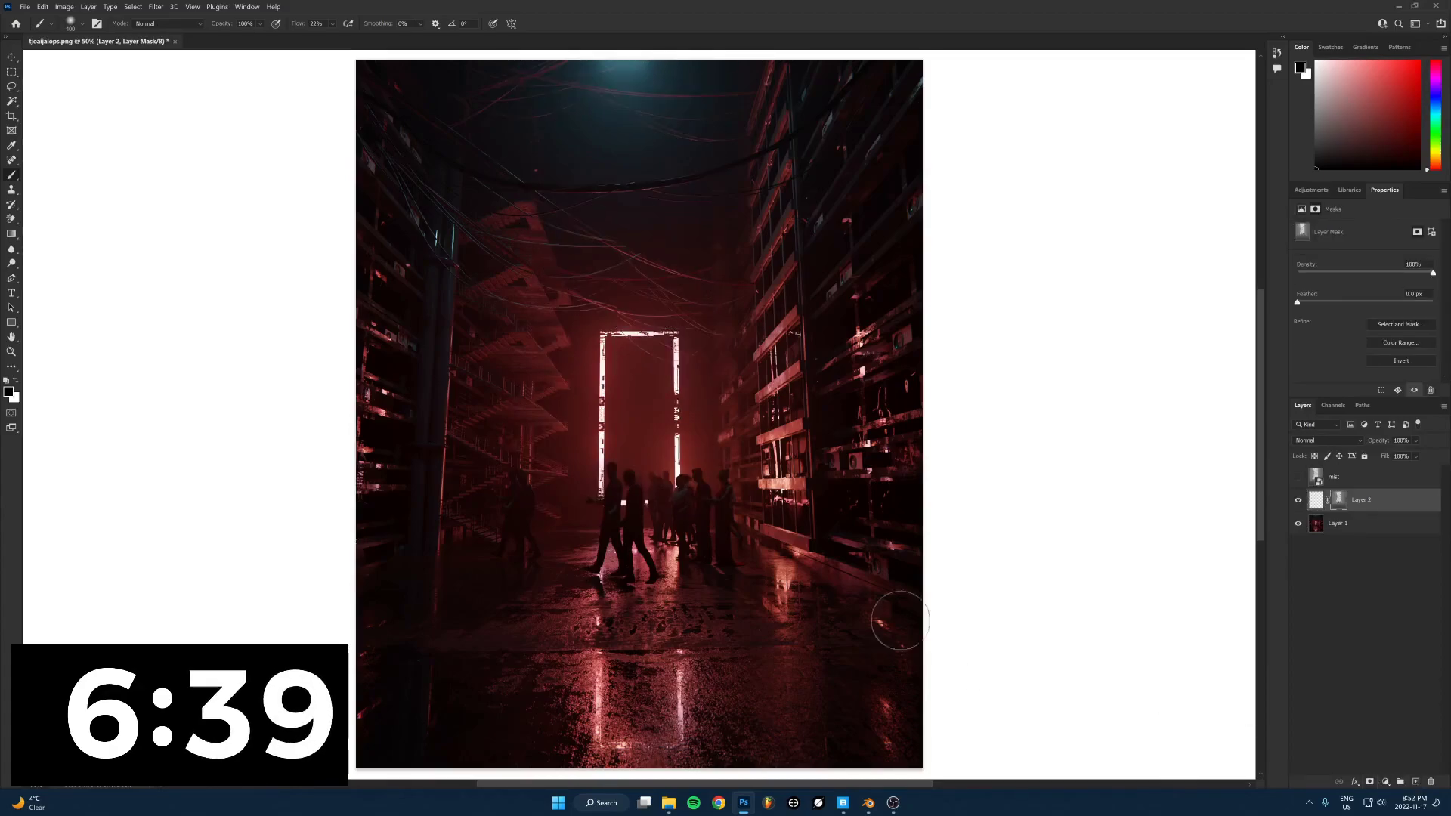
Sample the dark red haze beside the glowing frame and fill Layer 2 with it
{"action": "key", "text": "i"}
{"action": "left_click_drag", "start_coordinate": [684, 392], "coordinate": [699, 412]}
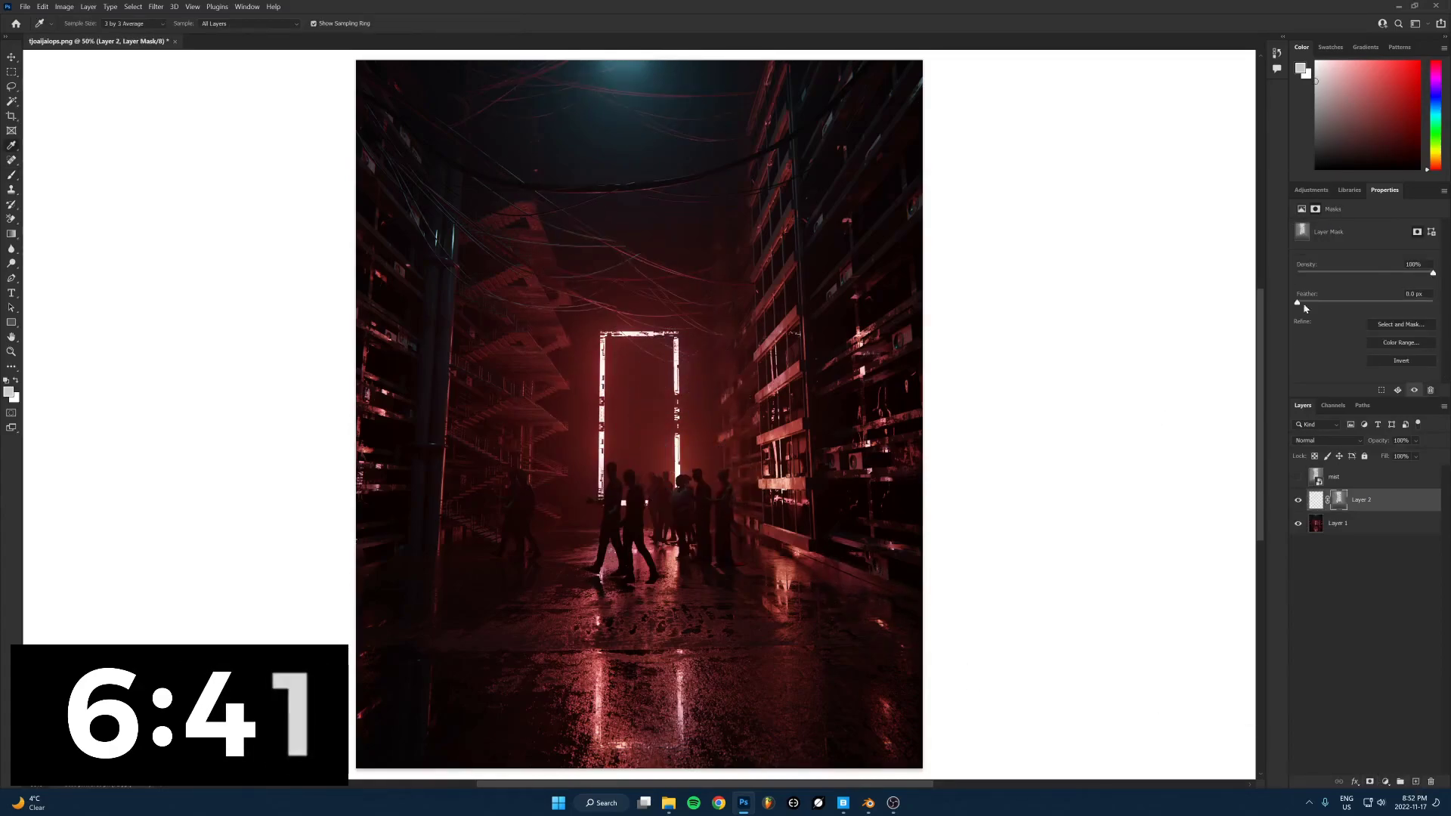
{"action": "left_click", "coordinate": [1340, 524]}
{"action": "left_click", "coordinate": [691, 437]}
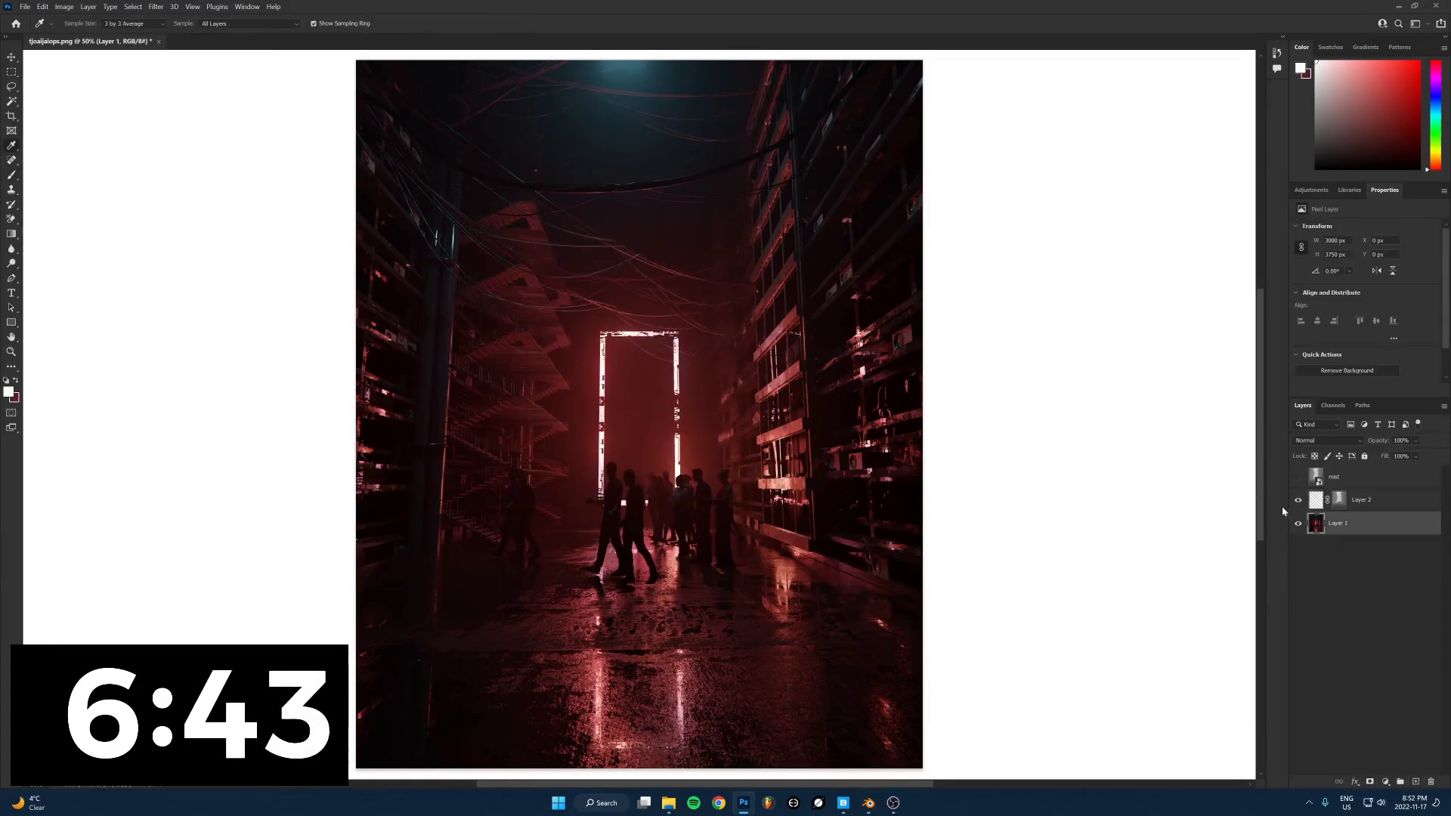
{"action": "left_click", "coordinate": [1315, 501]}
{"action": "key", "text": "ctrl+BackSpace"}
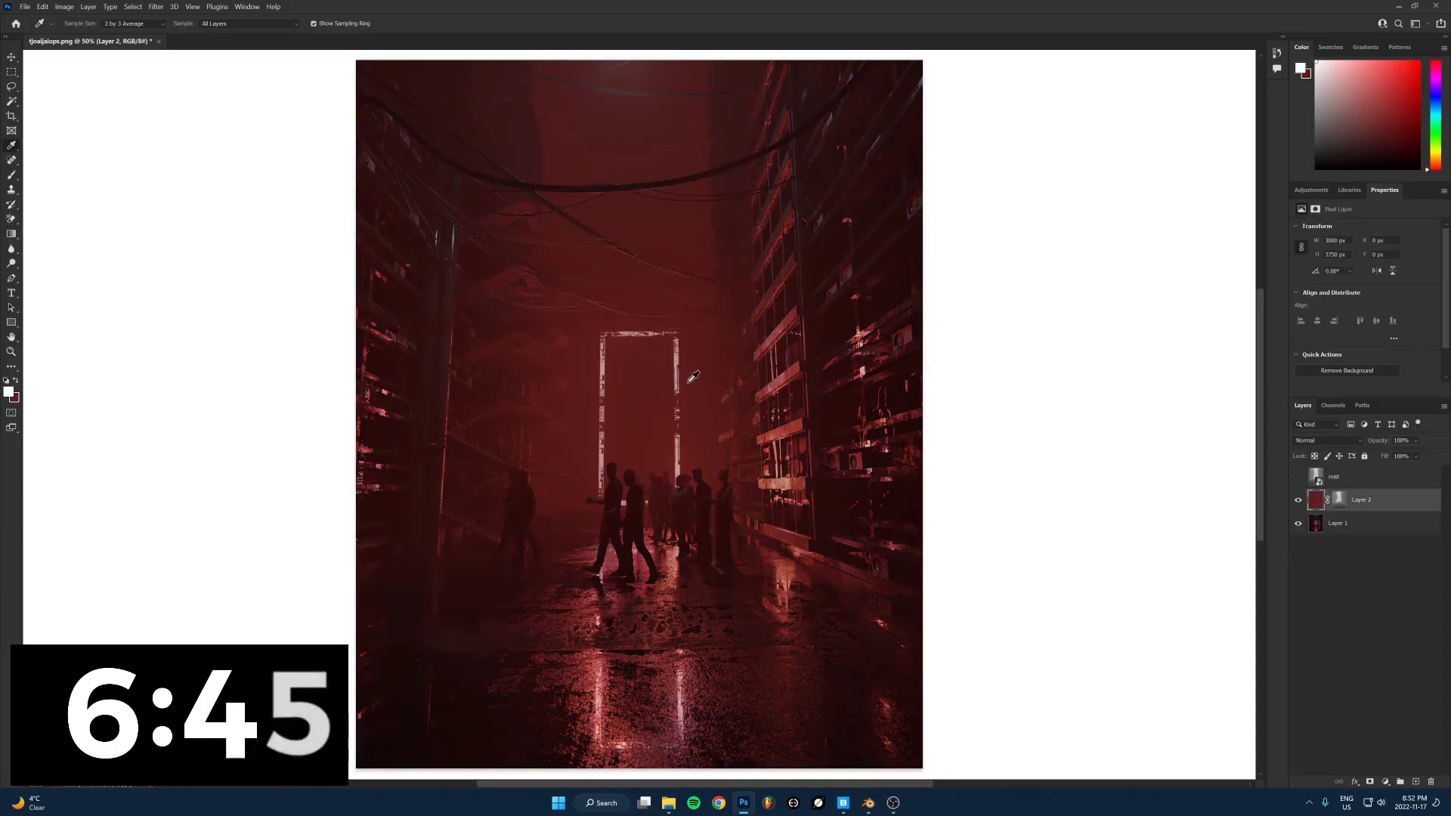
Increase the contrast of Layer 2's mask with Curves by pulling in both endpoints, and set the layer's blend mode to Screen
{"action": "left_click", "coordinate": [1333, 501]}
{"action": "left_click", "coordinate": [64, 6]}
{"action": "mouse_move", "coordinate": [91, 36]}
{"action": "left_click", "coordinate": [226, 53]}
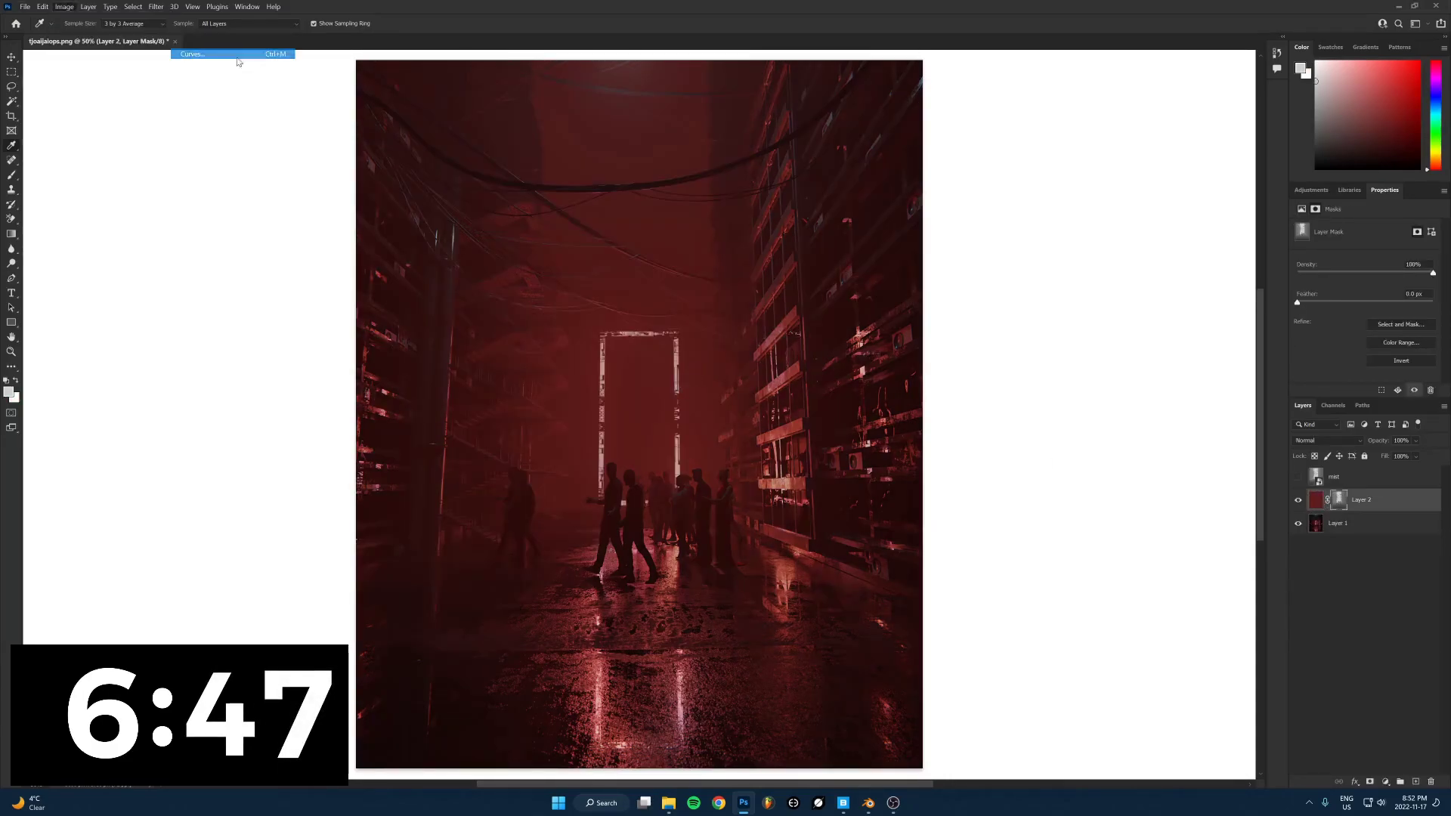
{"action": "left_click_drag", "start_coordinate": [1098, 452], "coordinate": [1059, 455]}
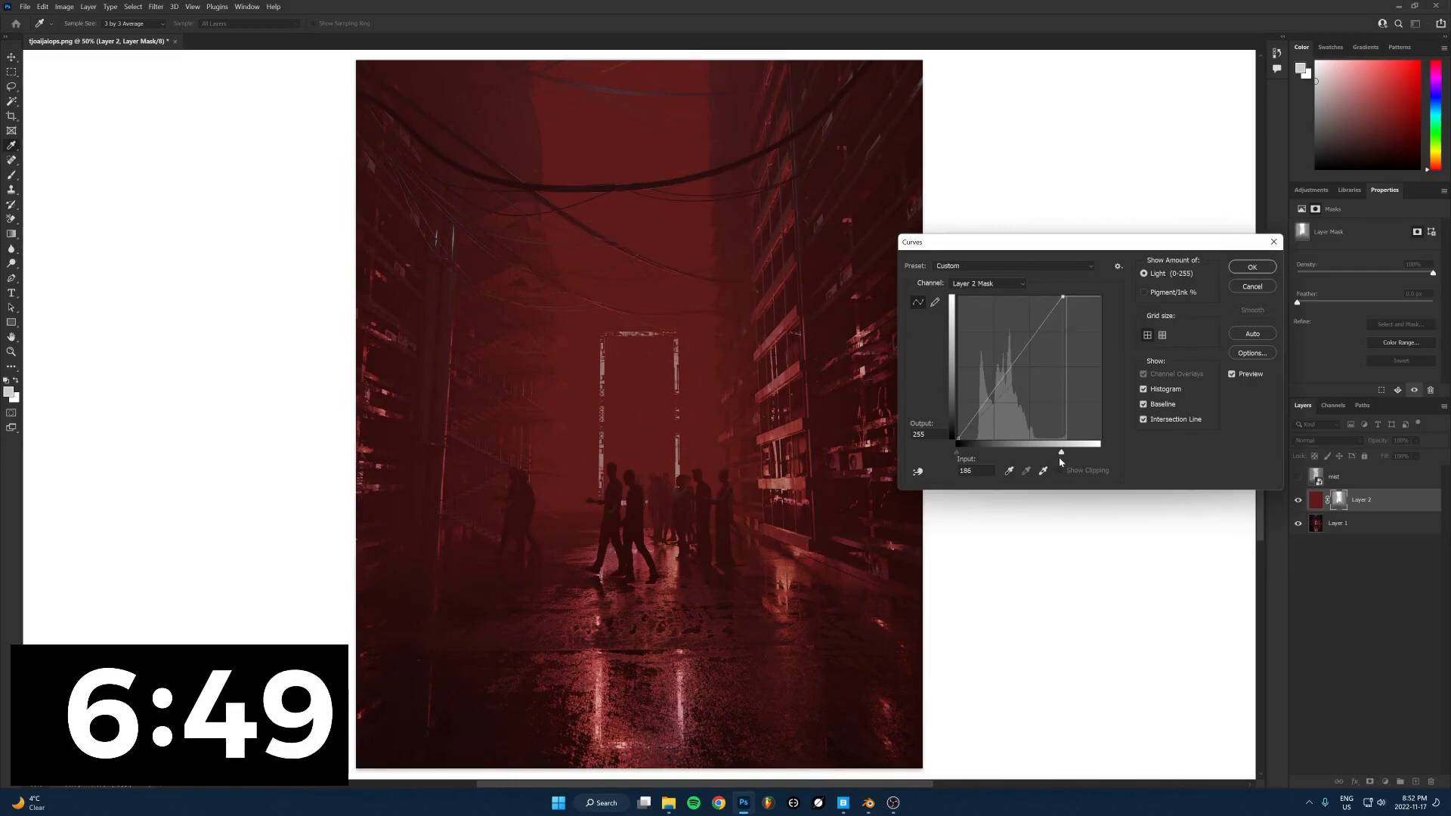
{"action": "left_click_drag", "start_coordinate": [956, 452], "coordinate": [976, 453]}
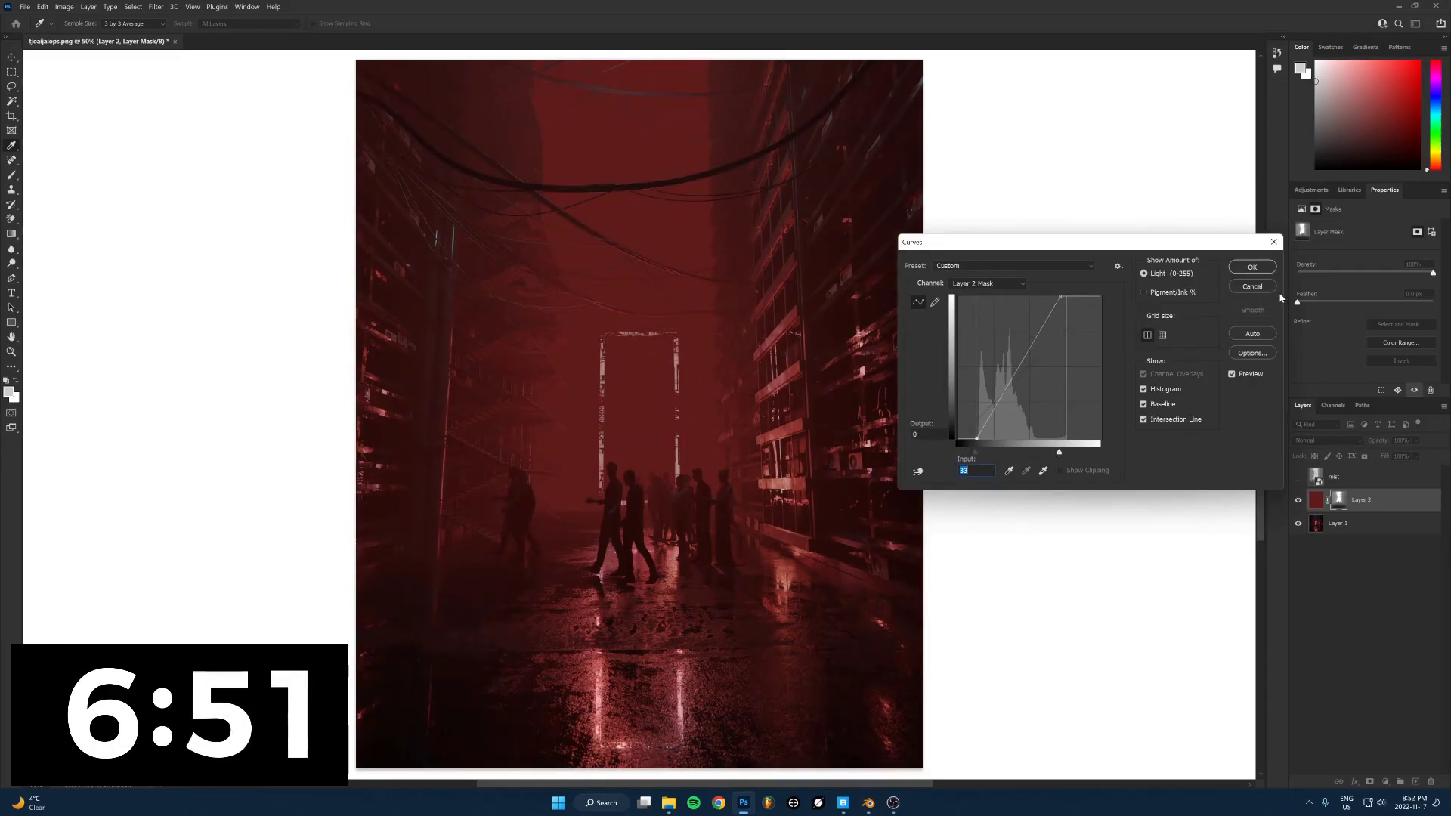
{"action": "key", "text": "Return"}
{"action": "left_click", "coordinate": [1328, 441]}
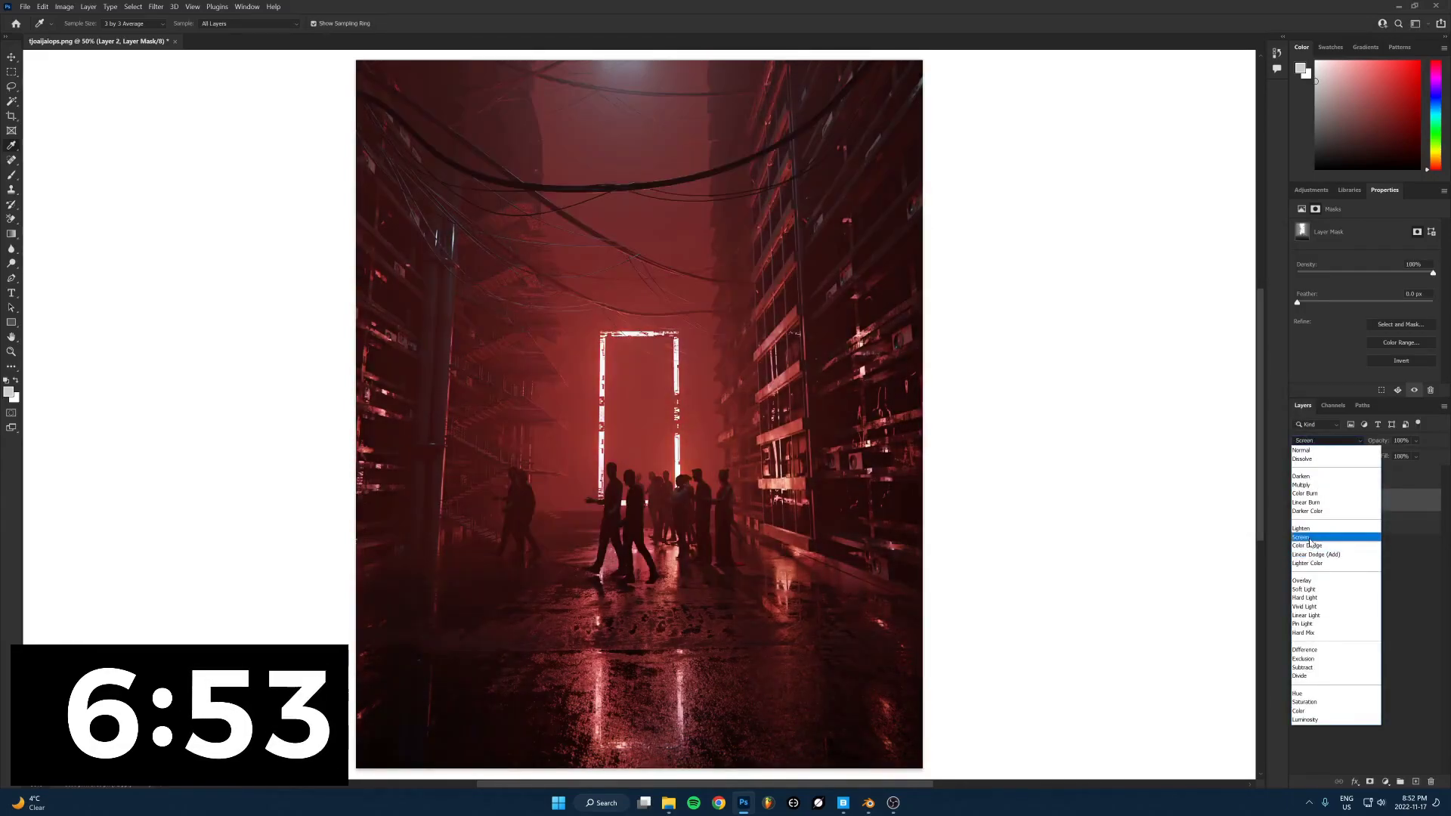
{"action": "left_click", "coordinate": [1310, 538]}
Apply Layer 2's mist mask and add a new black mask that hides the whole layer
{"action": "right_click", "coordinate": [1339, 502]}
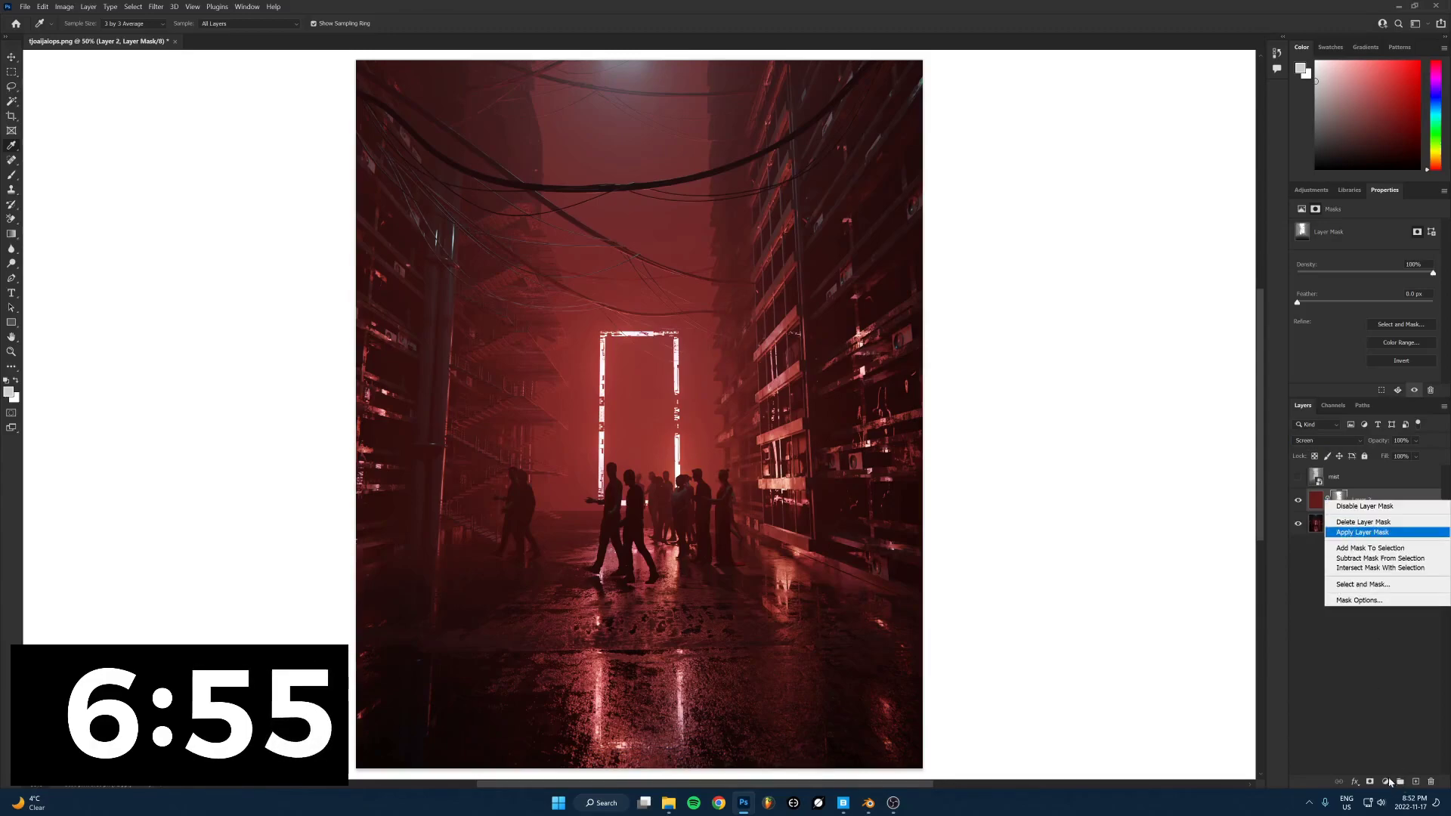
{"action": "left_click", "coordinate": [1351, 534]}
{"action": "left_click", "coordinate": [1369, 782], "text": "alt"}
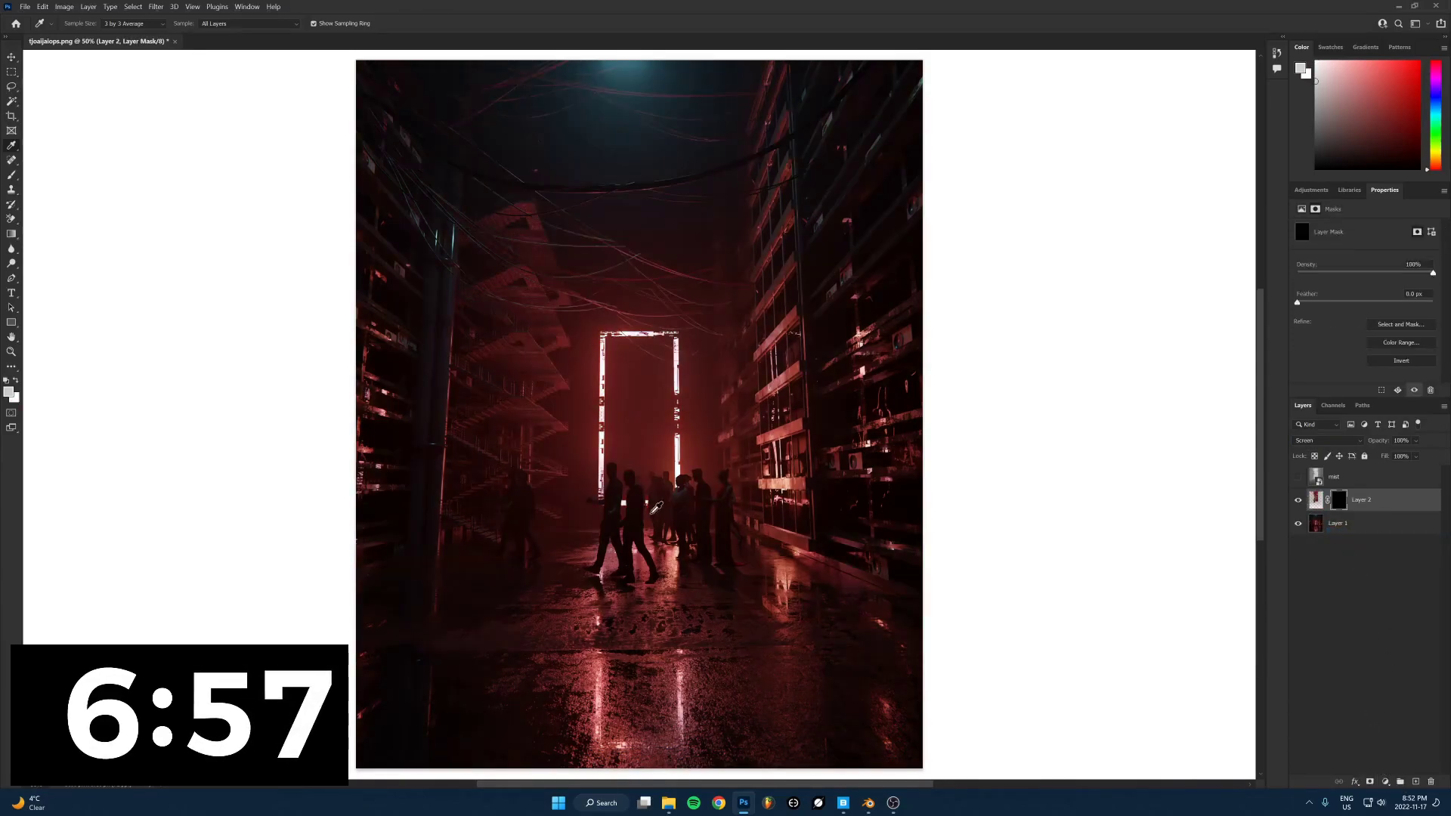
Choose an irregular, cloud-shaped brush from the brush presets for painting on Layer 2's mask
{"action": "key", "text": "b"}
{"action": "right_click", "coordinate": [99, 560]}
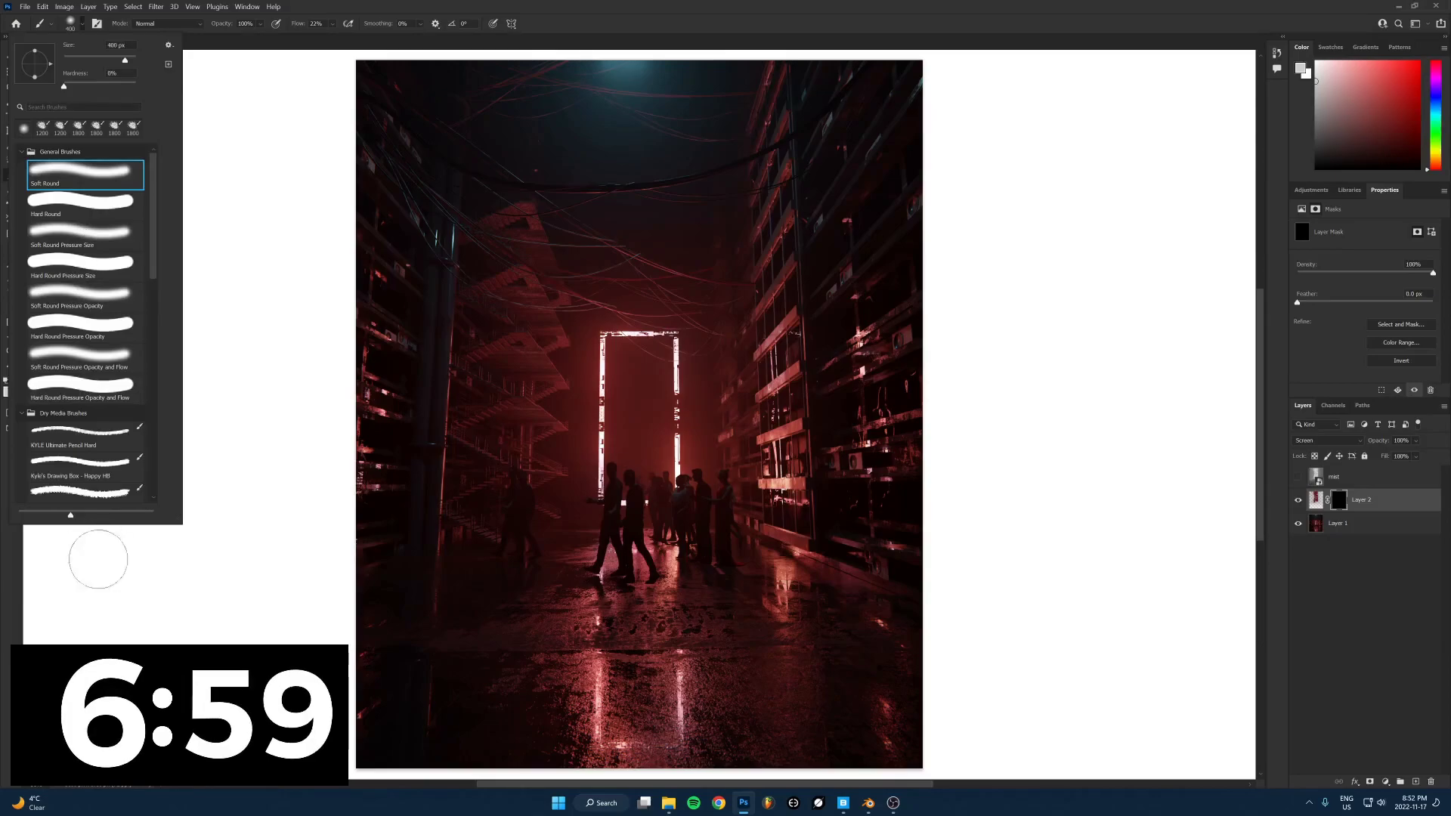
{"action": "scroll", "coordinate": [72, 453], "scroll_direction": "down", "scroll_amount": 15}
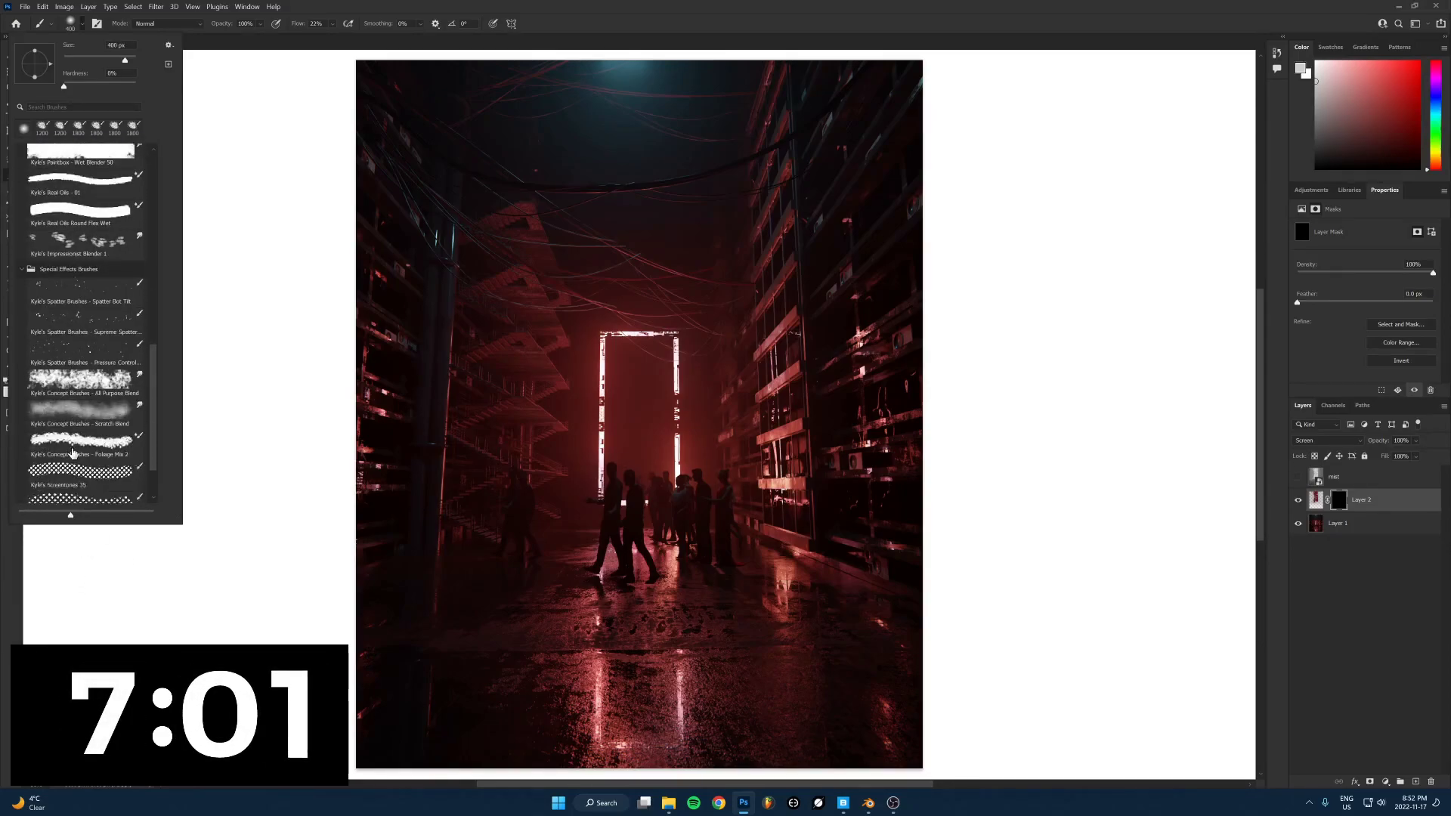
{"action": "scroll", "coordinate": [72, 453], "scroll_direction": "down", "scroll_amount": 2}
{"action": "double_click", "coordinate": [63, 485]}
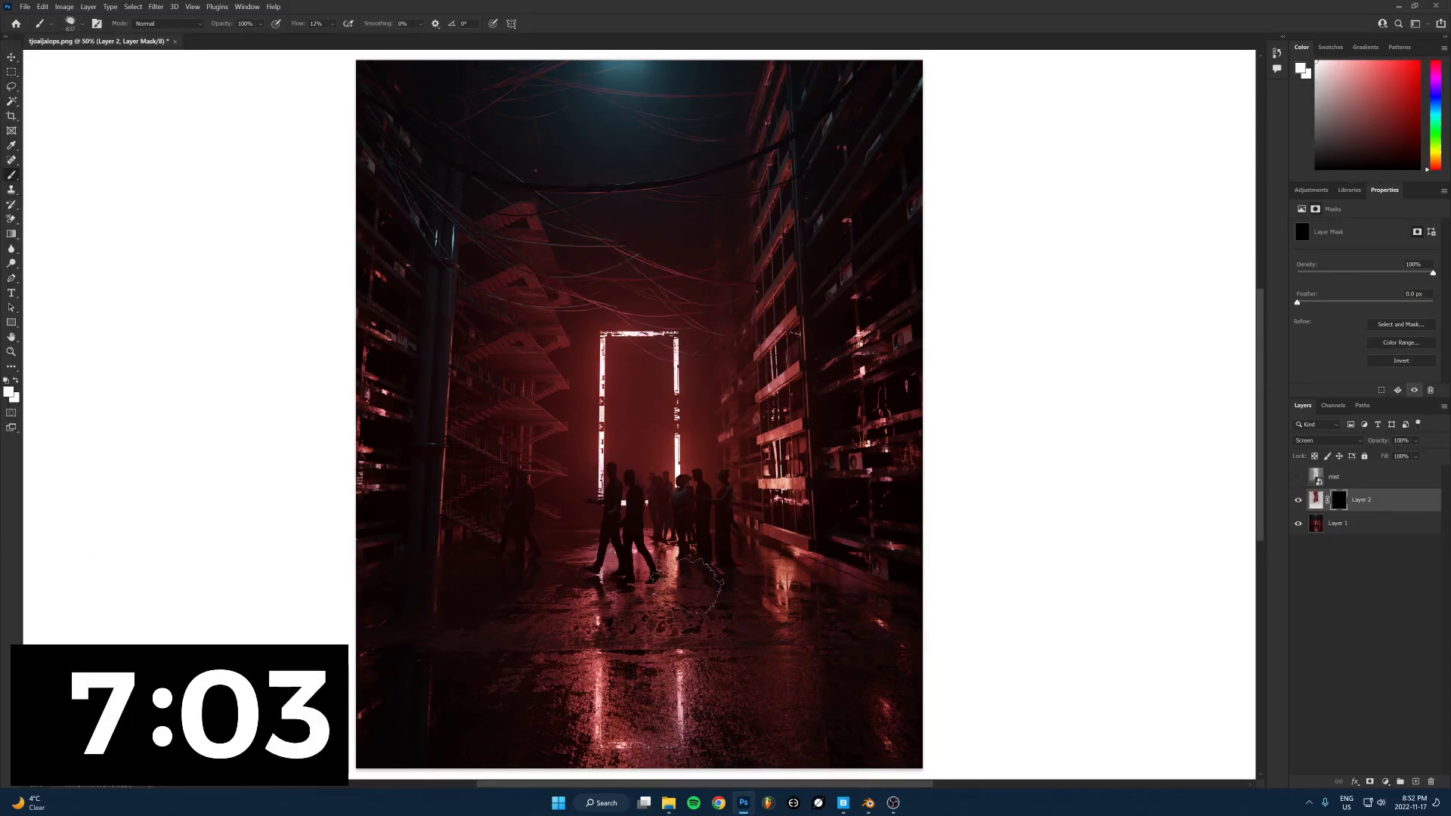
Paint on Layer 2's mask in white to reveal fog around the crowd, and in black to thin it out
{"action": "left_click_drag", "start_coordinate": [663, 586], "coordinate": [193, 517]}
{"action": "key", "text": "x"}
{"action": "left_click_drag", "start_coordinate": [616, 489], "coordinate": [505, 491]}
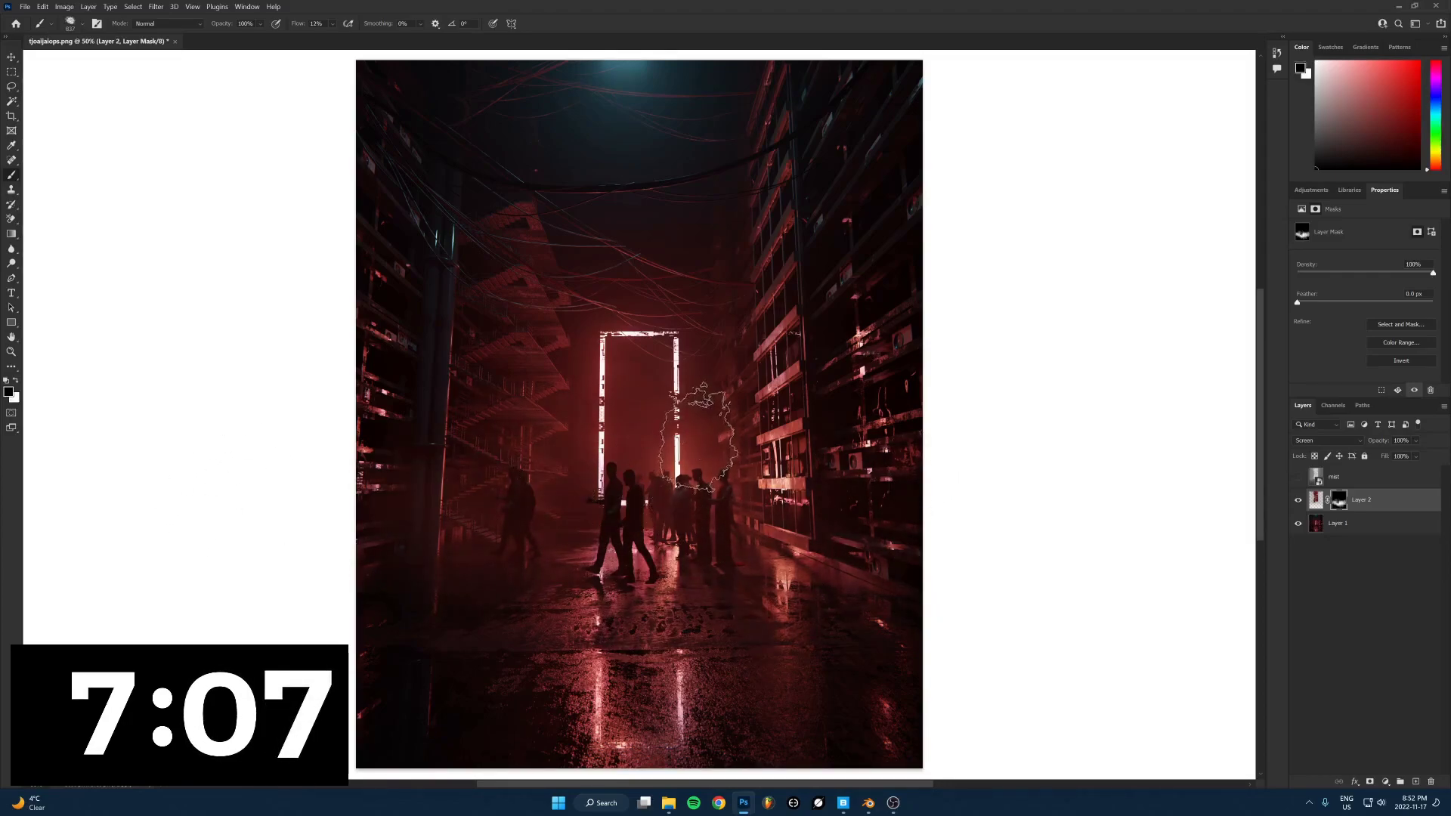
{"action": "key", "text": "x"}
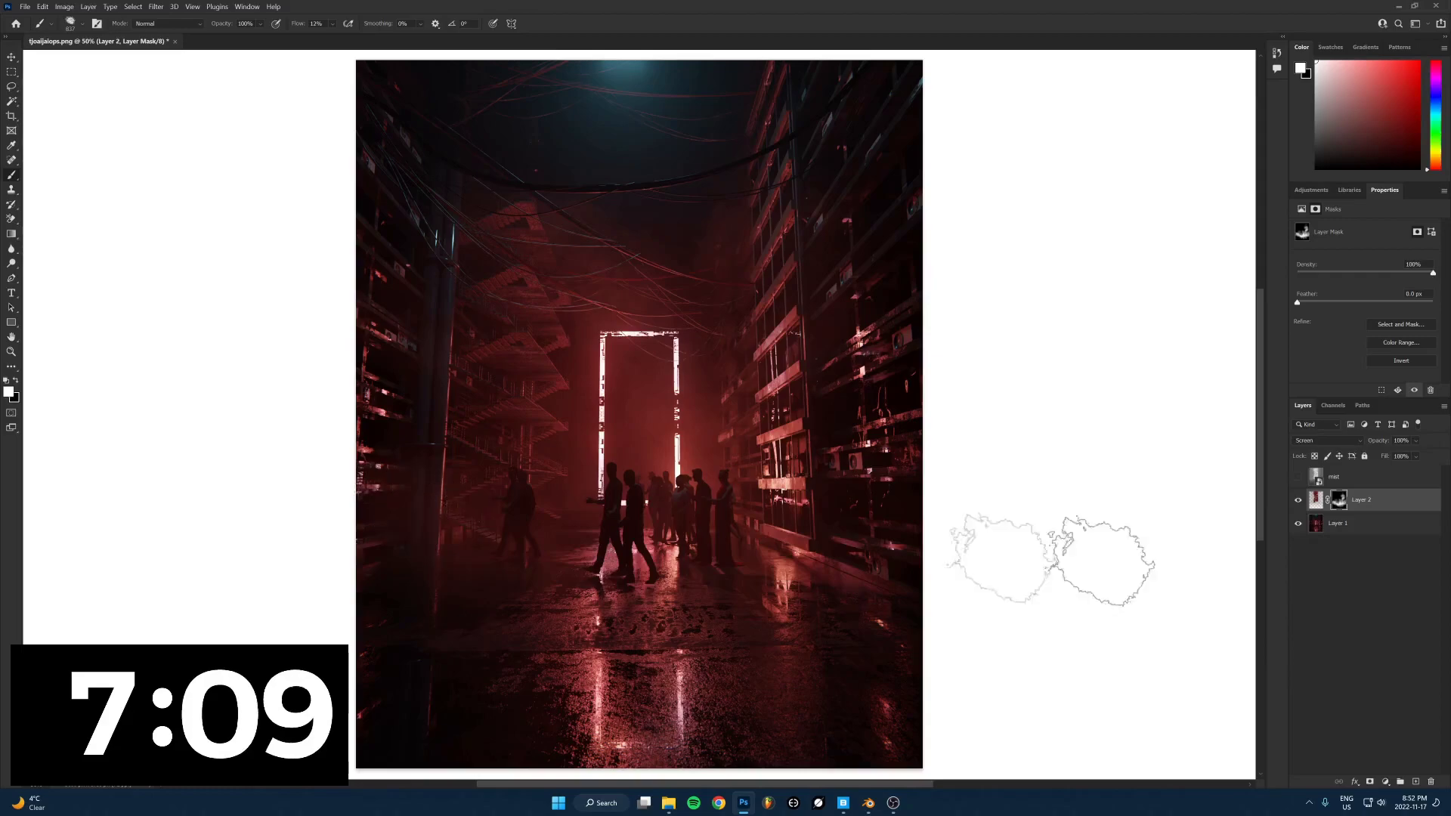
Lower Layer 2's fill to soften the fog, and stamp all visible layers into a new layer
{"action": "left_click_drag", "start_coordinate": [1387, 459], "coordinate": [1359, 462]}
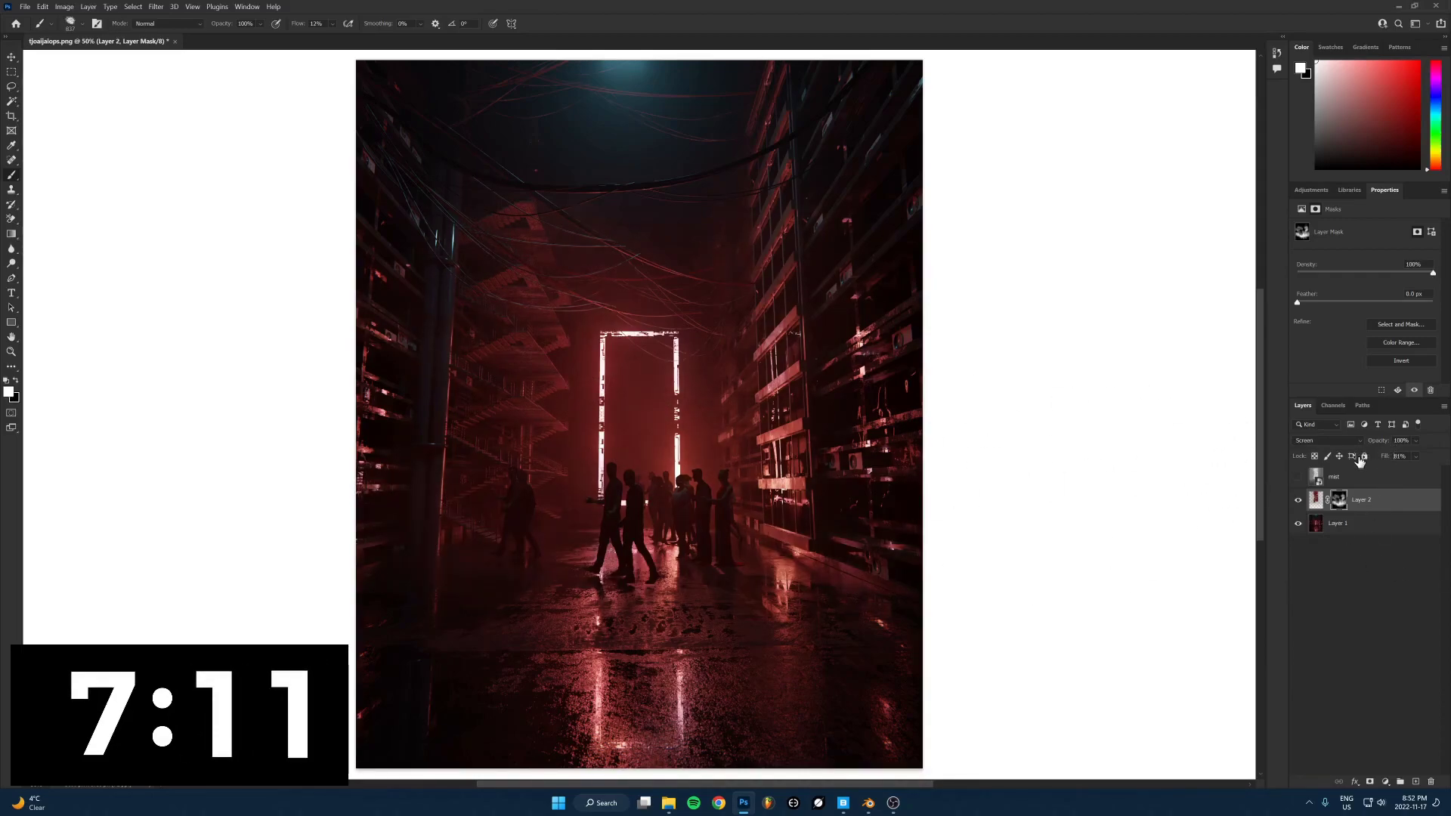
{"action": "key", "text": "ctrl+shift+alt+e"}
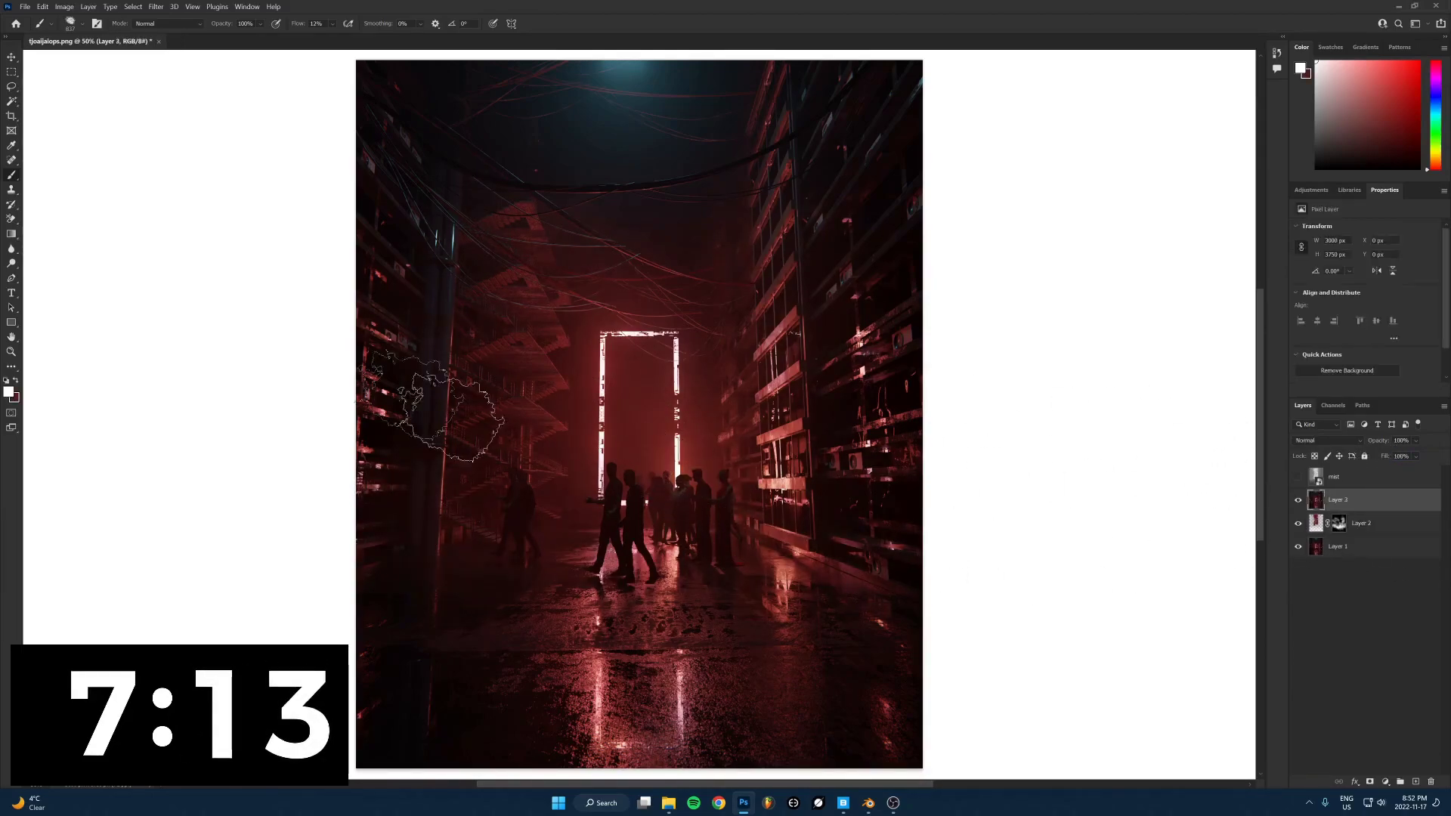
Apply a Gaussian Blur with a 33.2 pixel radius to the stamped Layer 3
{"action": "left_click", "coordinate": [155, 7]}
{"action": "mouse_move", "coordinate": [166, 140]}
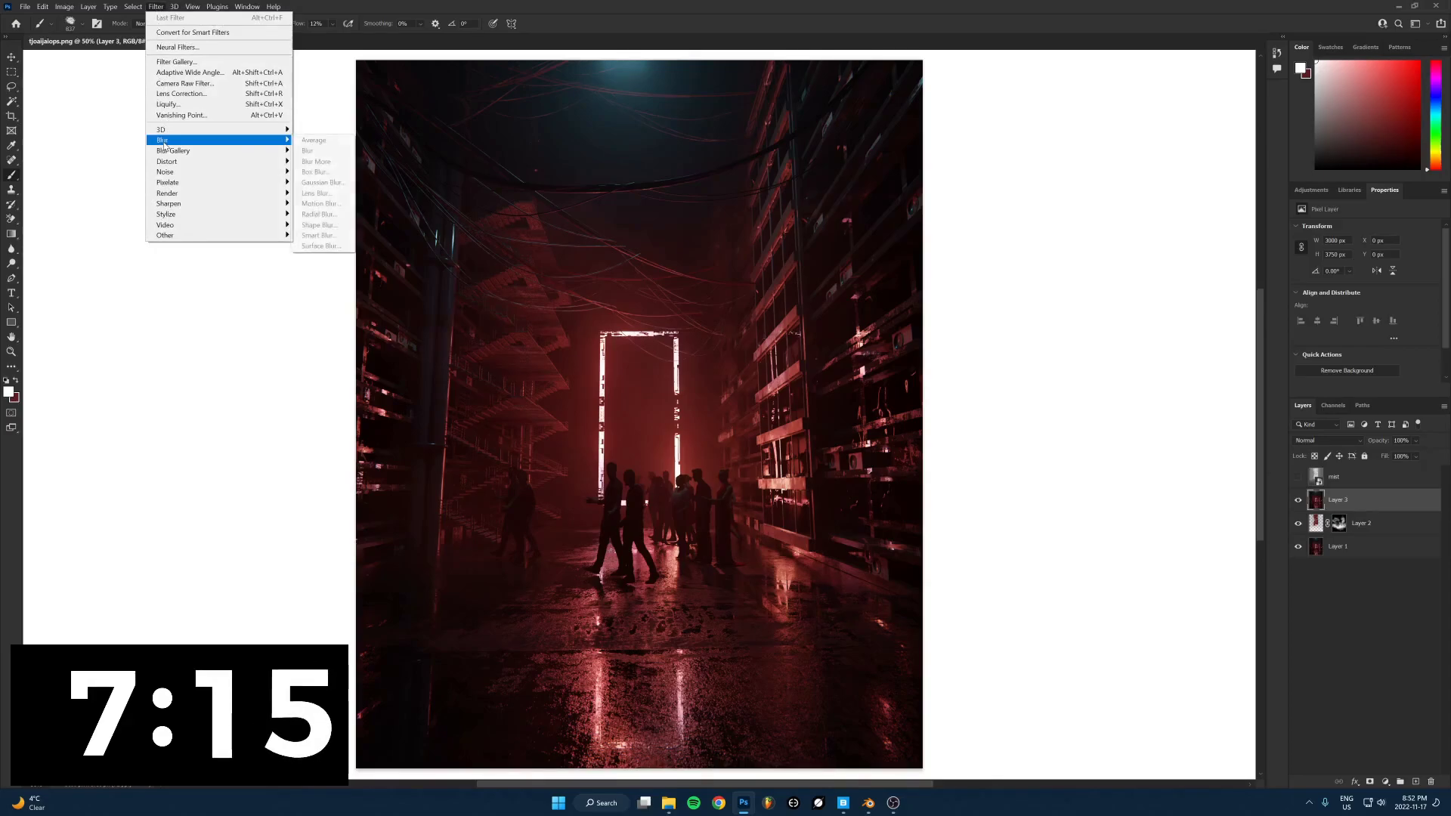
{"action": "left_click", "coordinate": [338, 182]}
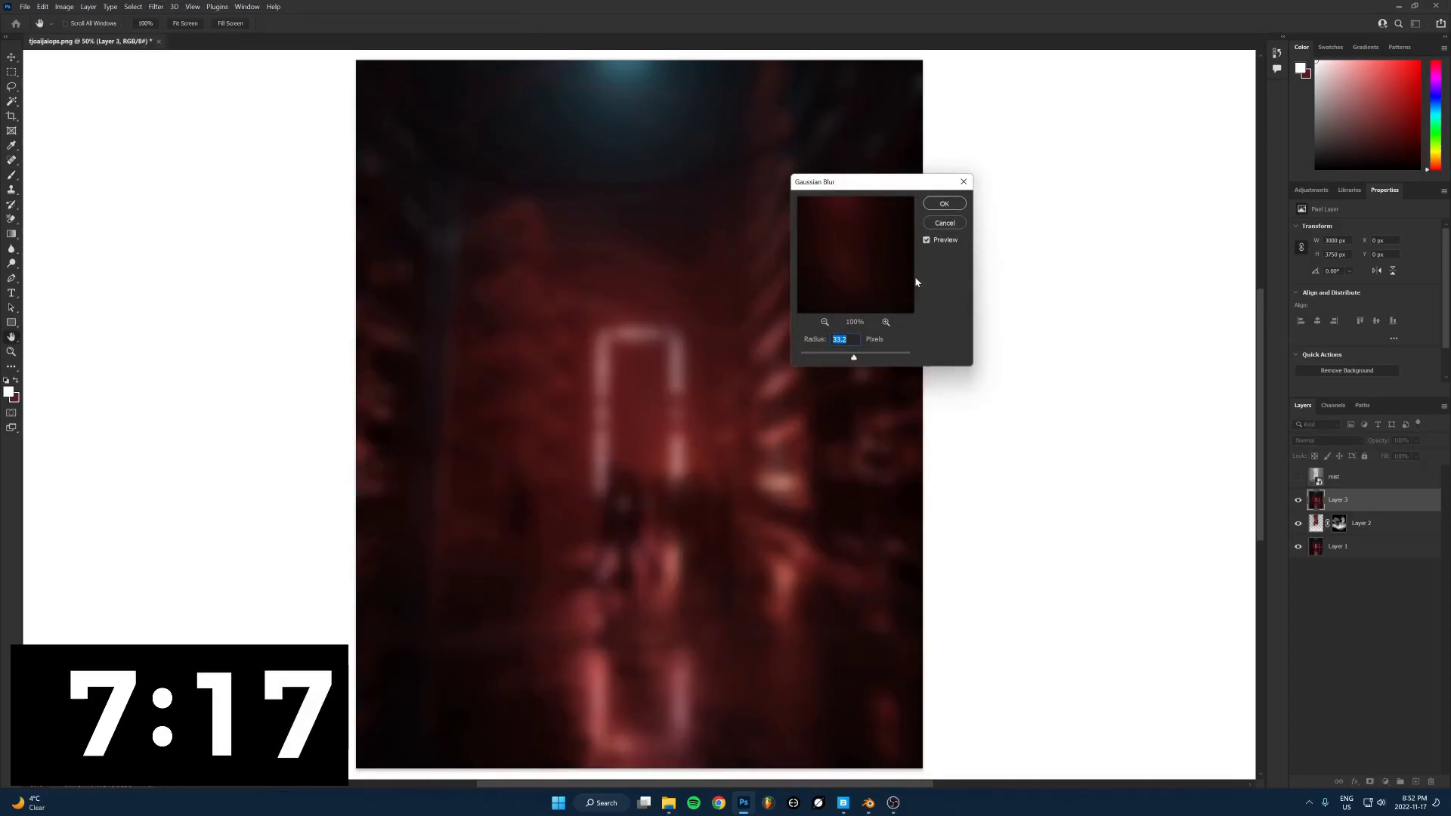
{"action": "left_click", "coordinate": [944, 204]}
Try brighter dodge blend modes on the blurred Layer 3 and settle on Screen
{"action": "left_click", "coordinate": [1330, 441]}
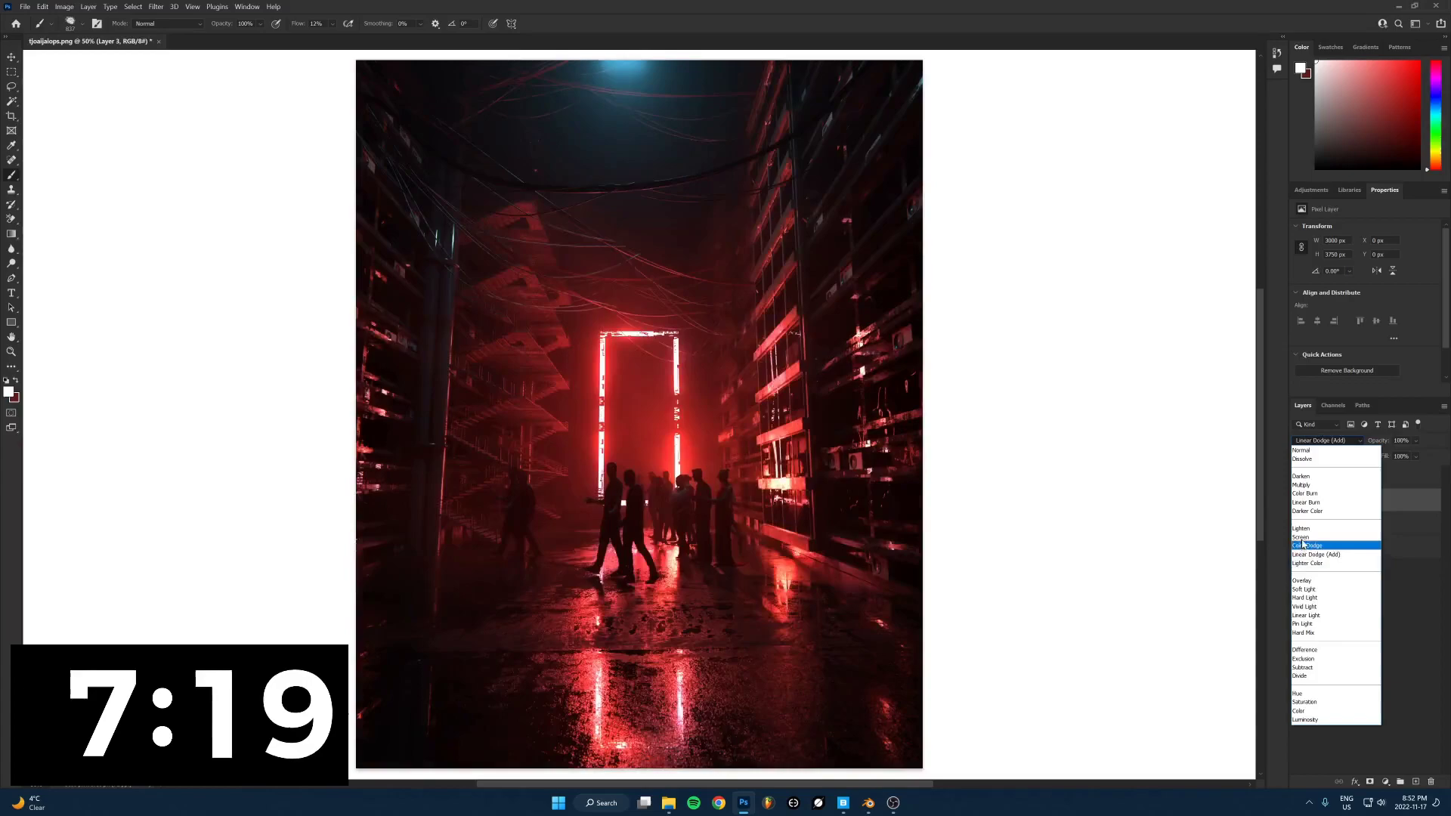
{"action": "left_click", "coordinate": [1340, 537]}
{"action": "left_click", "coordinate": [1311, 440]}
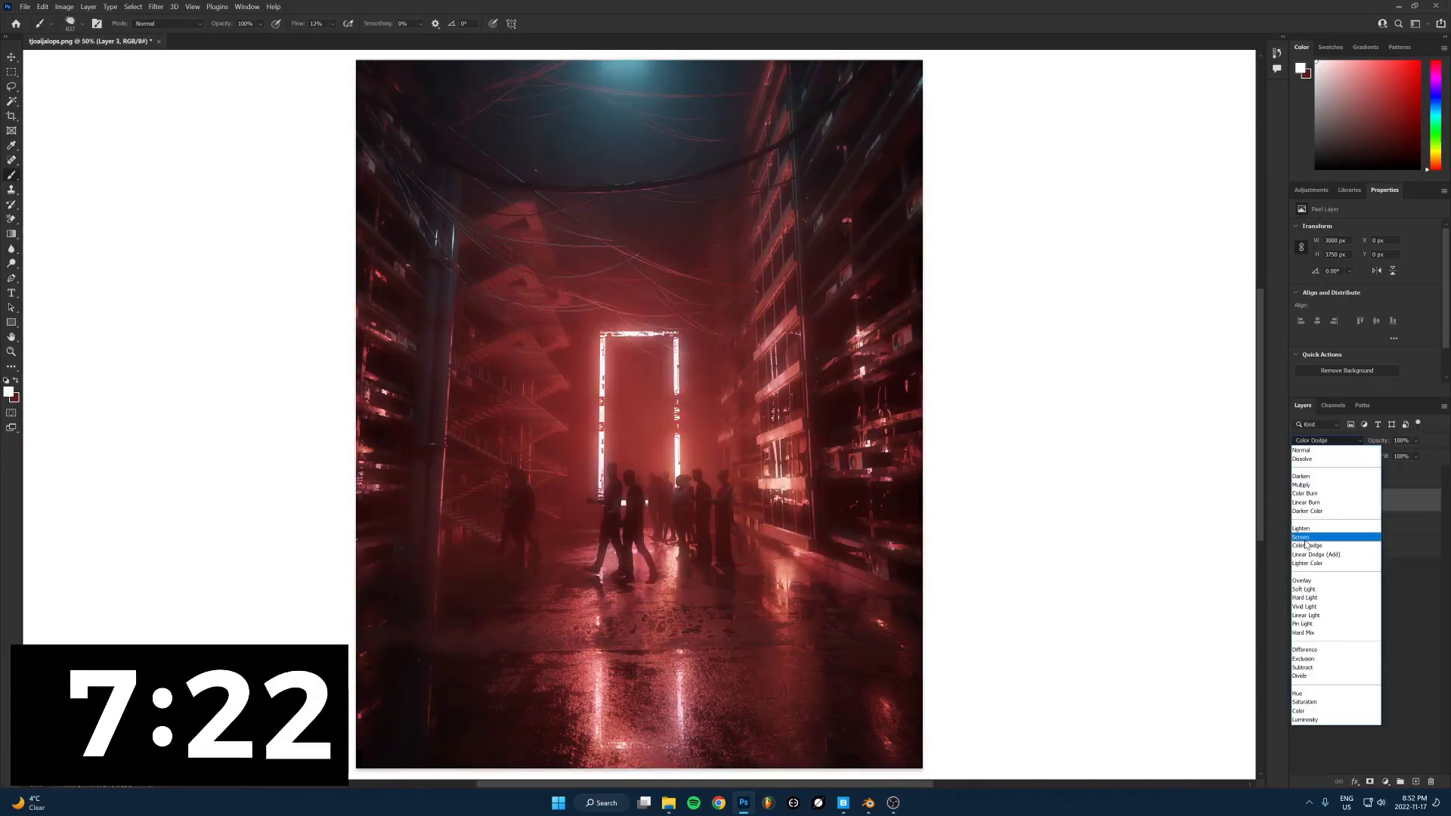
{"action": "left_click", "coordinate": [1337, 542]}
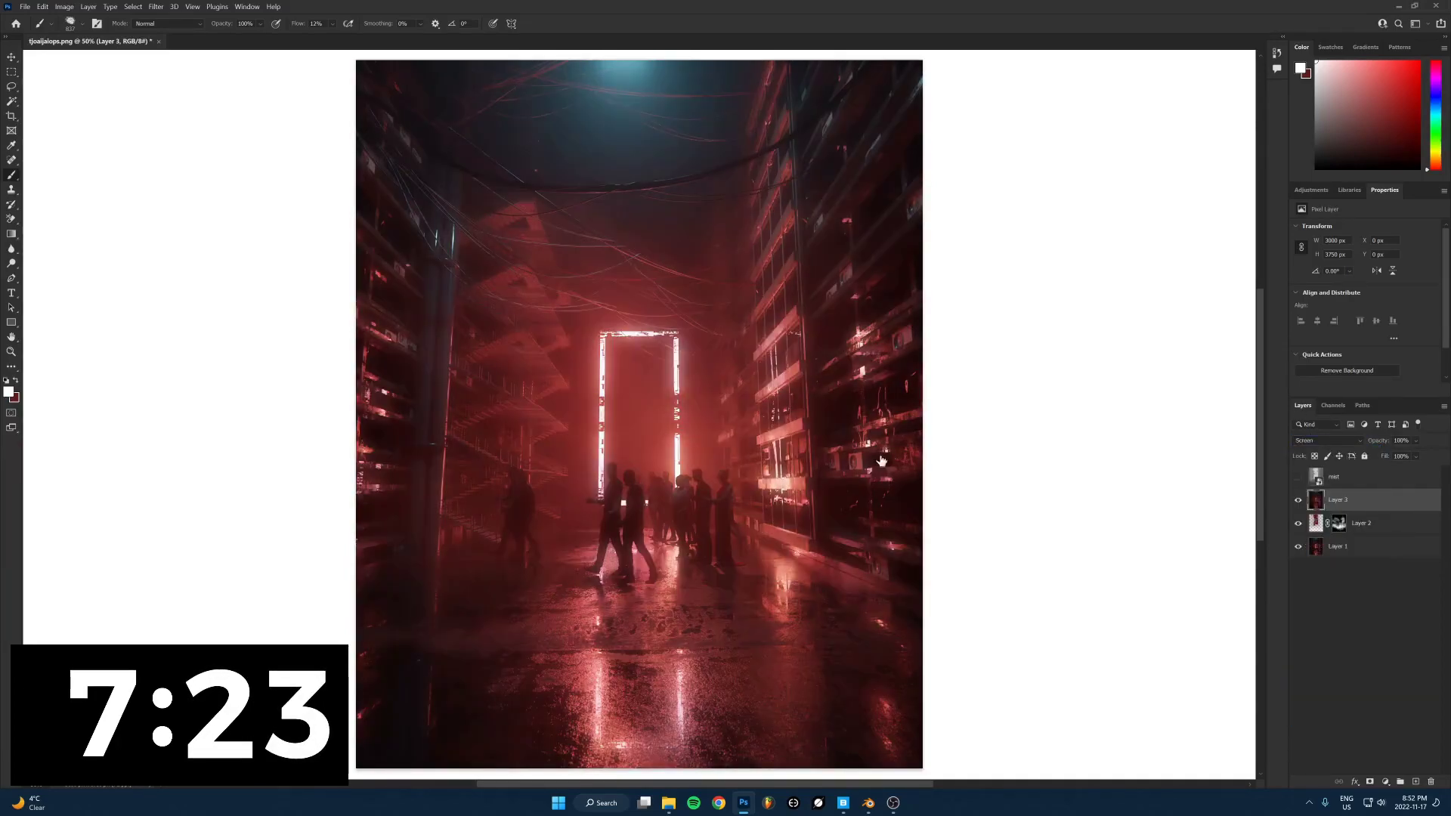
Split Layer 3's Blend If shadow point to 0 / 158 for This Layer, and lower its fill to 89%
{"action": "key", "text": "alt+l"}
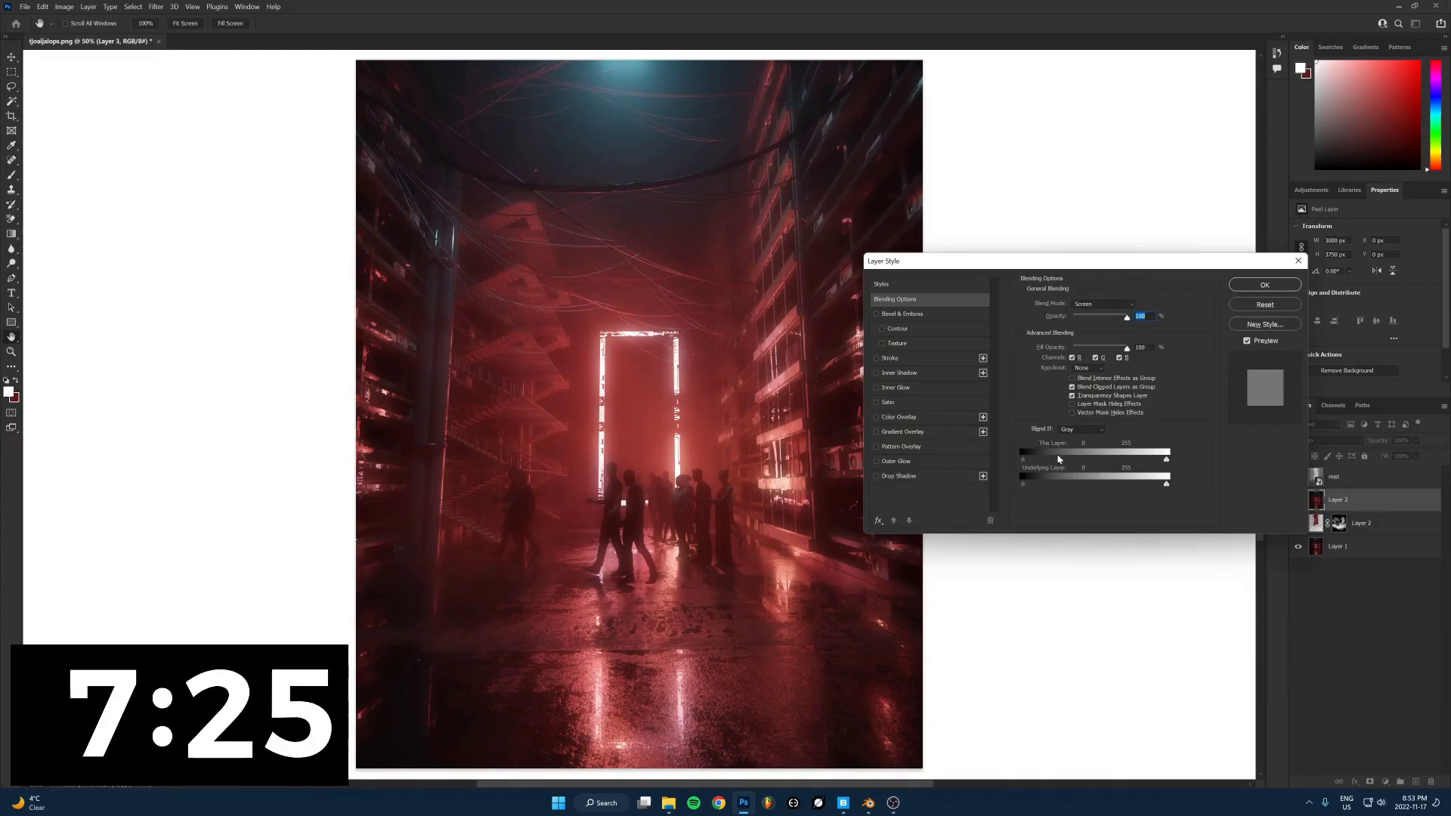
{"action": "left_click_drag", "start_coordinate": [1033, 462], "coordinate": [1136, 458], "text": "alt"}
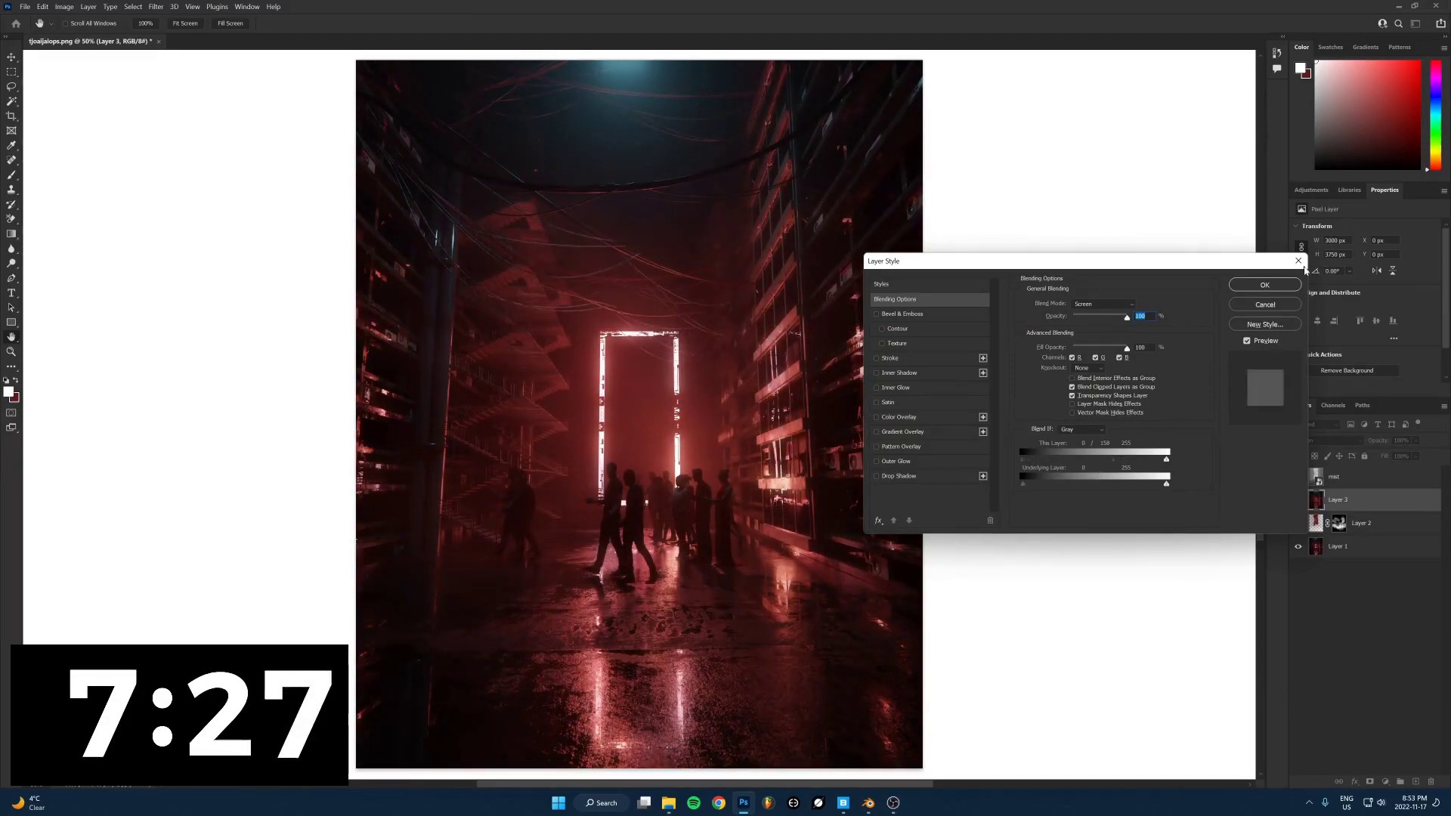
{"action": "key", "text": "Return"}
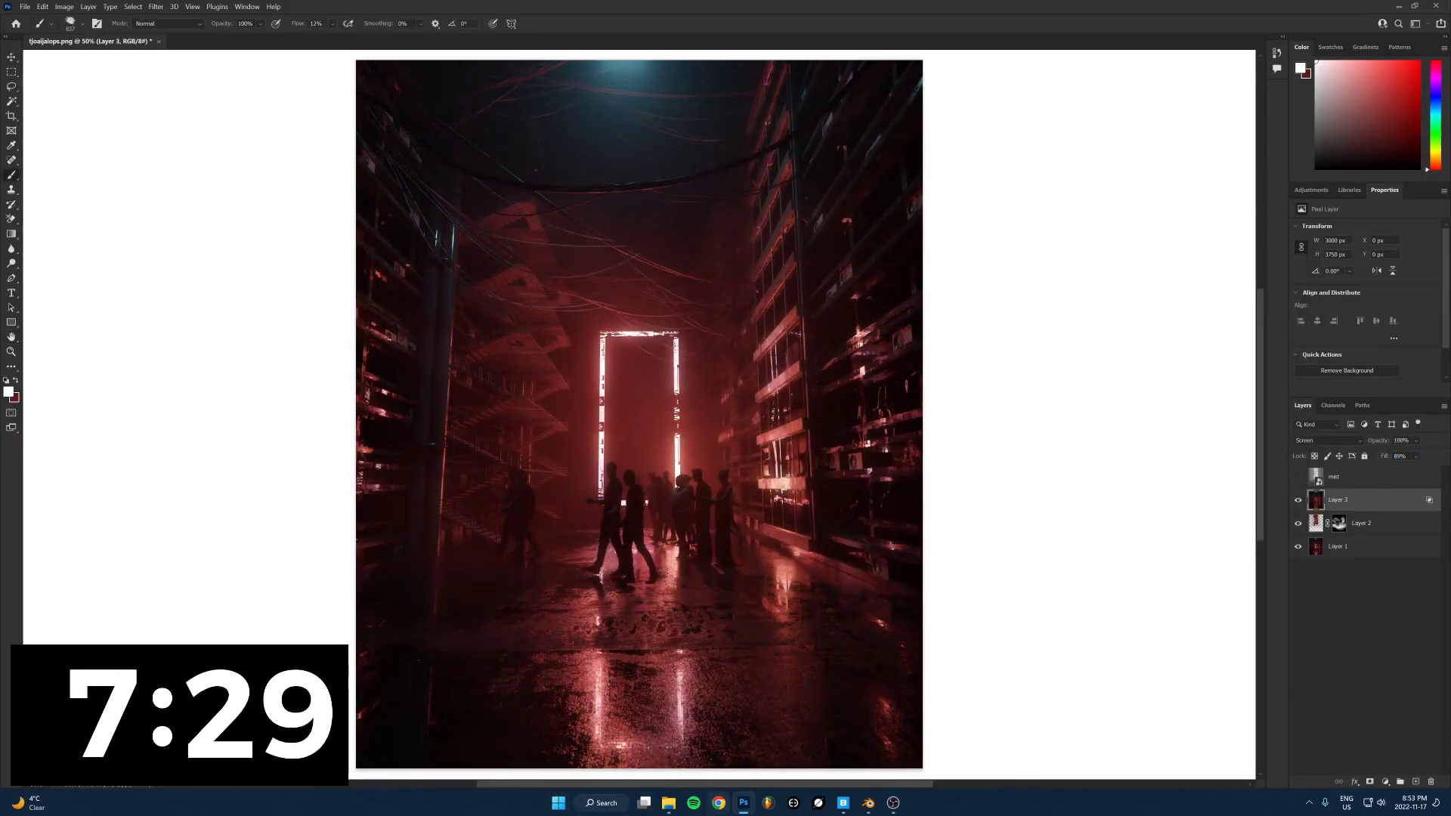
Place Max_Hay_Particles_2 from the Max Hay Particles folder above Layer 3 and set its blend mode to Color Dodge
{"action": "left_click", "coordinate": [668, 802]}
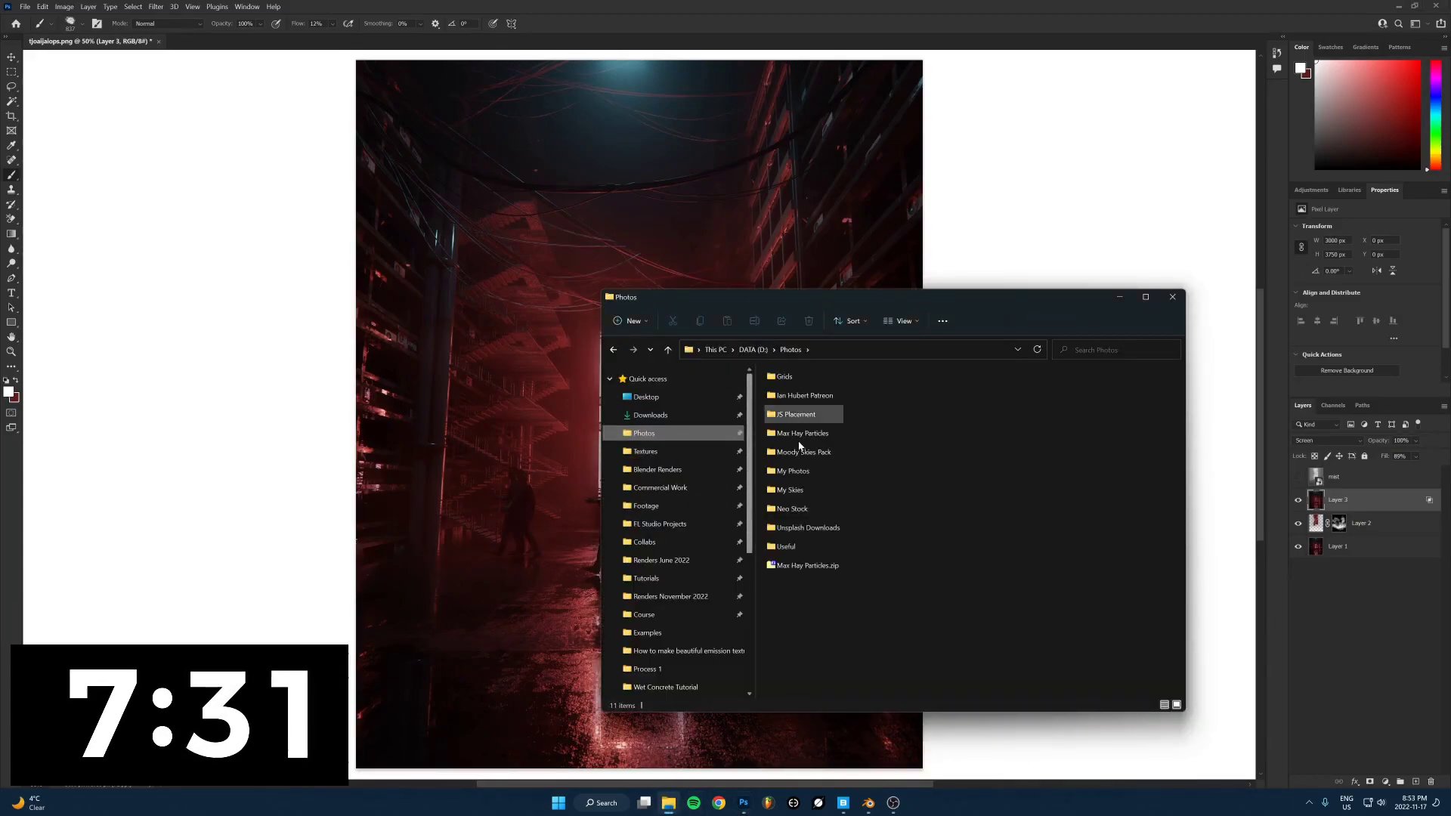
{"action": "double_click", "coordinate": [799, 434]}
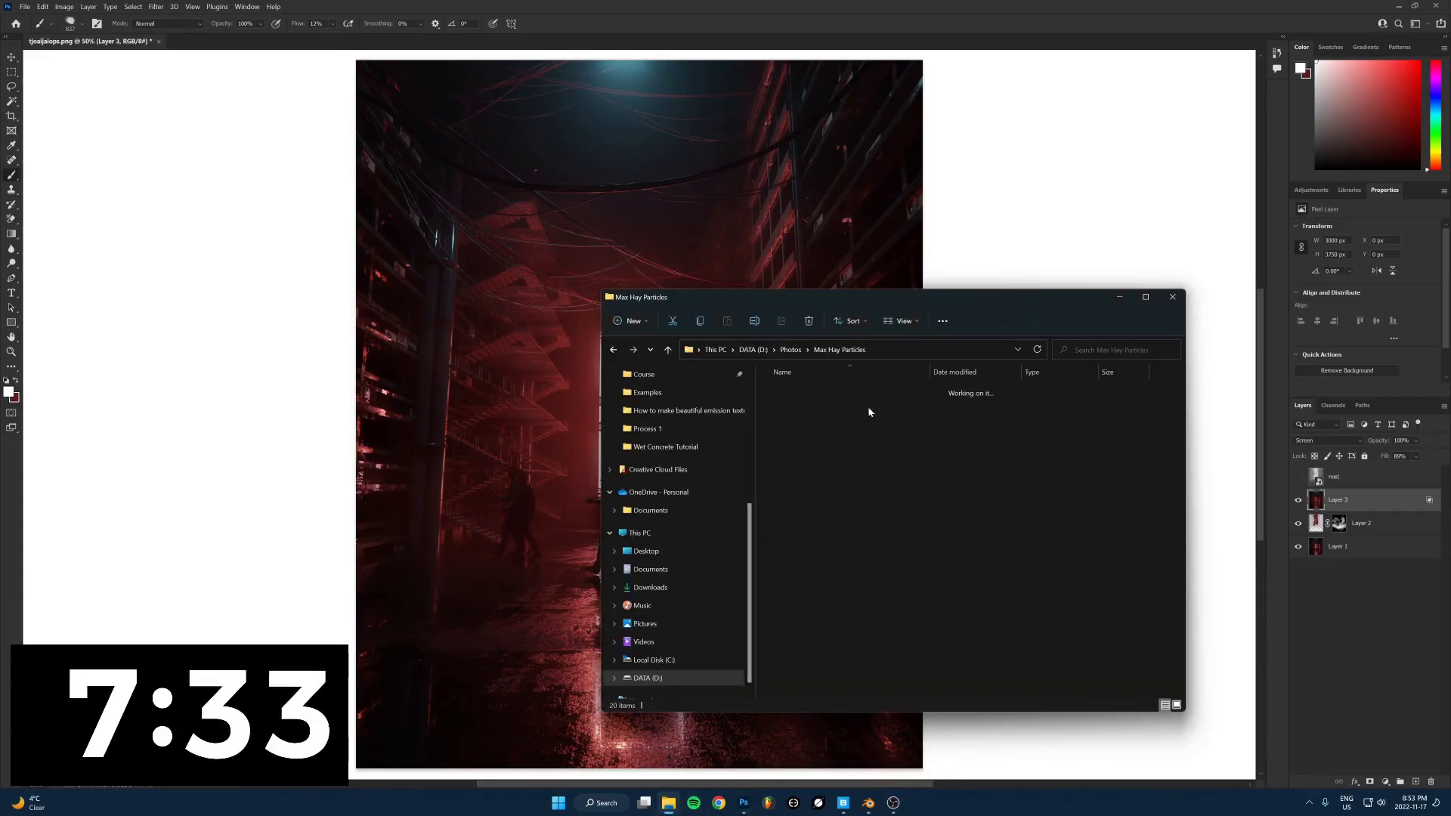
{"action": "left_click_drag", "start_coordinate": [992, 414], "coordinate": [532, 199]}
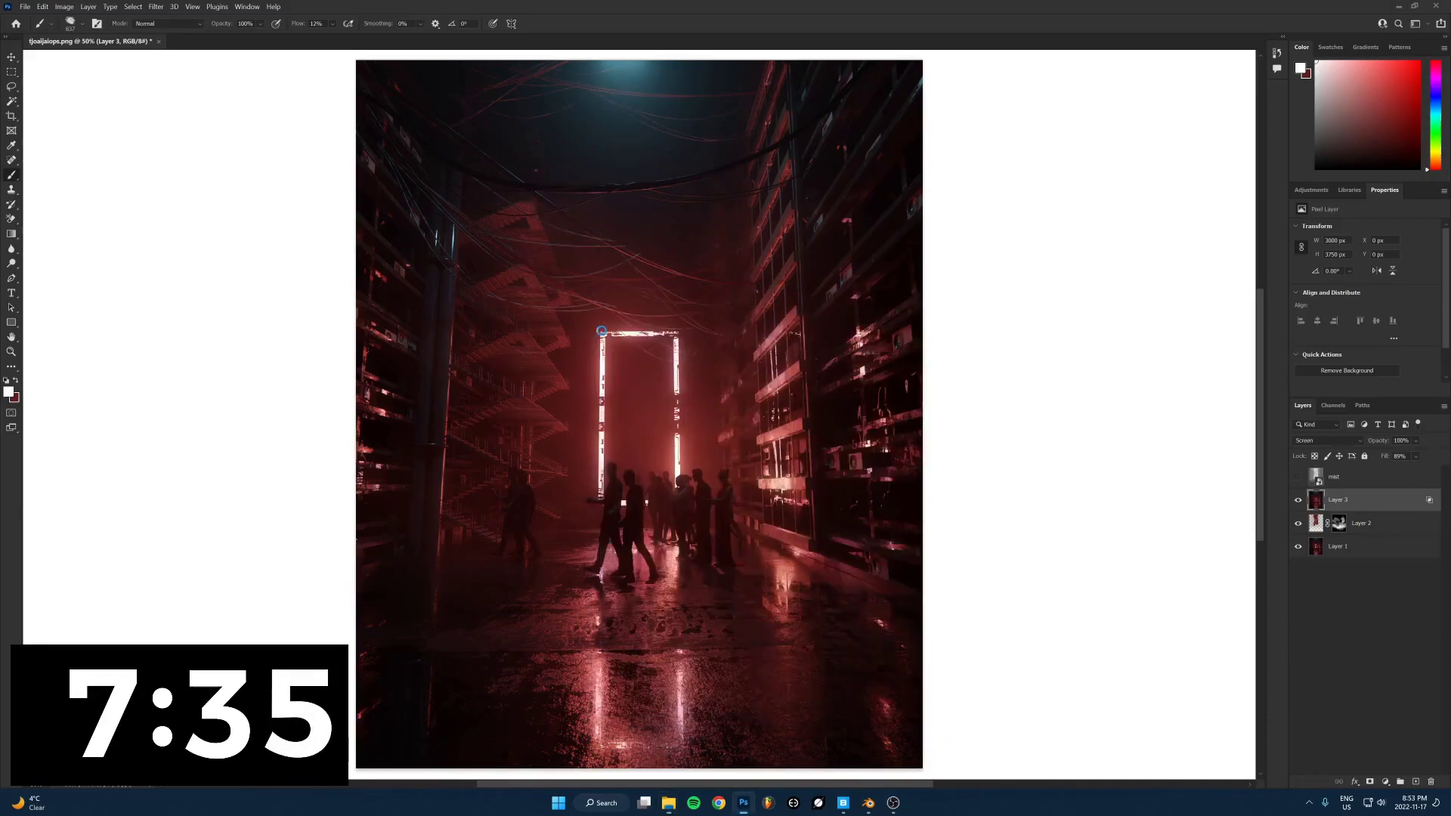
{"action": "scroll", "coordinate": [722, 417], "scroll_direction": "down", "scroll_amount": 4, "text": "alt"}
{"action": "key", "text": "Return"}
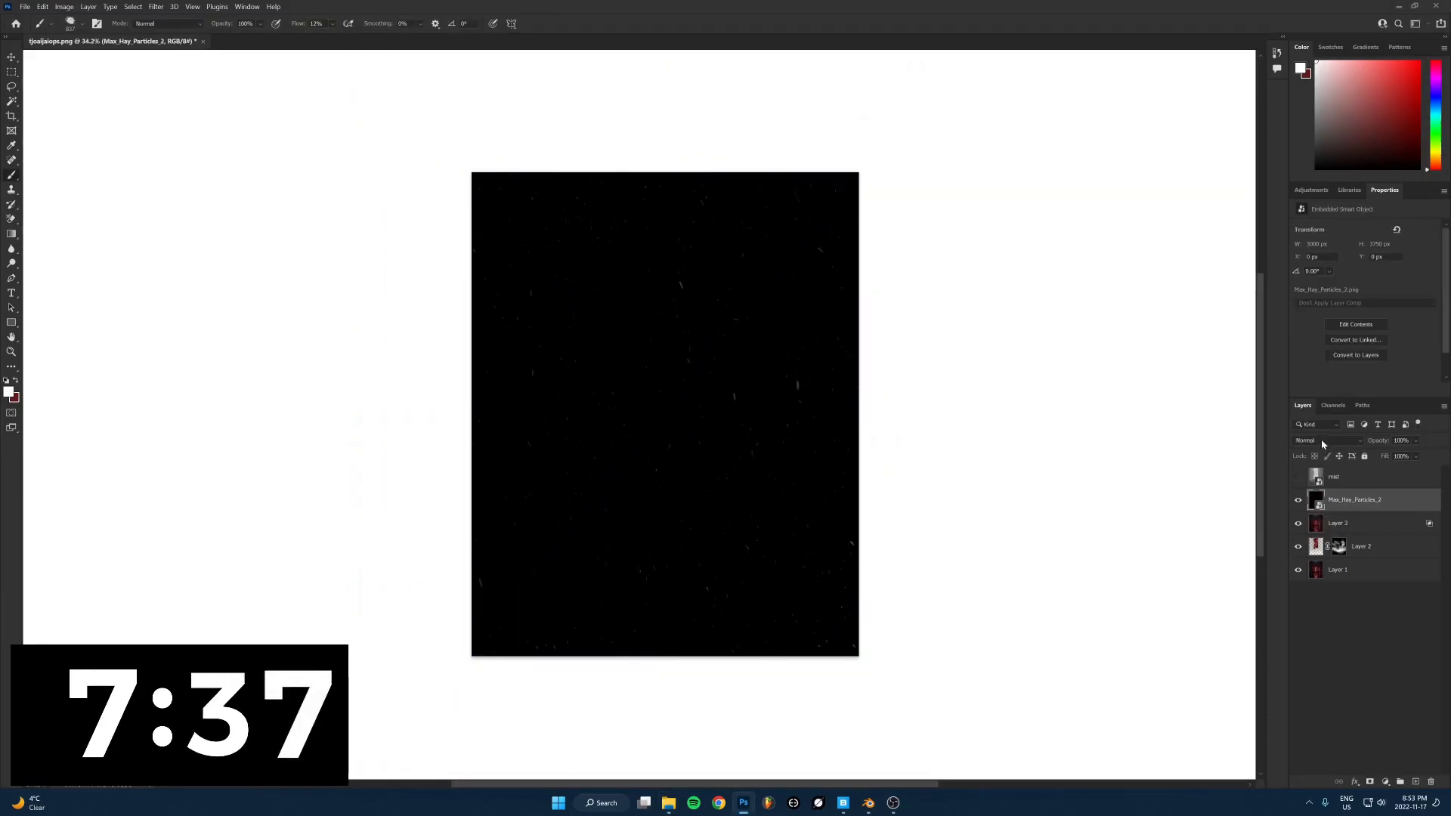
{"action": "left_click", "coordinate": [1322, 441]}
{"action": "left_click", "coordinate": [1324, 540]}
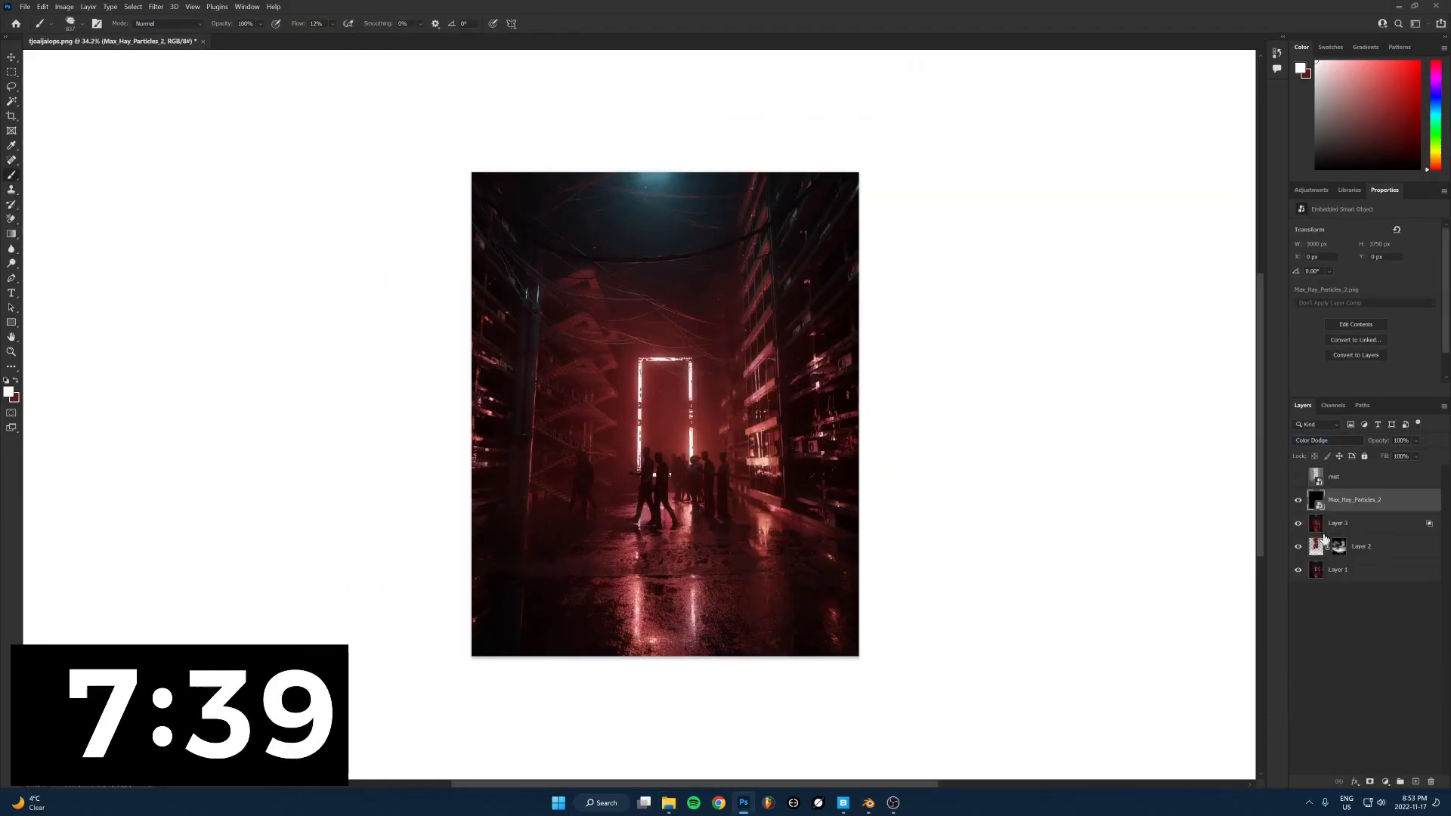
Add a new layer above the particles, stamp all visible layers into it and convert it for smart filters
{"action": "scroll", "coordinate": [670, 369], "scroll_direction": "up", "scroll_amount": 7, "text": "alt"}
{"action": "key", "text": "ctrl+shift+alt+n"}
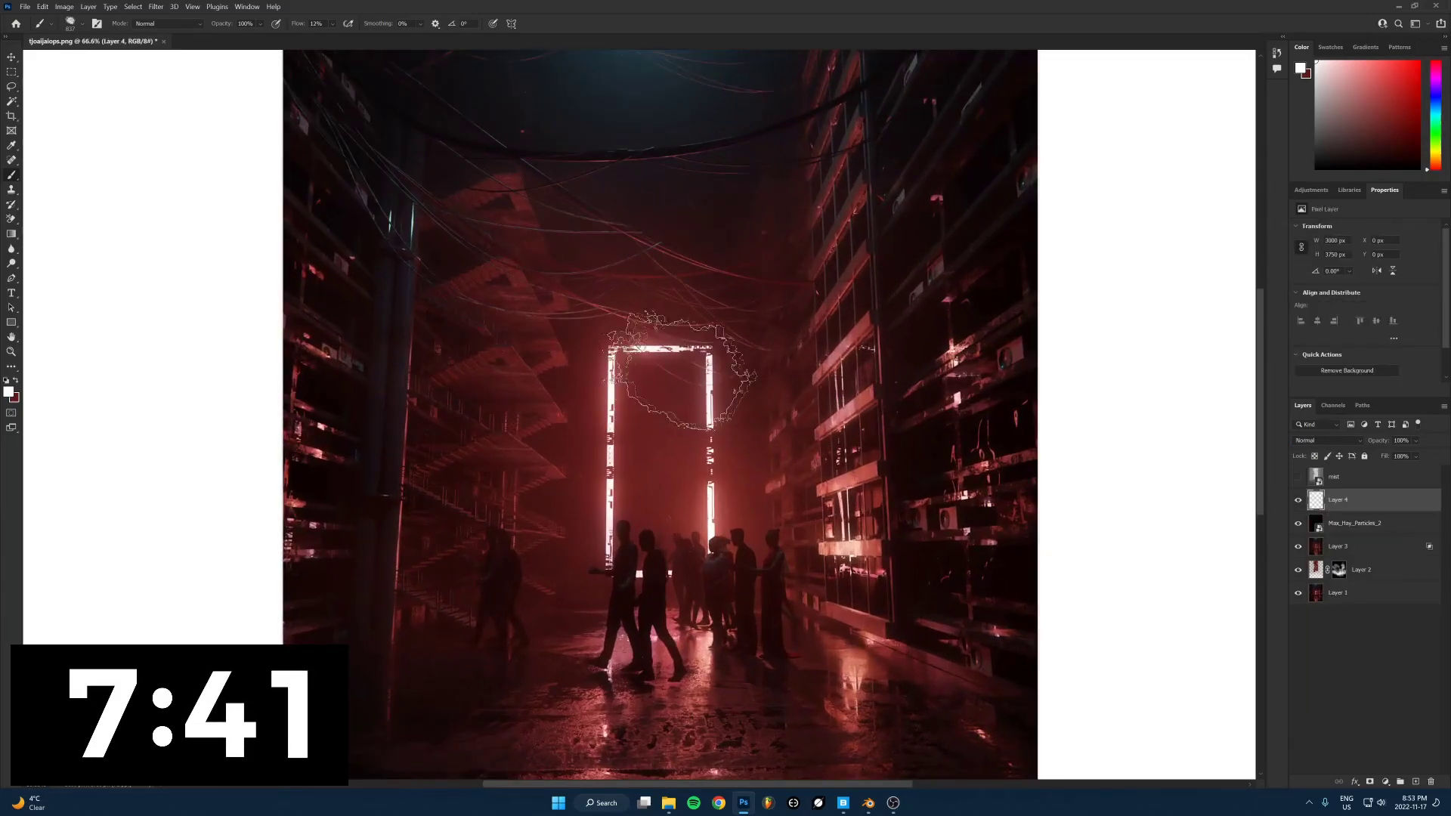
{"action": "scroll", "coordinate": [680, 370], "scroll_direction": "down", "scroll_amount": 3, "text": "alt"}
{"action": "key", "text": "ctrl+shift+alt+e"}
{"action": "left_click", "coordinate": [155, 7]}
{"action": "left_click", "coordinate": [170, 32]}
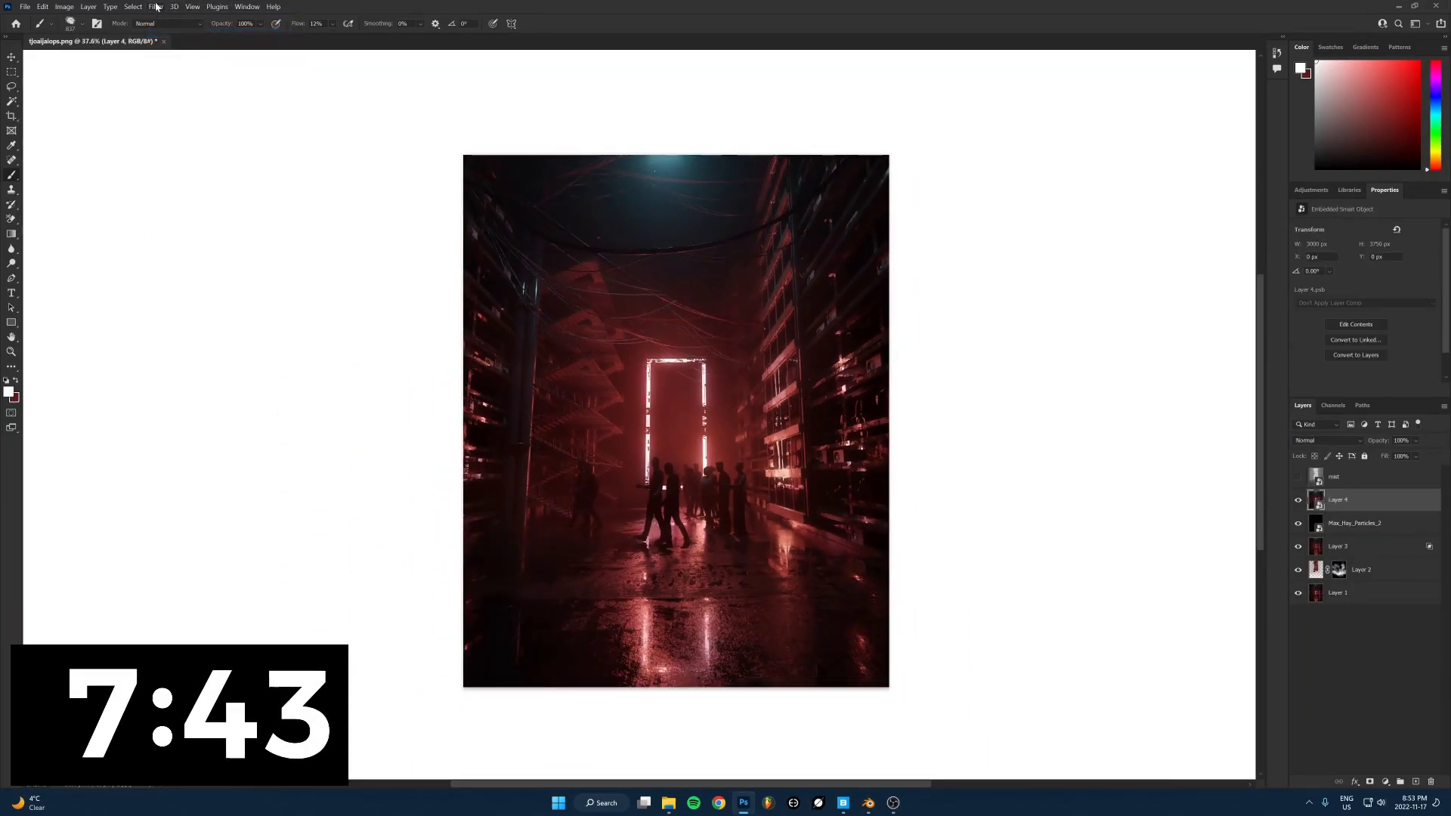
Open the Camera Raw Filter on Layer 4 and set exposure to +0.35, contrast to -5, clarity to +17 and saturation to +26
{"action": "left_click", "coordinate": [156, 6]}
{"action": "left_click", "coordinate": [189, 85]}
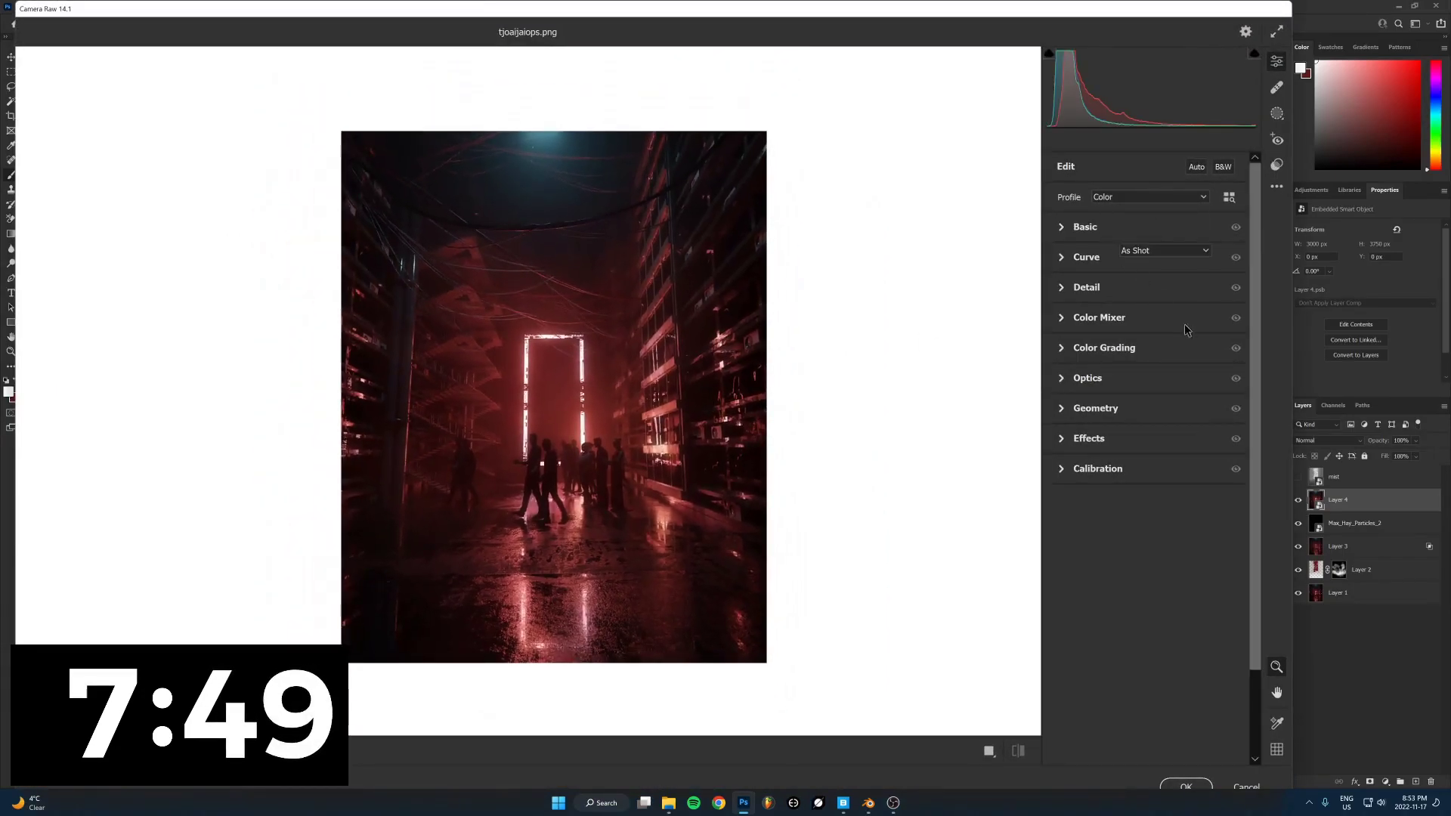
{"action": "left_click", "coordinate": [1155, 349]}
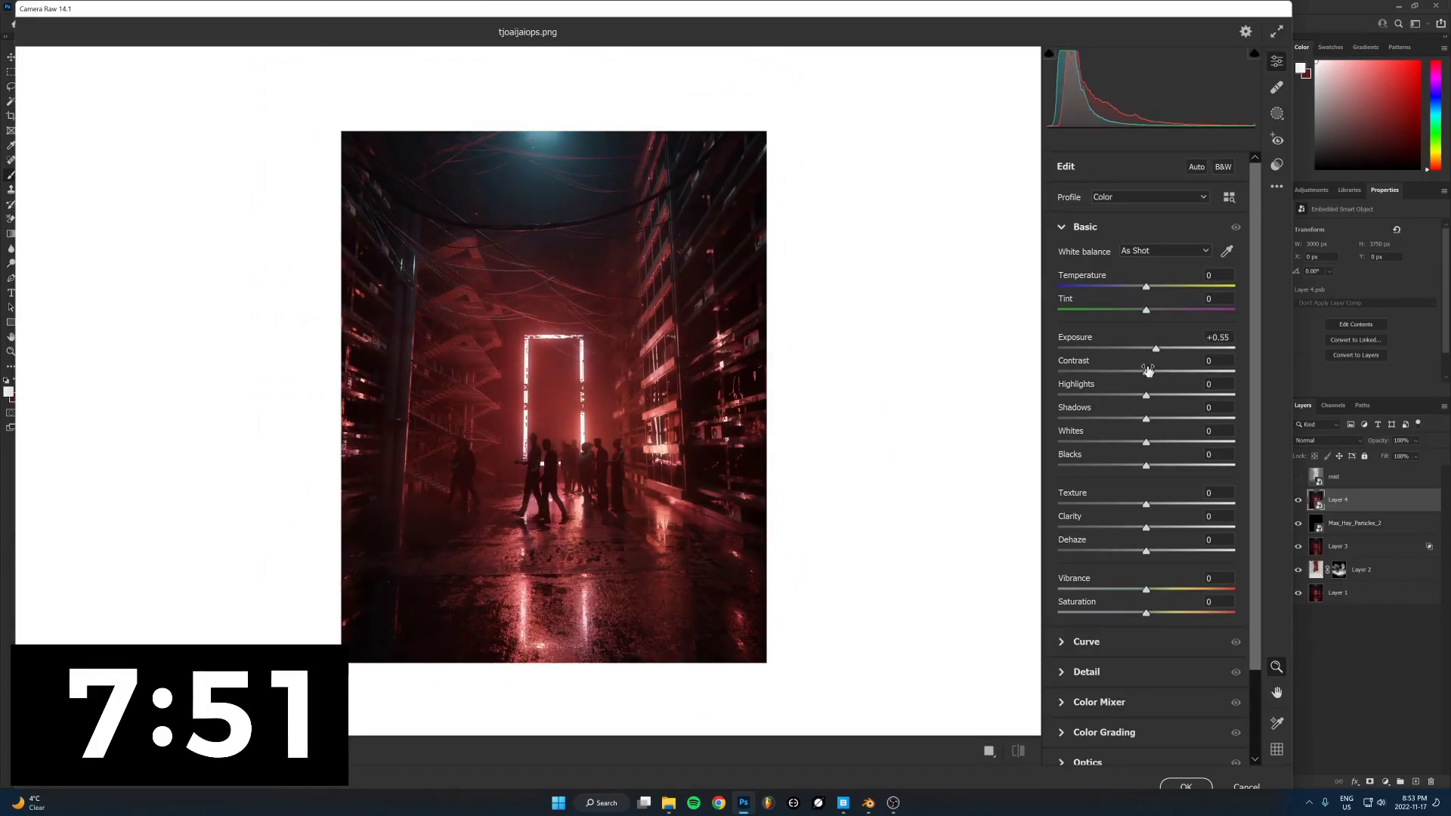
{"action": "left_click", "coordinate": [1150, 372]}
{"action": "left_click", "coordinate": [1141, 371]}
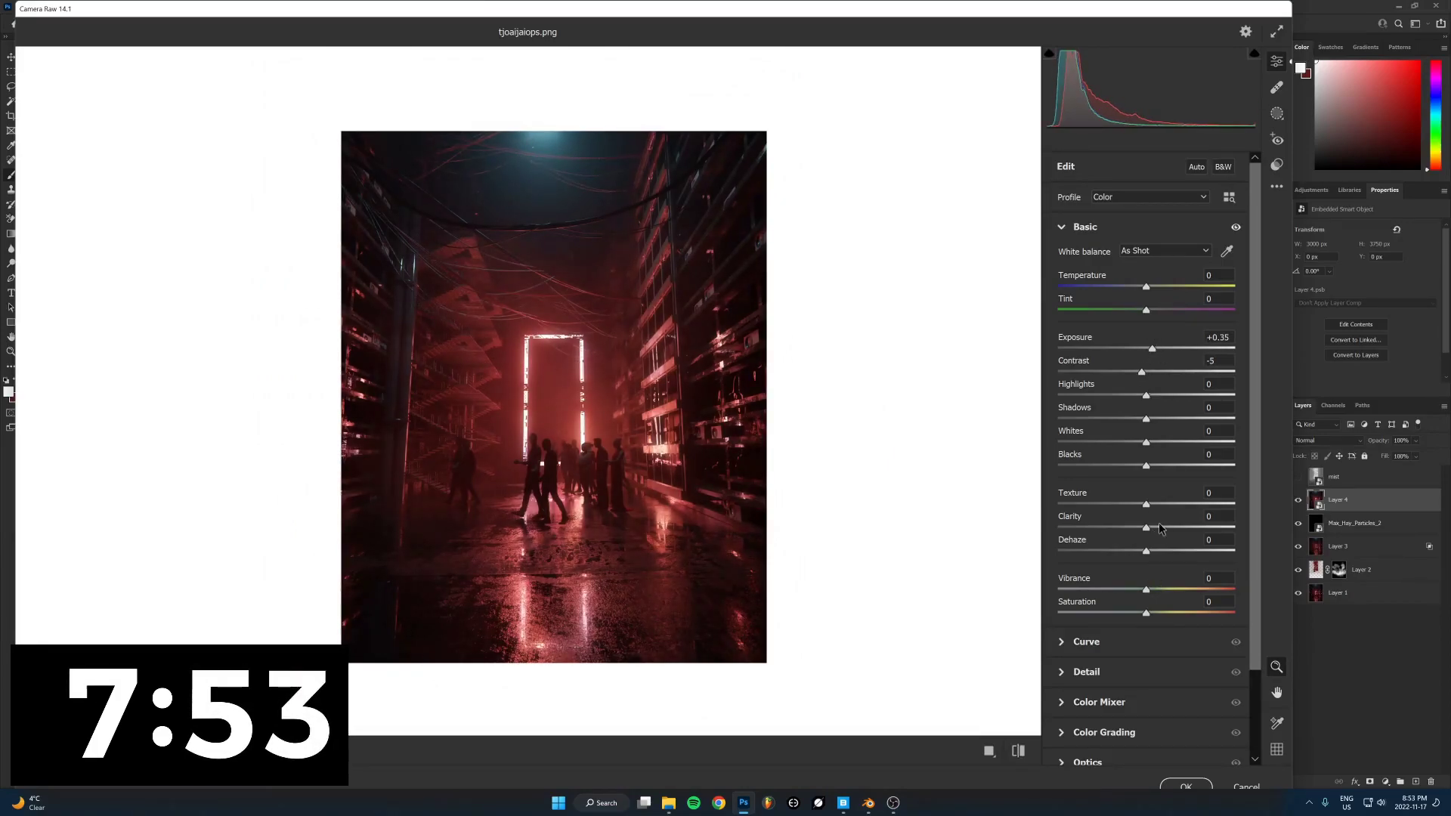
{"action": "left_click", "coordinate": [1157, 527]}
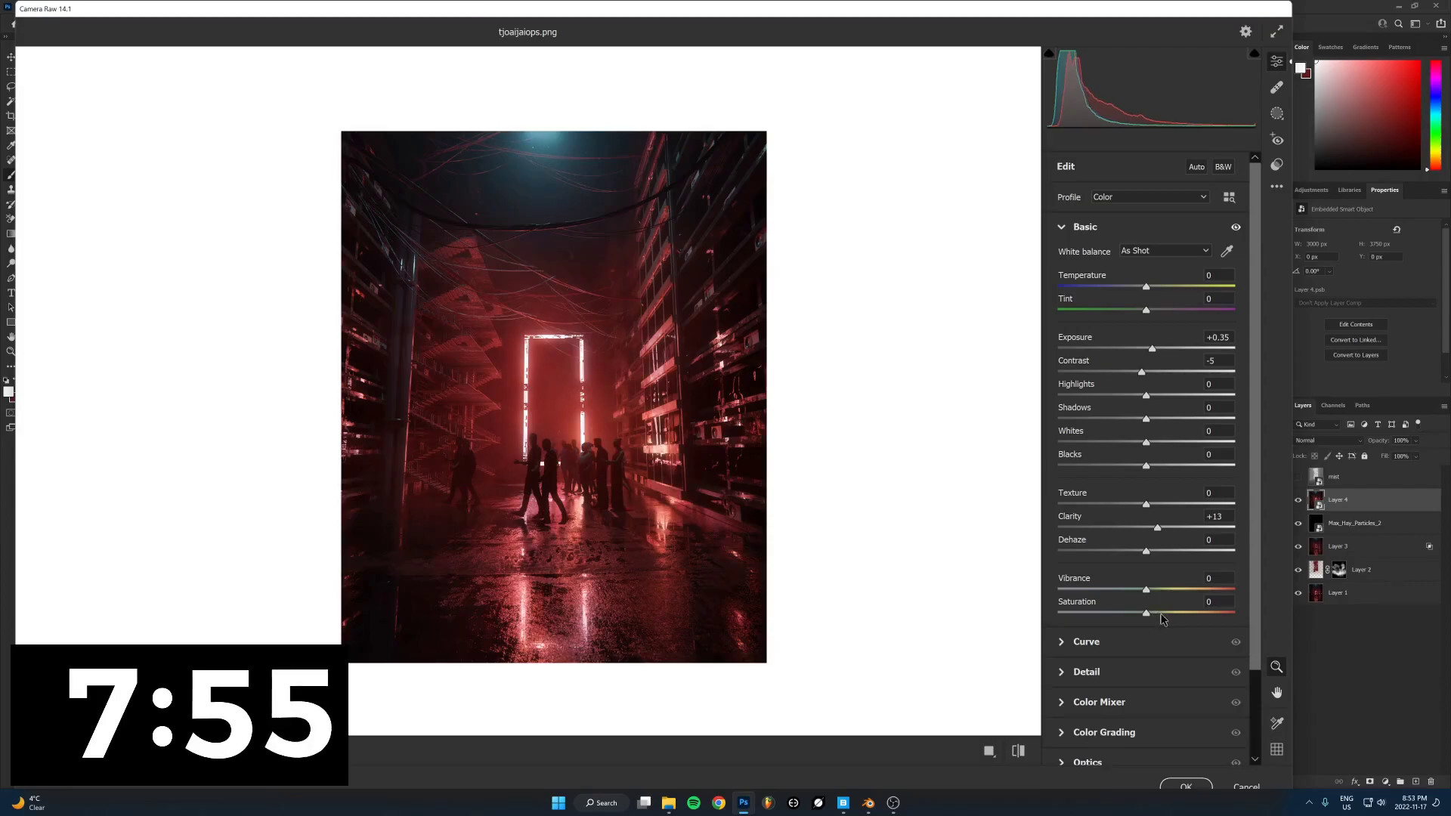
Set the Camera Raw sharpening to 94, grain to 25 and vignetting to -16
{"action": "left_click", "coordinate": [1095, 673]}
{"action": "left_click", "coordinate": [1167, 324]}
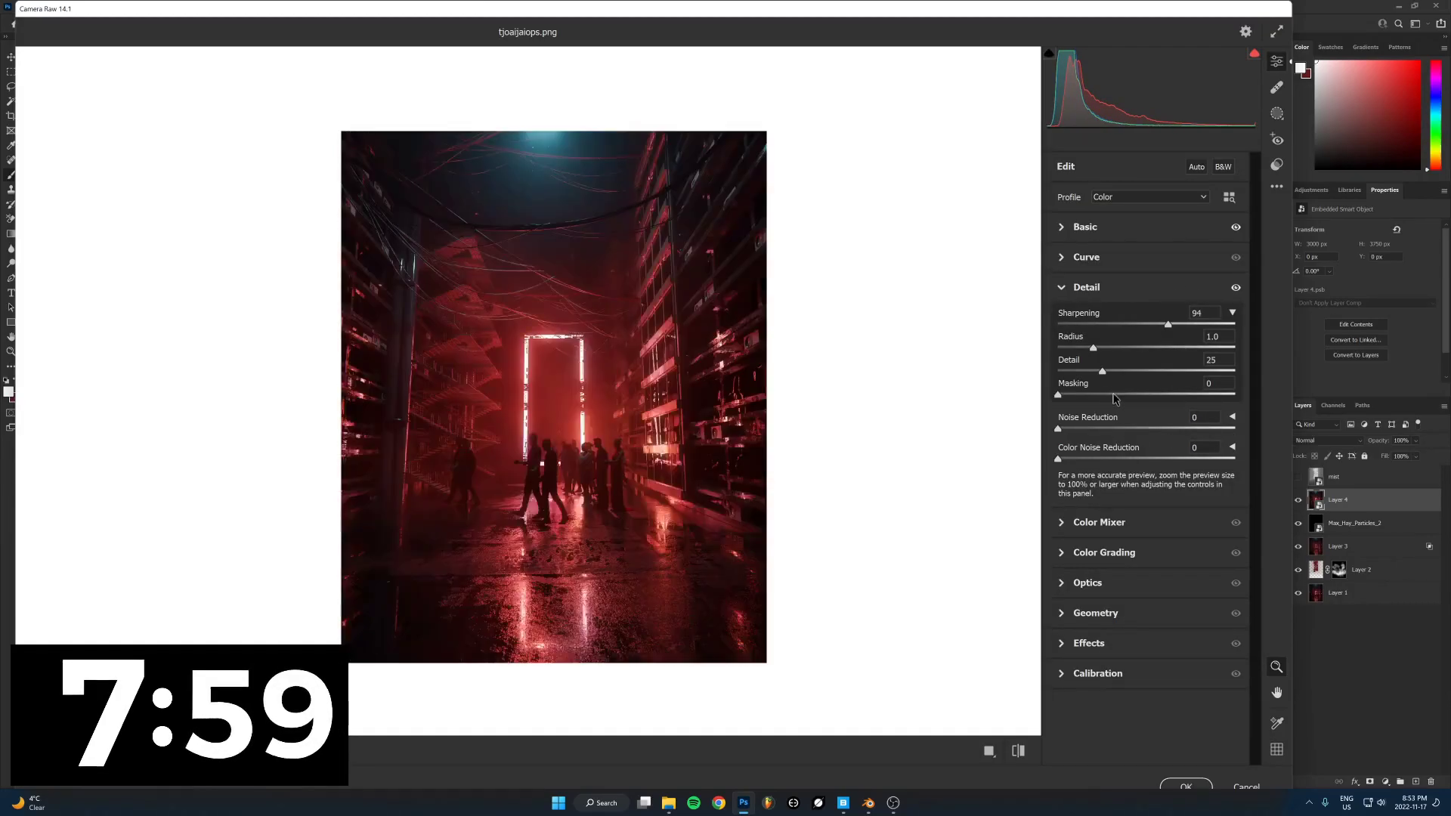
{"action": "left_click", "coordinate": [1089, 643]}
{"action": "left_click_drag", "start_coordinate": [1058, 476], "coordinate": [1101, 476]}
{"action": "left_click", "coordinate": [632, 468]}
{"action": "left_click_drag", "start_coordinate": [1145, 557], "coordinate": [1132, 557]}
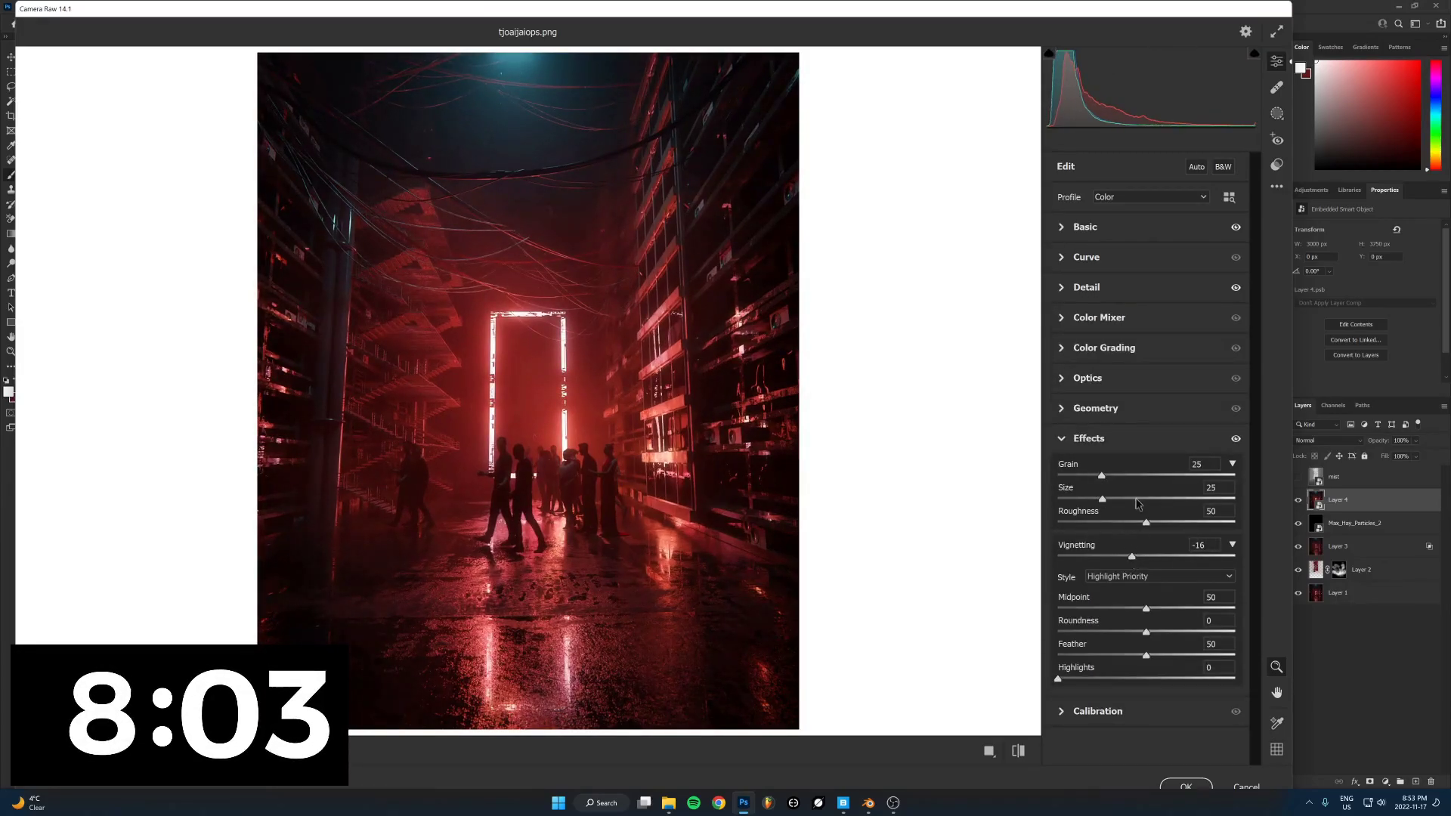
Set contrast to -15, whites to +4 and blacks to -14, and cool the colour temperature slightly
{"action": "left_click", "coordinate": [1088, 227]}
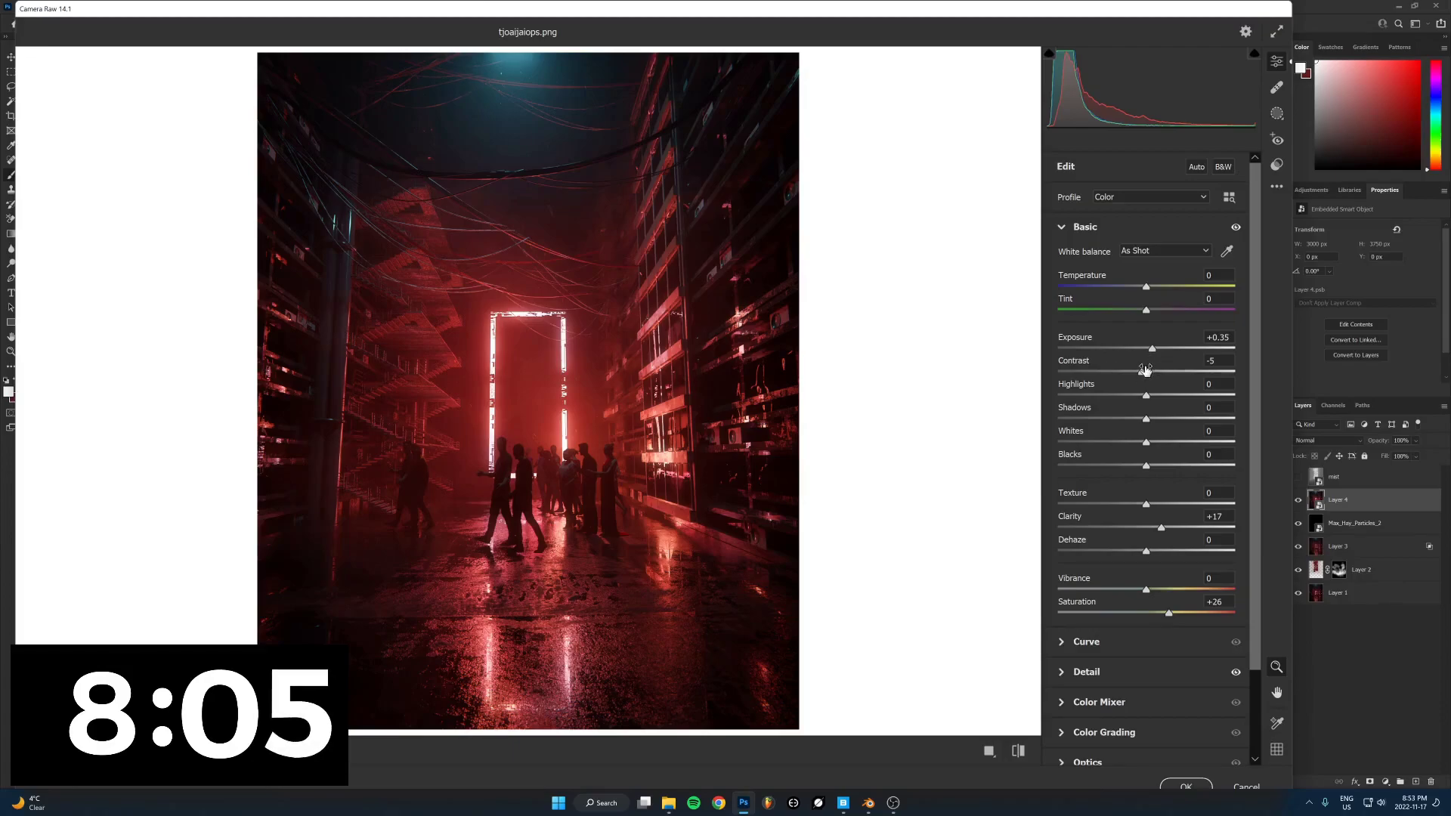
{"action": "left_click_drag", "start_coordinate": [1146, 369], "coordinate": [1133, 372]}
{"action": "mouse_move", "coordinate": [1145, 465]}
{"action": "left_mouse_down", "text": "alt"}
{"action": "mouse_move", "coordinate": [1134, 467]}
{"action": "mouse_move", "coordinate": [1151, 444]}
{"action": "left_mouse_up", "text": "alt"}
{"action": "left_click_drag", "start_coordinate": [1145, 287], "coordinate": [1141, 291]}
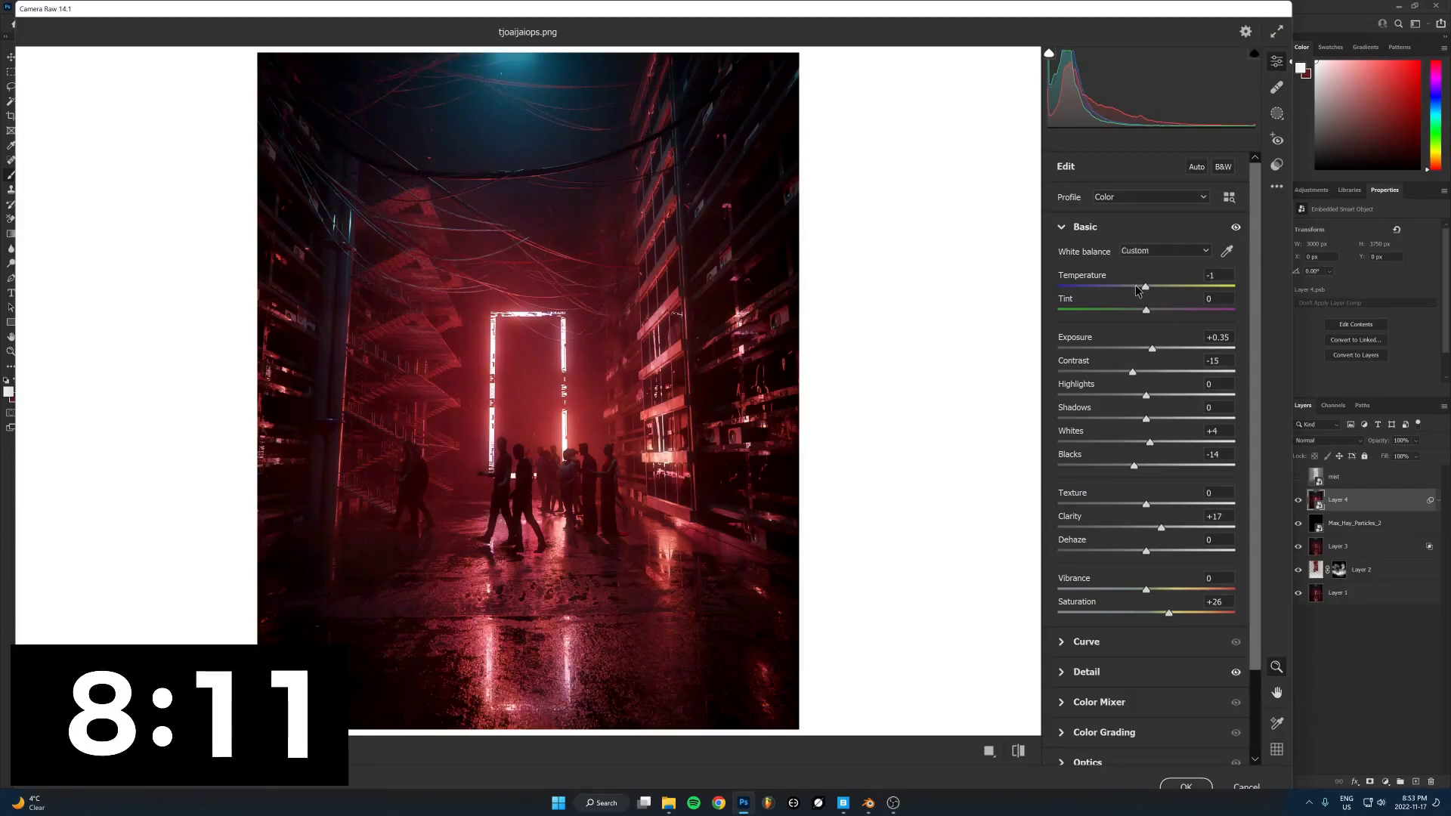
Tint the shadows blue in Color Grading with hue 222 and saturation 6
{"action": "left_click", "coordinate": [1113, 735]}
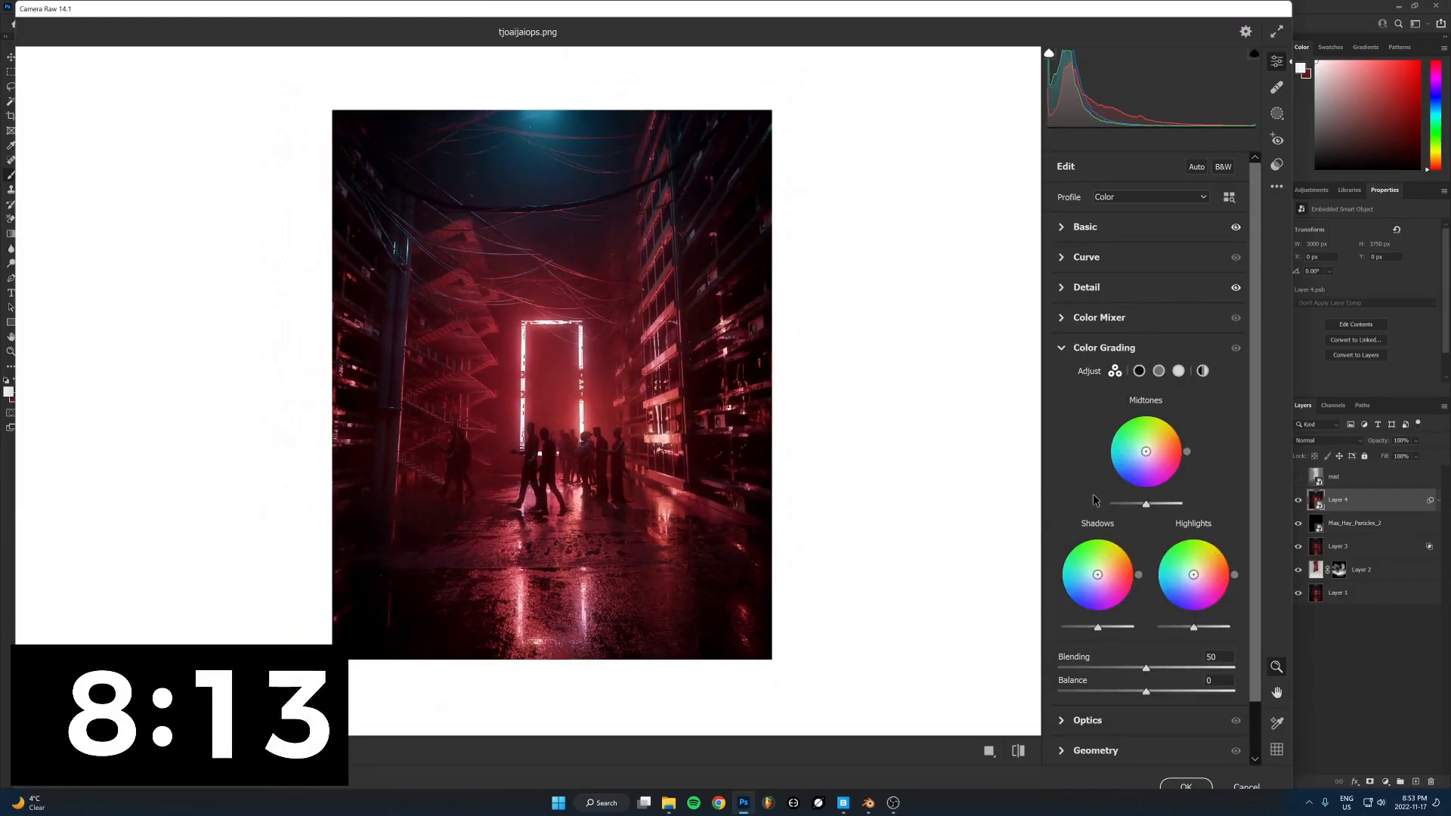
{"action": "left_click", "coordinate": [1140, 349]}
{"action": "left_click", "coordinate": [1104, 325]}
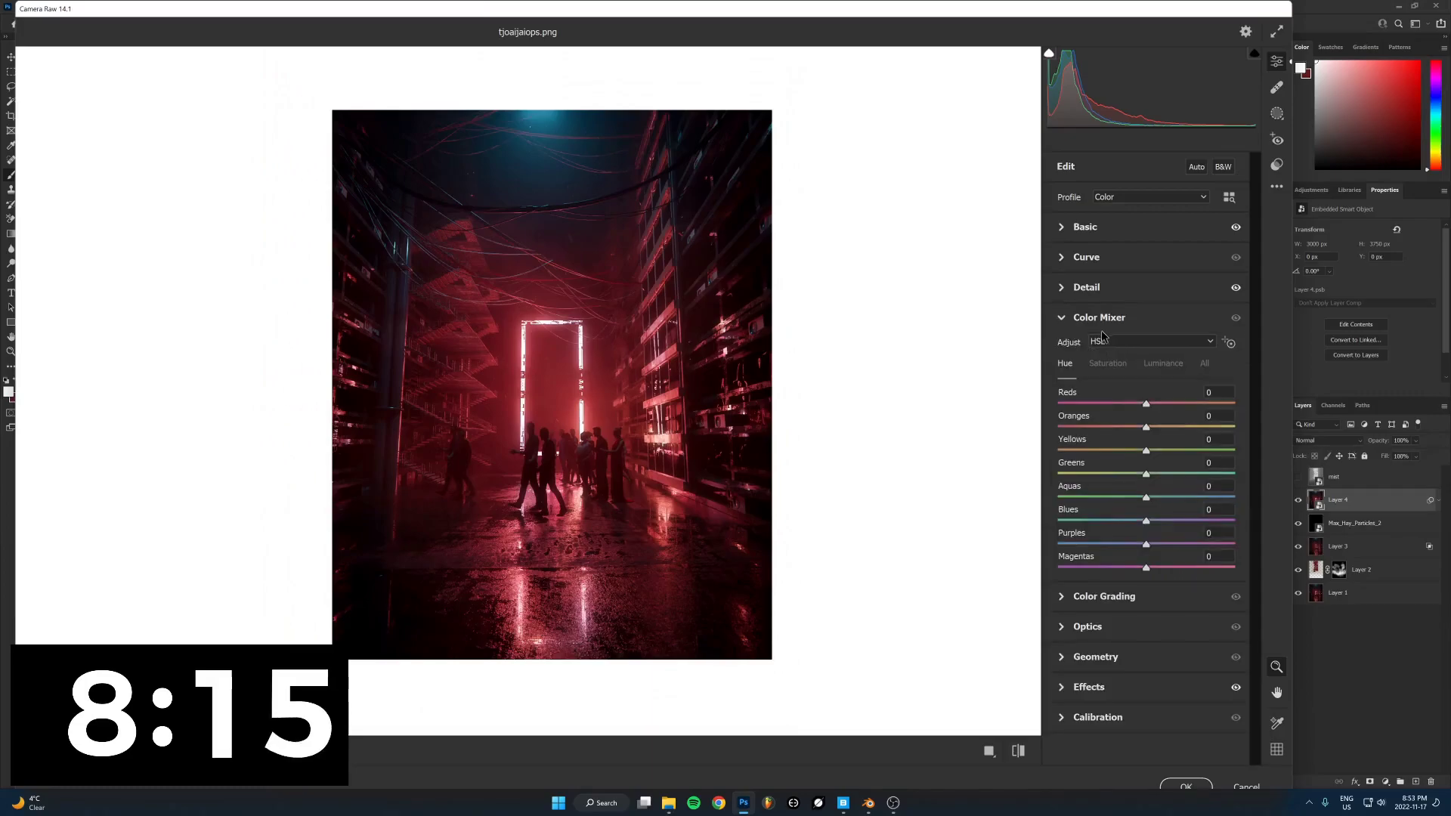
{"action": "left_click", "coordinate": [1096, 328]}
{"action": "left_click", "coordinate": [1097, 346]}
{"action": "left_click", "coordinate": [1139, 371]}
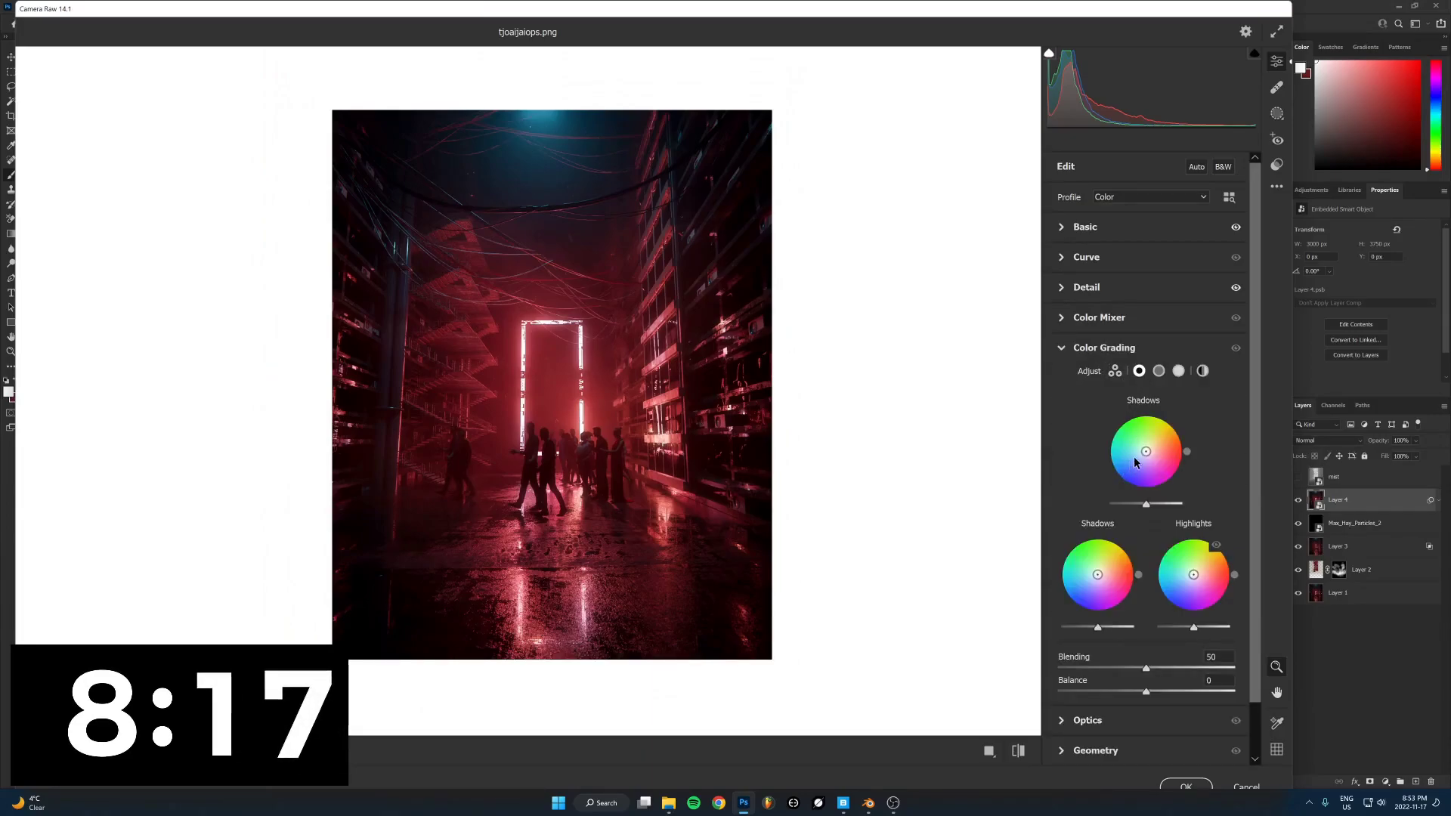
{"action": "mouse_move", "coordinate": [1146, 483]}
{"action": "left_mouse_down"}
{"action": "mouse_move", "coordinate": [1136, 465]}
{"action": "mouse_move", "coordinate": [1136, 523]}
{"action": "mouse_move", "coordinate": [1131, 499]}
{"action": "left_mouse_up"}
{"action": "left_click_drag", "start_coordinate": [1112, 605], "coordinate": [1081, 609]}
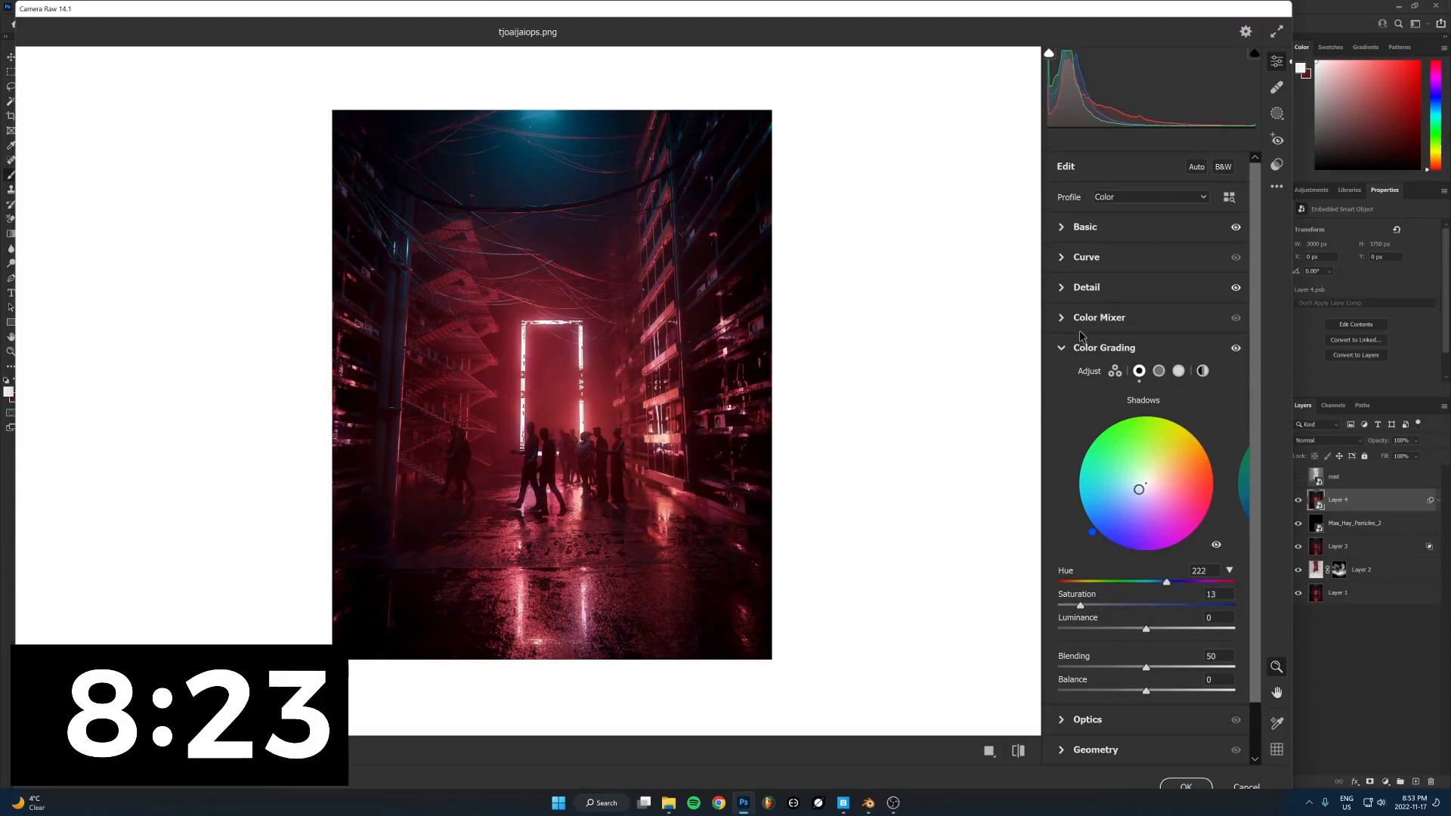
{"action": "left_click", "coordinate": [1105, 346]}
{"action": "left_click", "coordinate": [1092, 346]}
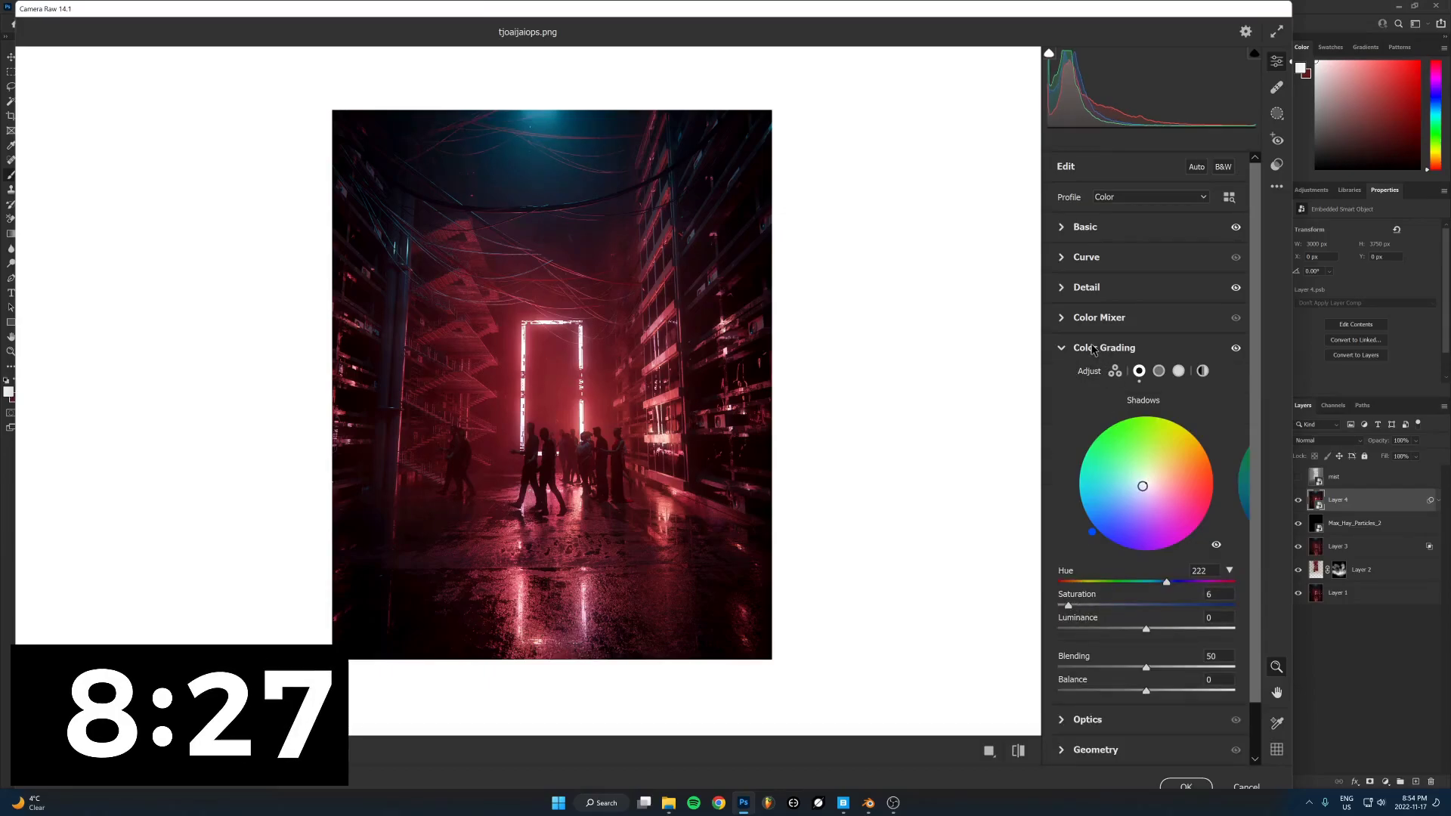
Refine the temperature to -4, exposure to +0.45, contrast to 0 and clarity to +15, and apply the Camera Raw Filter
{"action": "left_click", "coordinate": [1112, 228]}
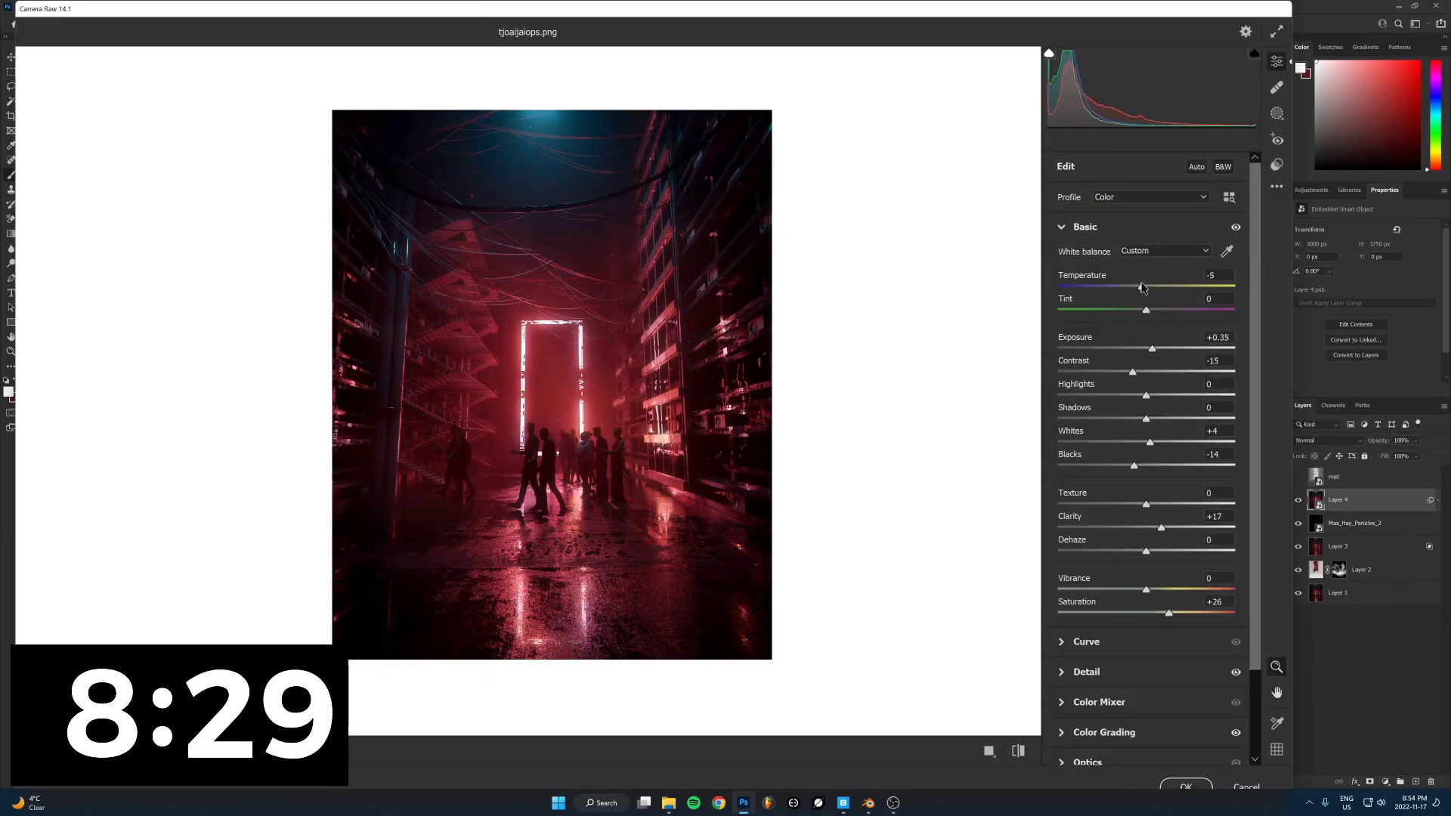
{"action": "left_click_drag", "start_coordinate": [1132, 366], "coordinate": [1119, 371]}
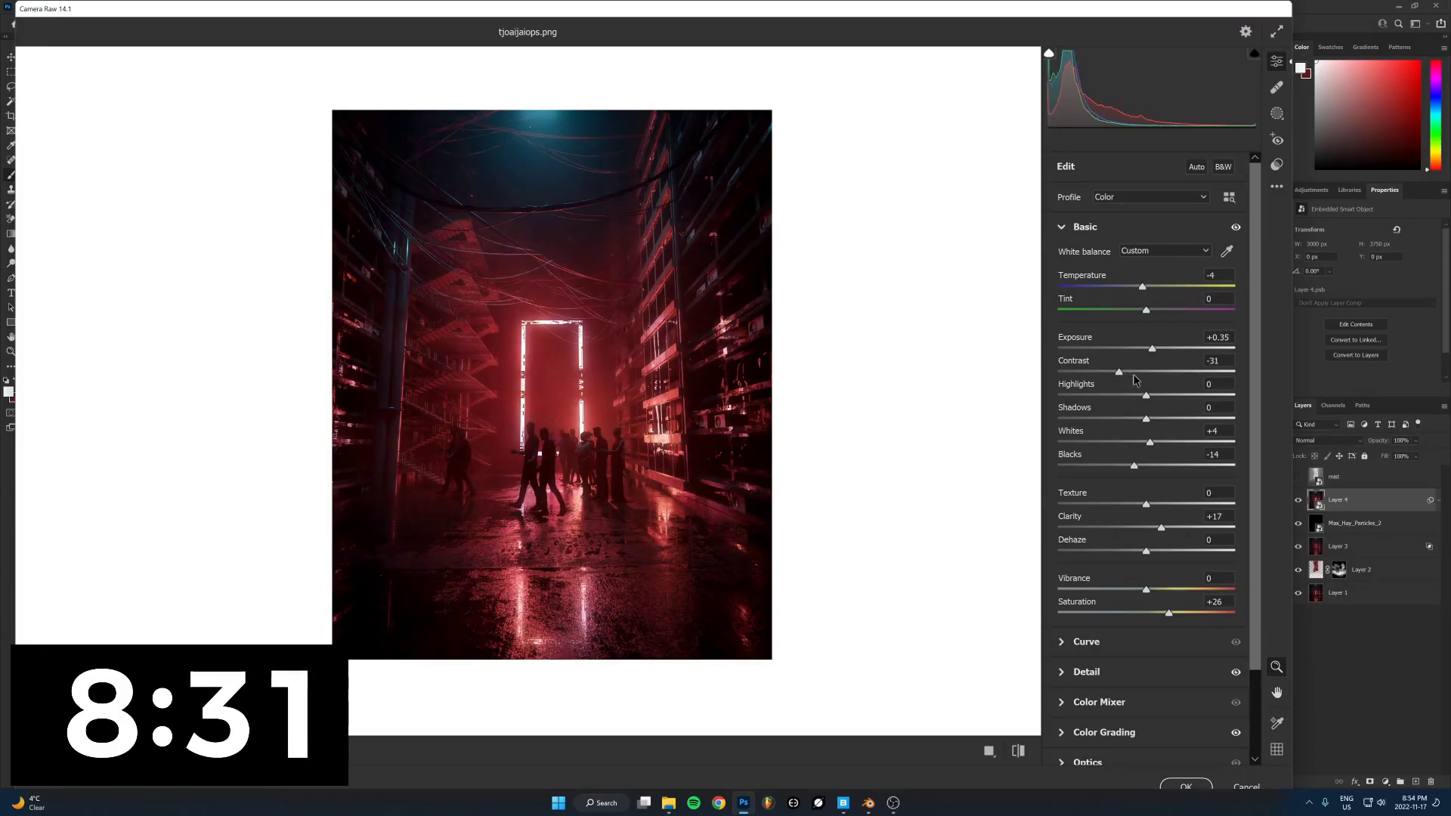
{"action": "double_click", "coordinate": [1135, 372]}
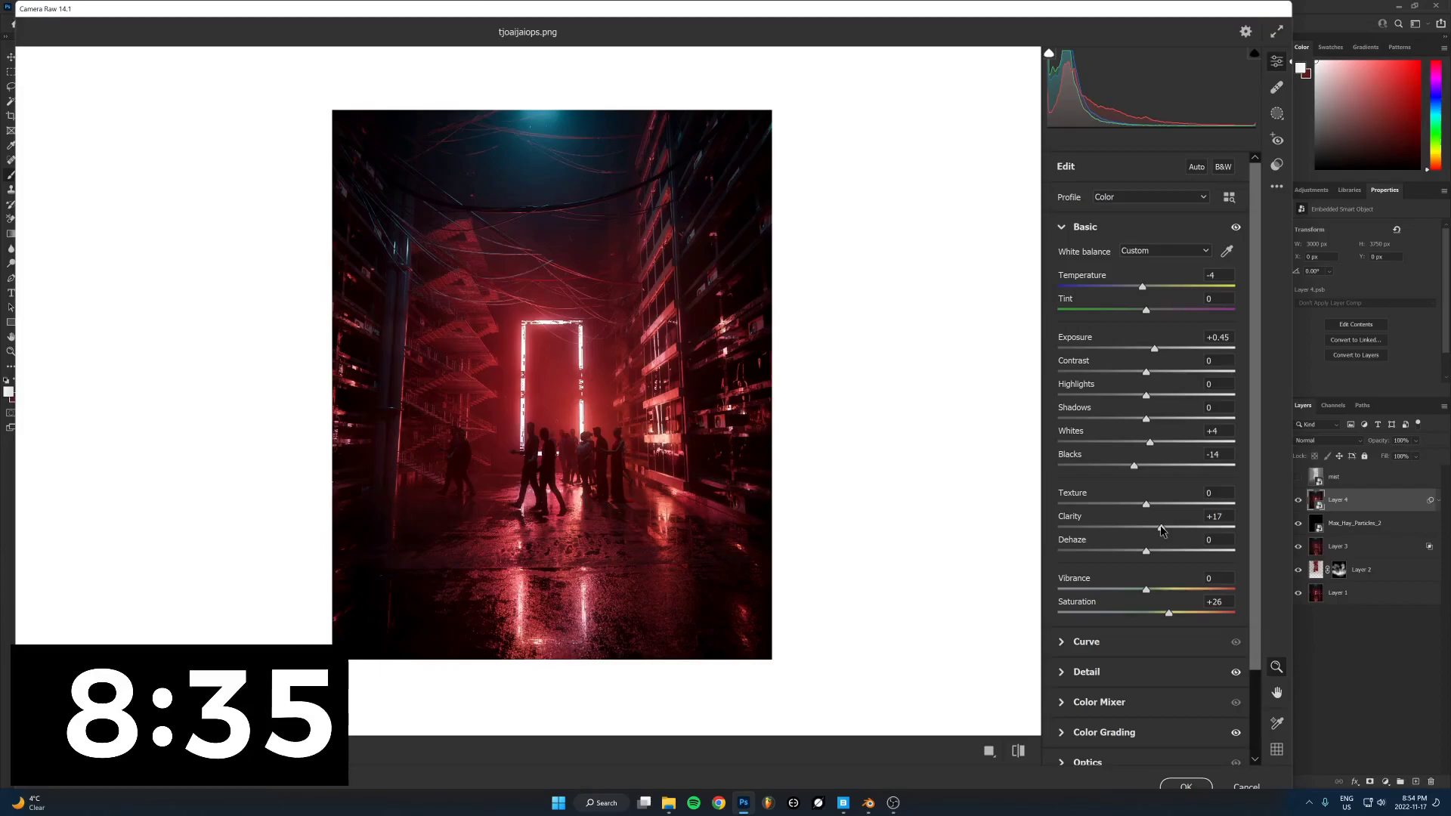
{"action": "left_click_drag", "start_coordinate": [1162, 527], "coordinate": [1184, 528]}
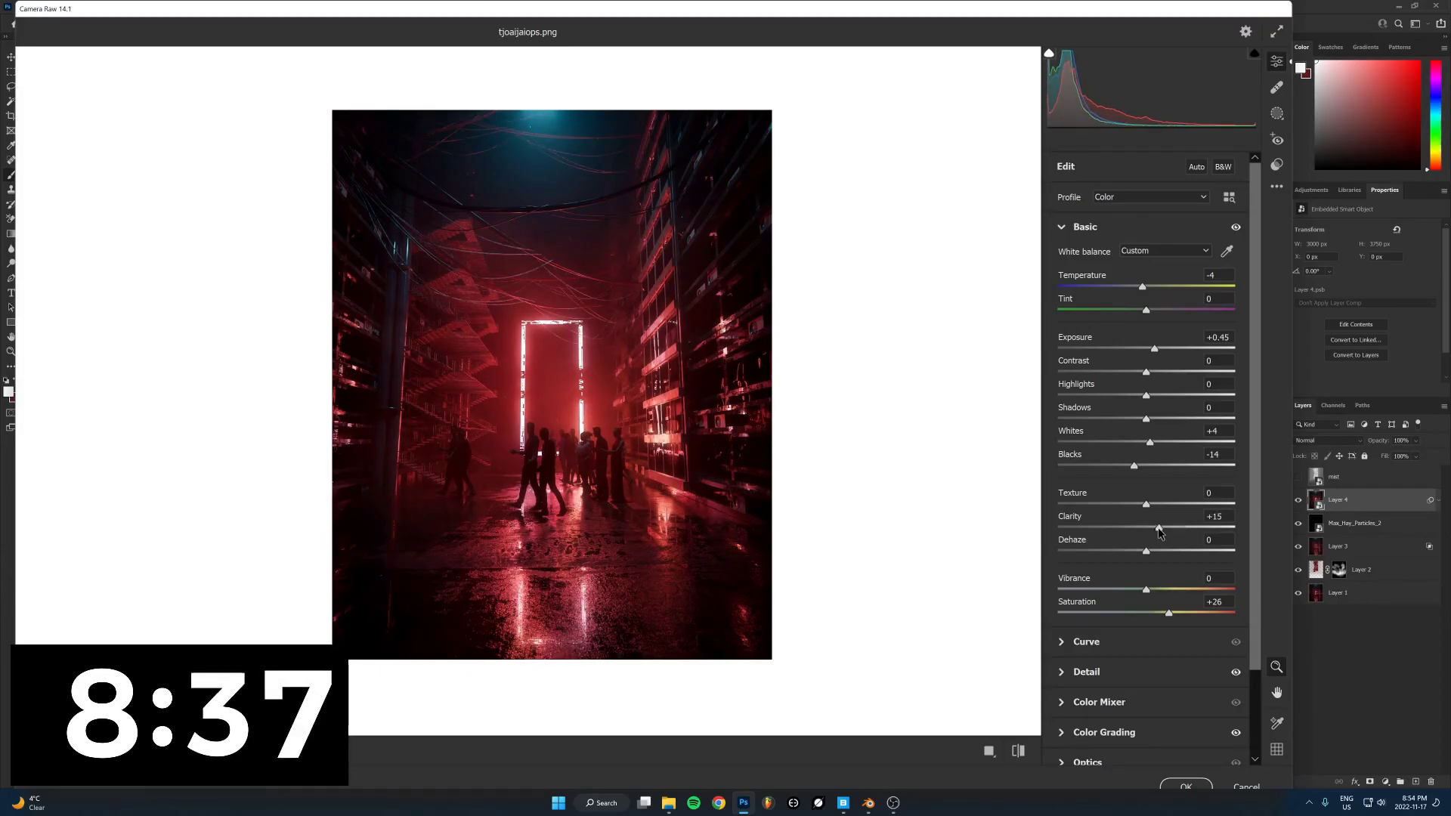
{"action": "scroll", "coordinate": [1158, 531], "scroll_direction": "down", "scroll_amount": 3}
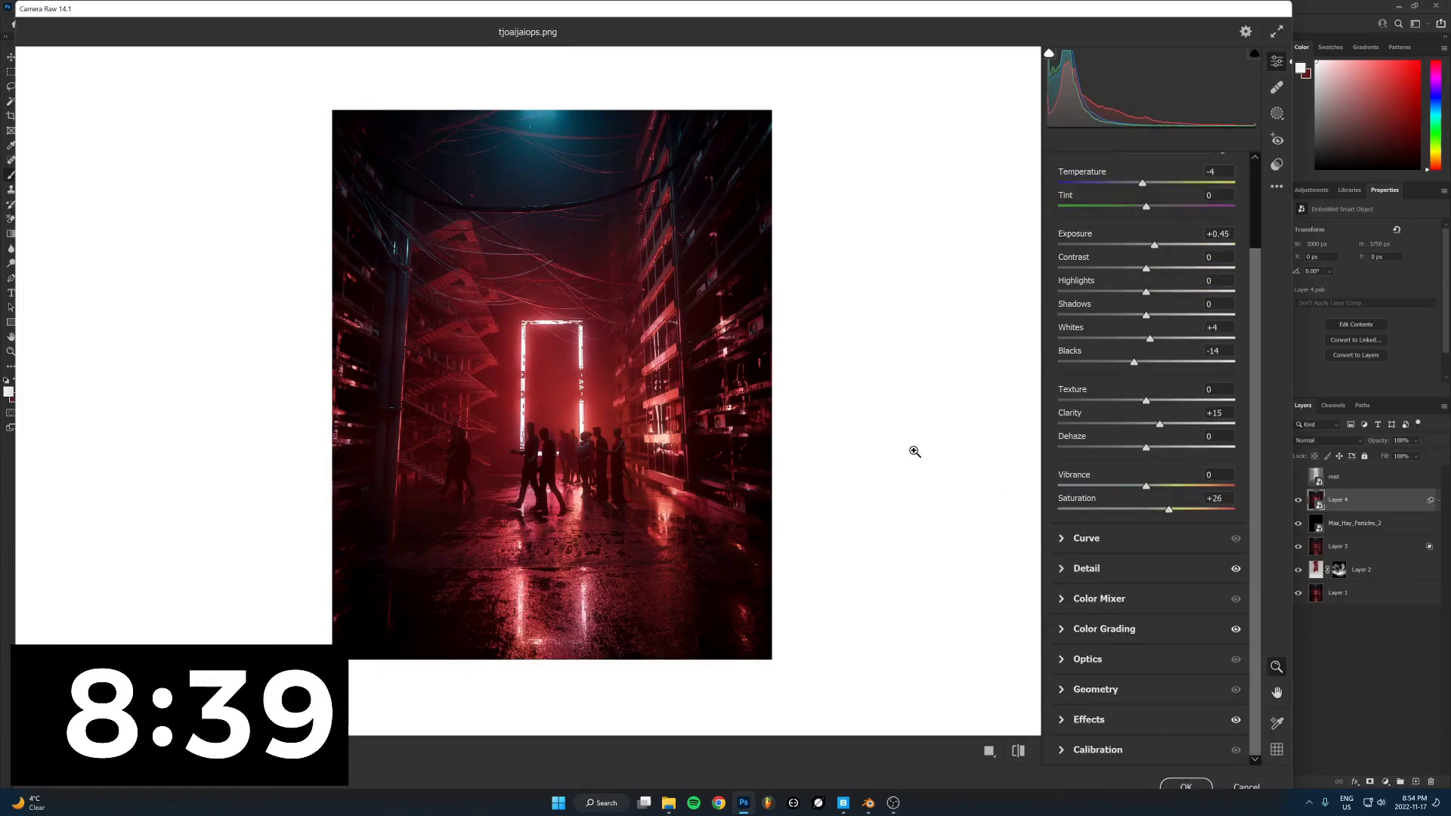
{"action": "left_click", "coordinate": [1190, 787]}
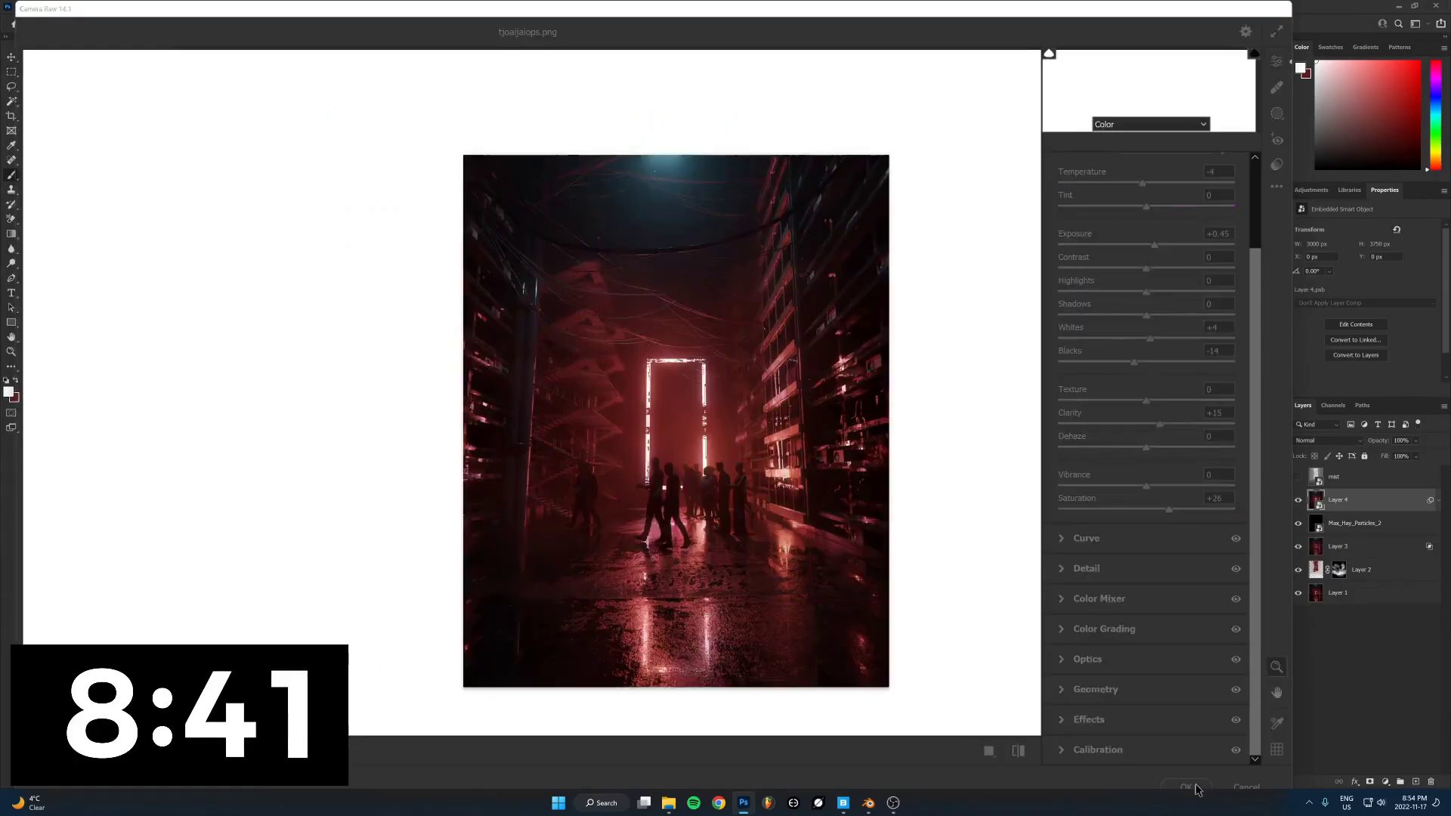
Add a Color Lookup adjustment layer above Layer 4 using the EdgyAmber.3DL LUT and lower its fill
{"action": "left_click", "coordinate": [1385, 781]}
{"action": "left_click", "coordinate": [1386, 723]}
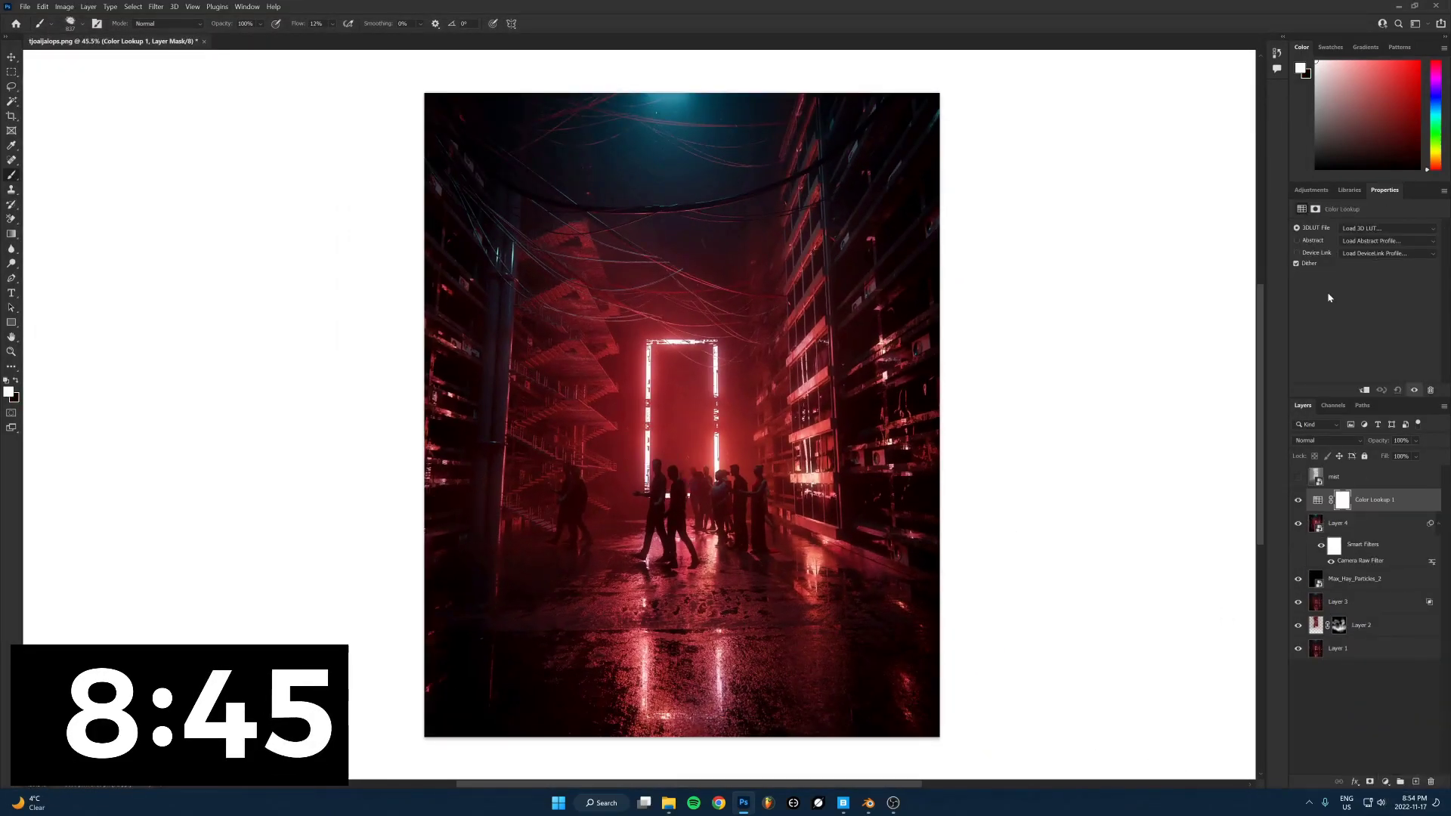
{"action": "left_click", "coordinate": [1361, 228]}
{"action": "left_click", "coordinate": [1364, 241]}
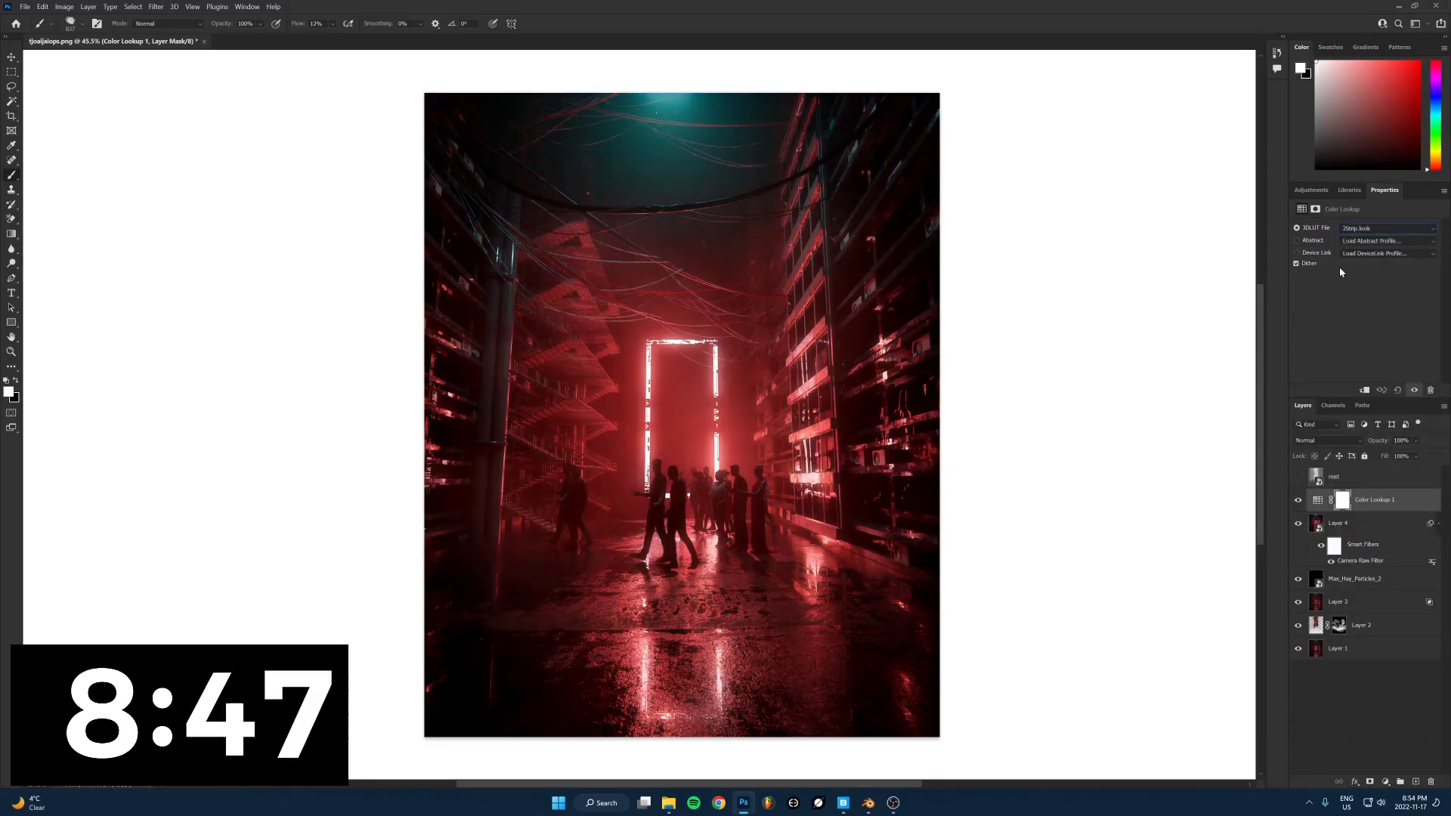
{"action": "key", "text": "Down"}
{"action": "key", "text": "Down"}
{"action": "key", "text": "Down"}
{"action": "key", "text": "Down"}
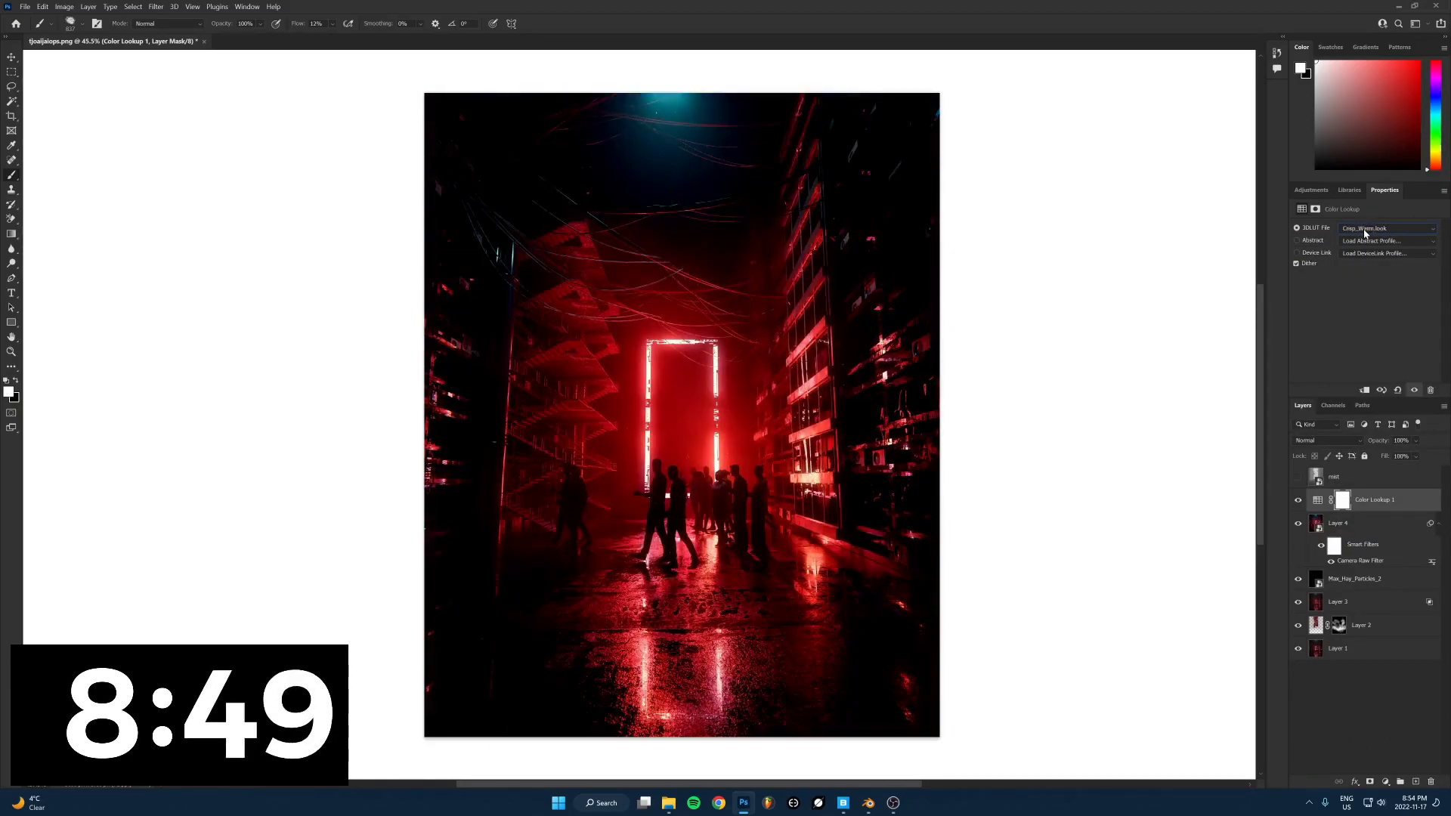
{"action": "key", "text": "Up"}
{"action": "key", "text": "Up"}
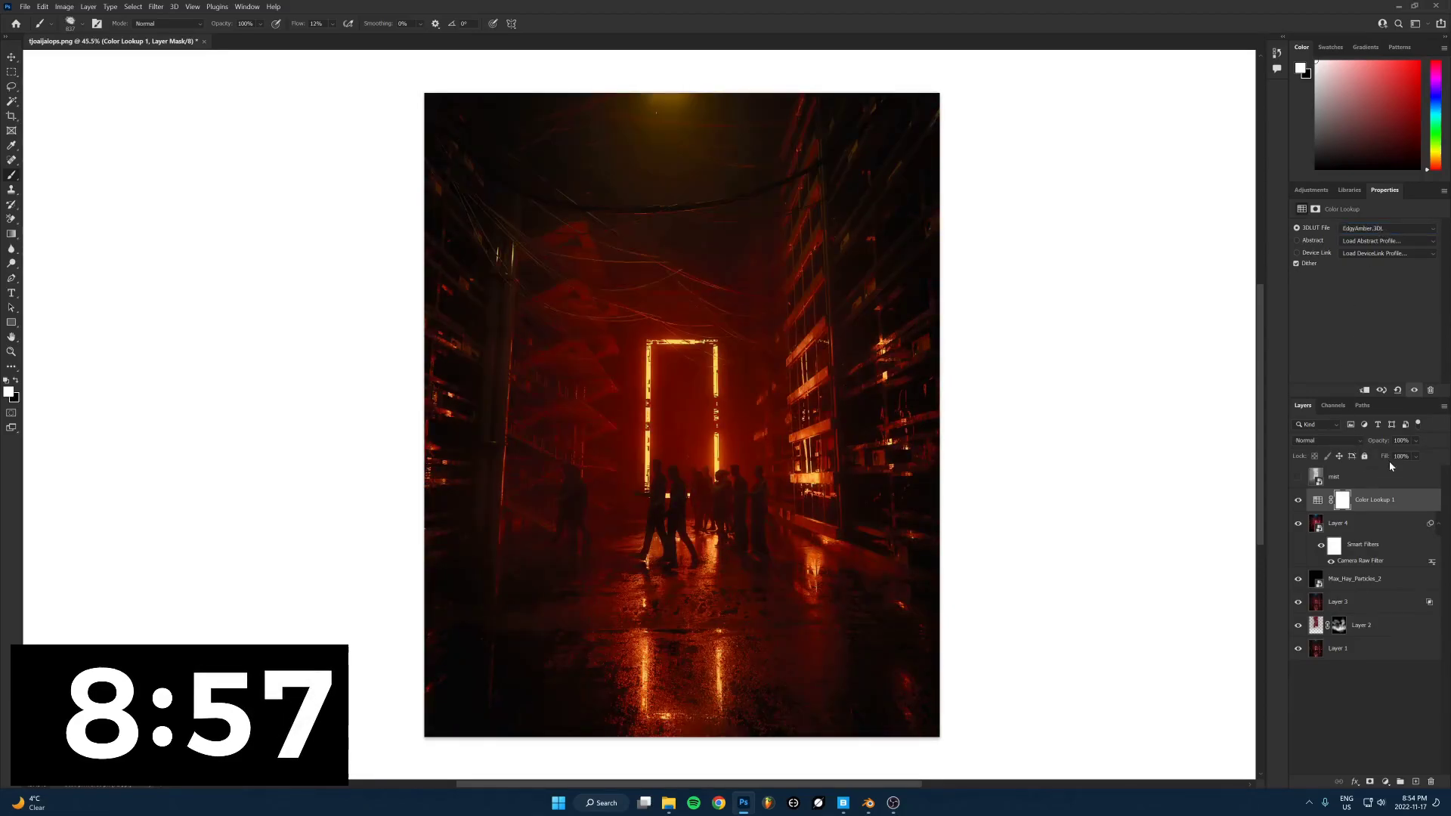
{"action": "left_click_drag", "start_coordinate": [1381, 457], "coordinate": [1181, 503]}
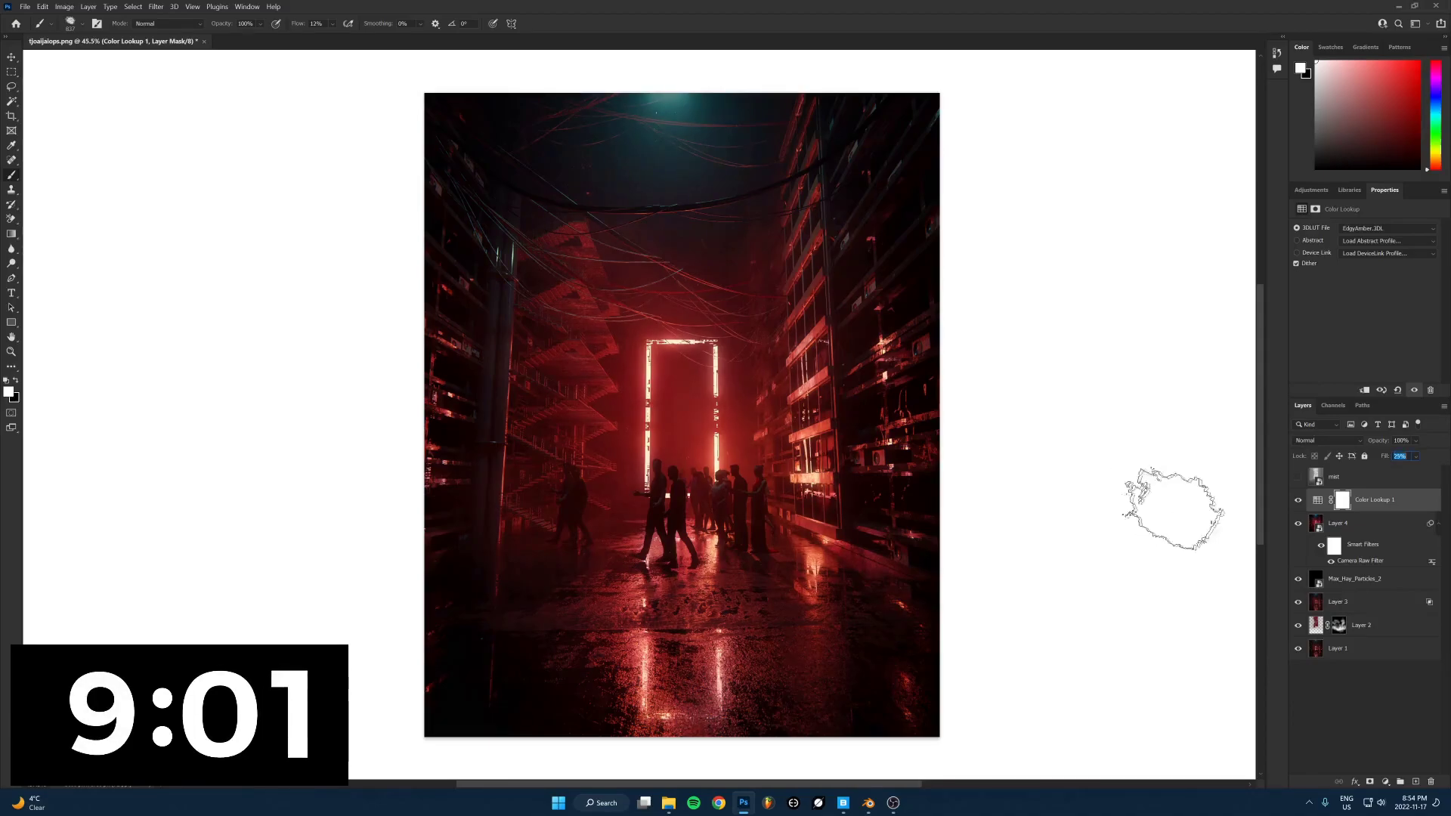
Add a Curves adjustment layer above the Color Lookup and shape a gentle S-curve that deepens the shadows and lifts the highlights
{"action": "left_click", "coordinate": [1385, 782]}
{"action": "left_click", "coordinate": [1386, 638]}
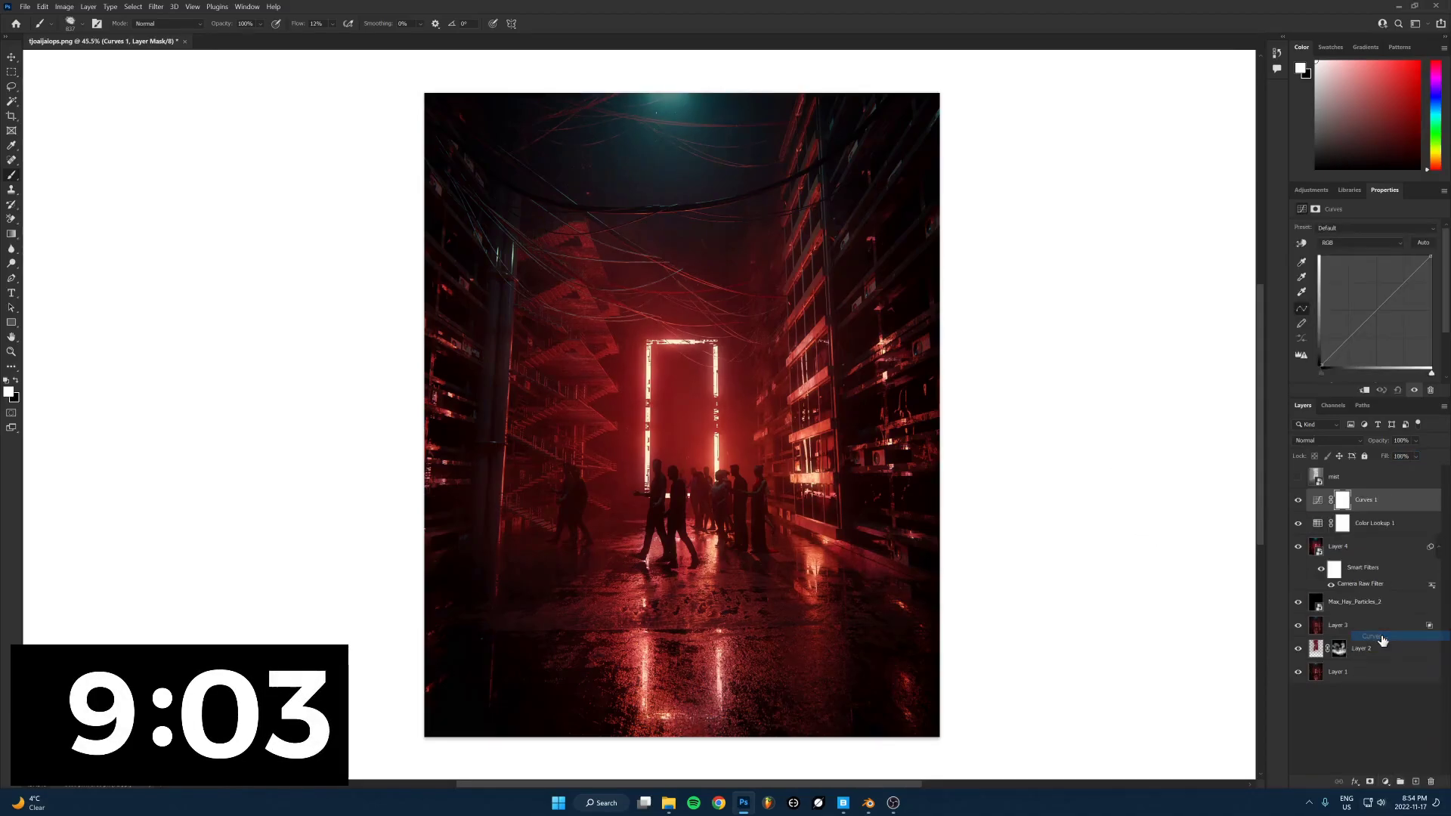
{"action": "left_click", "coordinate": [1368, 625]}
{"action": "left_click", "coordinate": [1358, 502]}
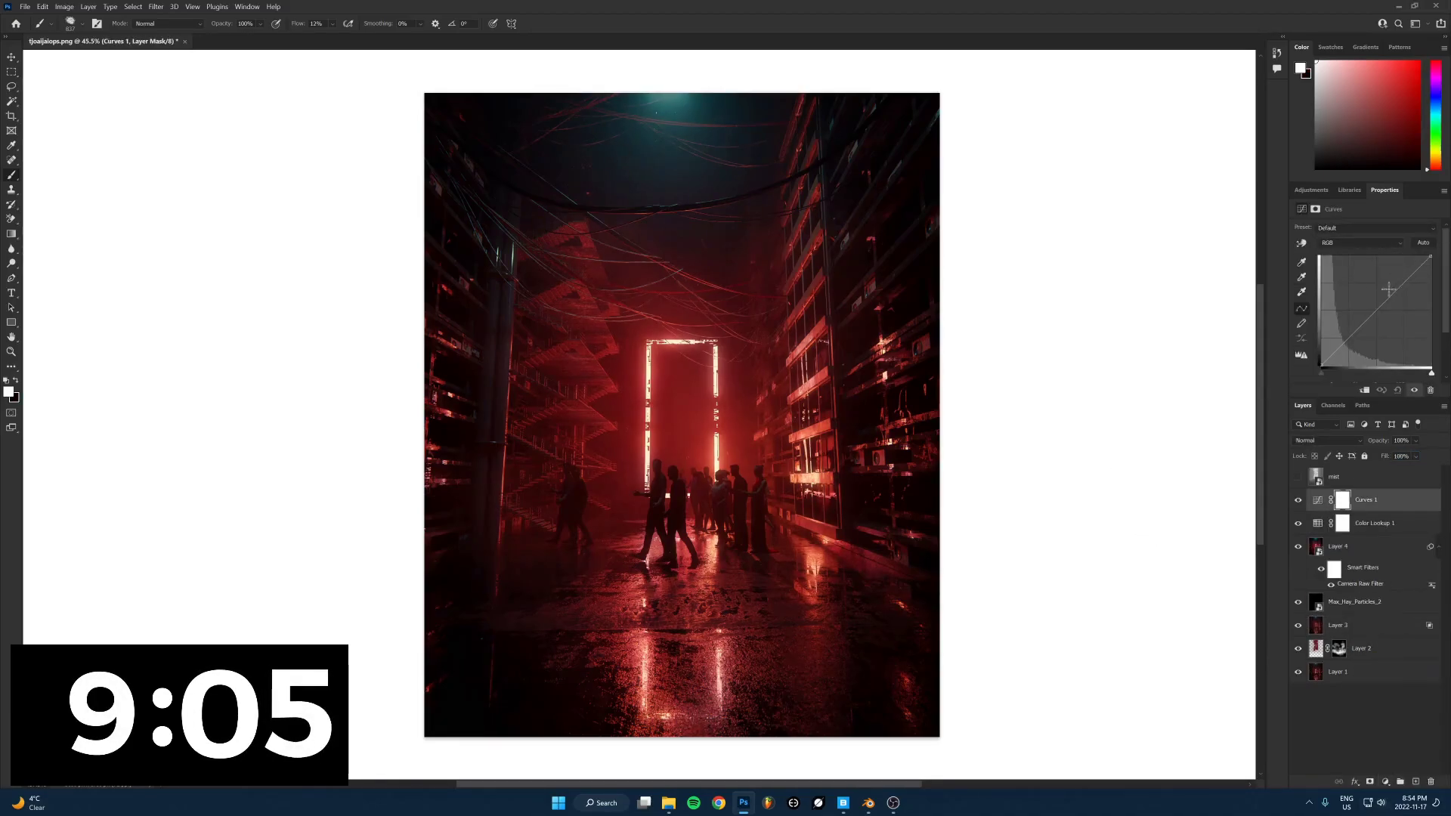
{"action": "left_click", "coordinate": [1389, 289]}
{"action": "left_click_drag", "start_coordinate": [1355, 326], "coordinate": [1322, 354]}
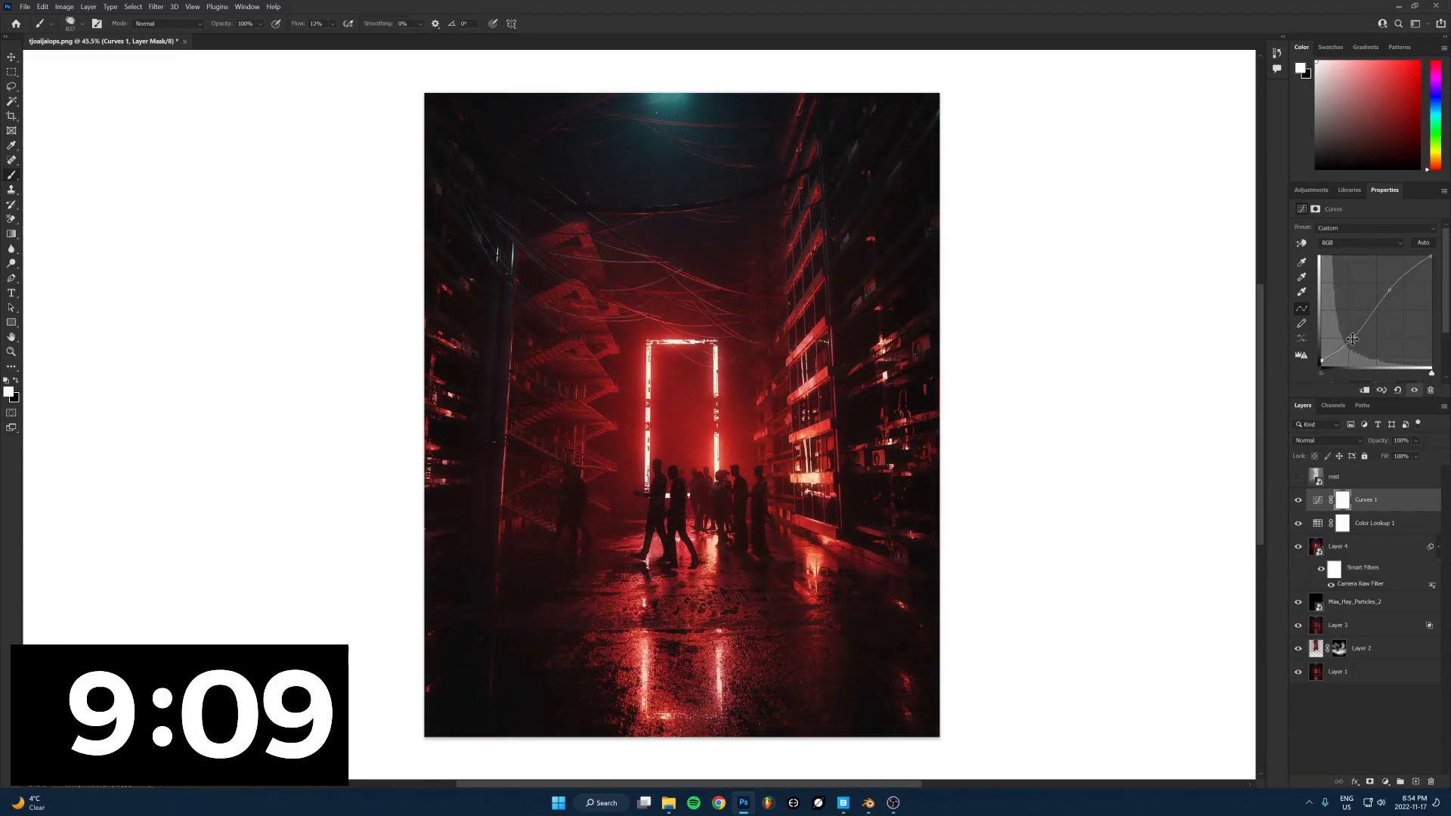
{"action": "left_click_drag", "start_coordinate": [1392, 288], "coordinate": [1398, 291]}
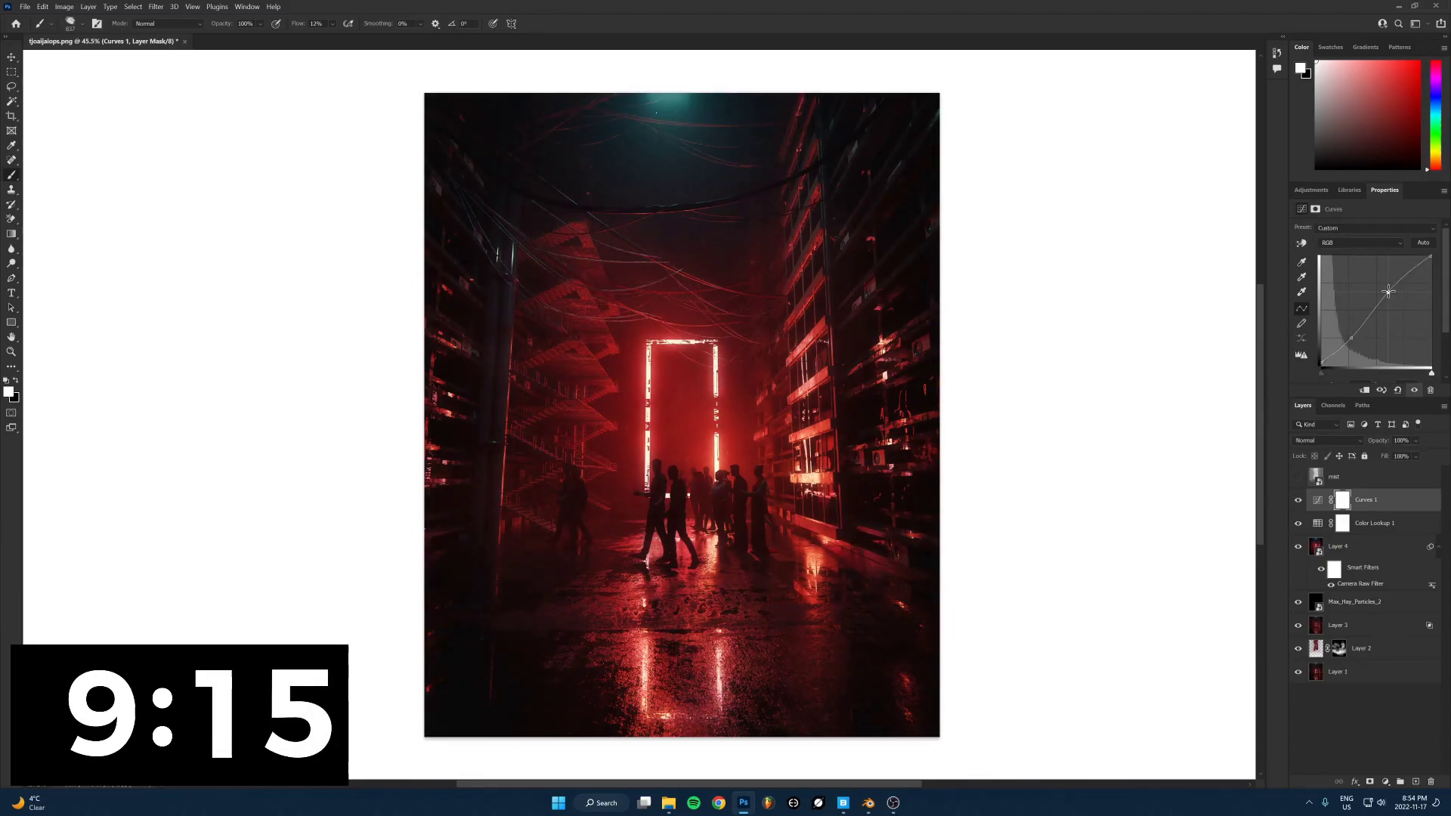
Switch to File Explorer and open the Film Dust Textures folder in Photos, Useful, Dust & Scratches
{"action": "left_click", "coordinate": [669, 802]}
{"action": "scroll", "coordinate": [665, 420], "scroll_direction": "up", "scroll_amount": 5}
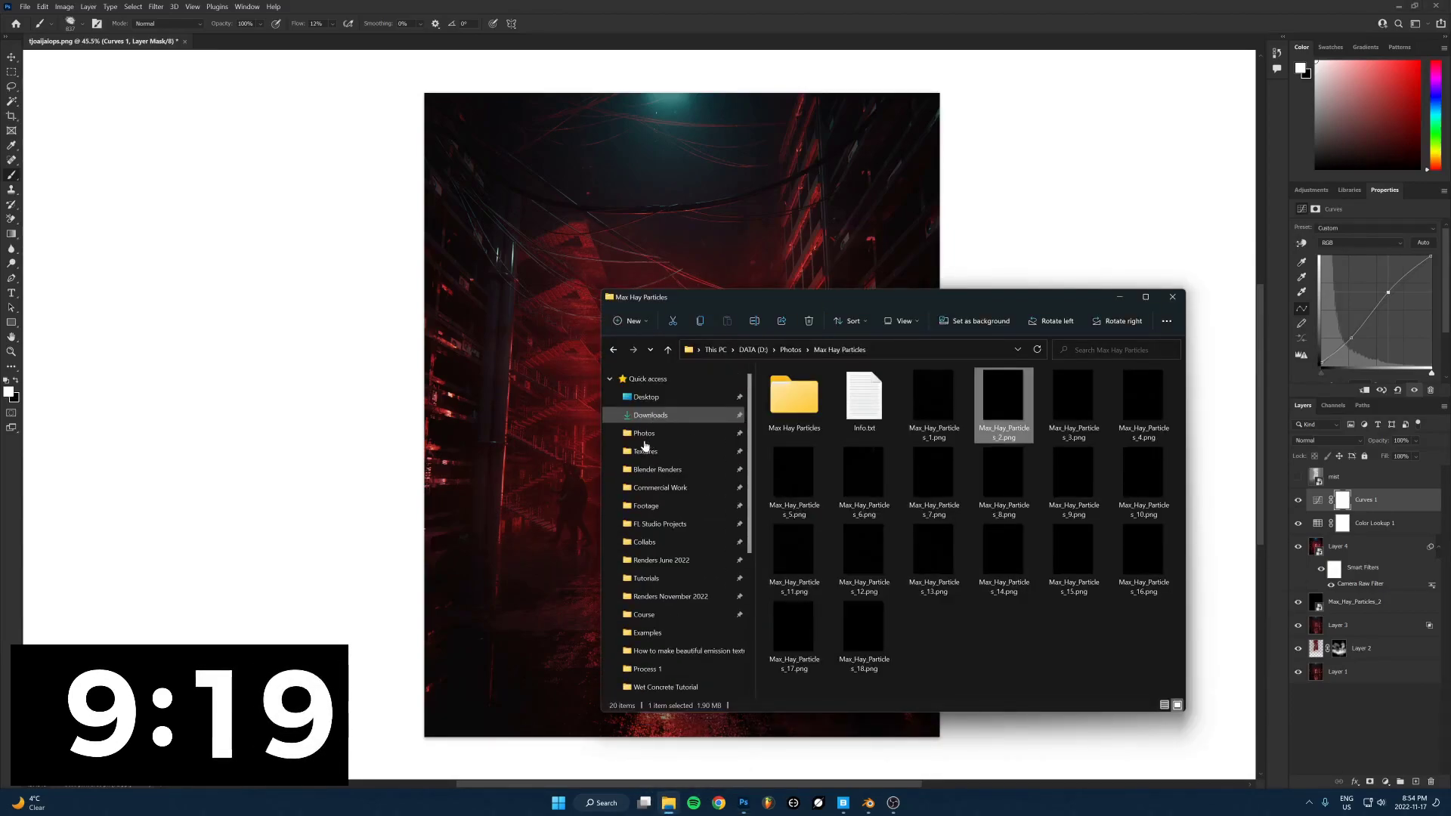
{"action": "left_click", "coordinate": [644, 437]}
{"action": "double_click", "coordinate": [789, 546]}
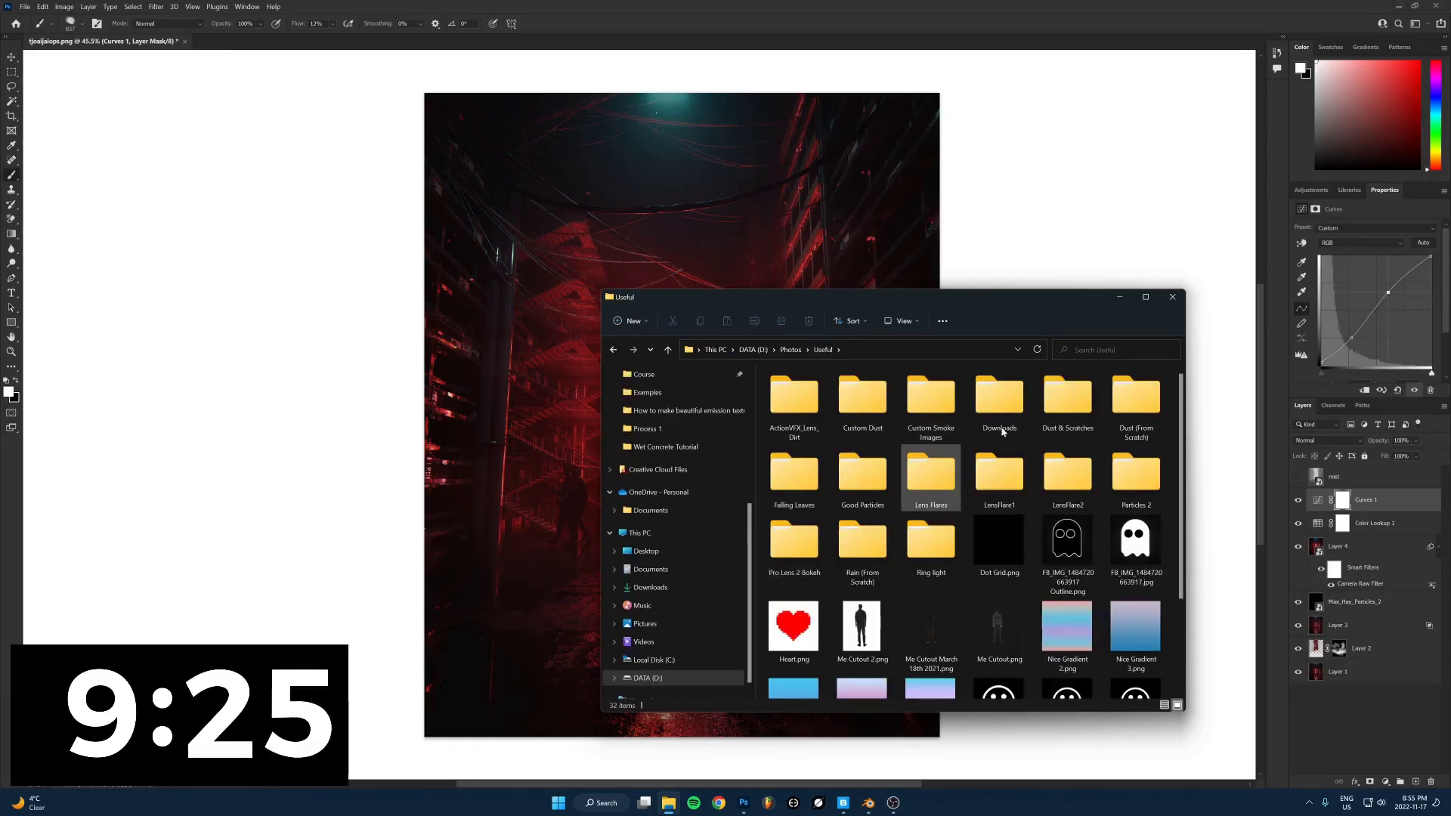
{"action": "double_click", "coordinate": [1067, 400]}
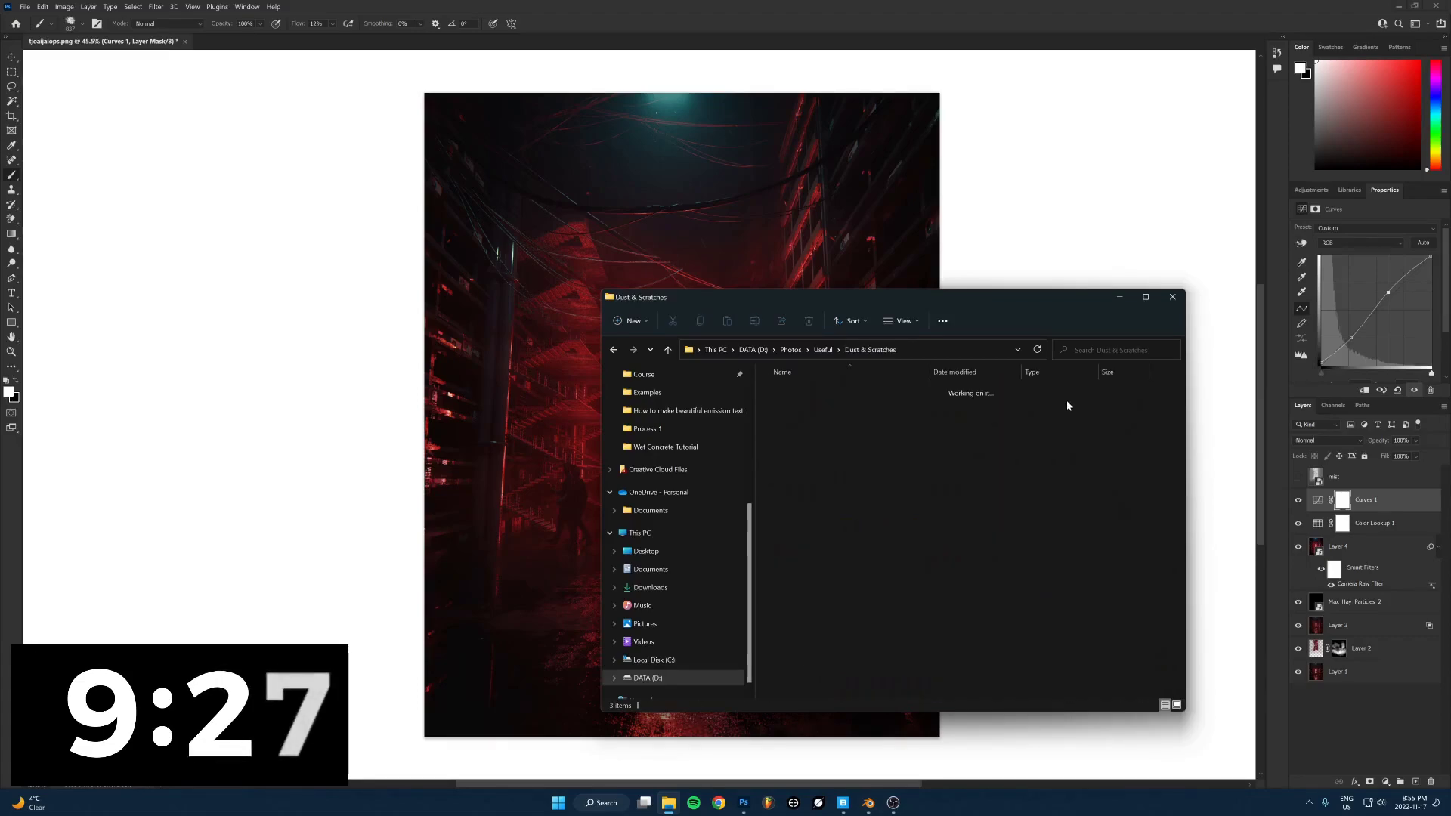
{"action": "double_click", "coordinate": [949, 412]}
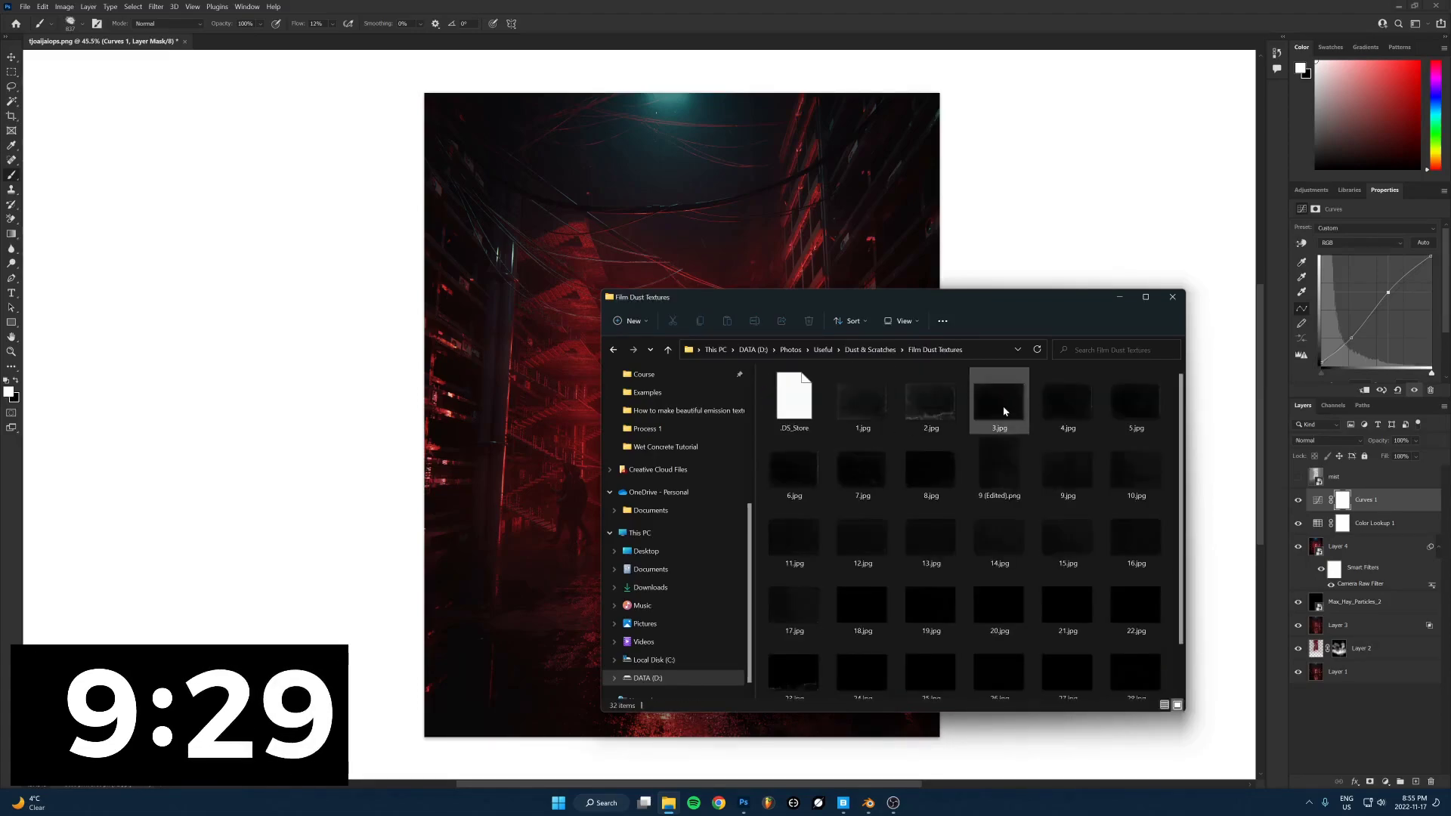
Place 3.jpg into the Photoshop document above Curves 1, rotated 90° clockwise and scaled to cover the canvas
{"action": "left_click_drag", "start_coordinate": [1003, 410], "coordinate": [943, 415]}
{"action": "right_click", "coordinate": [708, 410]}
{"action": "left_click", "coordinate": [753, 505]}
{"action": "key", "text": "Return"}
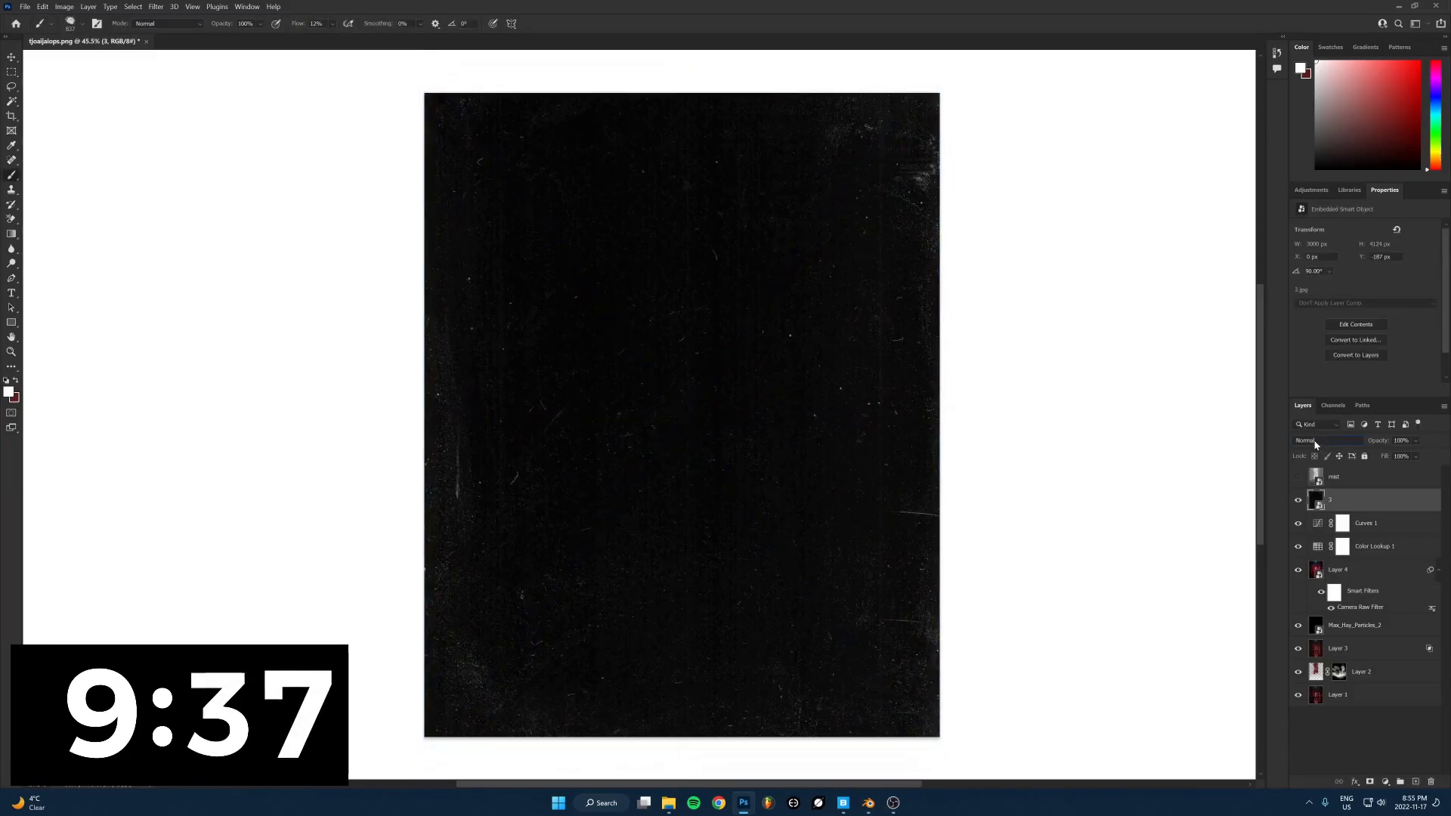
Blend the dust layer in Screen mode with This Layer's Blend If black point at 5, reduce its fill and move it beneath Curves 1
{"action": "left_click", "coordinate": [1326, 440]}
{"action": "left_click", "coordinate": [1306, 538]}
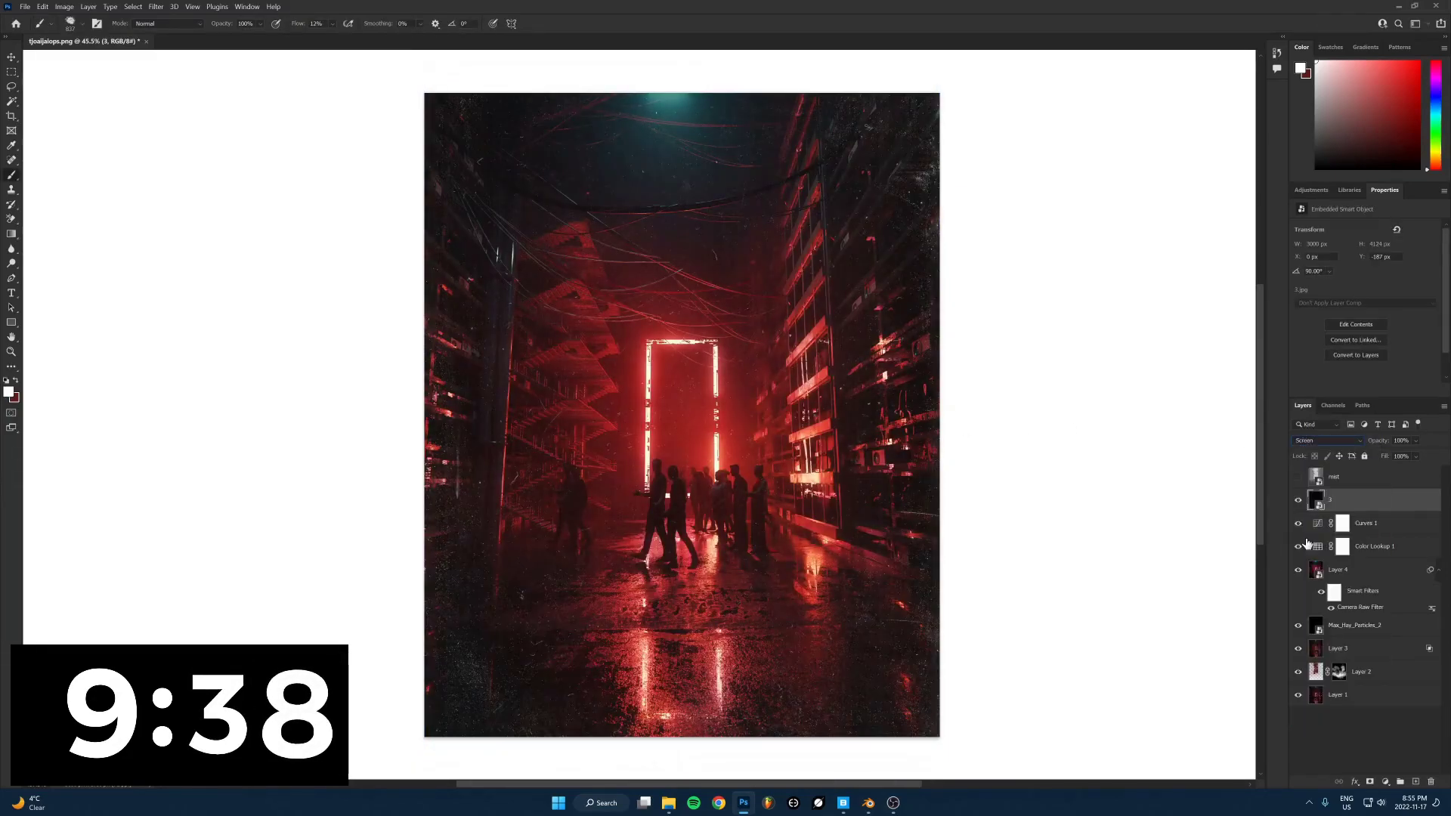
{"action": "double_click", "coordinate": [1400, 503]}
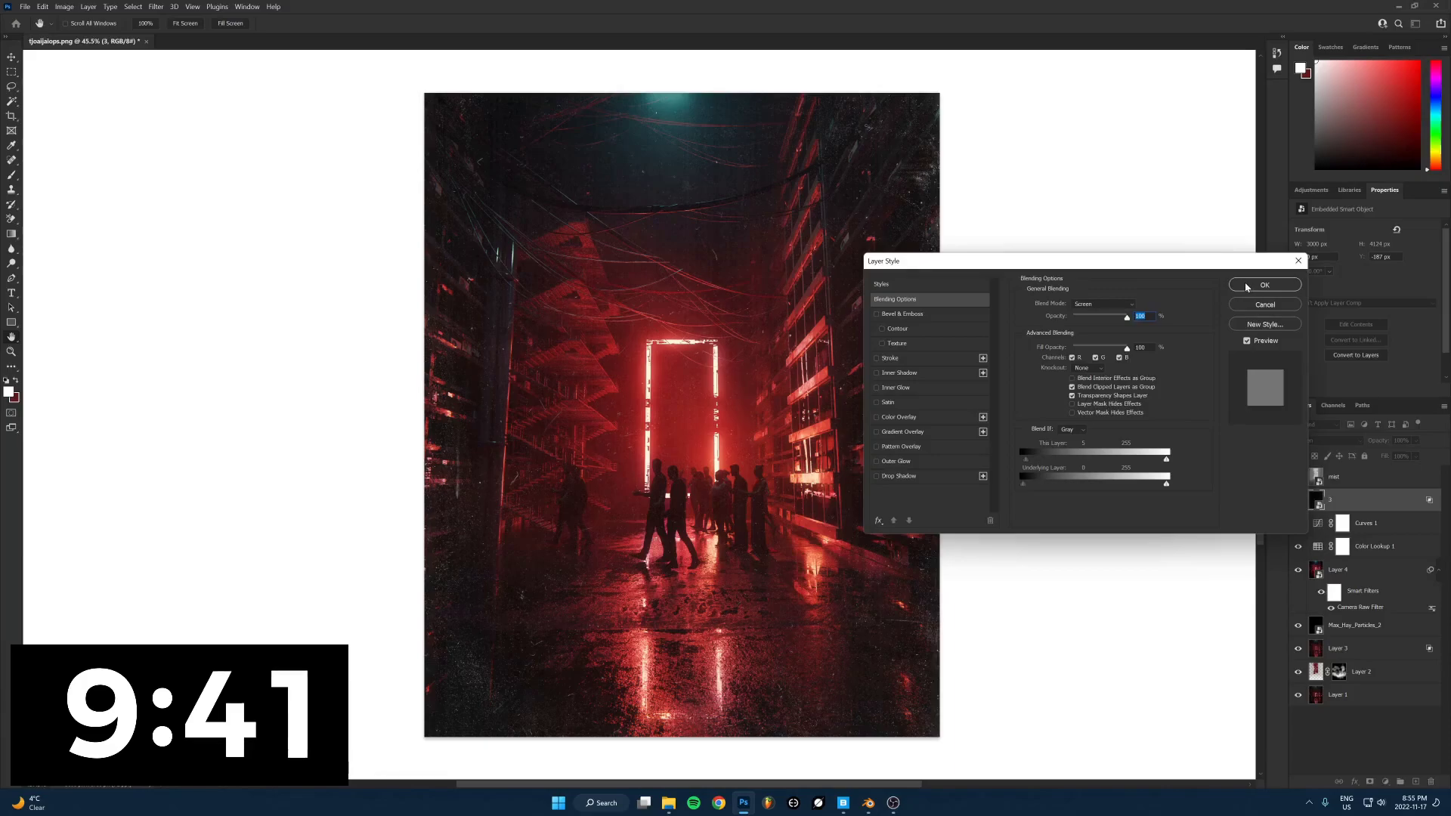
{"action": "left_click", "coordinate": [1264, 285]}
{"action": "left_click_drag", "start_coordinate": [1384, 457], "coordinate": [1368, 529]}
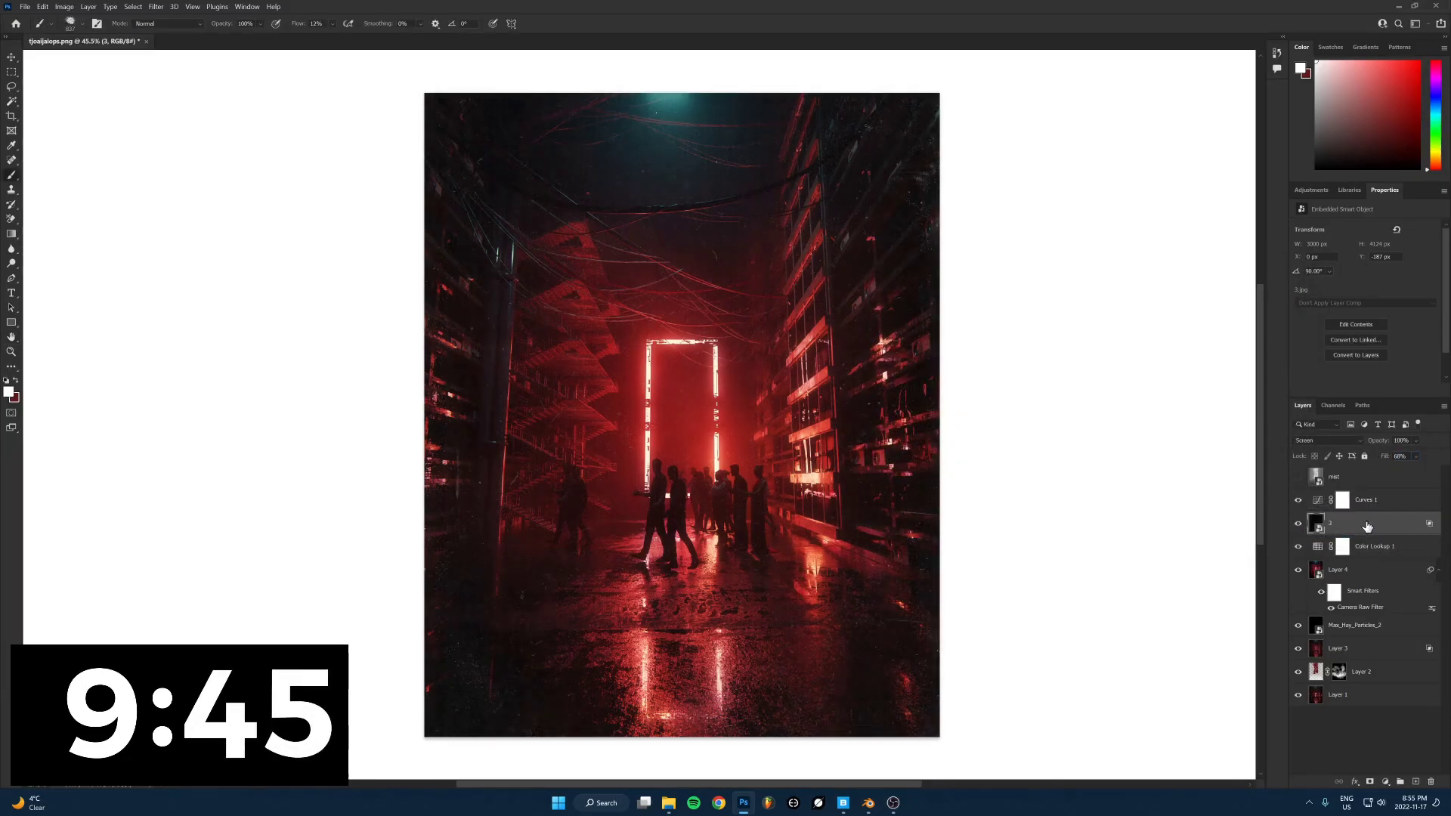
Try to overlay LensDirt-28 from the ActionVFX Lens Dirt folder above the dust layer
{"action": "left_click", "coordinate": [668, 803]}
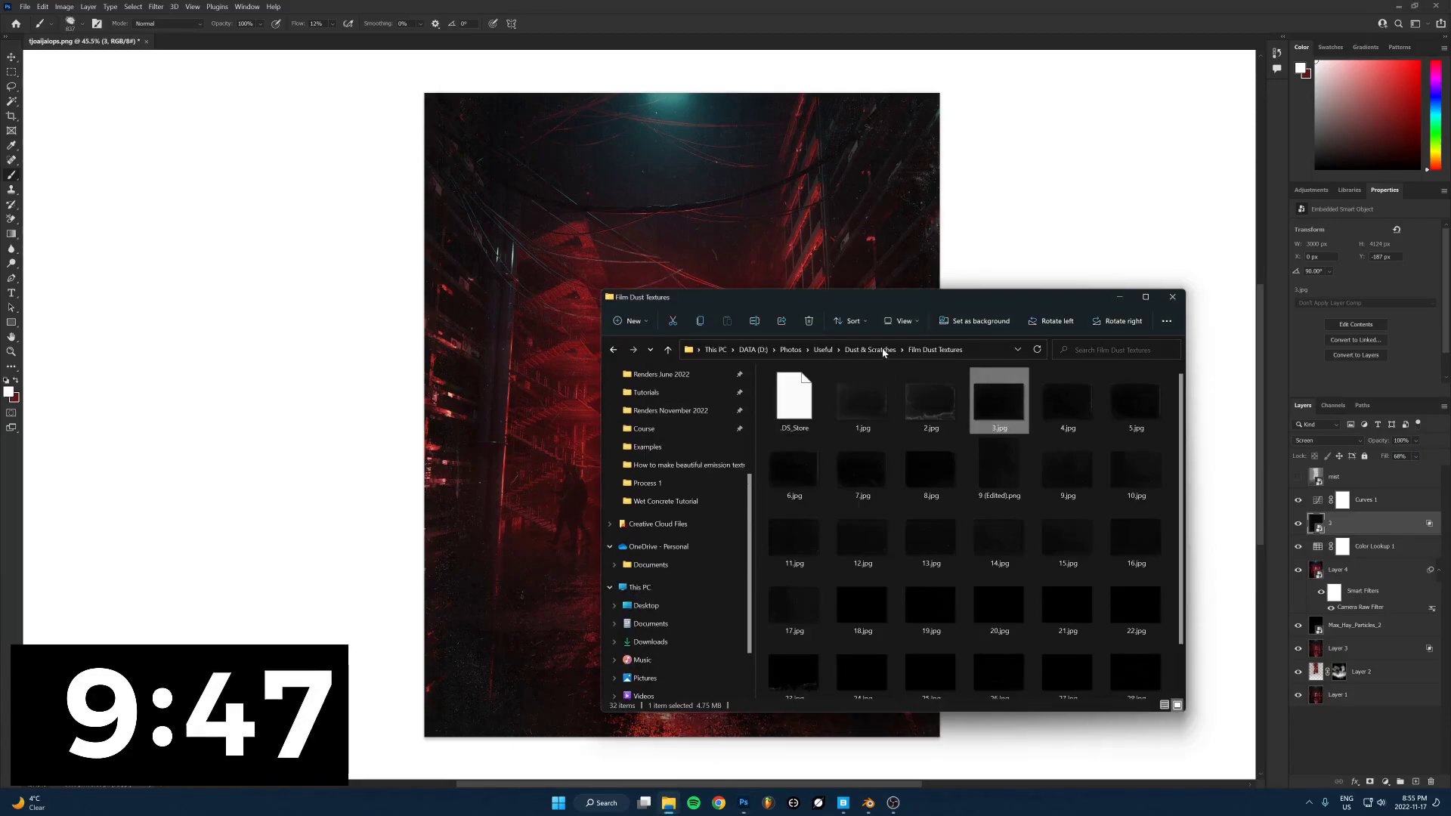
{"action": "left_click", "coordinate": [806, 408]}
{"action": "left_click", "coordinate": [823, 349]}
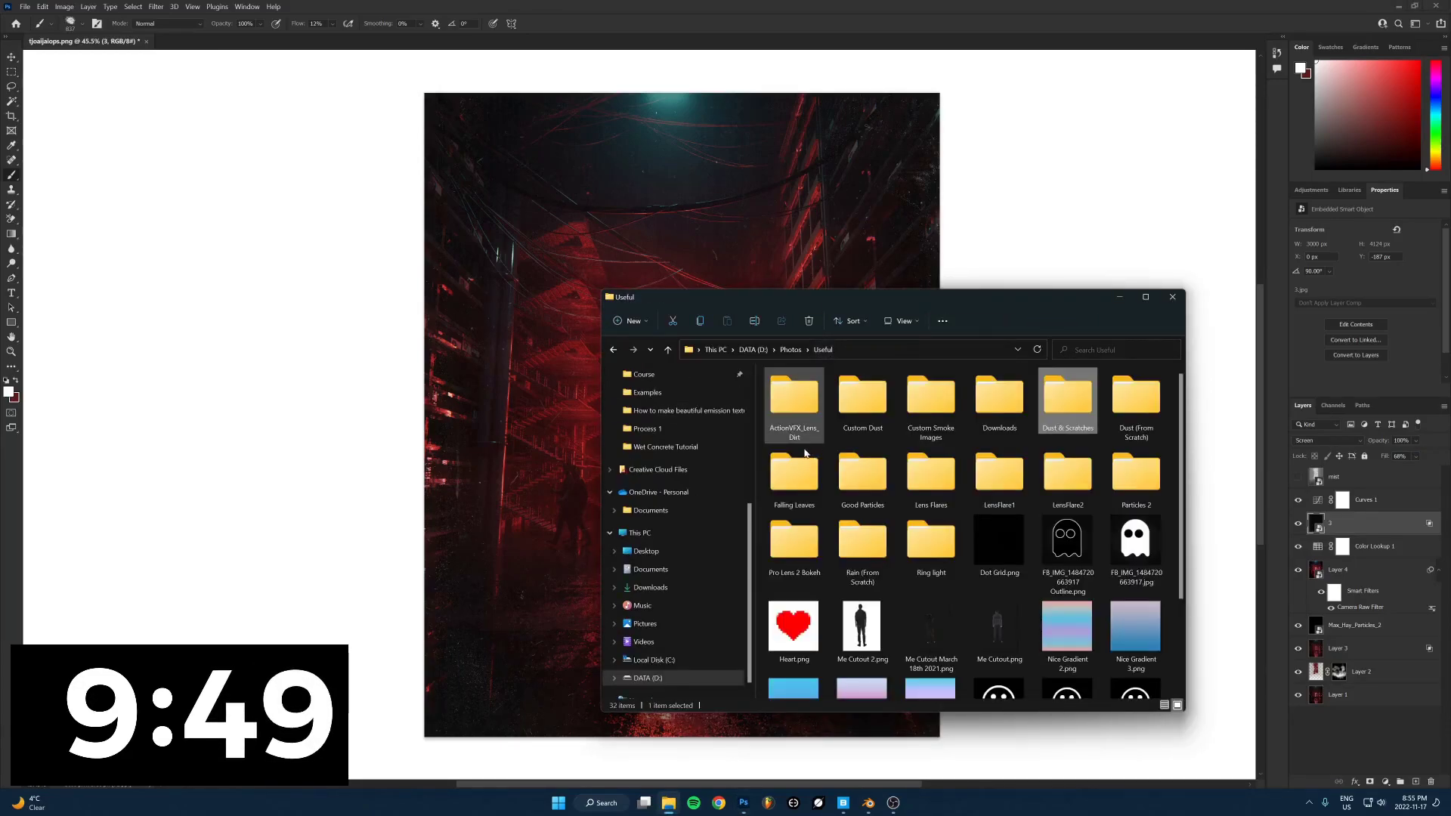
{"action": "double_click", "coordinate": [787, 399]}
{"action": "double_click", "coordinate": [827, 390]}
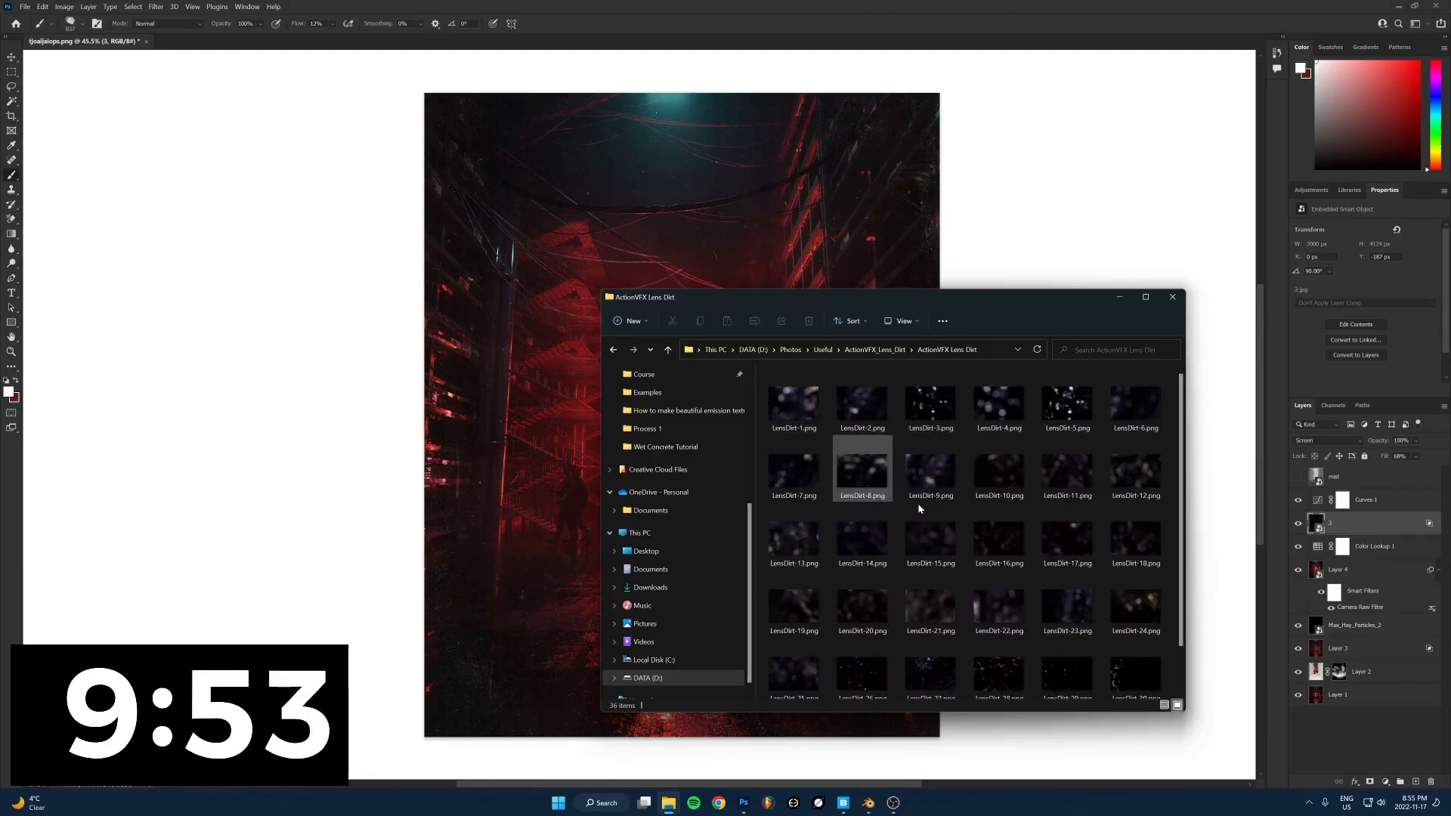
{"action": "left_click_drag", "start_coordinate": [1004, 672], "coordinate": [794, 239]}
{"action": "right_click", "coordinate": [762, 350]}
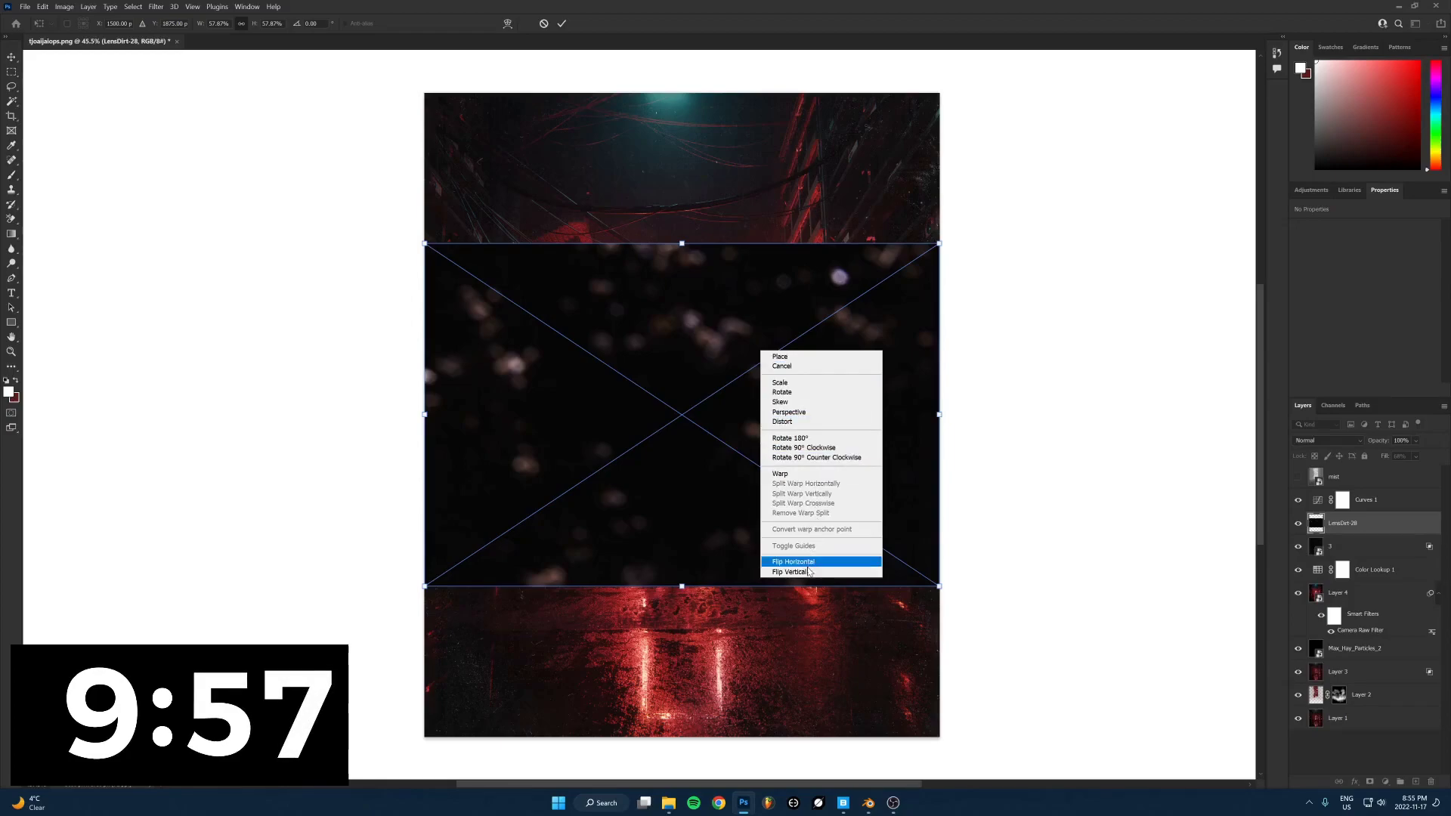
{"action": "left_click", "coordinate": [1363, 439]}
{"action": "key", "text": "Escape"}
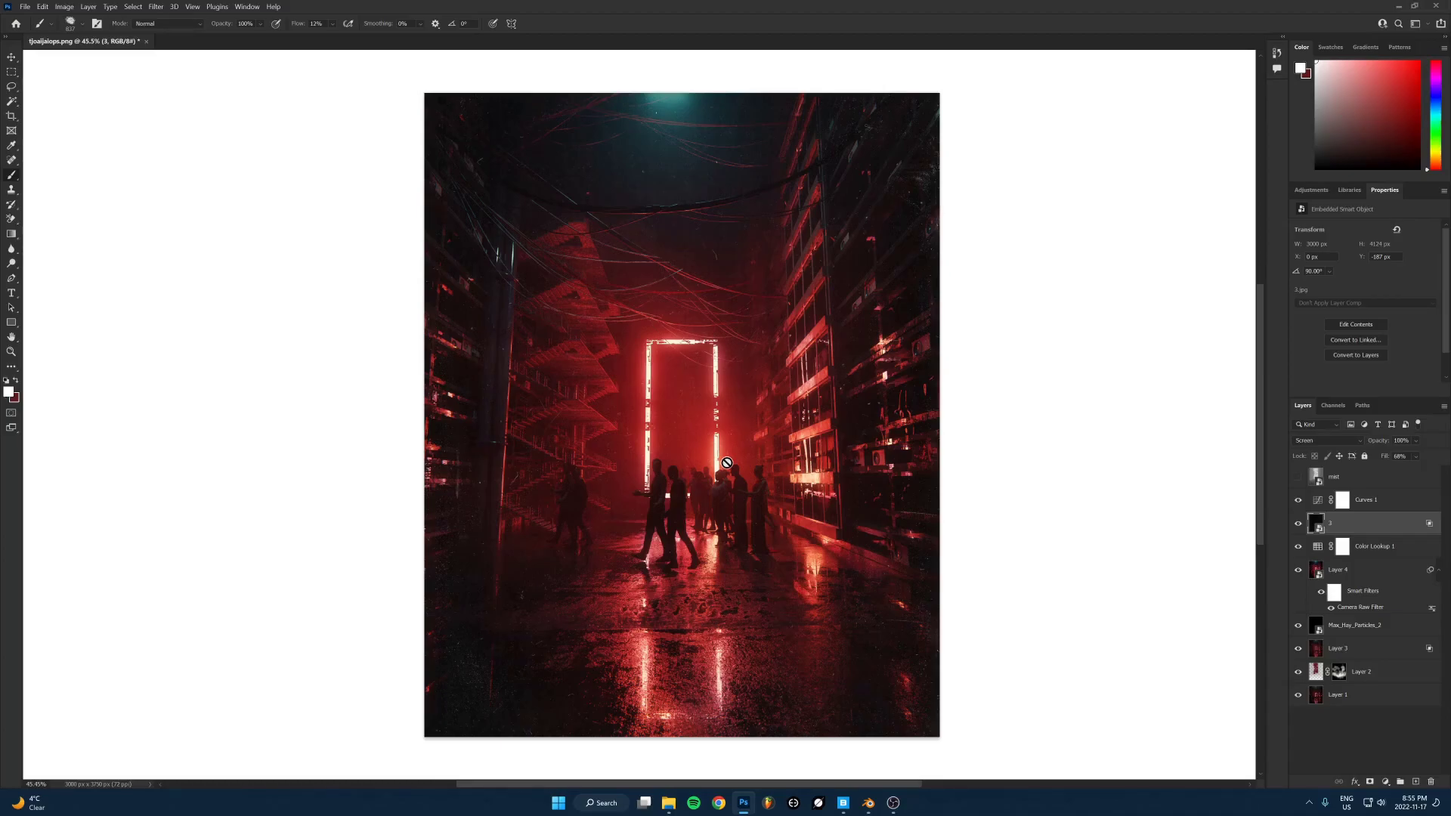
Examine the graded image up close and as a whole, checking the crowd, glowing frame, dust texture and wet ground
{"action": "scroll", "coordinate": [744, 387], "scroll_direction": "down", "scroll_amount": 3, "text": "alt"}
{"action": "scroll", "coordinate": [748, 327], "scroll_direction": "up", "scroll_amount": 3, "text": "alt"}
{"action": "scroll", "coordinate": [699, 424], "scroll_direction": "down", "scroll_amount": 2, "text": "alt"}
{"action": "scroll", "coordinate": [689, 427], "scroll_direction": "up", "scroll_amount": 3, "text": "alt"}
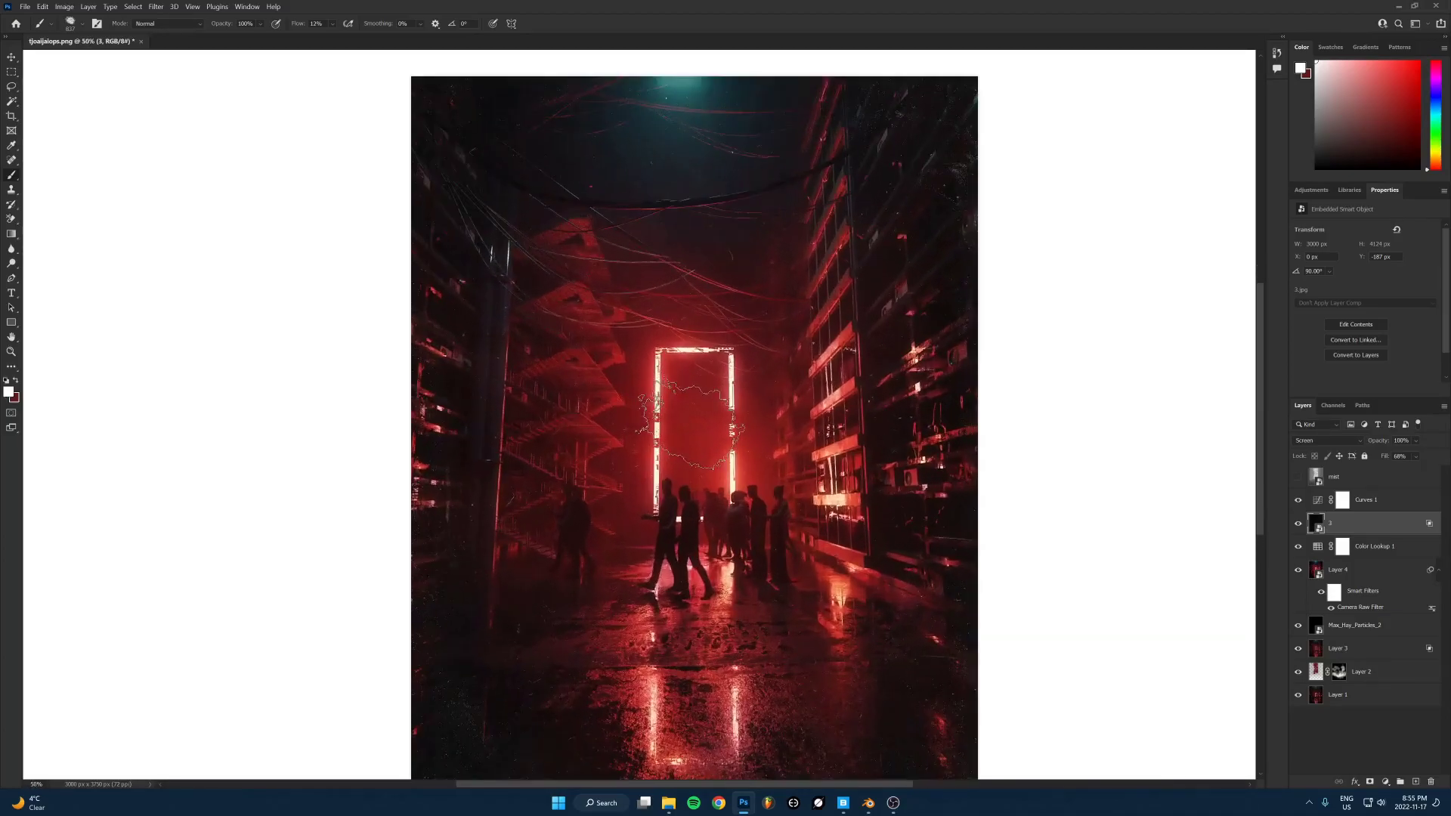
{"action": "scroll", "coordinate": [690, 426], "scroll_direction": "down", "scroll_amount": 2, "text": "alt"}
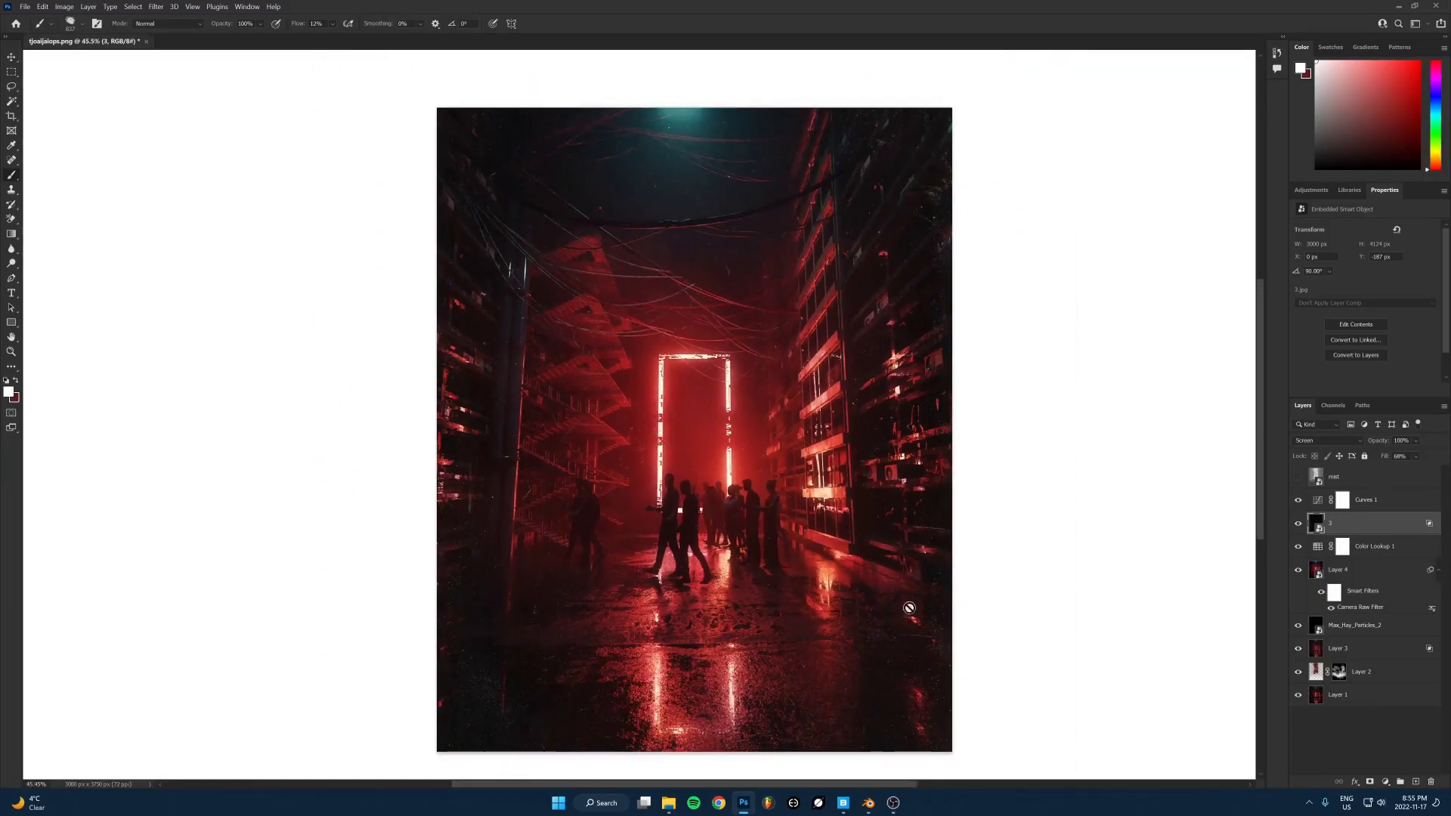
{"action": "left_click", "coordinate": [1395, 504]}
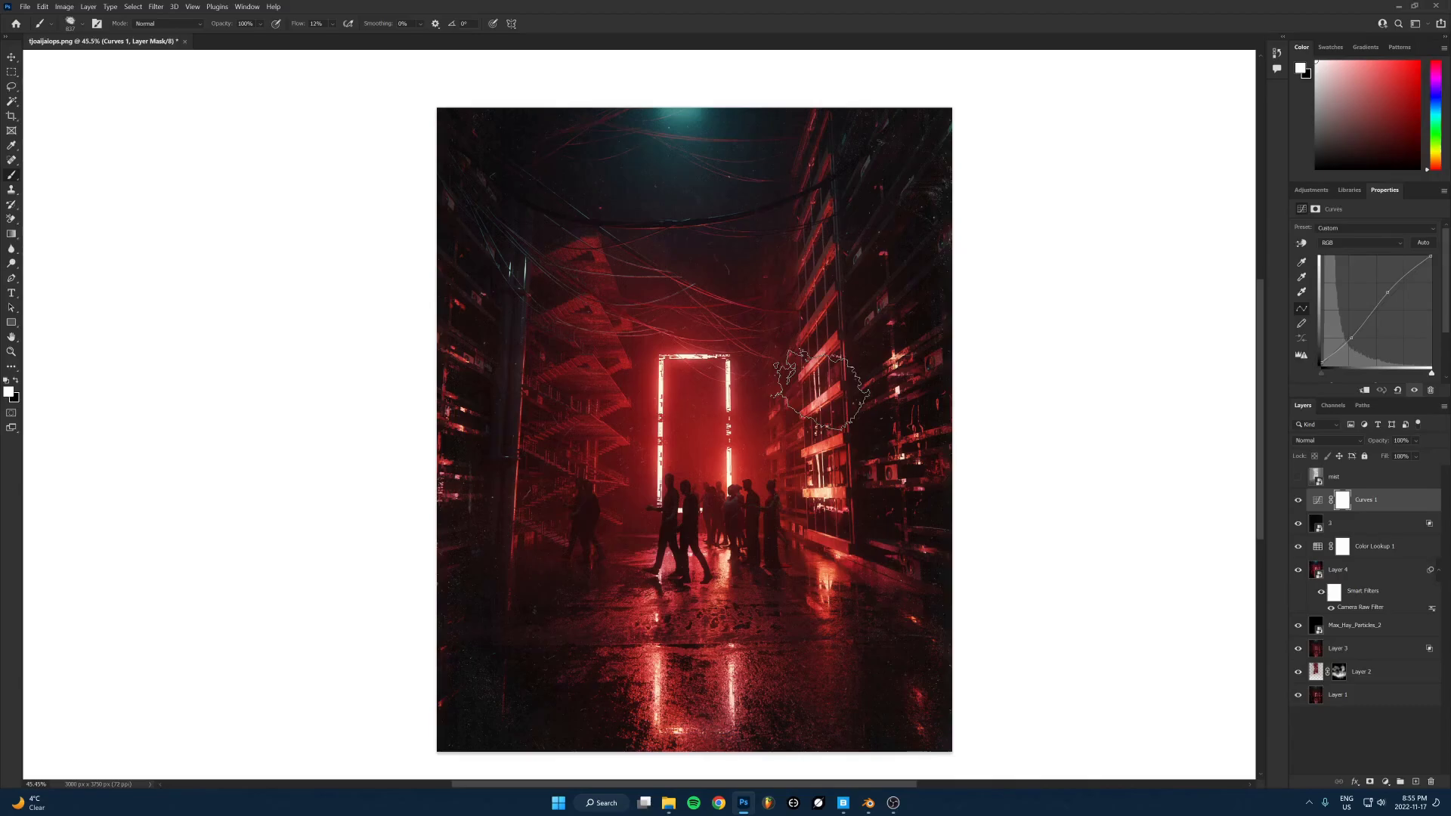
{"action": "scroll", "coordinate": [604, 457], "scroll_direction": "up", "scroll_amount": 3, "text": "alt"}
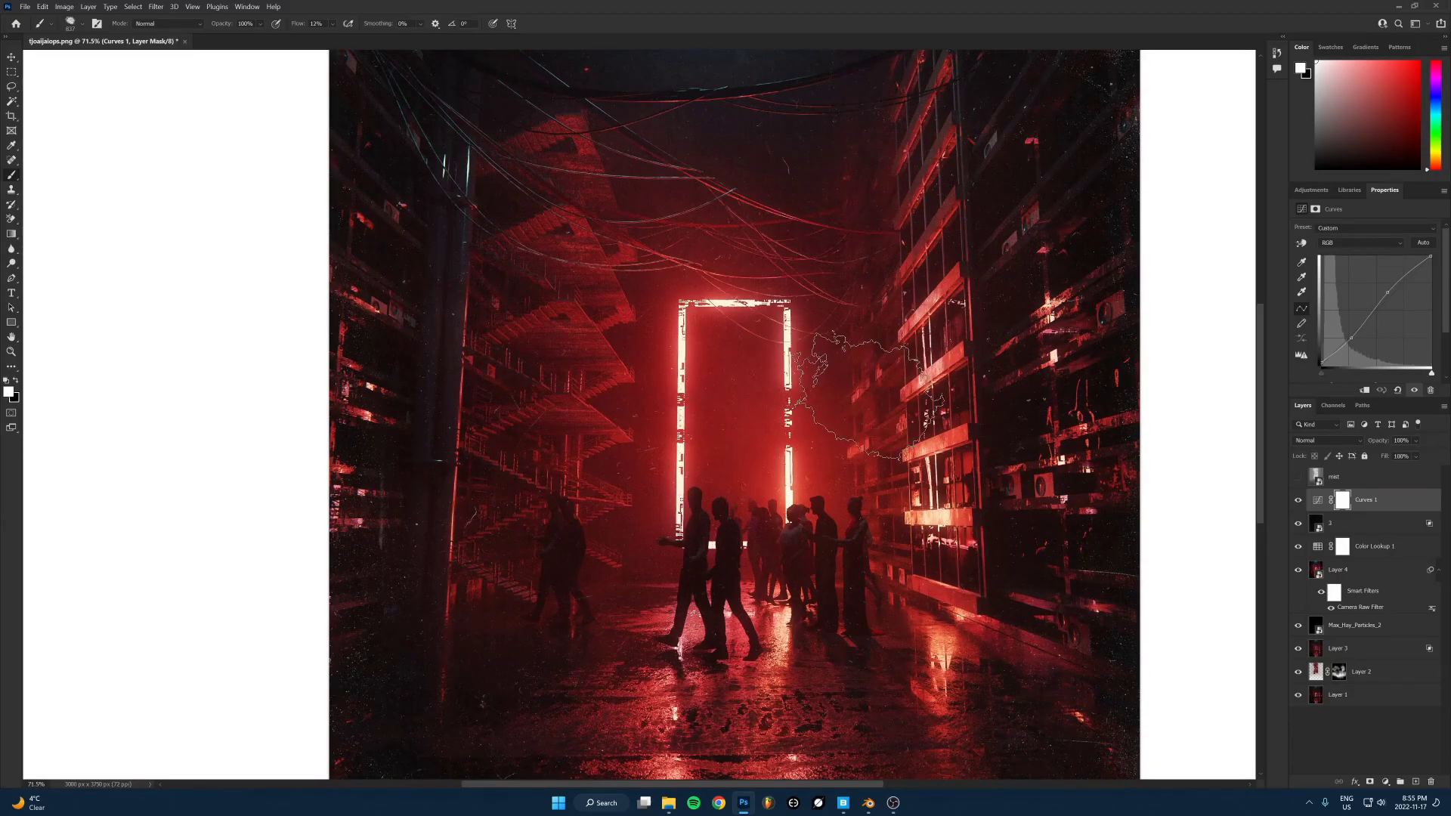
{"action": "scroll", "coordinate": [694, 661], "scroll_direction": "up", "scroll_amount": 5, "text": "alt"}
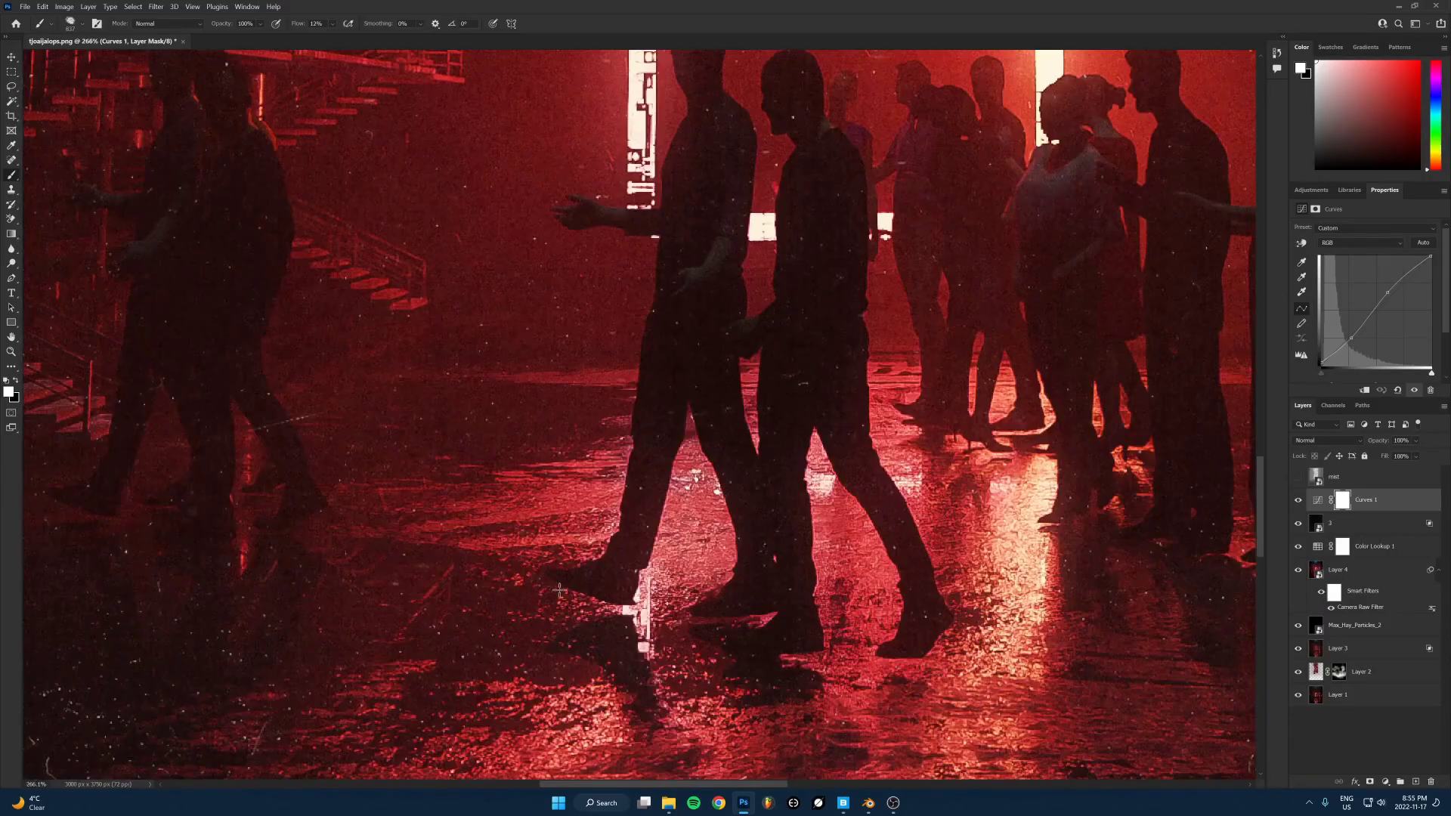
{"action": "scroll", "coordinate": [809, 609], "scroll_direction": "up", "scroll_amount": 2, "text": "alt"}
{"action": "scroll", "coordinate": [722, 572], "scroll_direction": "down", "scroll_amount": 6, "text": "alt"}
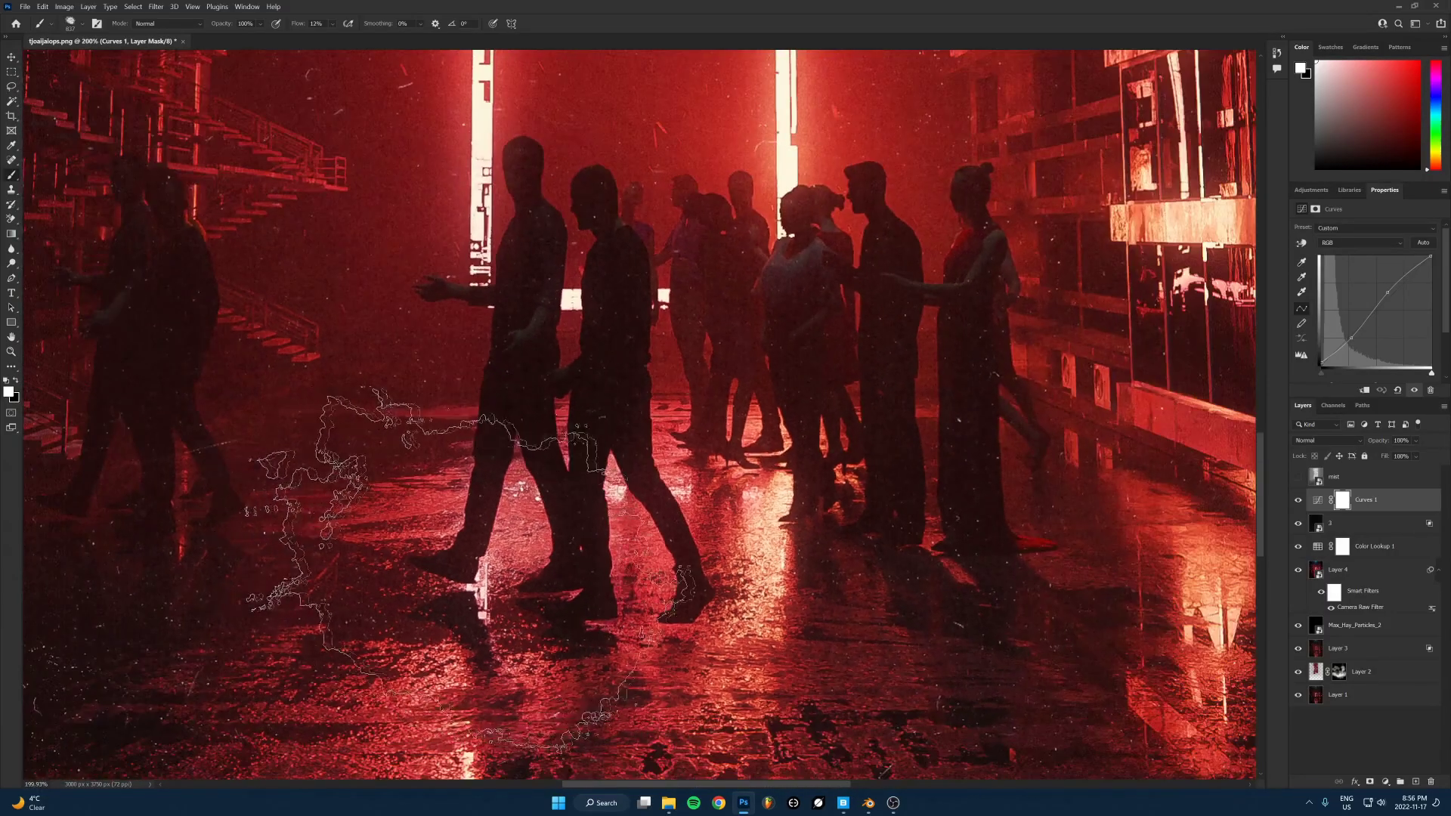
{"action": "scroll", "coordinate": [457, 589], "scroll_direction": "up", "scroll_amount": 5, "text": "alt"}
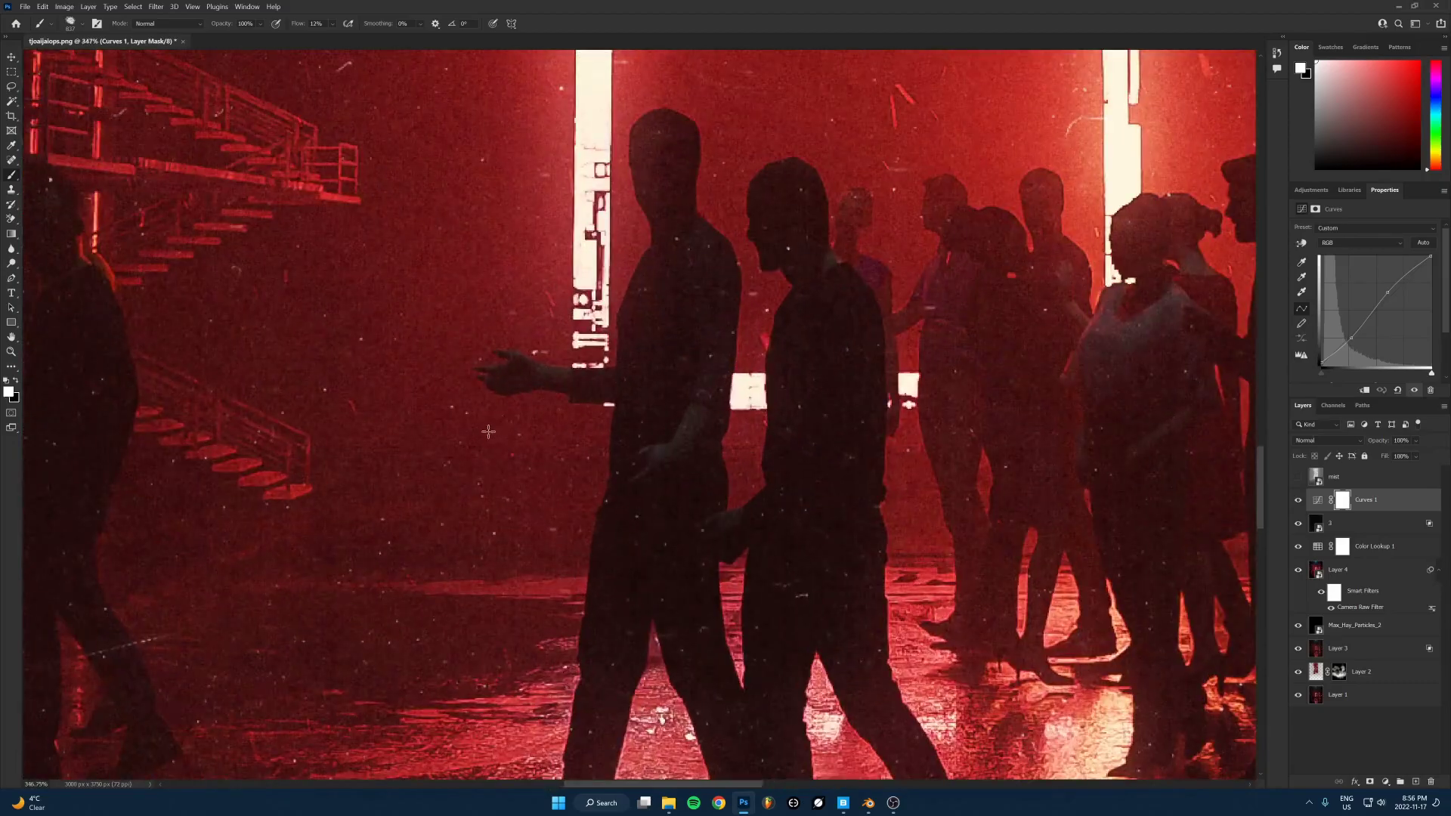
{"action": "scroll", "coordinate": [540, 446], "scroll_direction": "down", "scroll_amount": 7, "text": "alt"}
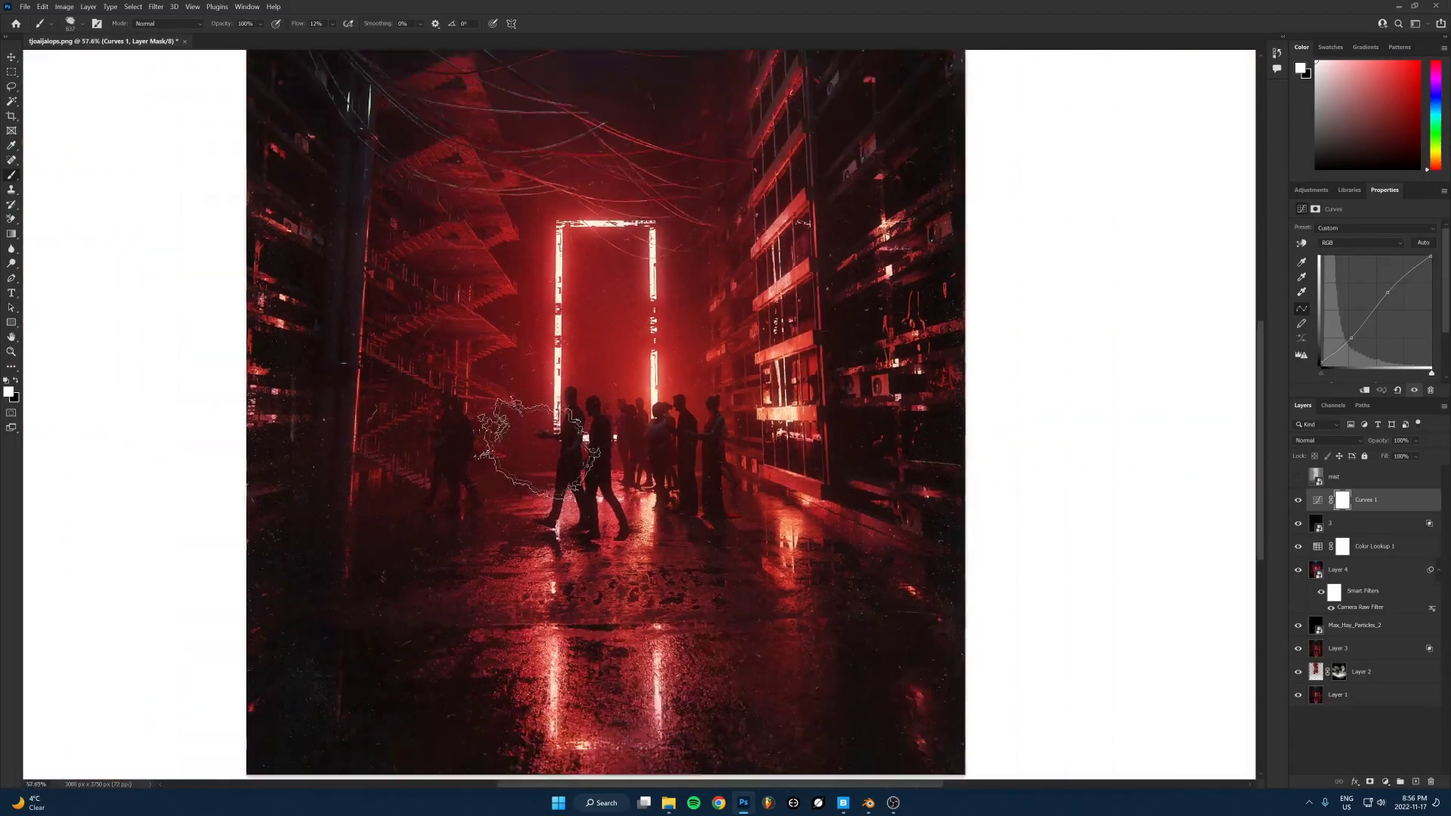
{"action": "scroll", "coordinate": [452, 462], "scroll_direction": "up", "scroll_amount": 3, "text": "alt"}
{"action": "scroll", "coordinate": [451, 463], "scroll_direction": "up", "scroll_amount": 2, "text": "alt"}
{"action": "scroll", "coordinate": [486, 535], "scroll_direction": "down", "scroll_amount": 4, "text": "alt"}
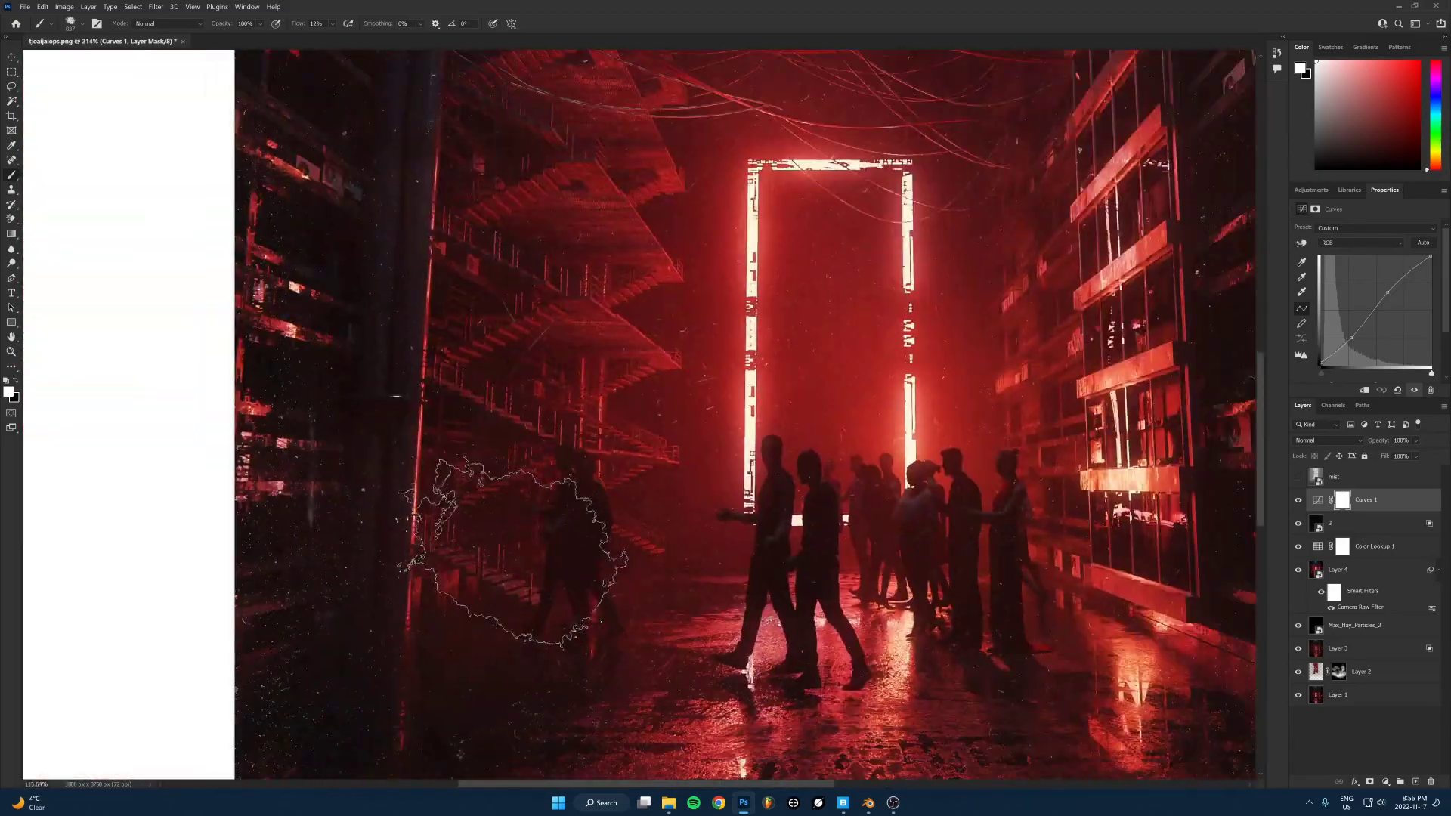
{"action": "scroll", "coordinate": [570, 295], "scroll_direction": "up", "scroll_amount": 3, "text": "alt"}
{"action": "scroll", "coordinate": [680, 317], "scroll_direction": "down", "scroll_amount": 4, "text": "alt"}
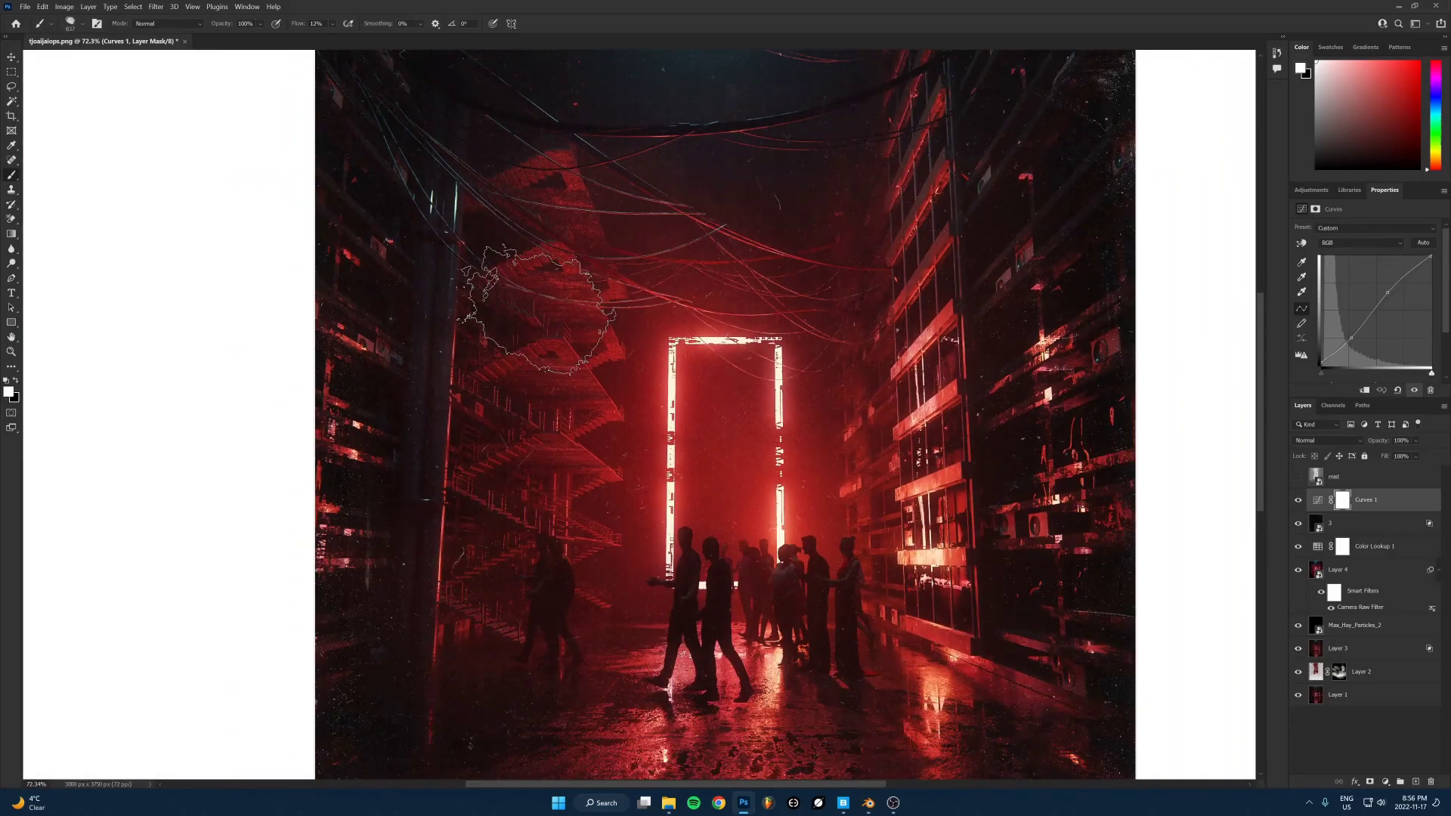
{"action": "scroll", "coordinate": [1005, 322], "scroll_direction": "down", "scroll_amount": 1, "text": "alt"}
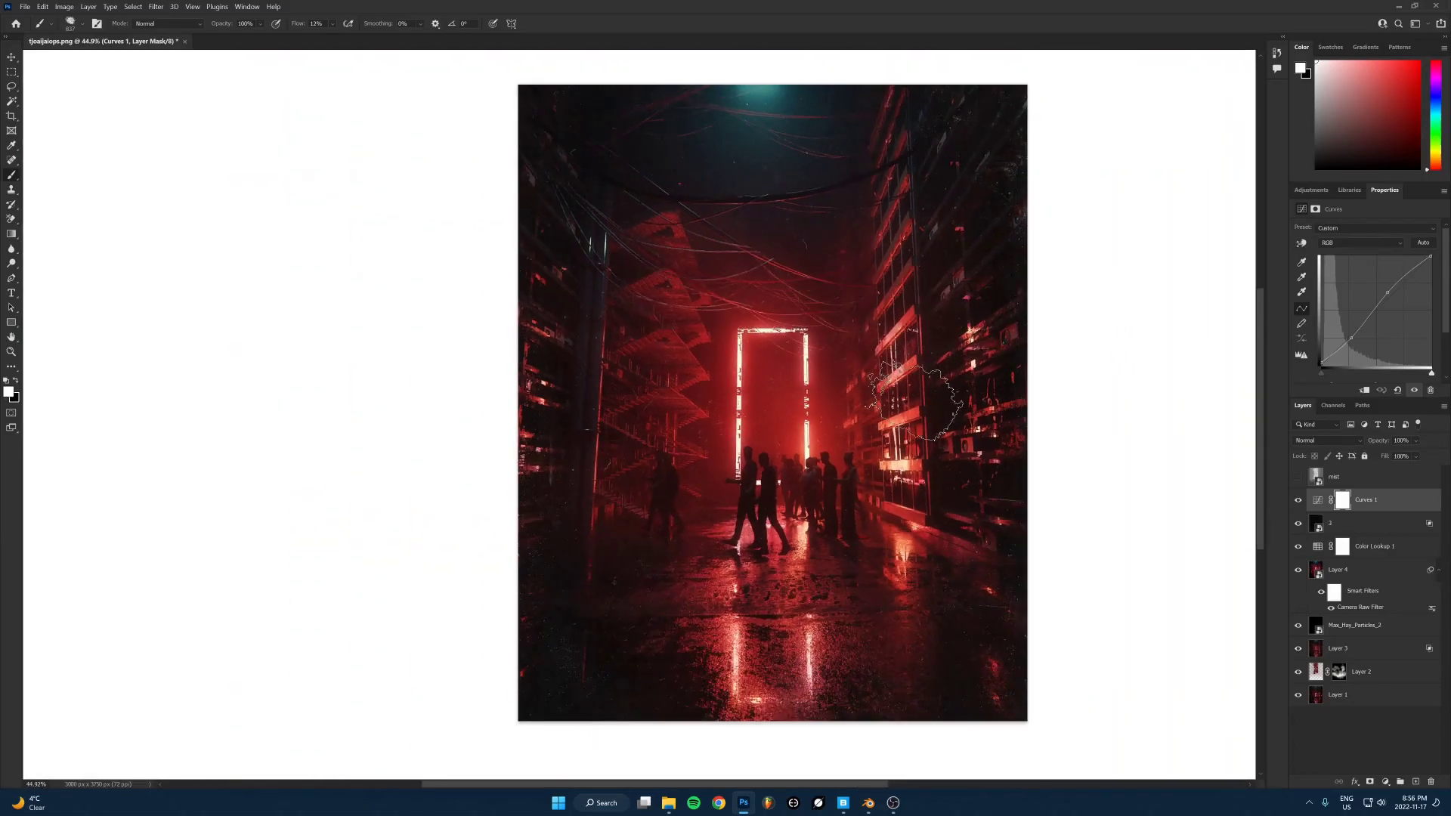
{"action": "scroll", "coordinate": [875, 295], "scroll_direction": "up", "scroll_amount": 3, "text": "alt"}
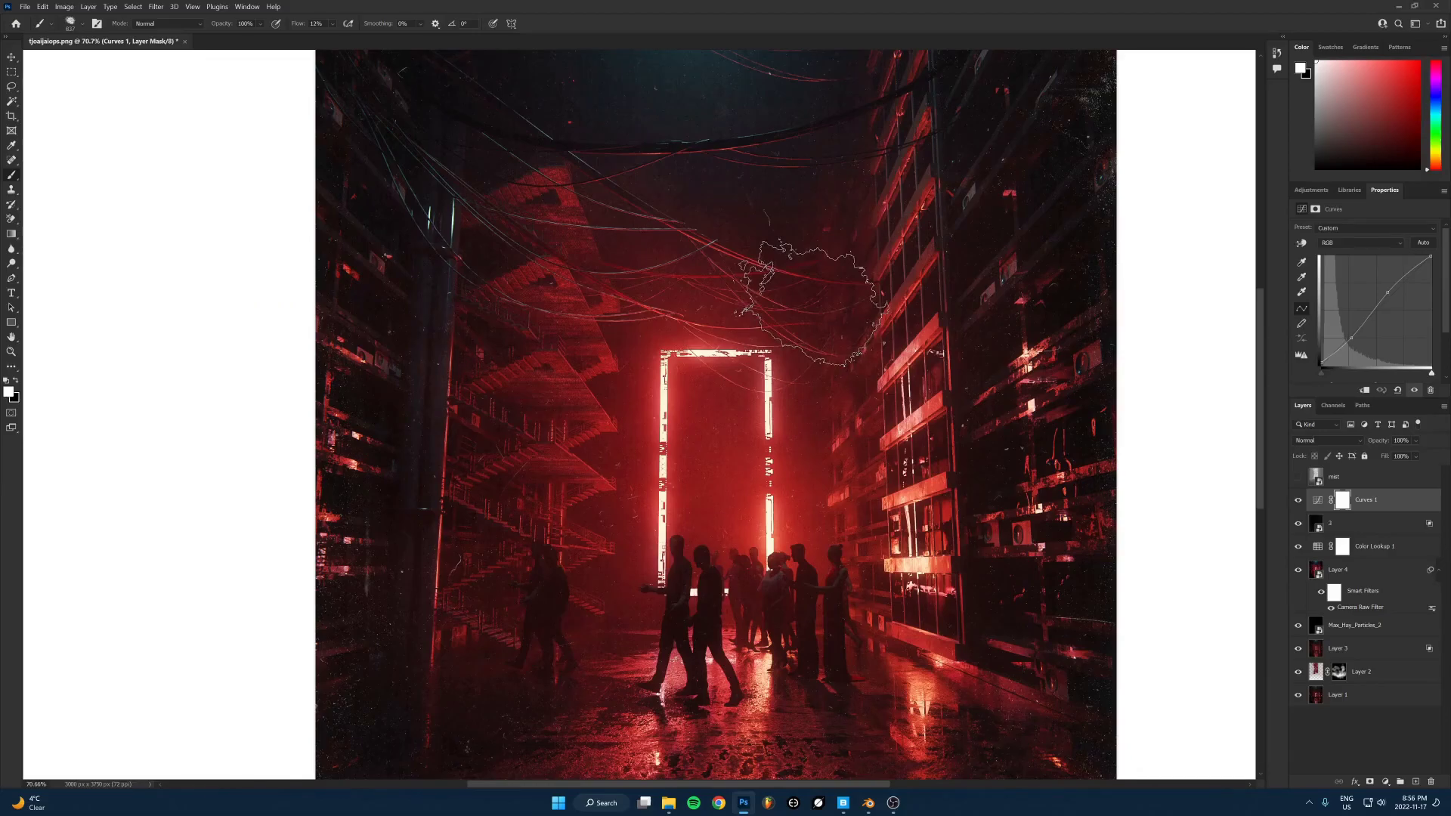
{"action": "scroll", "coordinate": [801, 302], "scroll_direction": "down", "scroll_amount": 3, "text": "alt"}
{"action": "scroll", "coordinate": [799, 302], "scroll_direction": "down", "scroll_amount": 2, "text": "alt"}
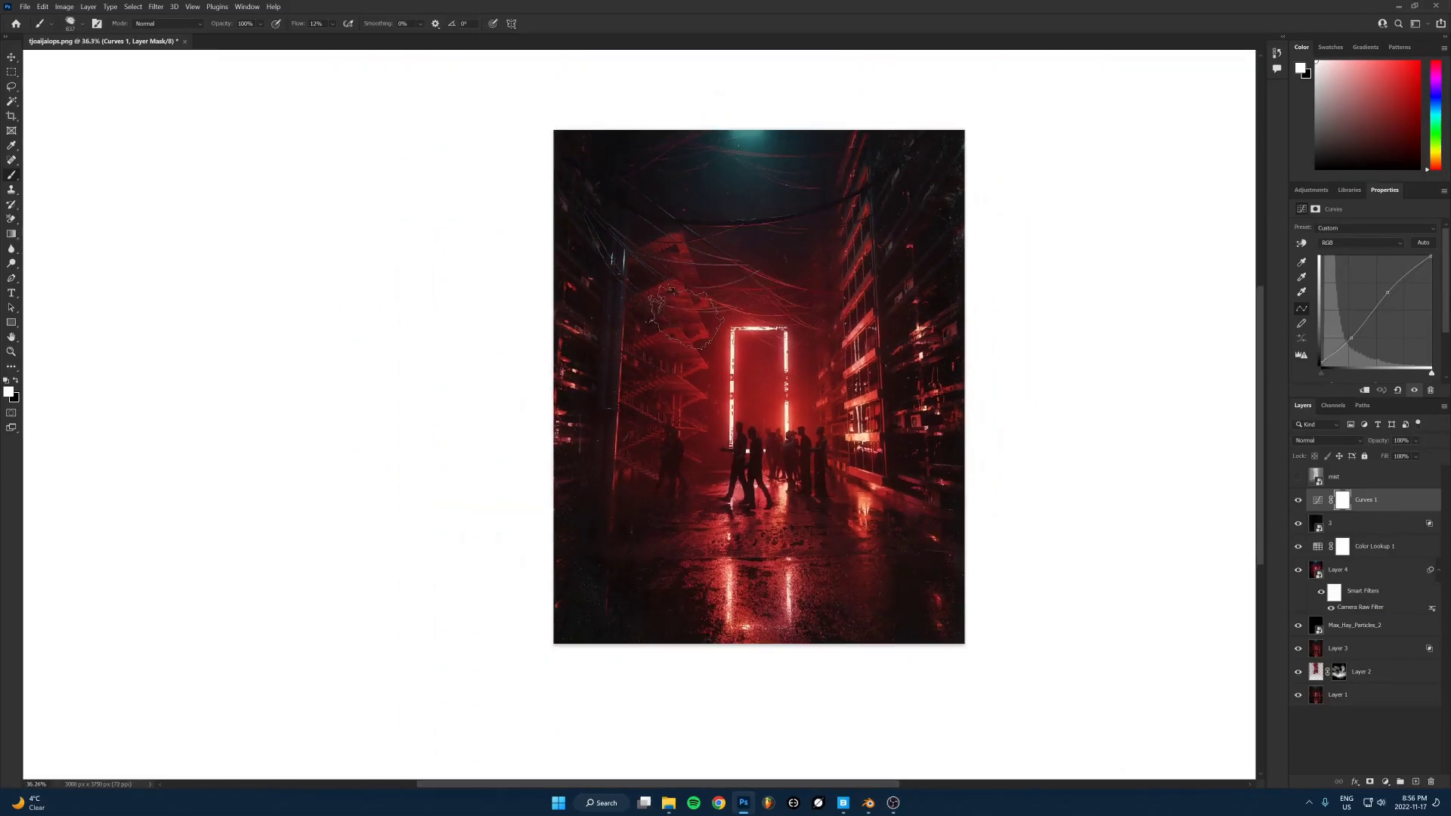
Review the finished alley composite near and far, checking the overall balance of side buildings, overhead cables, frame glow and ground reflections
{"action": "scroll", "coordinate": [869, 294], "scroll_direction": "up", "scroll_amount": 3, "text": "alt"}
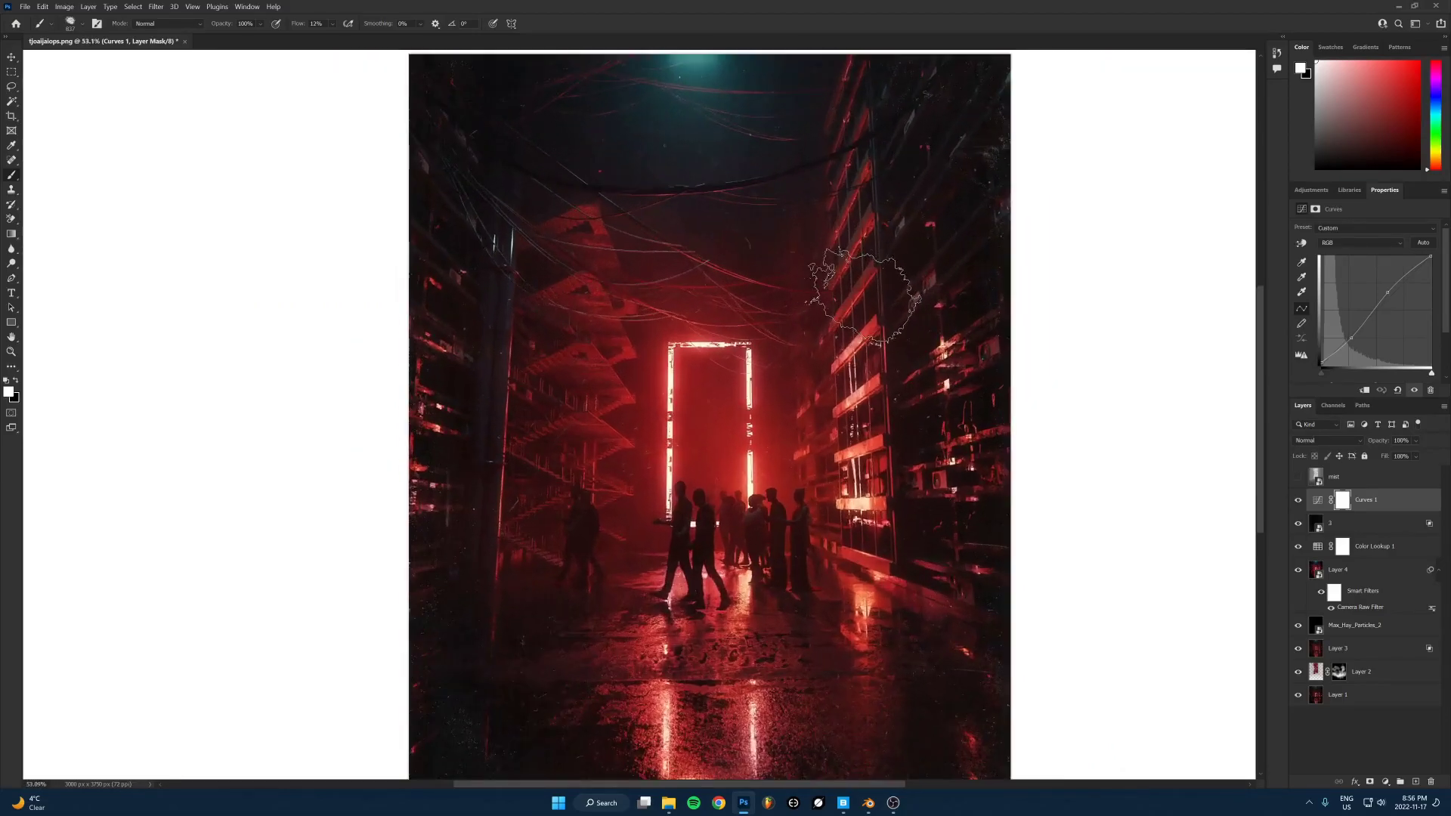
{"action": "scroll", "coordinate": [862, 297], "scroll_direction": "down", "scroll_amount": 2, "text": "alt"}
{"action": "scroll", "coordinate": [865, 297], "scroll_direction": "down", "scroll_amount": 1, "text": "alt"}
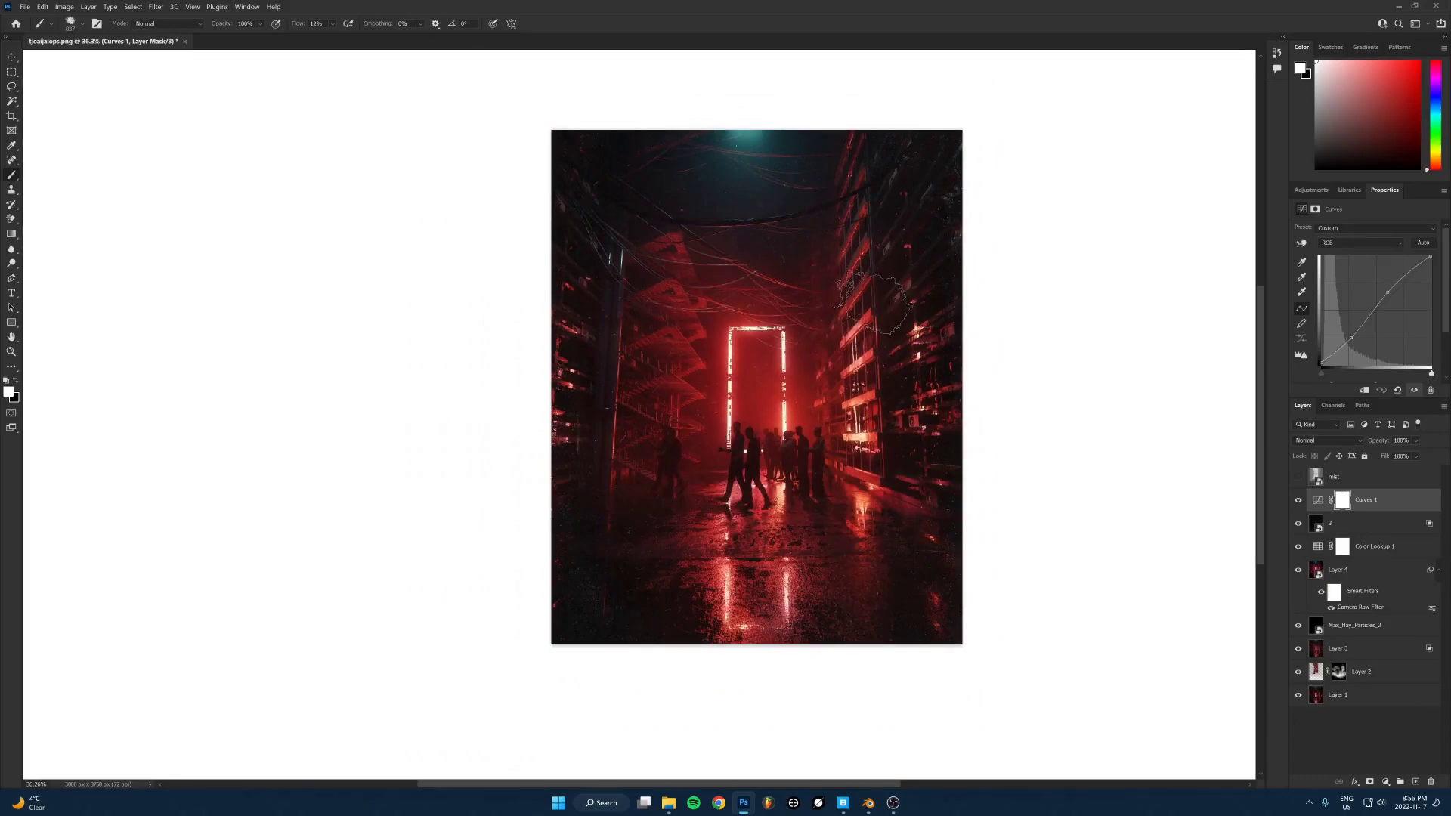
{"action": "scroll", "coordinate": [733, 354], "scroll_direction": "up", "scroll_amount": 2, "text": "alt"}
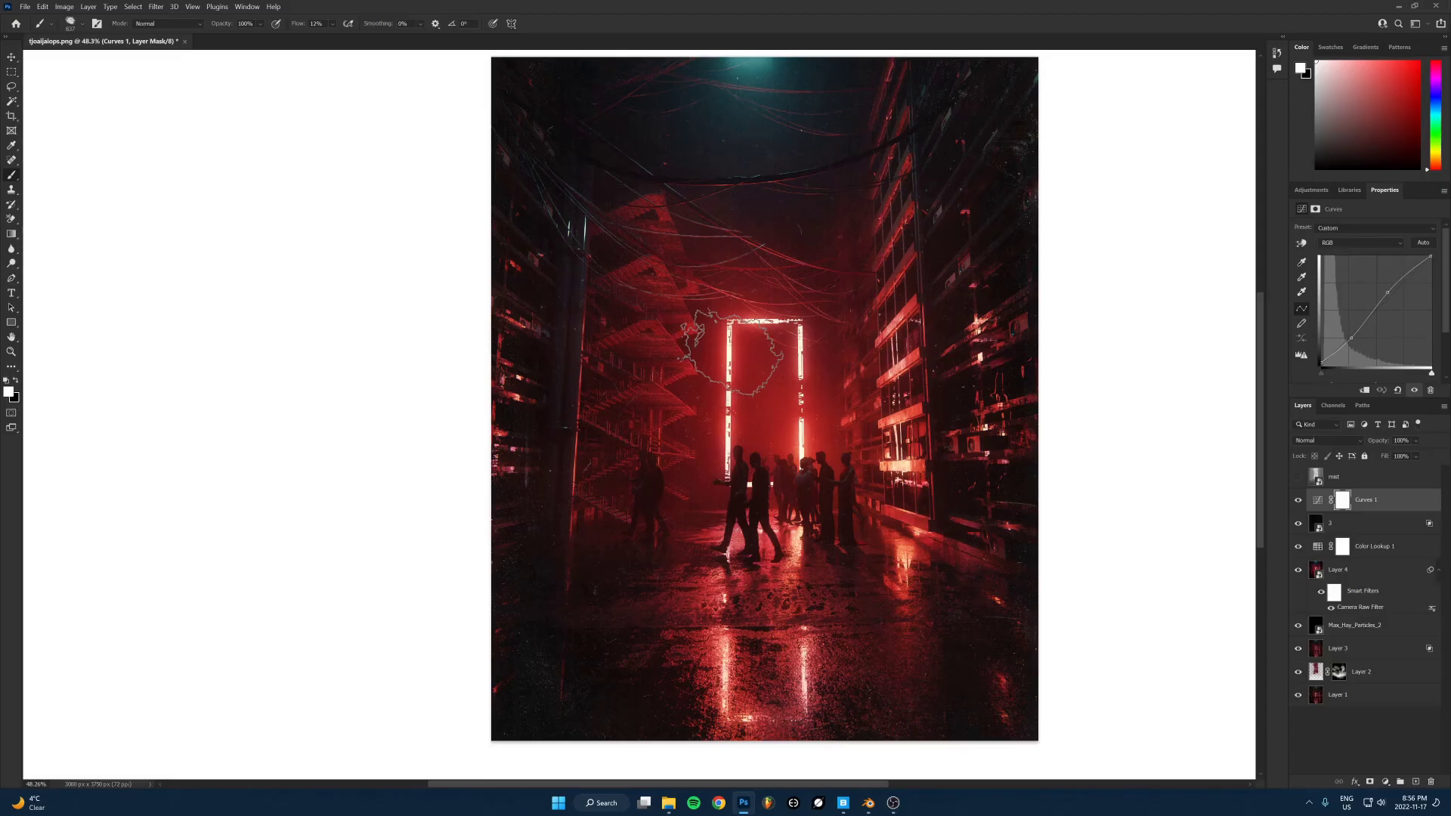
{"action": "scroll", "coordinate": [971, 518], "scroll_direction": "up", "scroll_amount": 3, "text": "alt"}
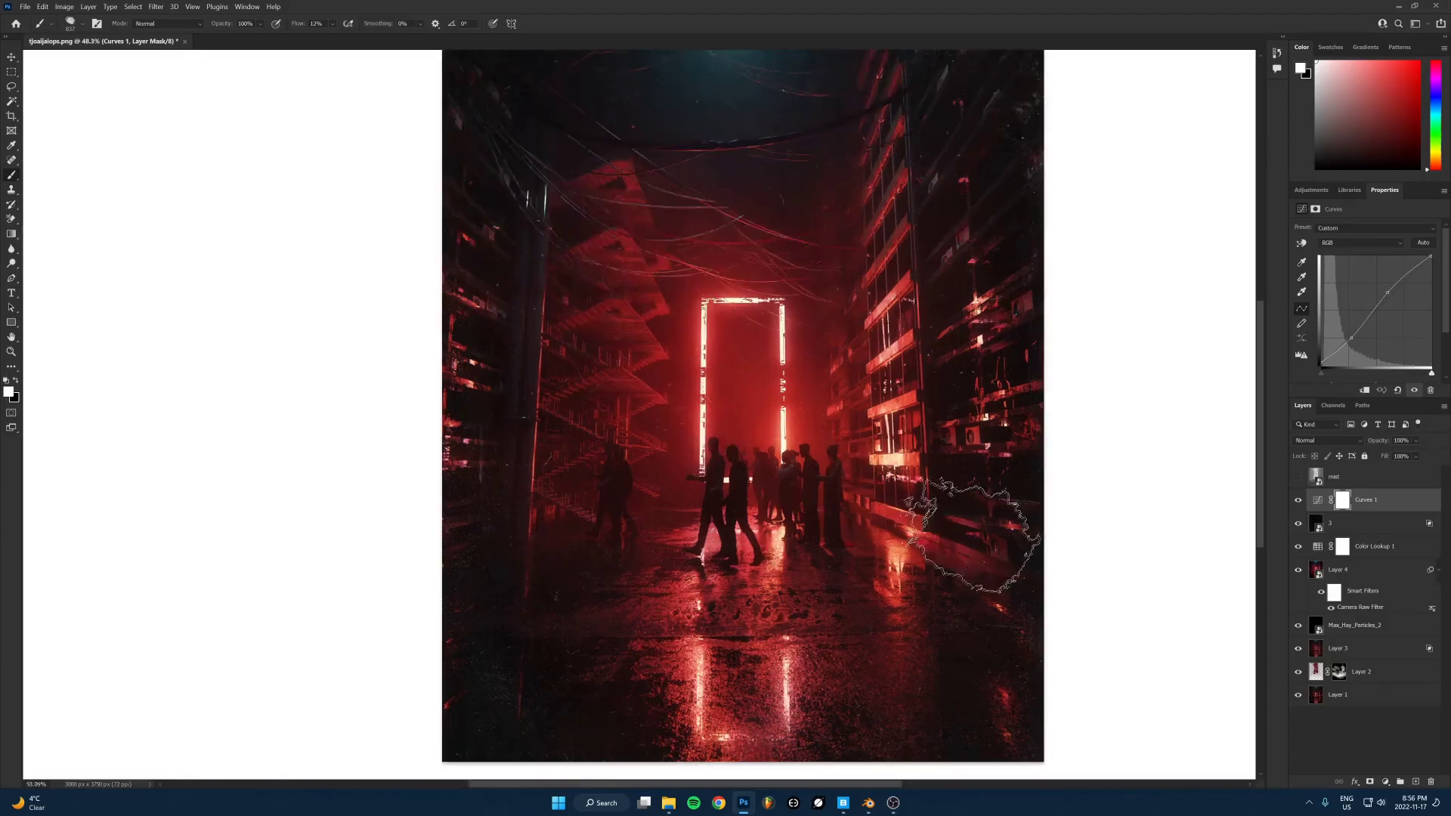
{"action": "scroll", "coordinate": [838, 548], "scroll_direction": "down", "scroll_amount": 4, "text": "alt"}
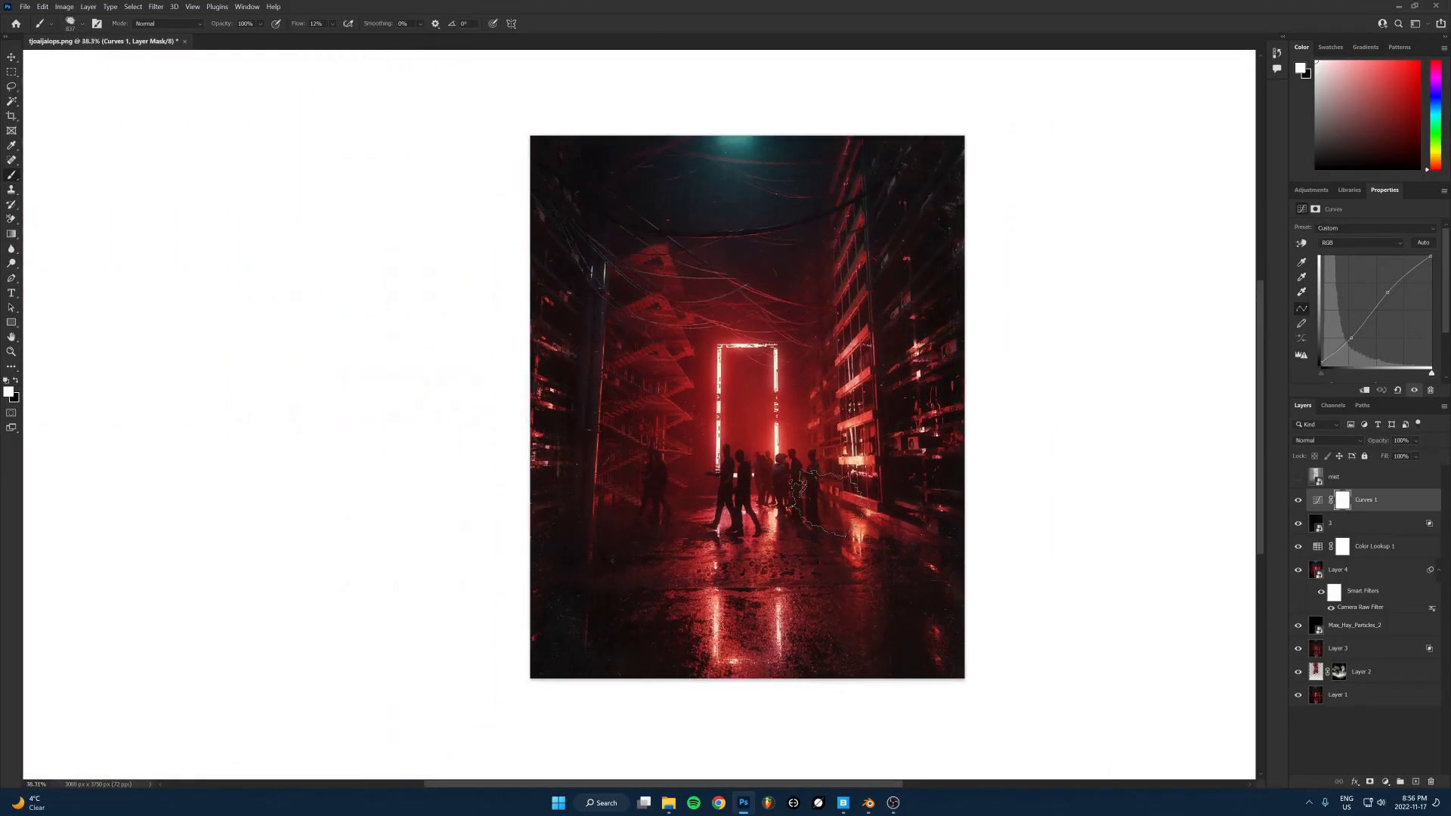
{"action": "scroll", "coordinate": [823, 503], "scroll_direction": "up", "scroll_amount": 3, "text": "alt"}
{"action": "scroll", "coordinate": [846, 506], "scroll_direction": "down", "scroll_amount": 2, "text": "alt"}
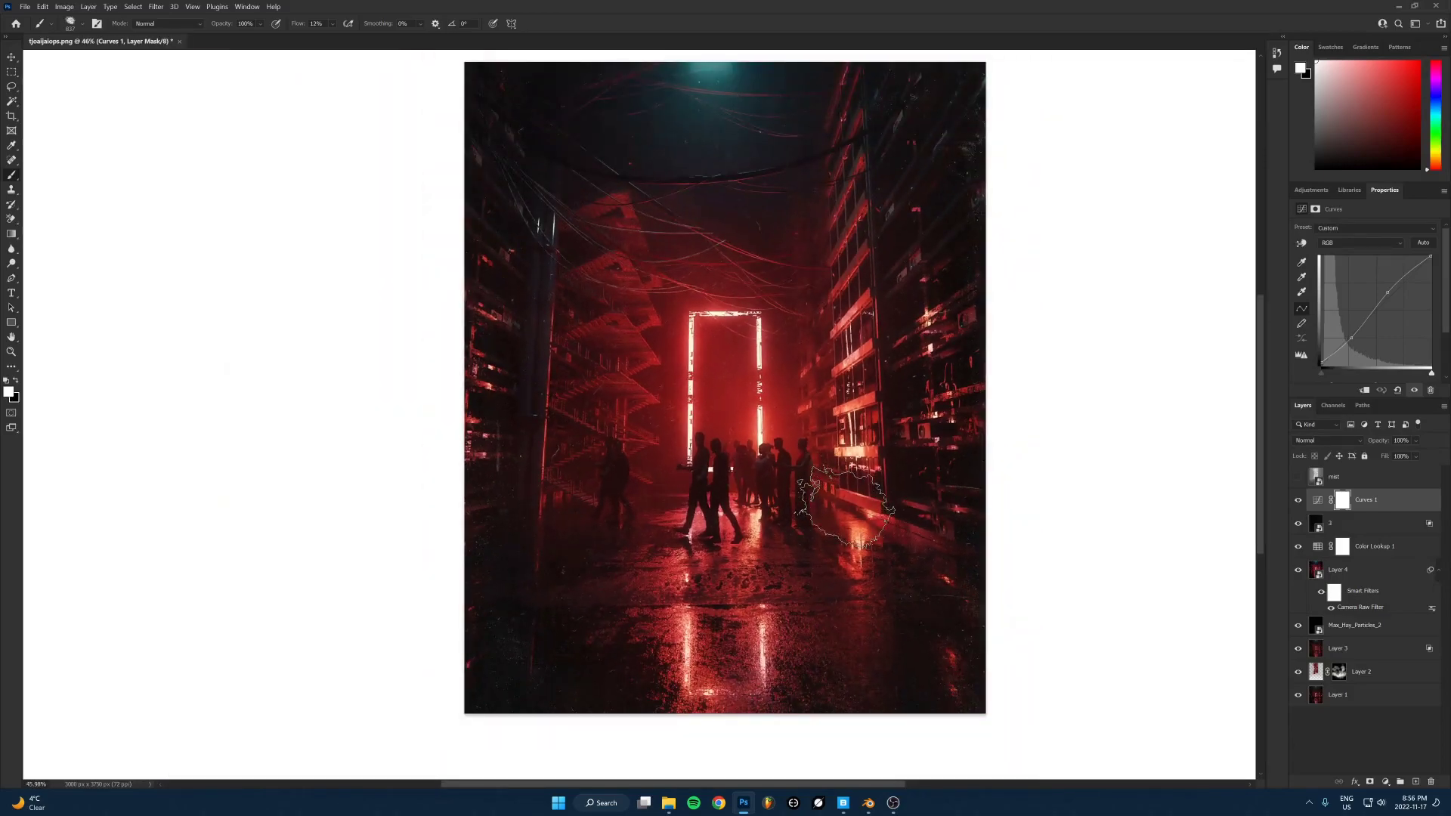